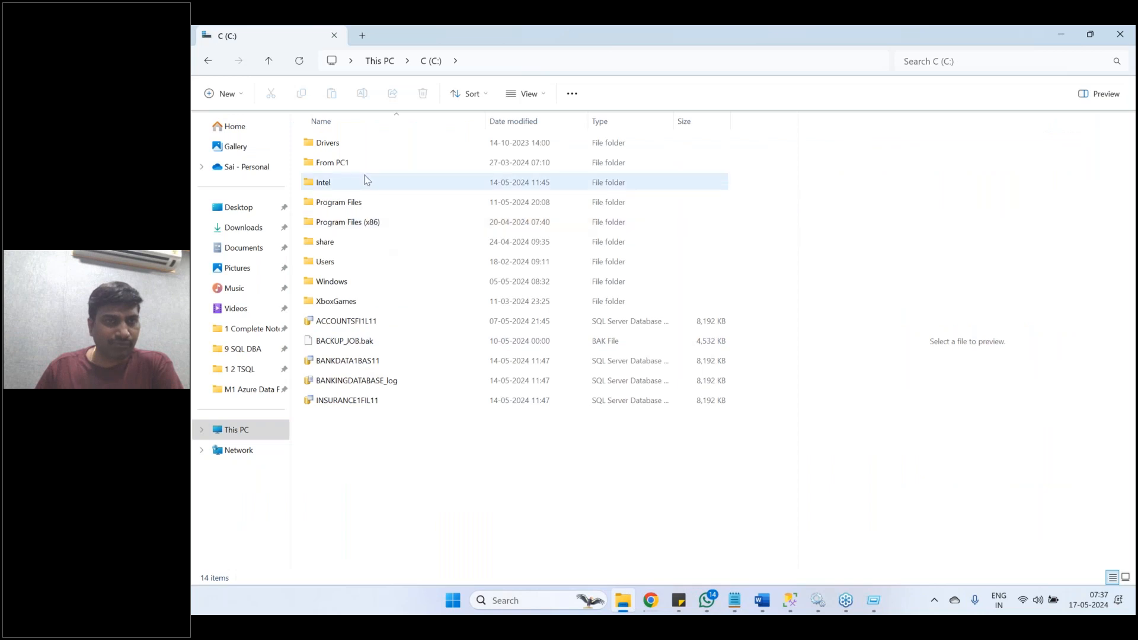
# - Browse From PC1 > 5 AZURE DATA ENGINEER > M1 Azure Data Factory, Synapse Analytics and preview the 3 4 ADF Pipeline Items diagram
pyautogui.doubleClick(360, 162)
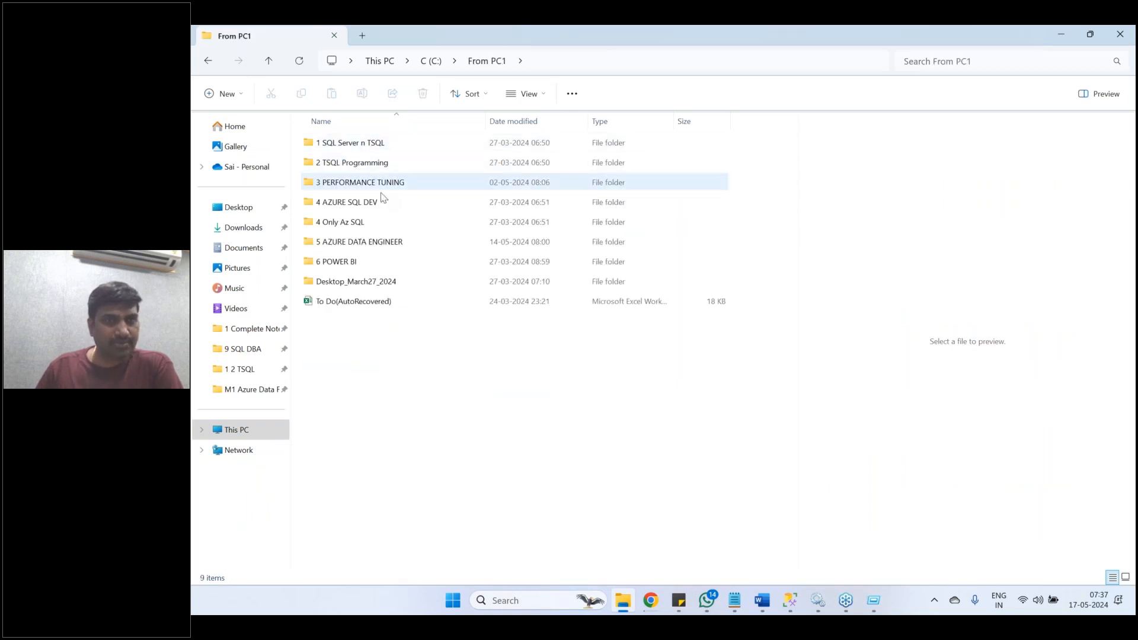
pyautogui.doubleClick(371, 240)
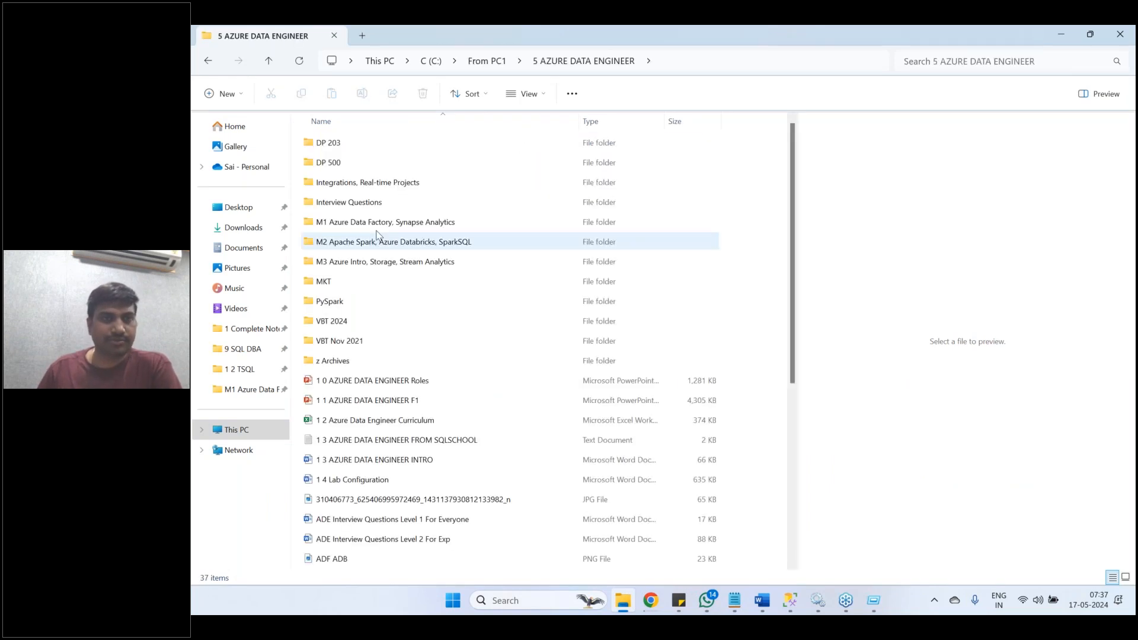
pyautogui.doubleClick(391, 222)
pyautogui.scroll(-2, 794, 243)
pyautogui.scroll(-3, 792, 256)
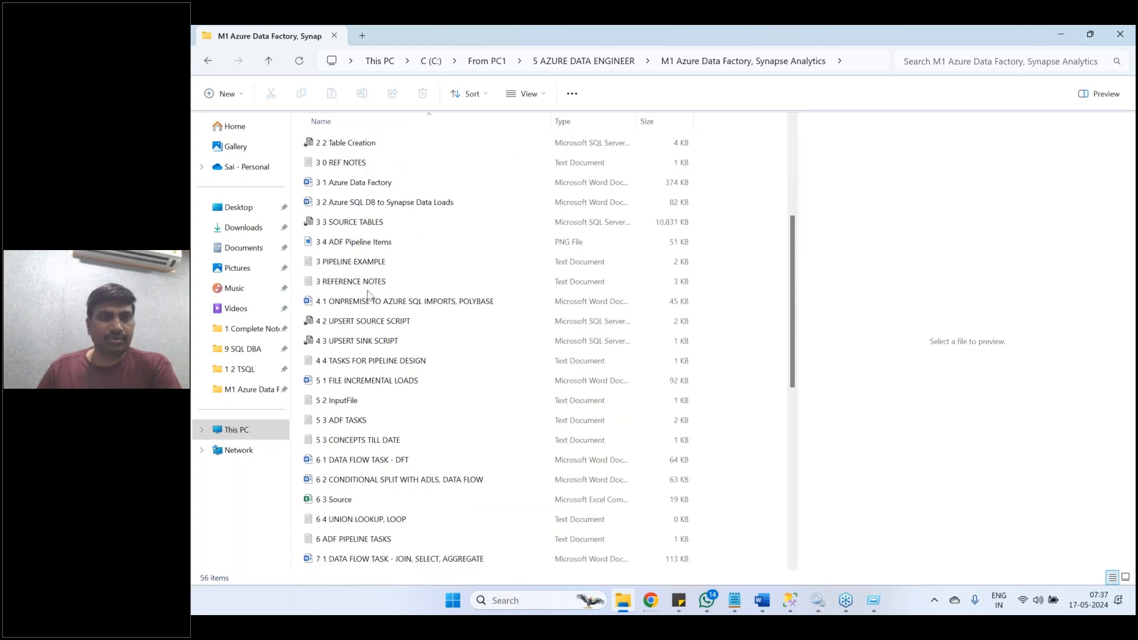
pyautogui.click(358, 247)
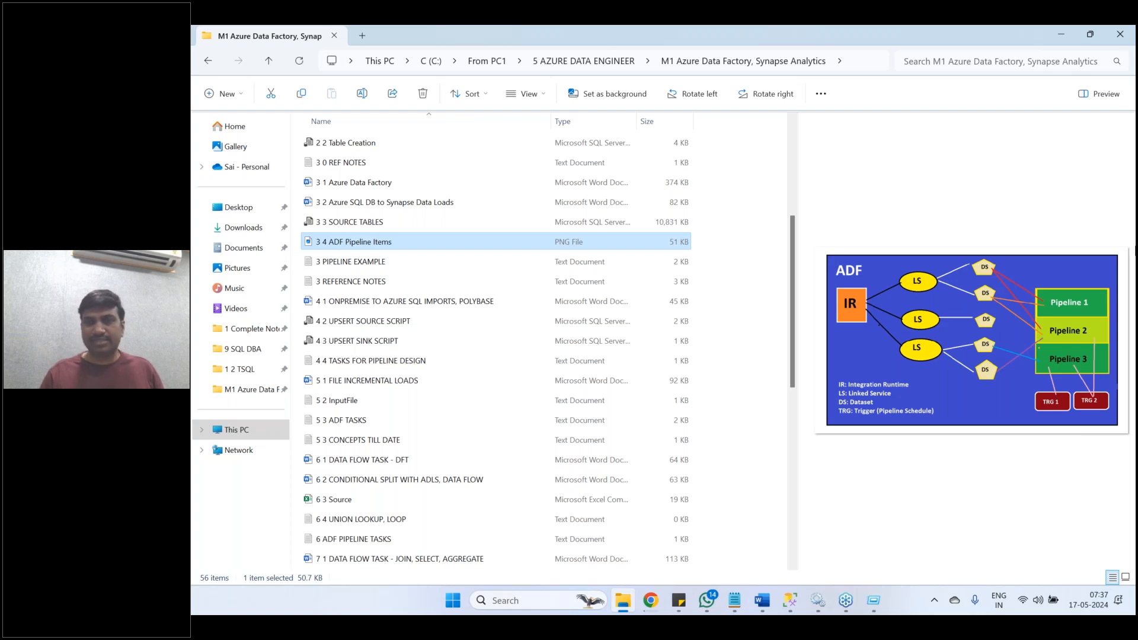
# - Bring SQL Server Management Studio to the front, connected to the local server instance
pyautogui.click(853, 602)
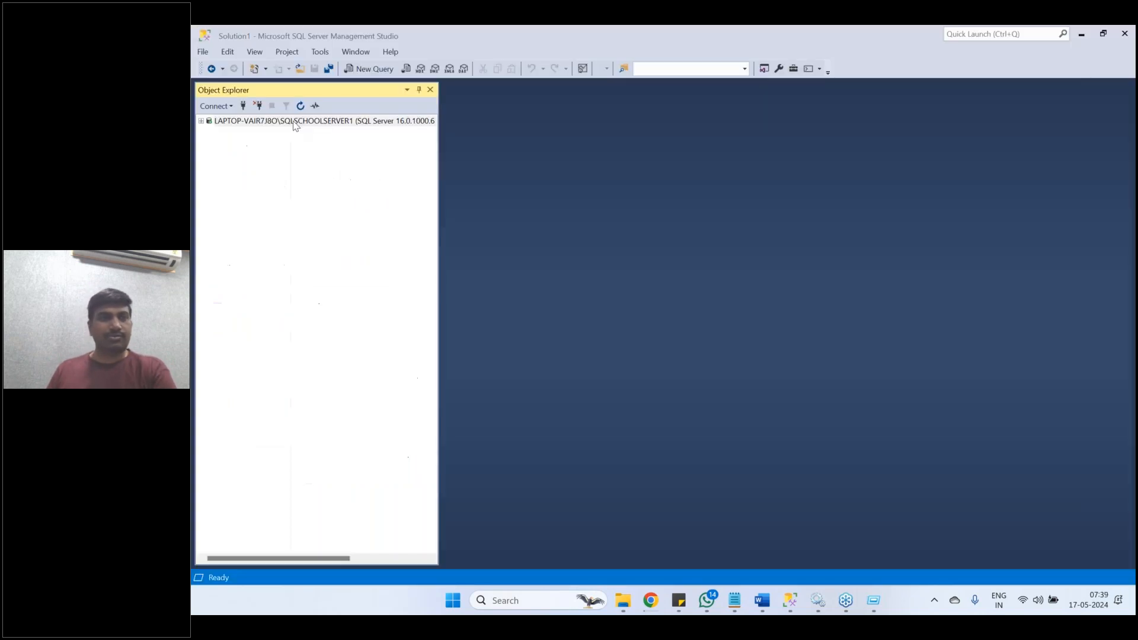
# - Disconnect from the local server and begin a new Database Engine connection
pyautogui.rightClick(294, 121)
pyautogui.click(326, 139)
pyautogui.click(228, 107)
pyautogui.click(452, 154)
# - Connect to sqlschooltraining.database.windows.net and open a new query window on it
pyautogui.click(788, 261)
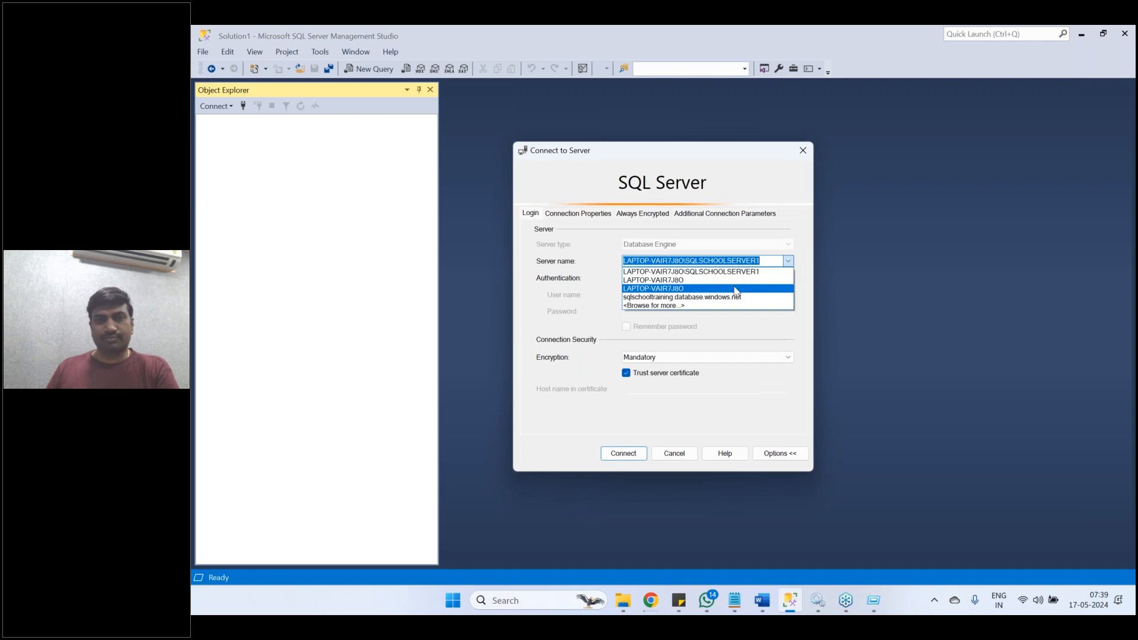
pyautogui.click(688, 298)
pyautogui.click(626, 454)
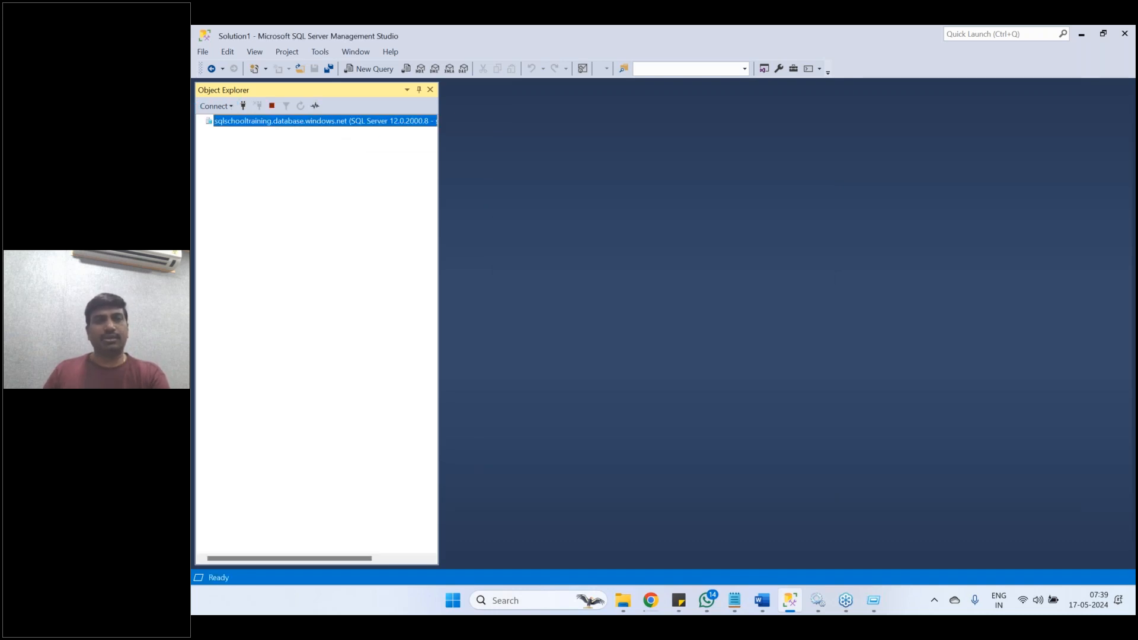
pyautogui.rightClick(346, 121)
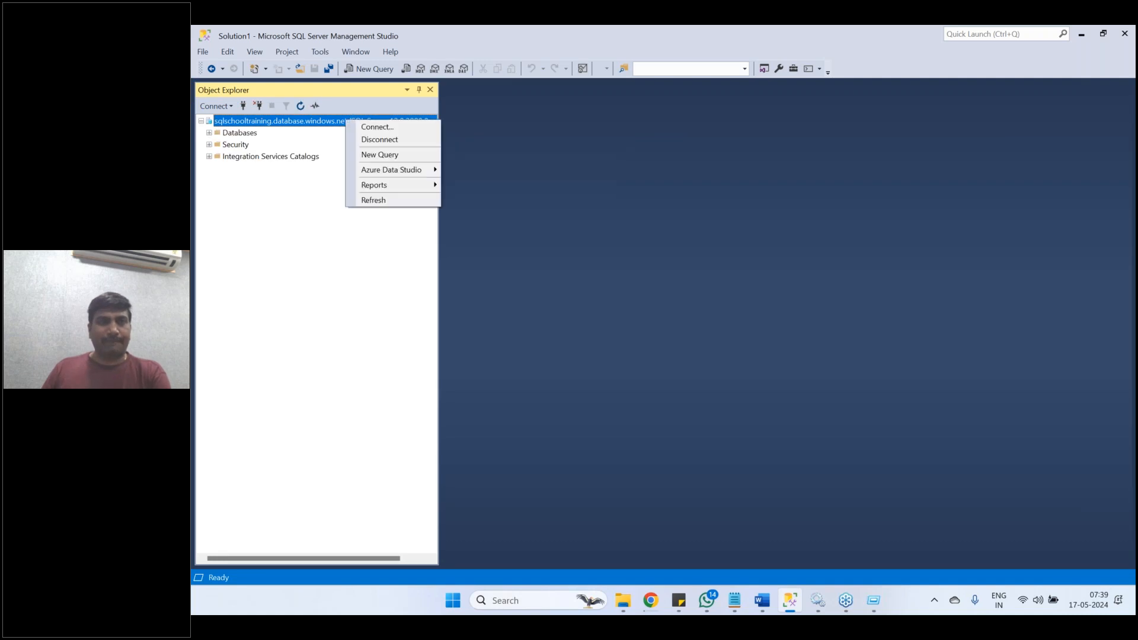
pyautogui.click(393, 156)
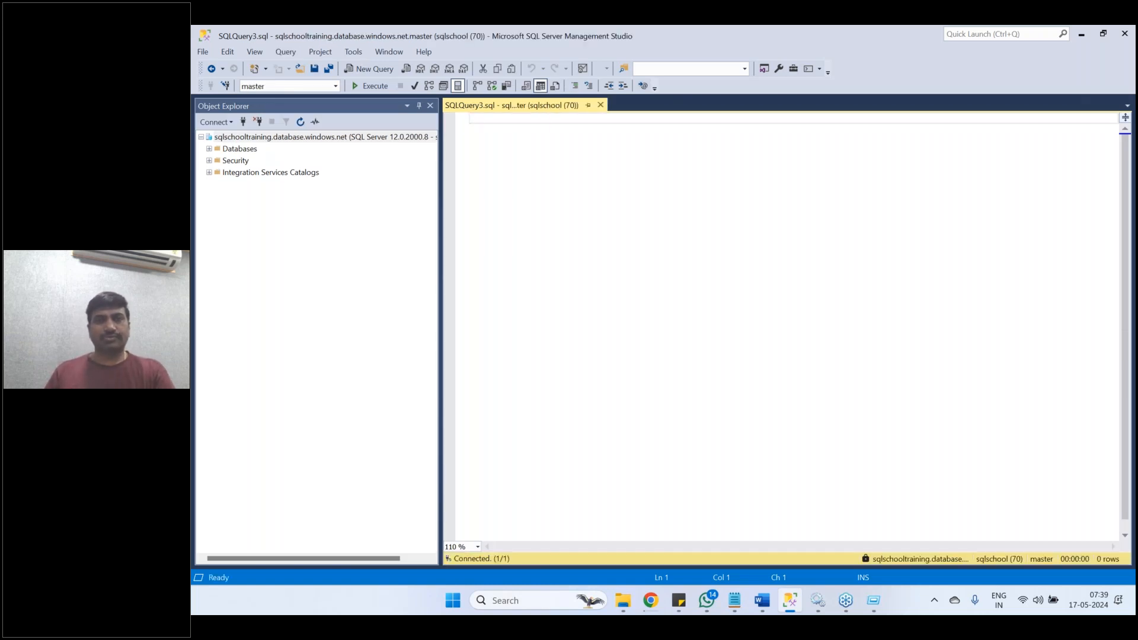
# - Write the comment '-- STEP 1: HOW TO CREATE NEW LOGIN ?' in capitals
pyautogui.press('Return')
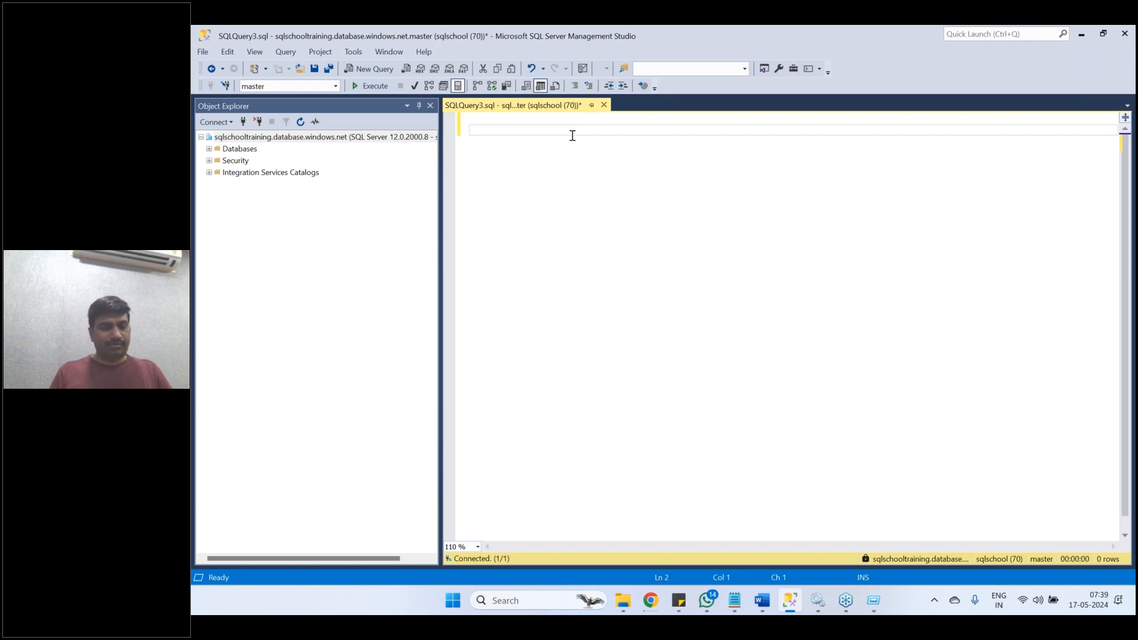
pyautogui.press('capslock')
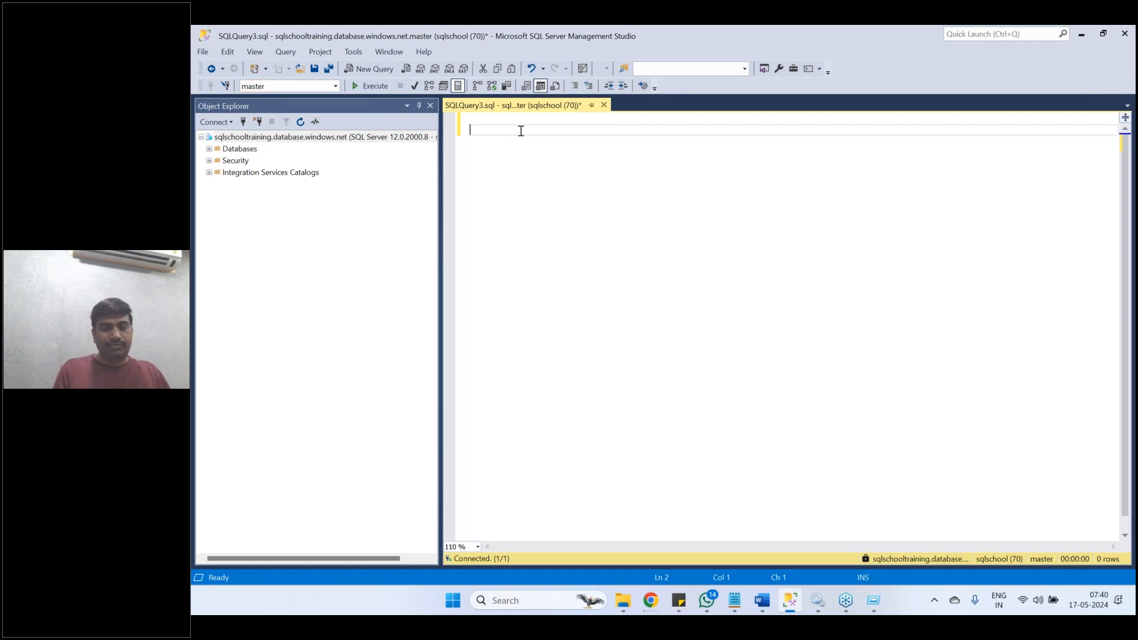
pyautogui.write('- STEP 1:')
pyautogui.press('Tab')
pyautogui.press('Tab')
pyautogui.write('H')
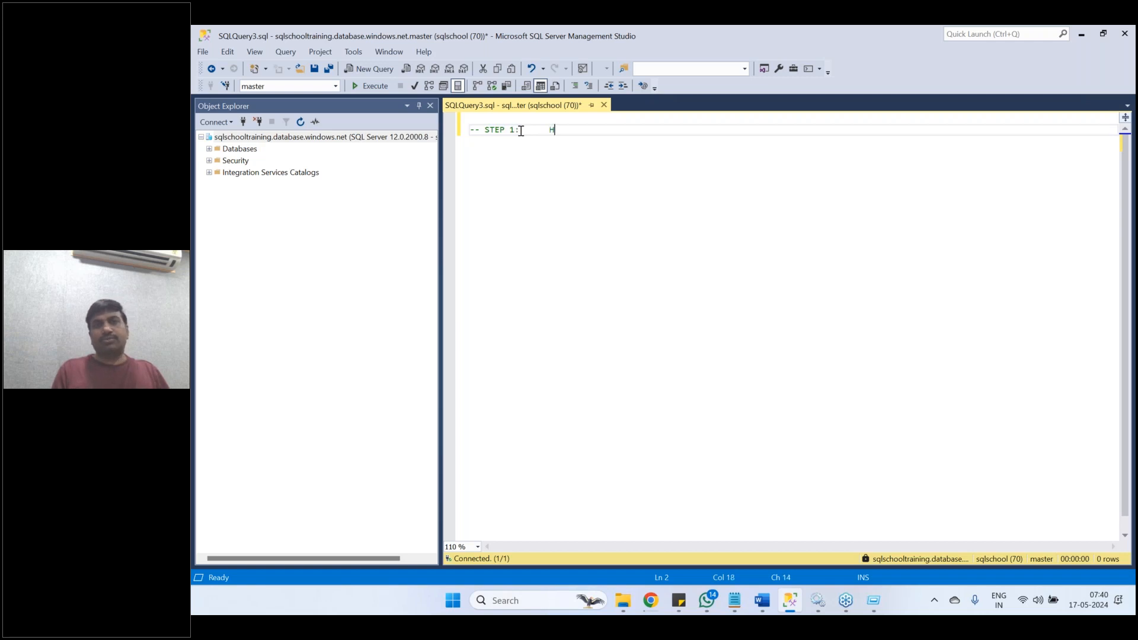
pyautogui.write('OW TO CREATE NEW LOGIN')
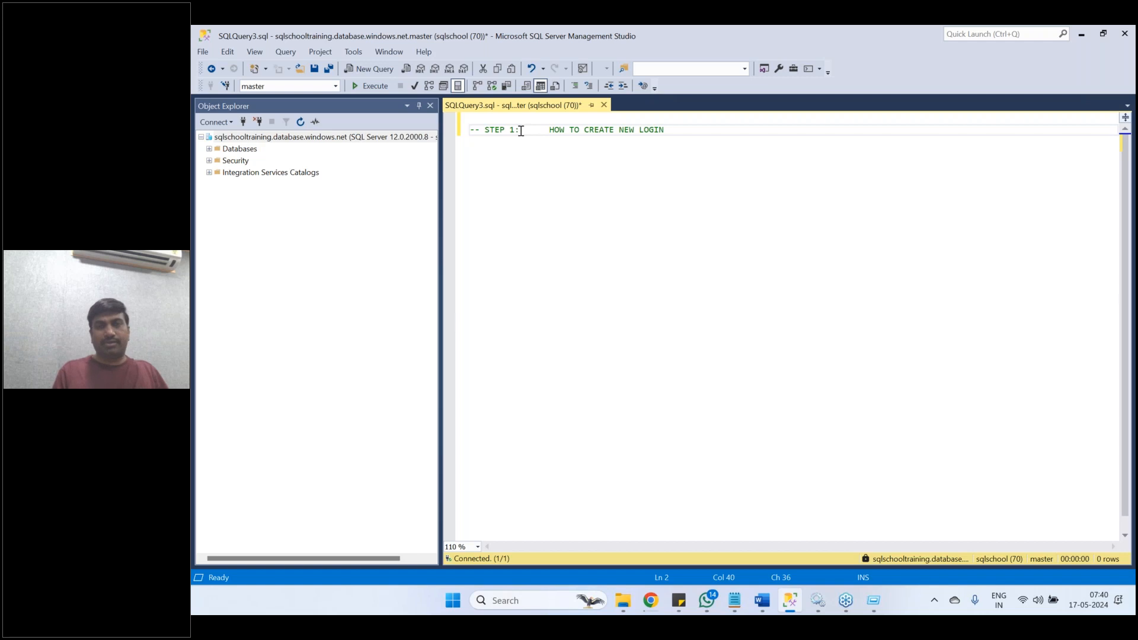
pyautogui.write(' ?')
pyautogui.press('Return')
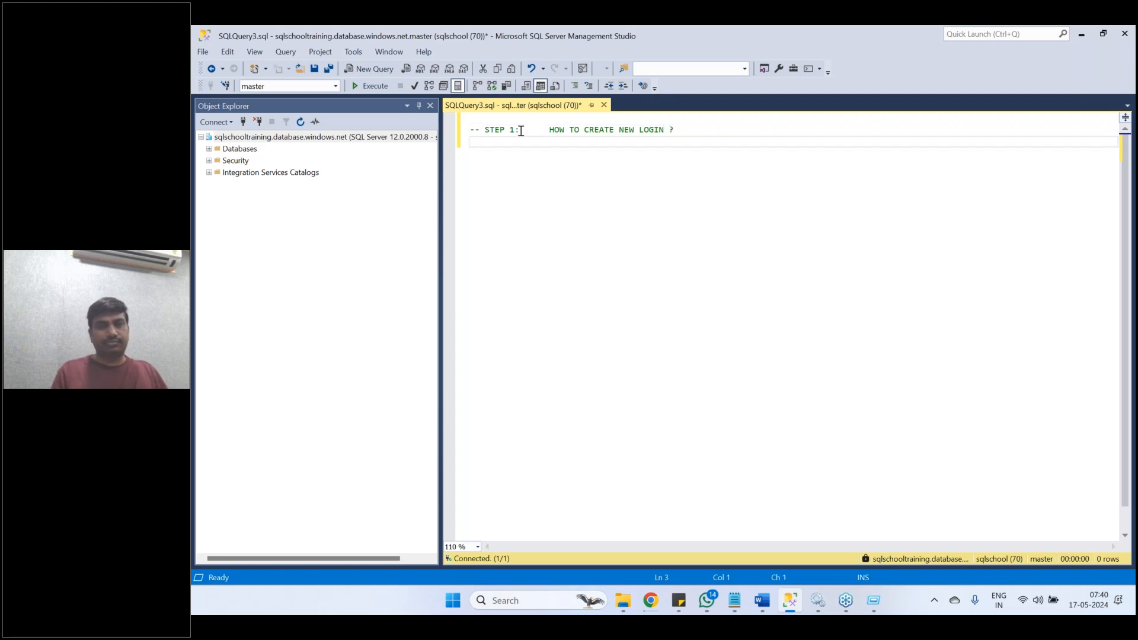
# - Type a CREATE LOGIN ETL_LOGIN WITH PASSWORD statement with the login's password
pyautogui.write('CREATE LOGIN ')
pyautogui.write('LOGIN1')
pyautogui.press('BackSpace')
pyautogui.press('BackSpace')
pyautogui.press('BackSpace')
pyautogui.press('BackSpace')
pyautogui.press('BackSpace')
pyautogui.press('BackSpace')
pyautogui.write('ETL_LOGIN')
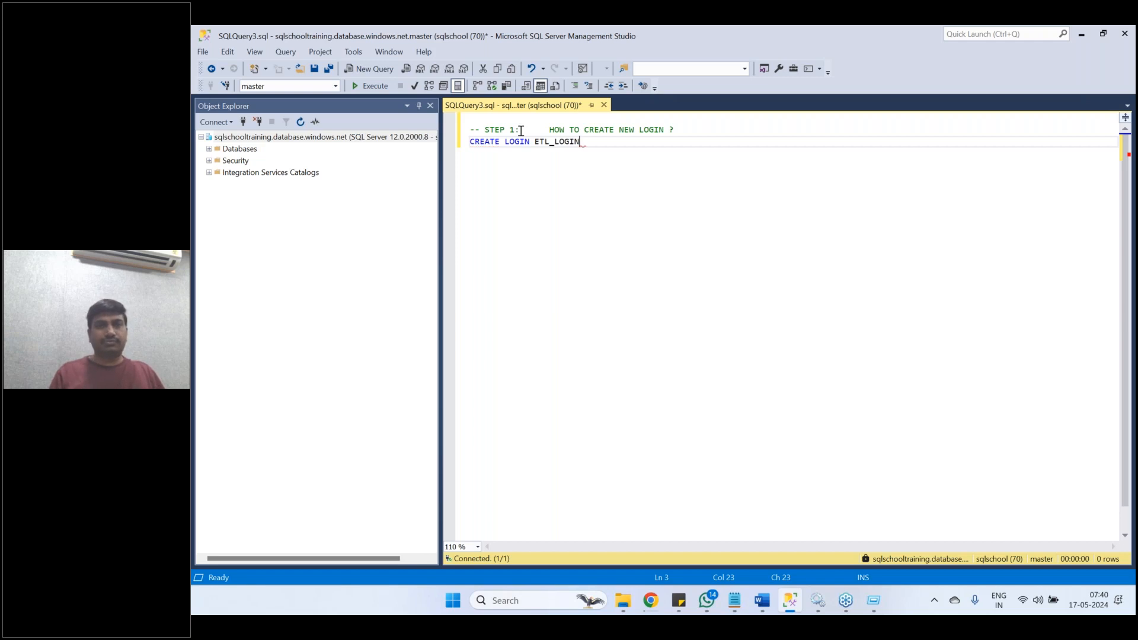
pyautogui.write(' WITH PASSWROD')
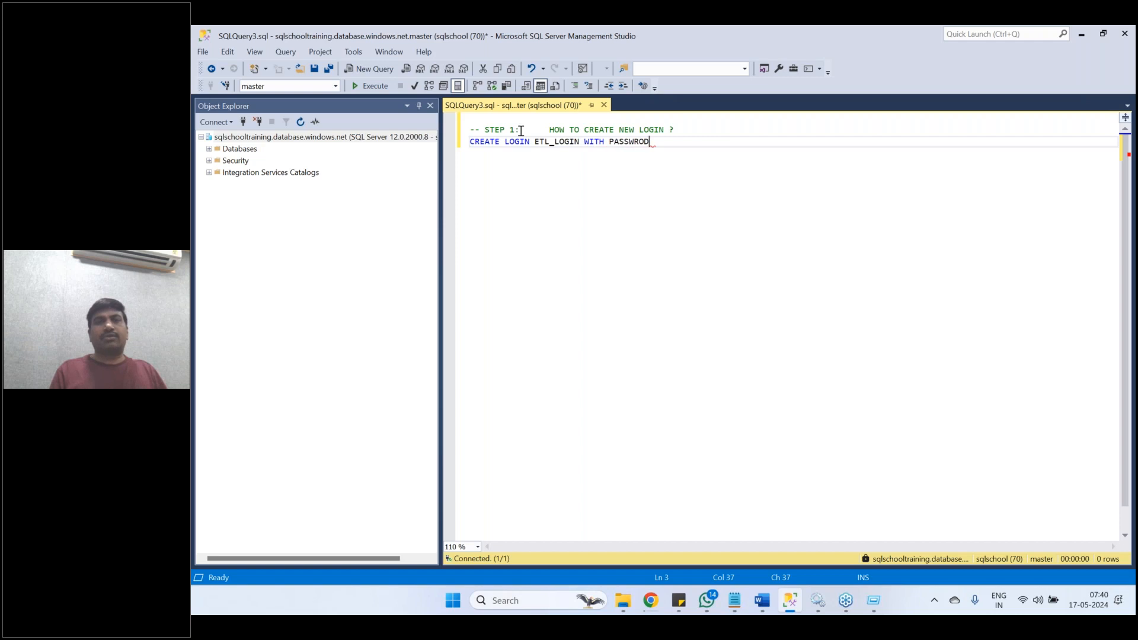
pyautogui.press('BackSpace')
pyautogui.press('BackSpace')
pyautogui.press('BackSpace')
pyautogui.write('ORD')
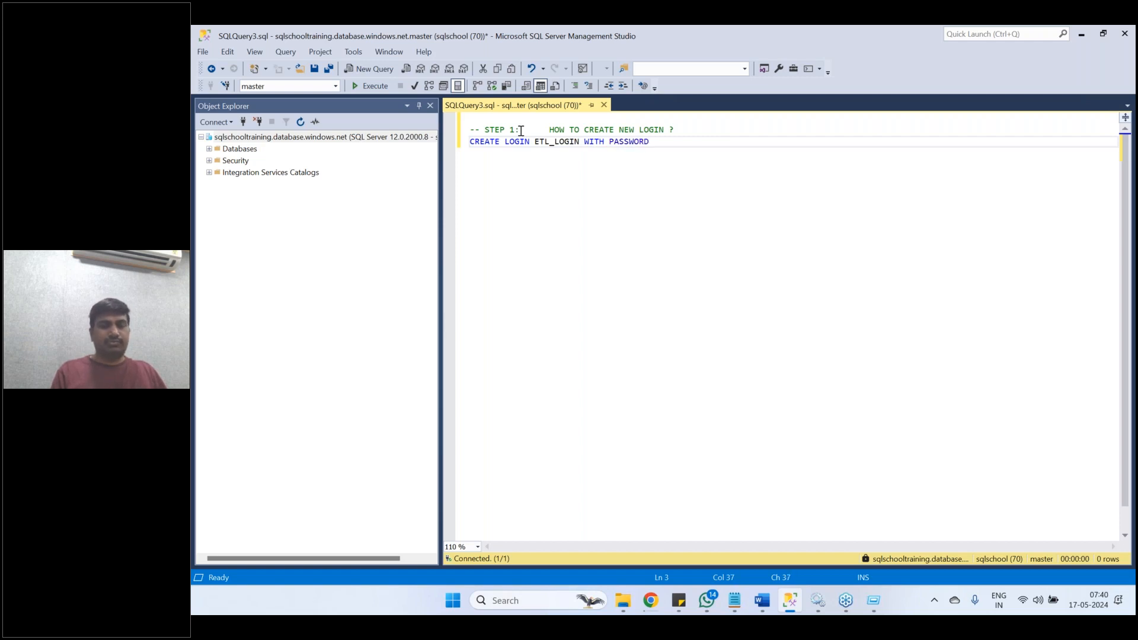
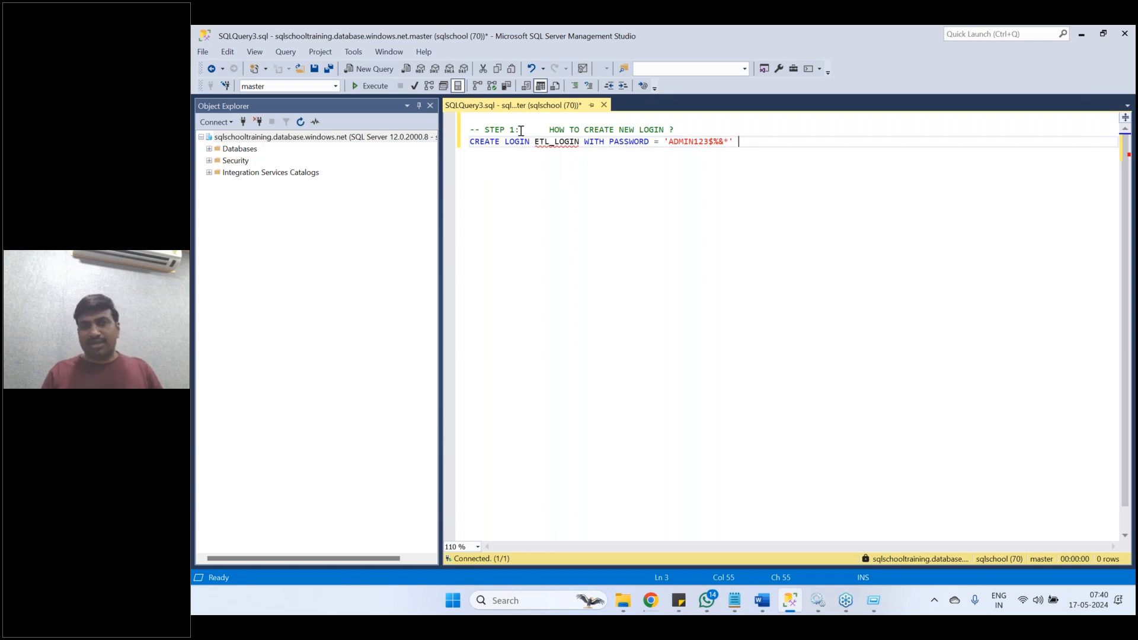
# - Correct the login name to ETL__LOGIN and execute the CREATE LOGIN statement
pyautogui.click(553, 146)
pyautogui.press('BackSpace')
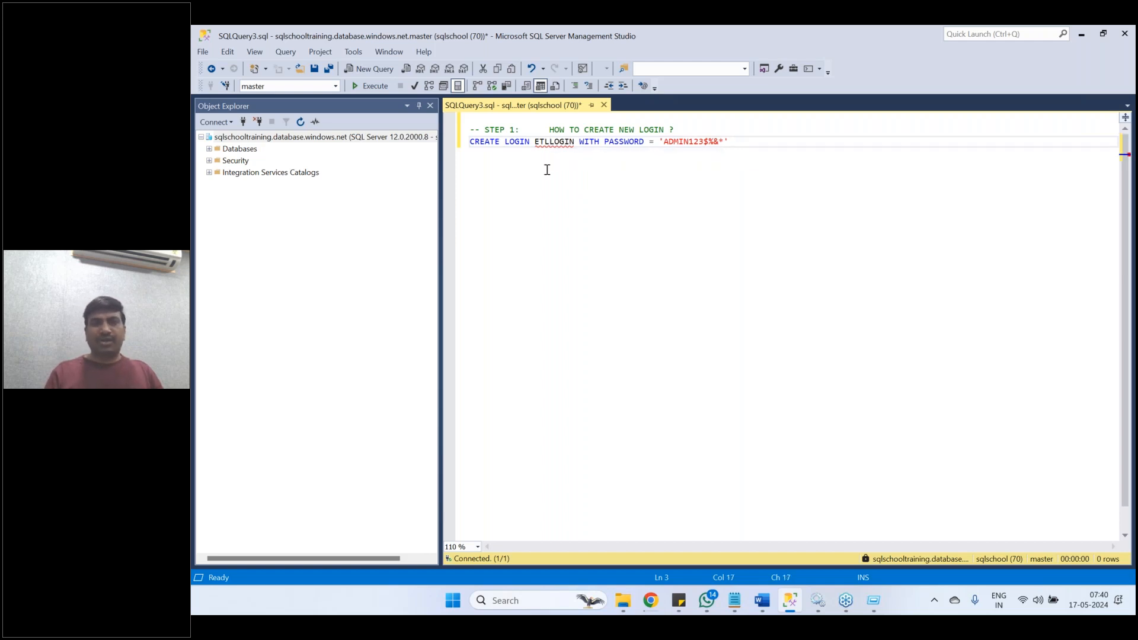
pyautogui.press('End')
pyautogui.hotkey('shift', 'Home')
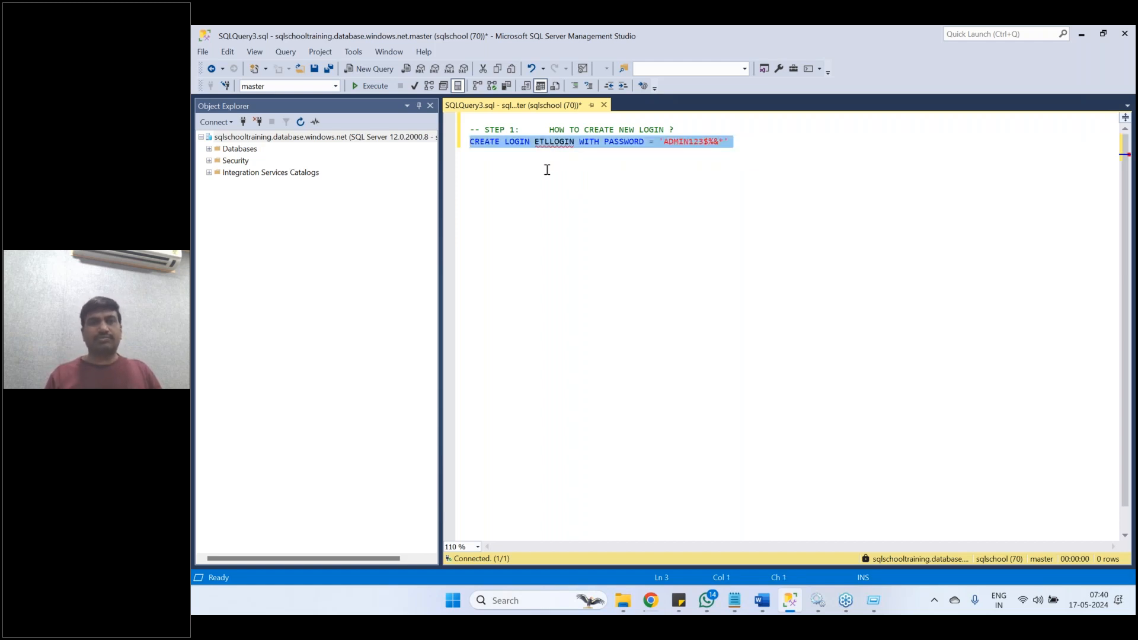
pyautogui.click(551, 146)
pyautogui.write('_')
pyautogui.press('End')
pyautogui.hotkey('shift', 'Home')
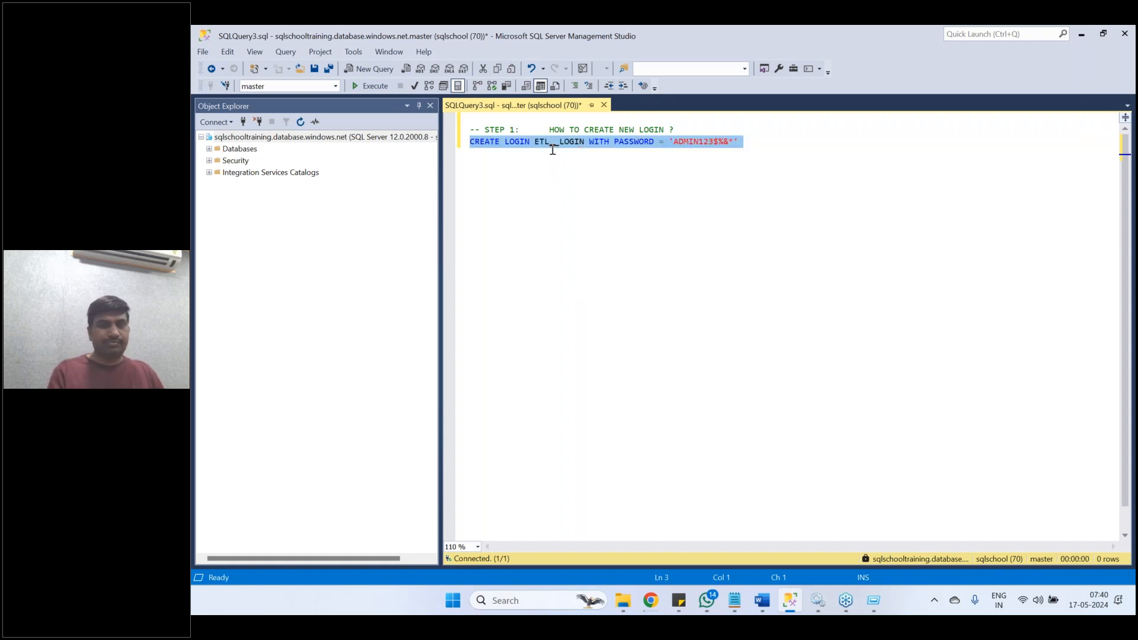
pyautogui.press('F5')
pyautogui.moveTo(772, 145); pyautogui.dragTo(444, 146)
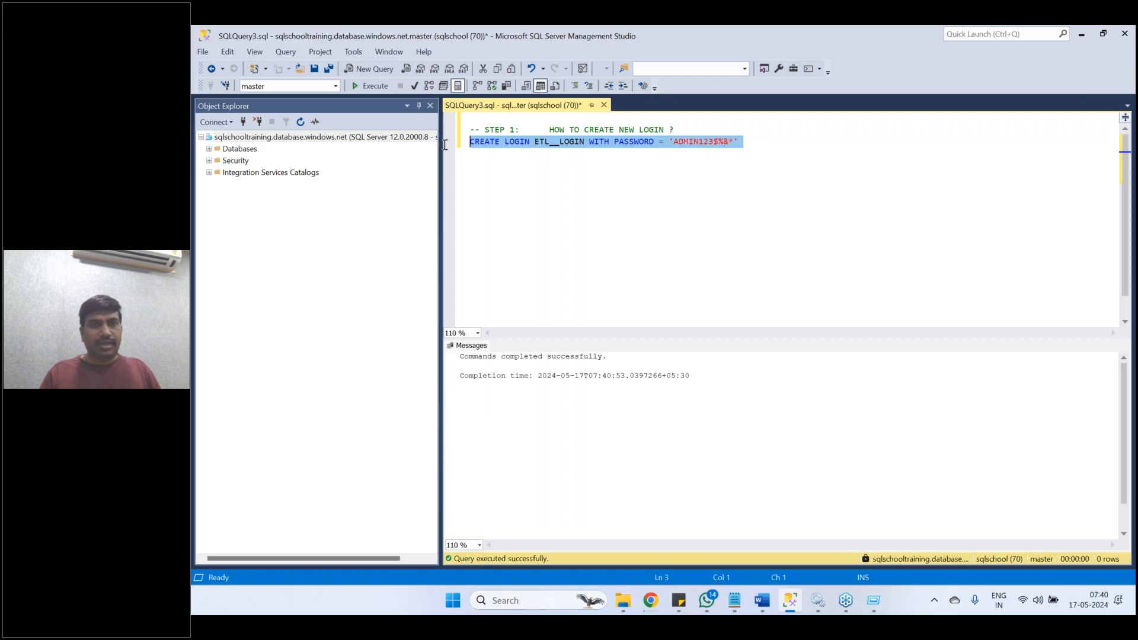
pyautogui.click(752, 170)
pyautogui.press('Return')
pyautogui.press('Return')
pyautogui.press('Return')
# - Paste a copy of the block and reword its comment to ask about a USER FOR ABOVE LOGIN IN MASTER
pyautogui.hotkey('ctrl', 'v')
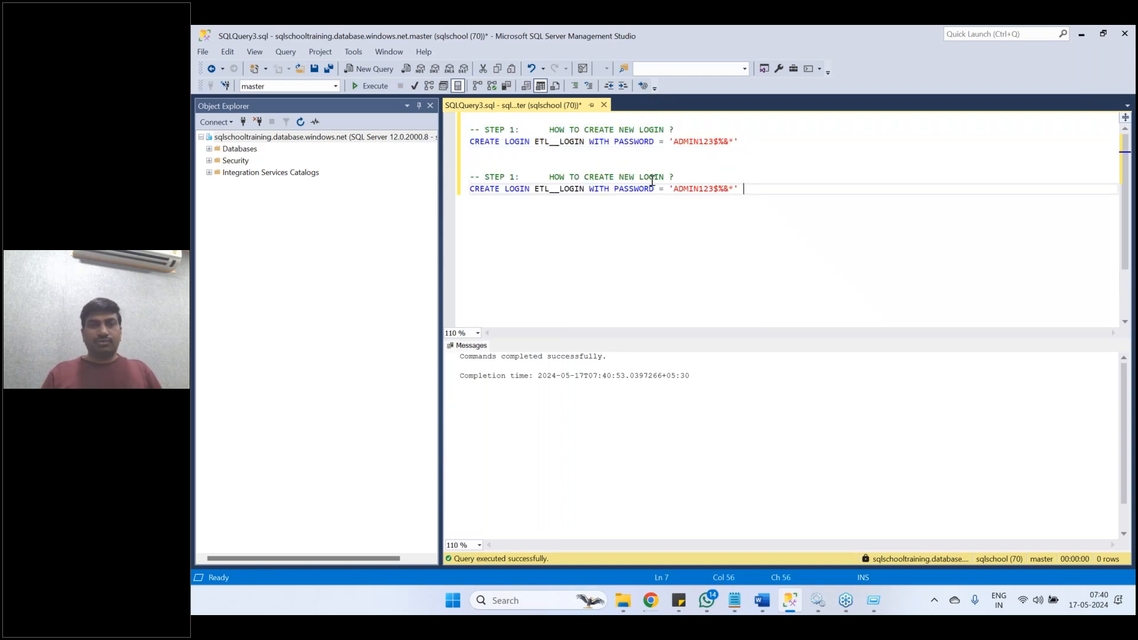
pyautogui.doubleClick(648, 177)
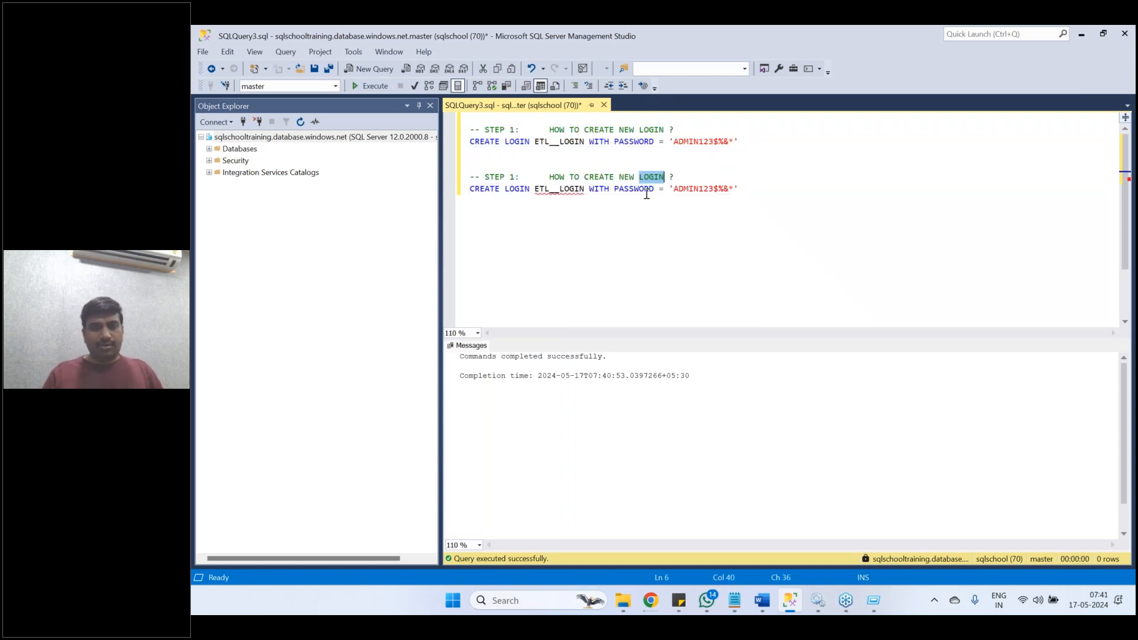
pyautogui.write('USER FOR ABOVE ')
pyautogui.write('LOGIN')
pyautogui.press('BackSpace')
pyautogui.press('BackSpace')
pyautogui.press('BackSpace')
pyautogui.write('GI')
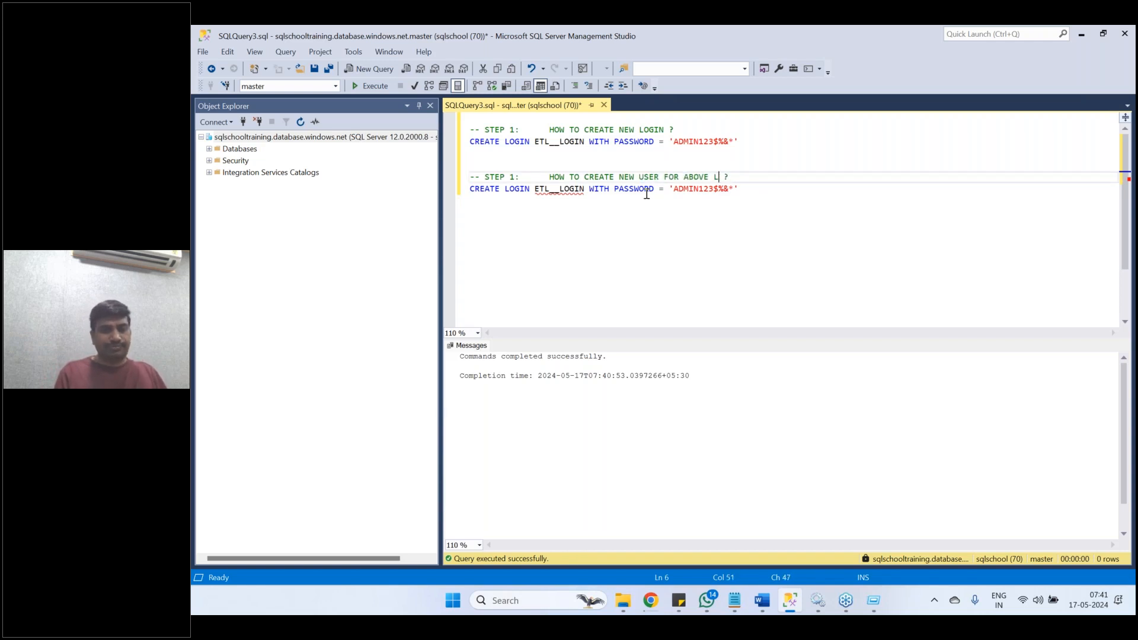
pyautogui.write('N IN MASTER')
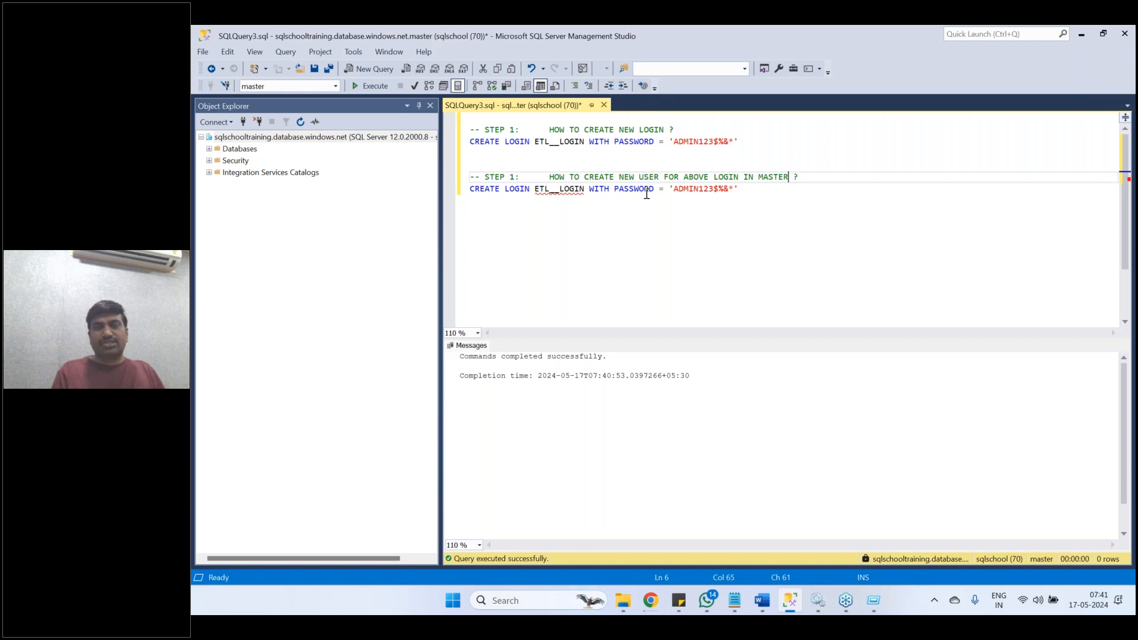
# - Change the copy to CREATE USER ETL__USER FOR LOGIN ETL__LOGIN, dropping the password, and run it
pyautogui.doubleClick(516, 190)
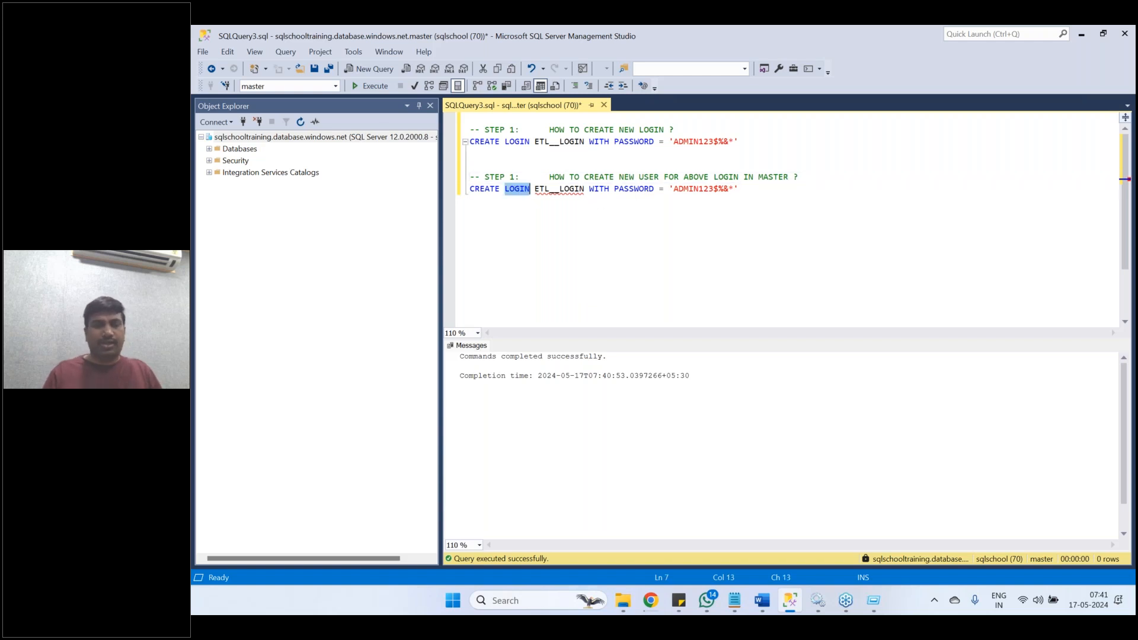
pyautogui.write('USER ETL_')
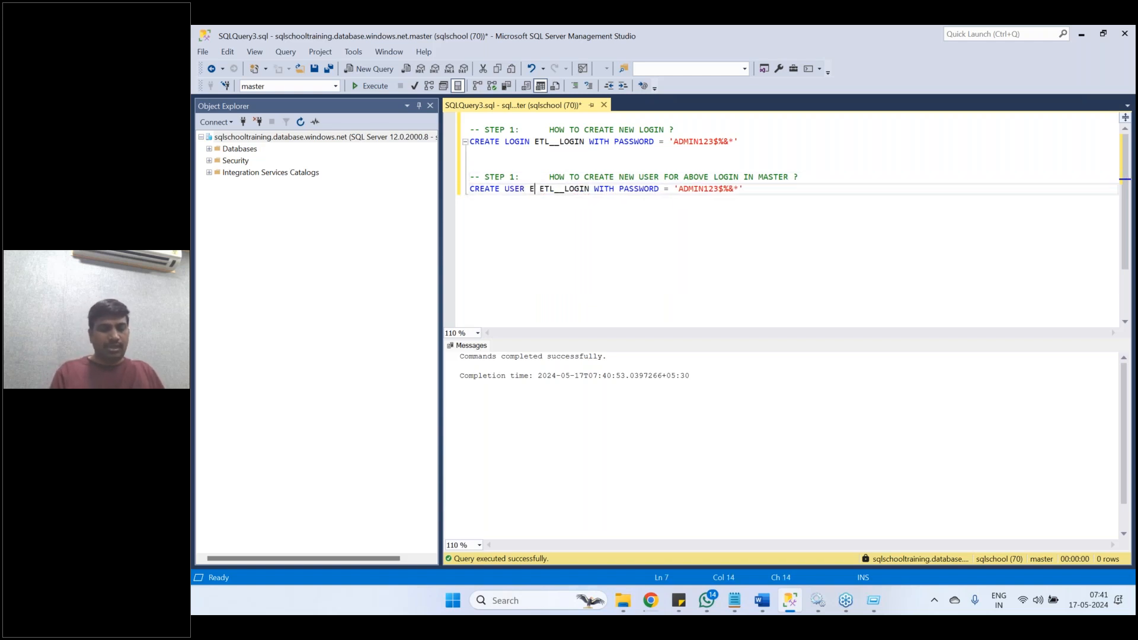
pyautogui.write('USER')
pyautogui.press('BackSpace')
pyautogui.press('BackSpace')
pyautogui.press('BackSpace')
pyautogui.press('BackSpace')
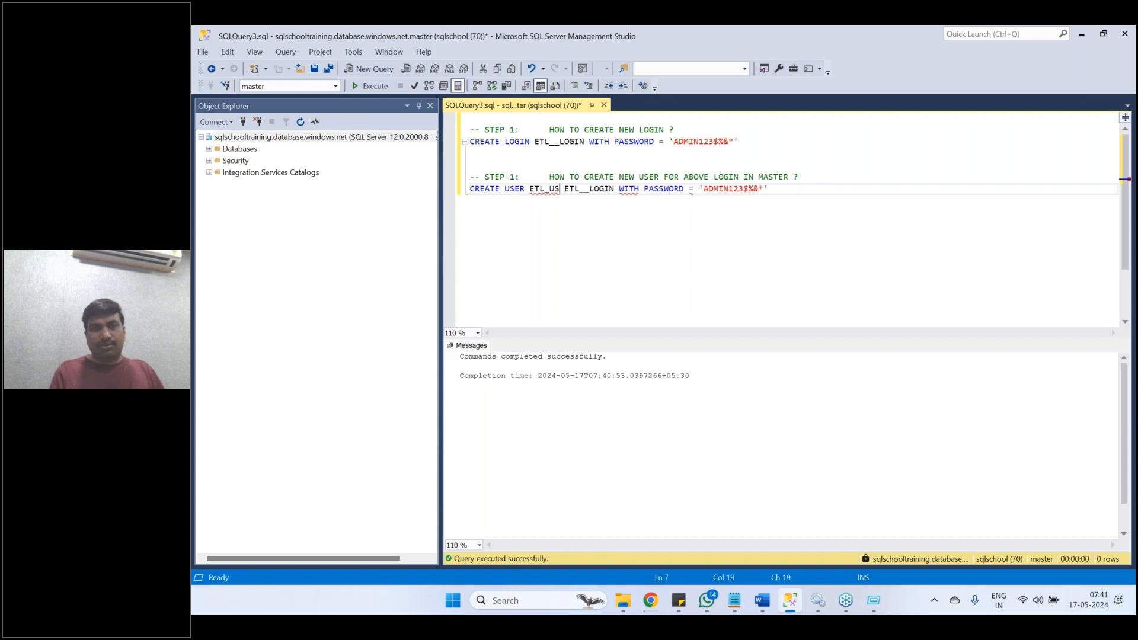
pyautogui.write('_USER ')
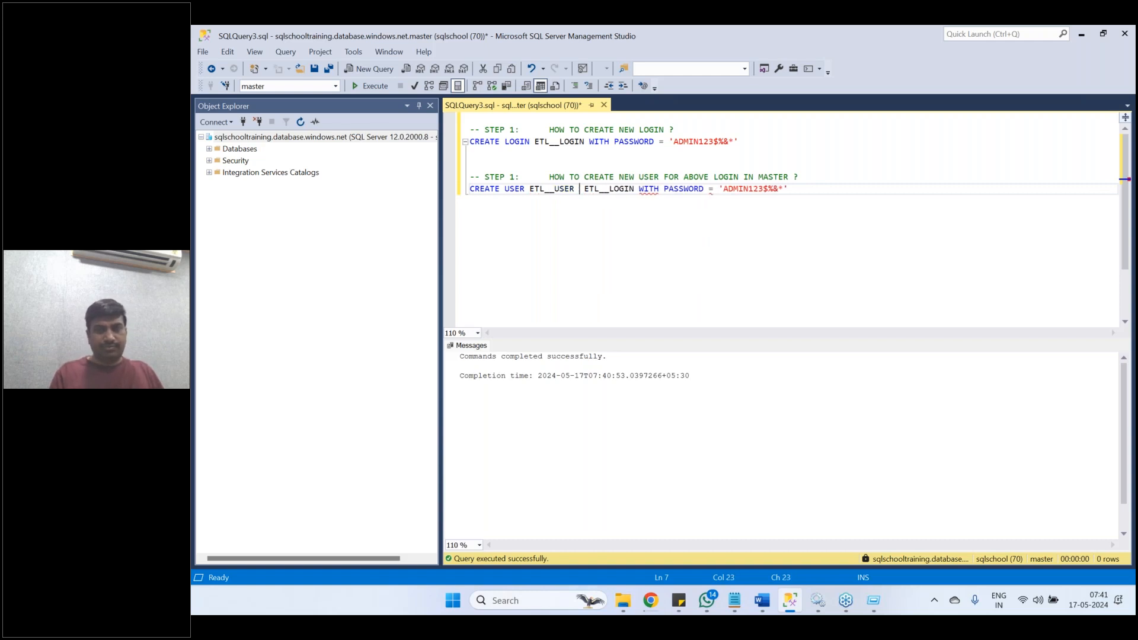
pyautogui.write('FOR LOGIN')
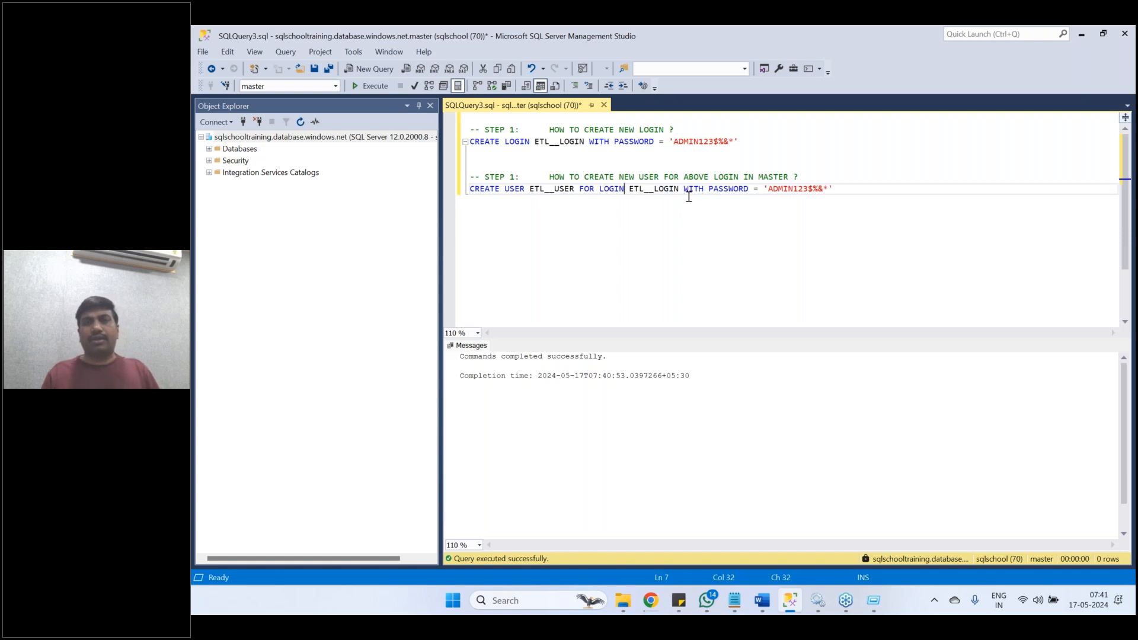
pyautogui.moveTo(686, 195); pyautogui.dragTo(855, 234)
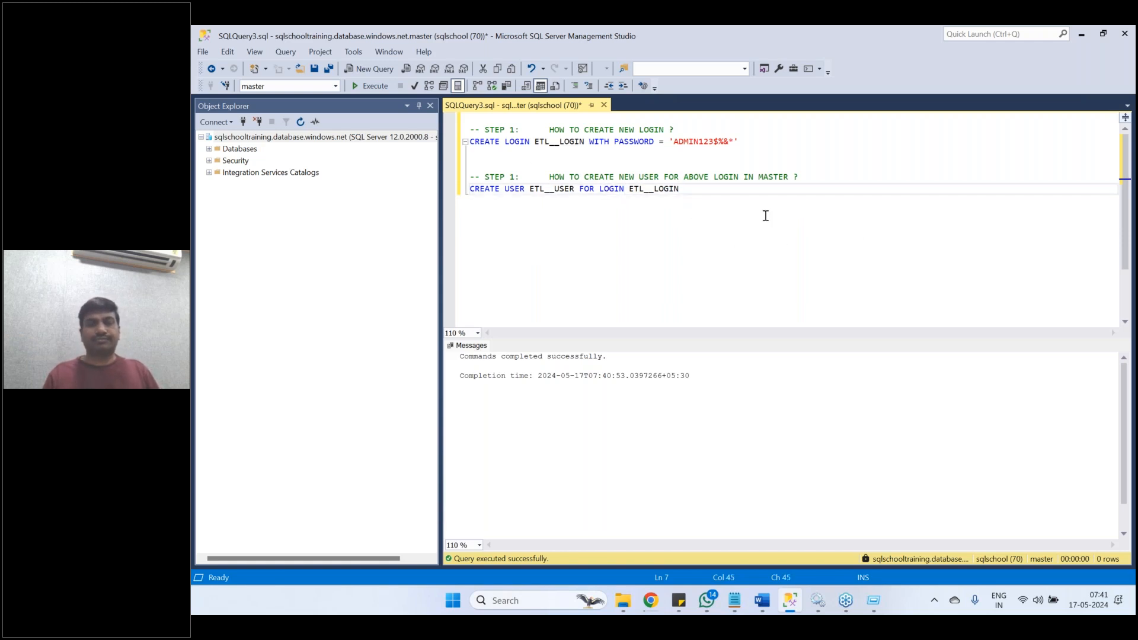
pyautogui.hotkey('shift', 'Home')
pyautogui.press('F5')
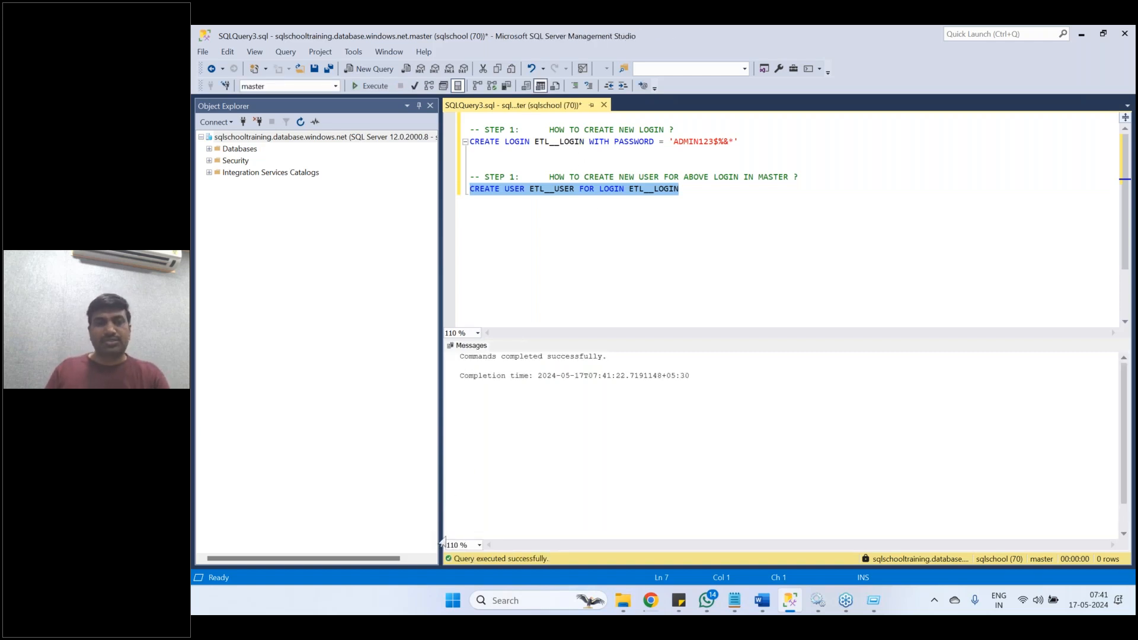
# - Enlarge the Messages pane text and set the query editor zoom to 120%
pyautogui.click(458, 544)
pyautogui.write('120')
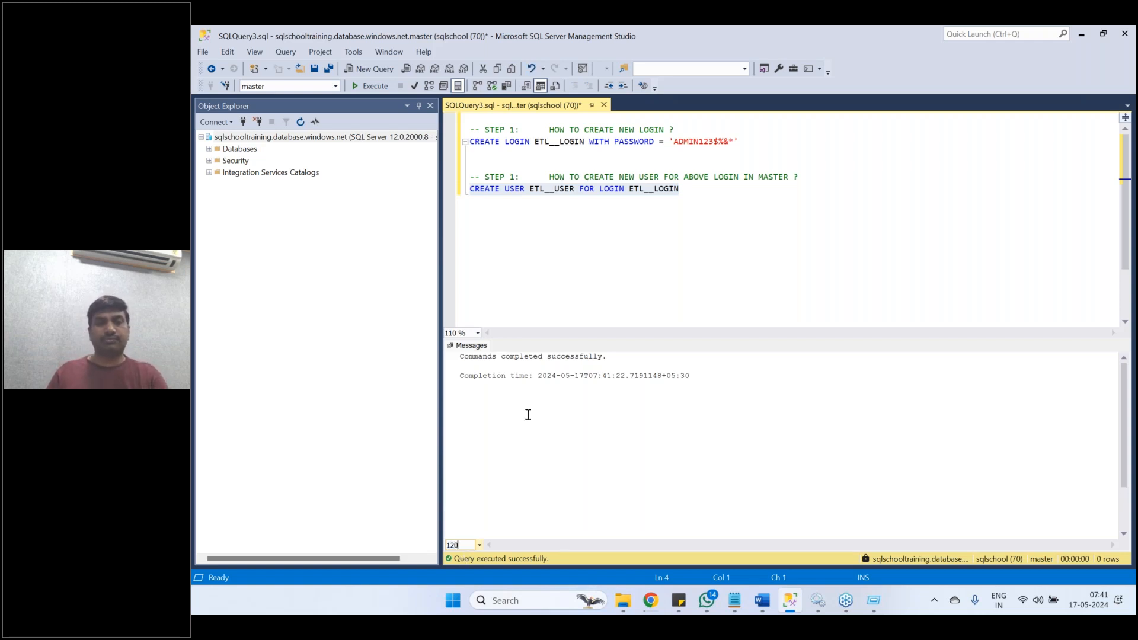
pyautogui.click(454, 333)
pyautogui.write('120')
pyautogui.press('Return')
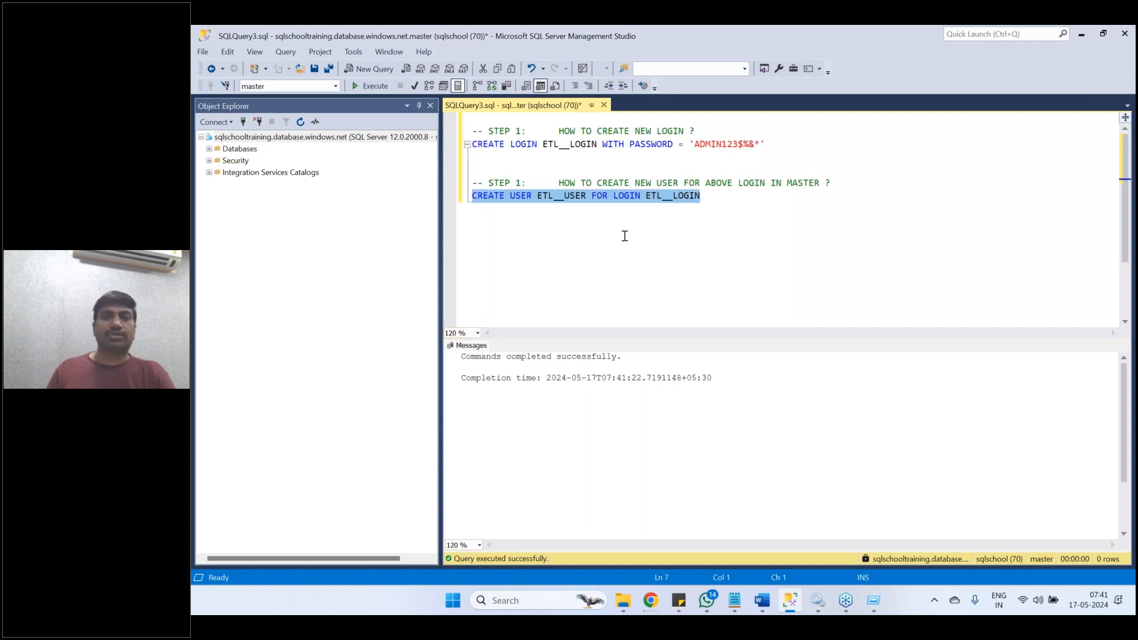
pyautogui.click(622, 233)
pyautogui.press('End')
pyautogui.press('Return')
pyautogui.press('Return')
pyautogui.press('Return')
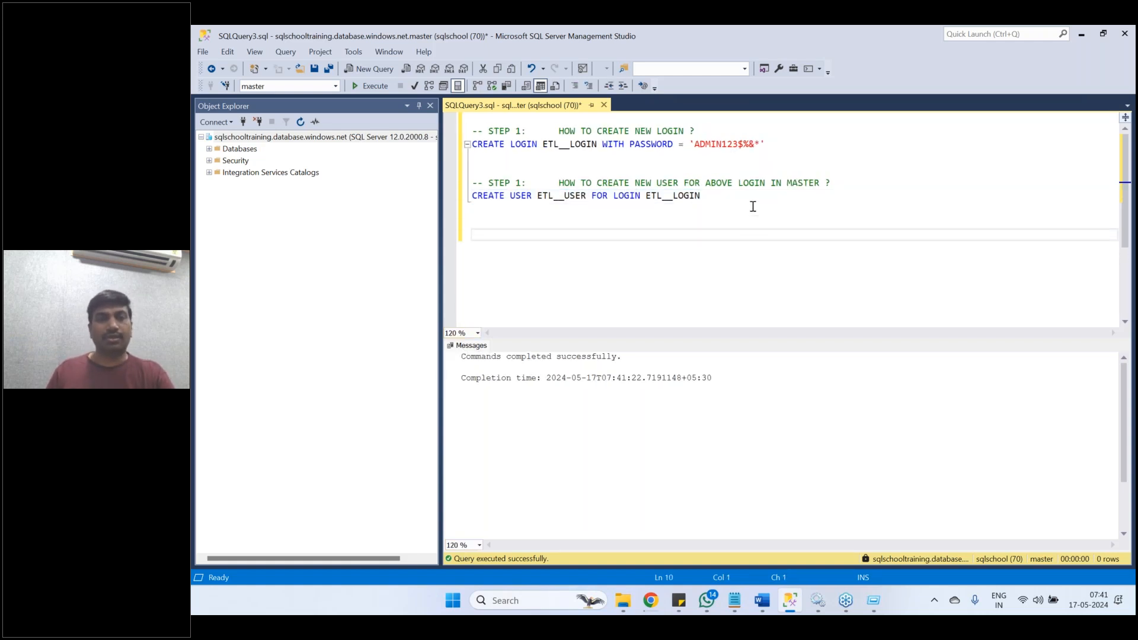
# - Renumber the second comment to STEP 2 and add a '-- CHANGE THE DATABASE CONTEXT' note
pyautogui.click(522, 182)
pyautogui.press('BackSpace')
pyautogui.write('2')
pyautogui.click(517, 247)
pyautogui.write('-- CHANGE T')
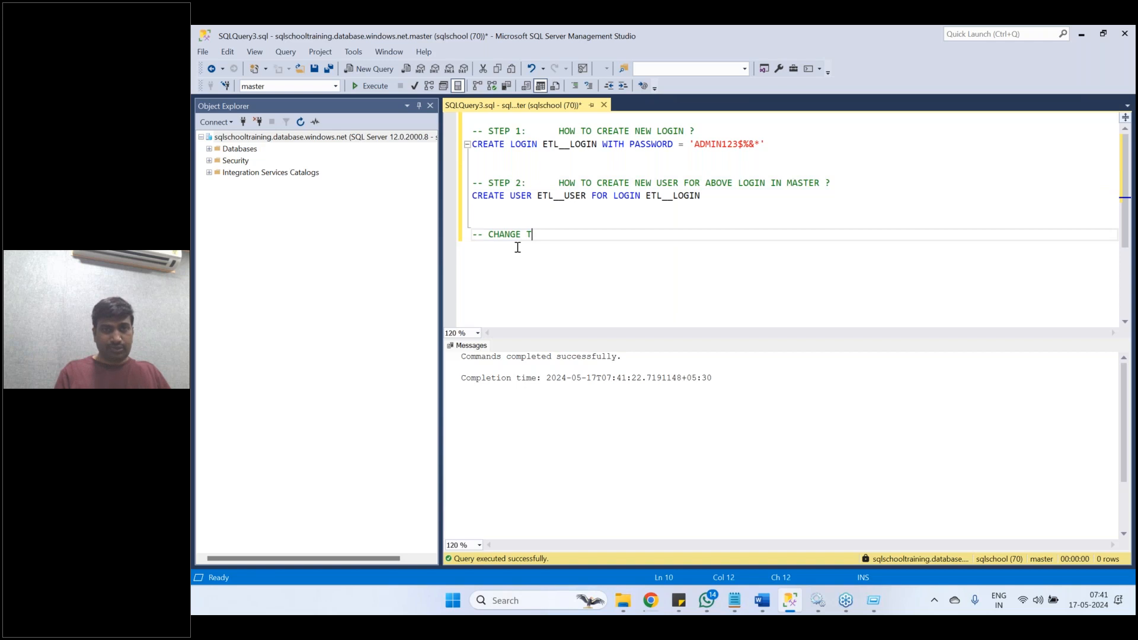
pyautogui.write('HE DATABASE CONTEXT')
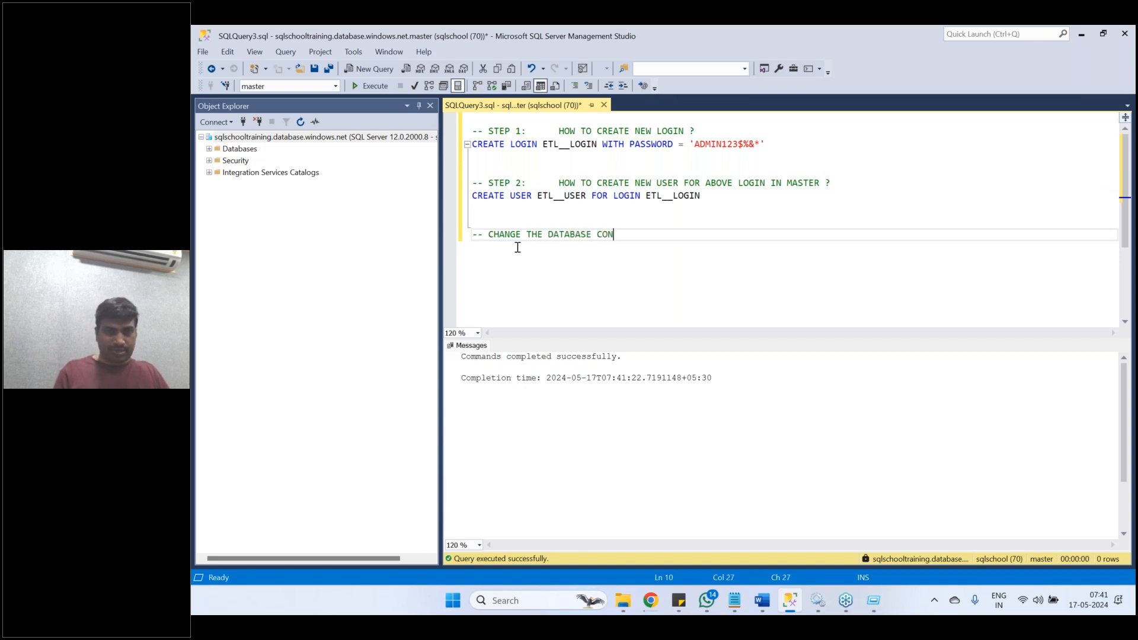
pyautogui.press('Return')
pyautogui.press('Return')
# - Add a STEP 3 comment copied from STEP 2, with MASTER replaced by 'REQUIRED AZURE SQL DATABASE / SQL POOL'
pyautogui.write('-- STEP 3:')
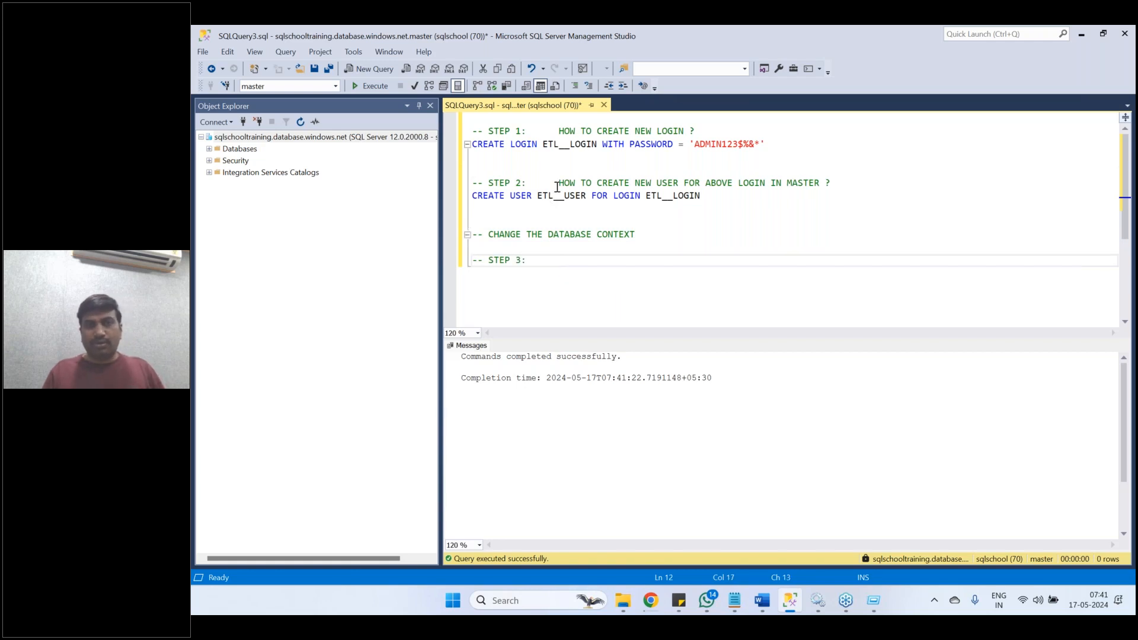
pyautogui.moveTo(557, 187); pyautogui.dragTo(836, 183)
pyautogui.hotkey('ctrl', 'c')
pyautogui.click(570, 266)
pyautogui.hotkey('ctrl', 'v')
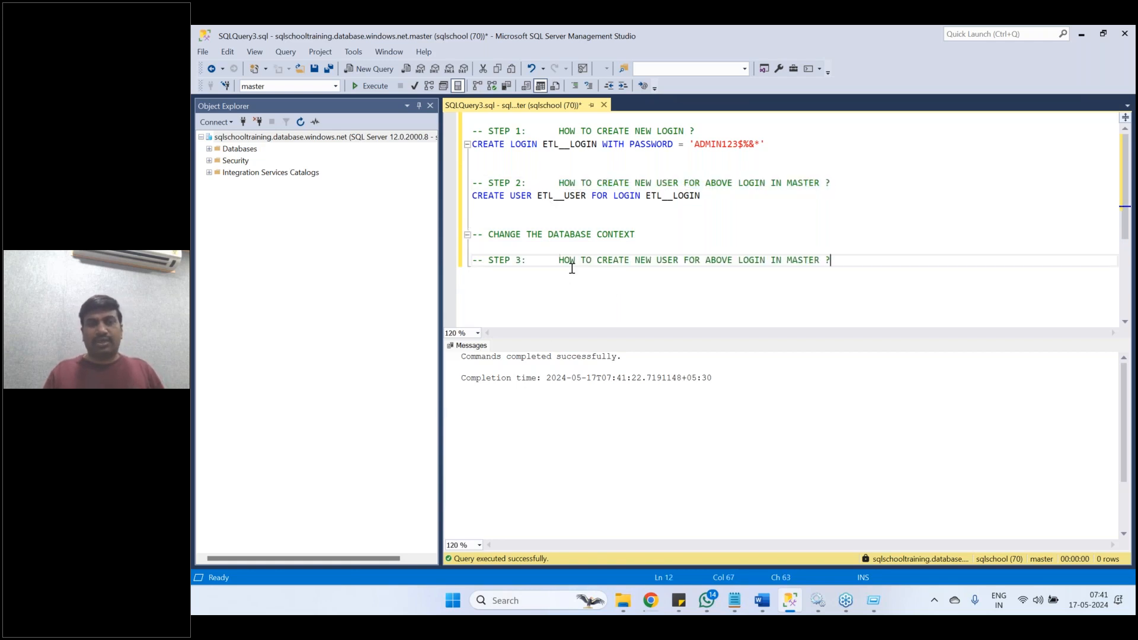
pyautogui.moveTo(787, 261); pyautogui.dragTo(820, 261)
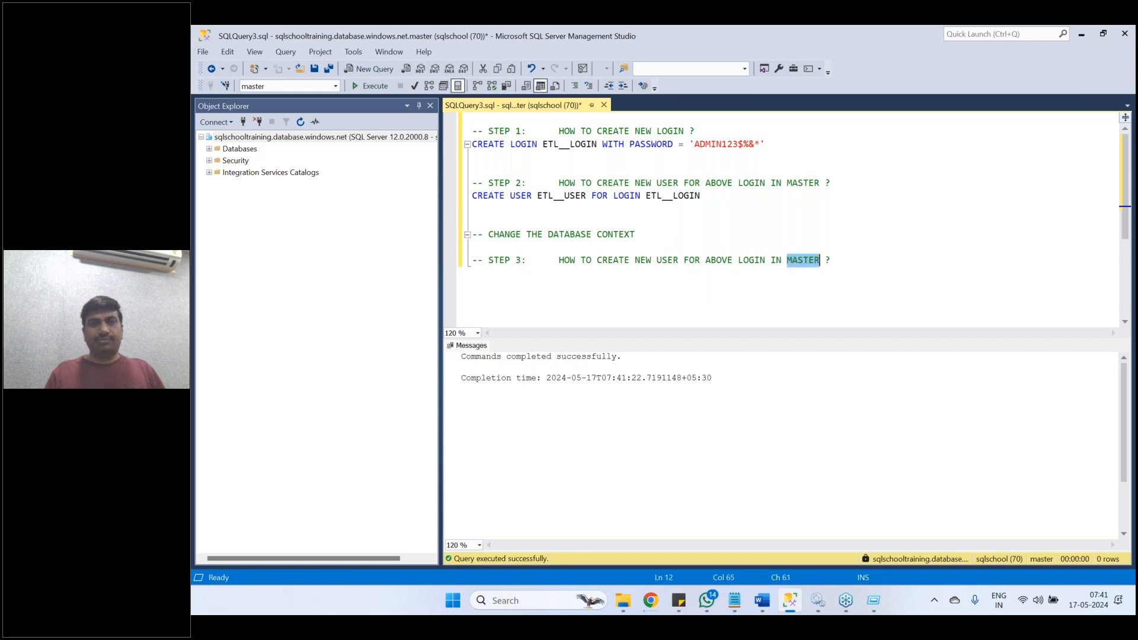
pyautogui.write('REQUIRED AZURE SQL DATABASE /  SQL POOL')
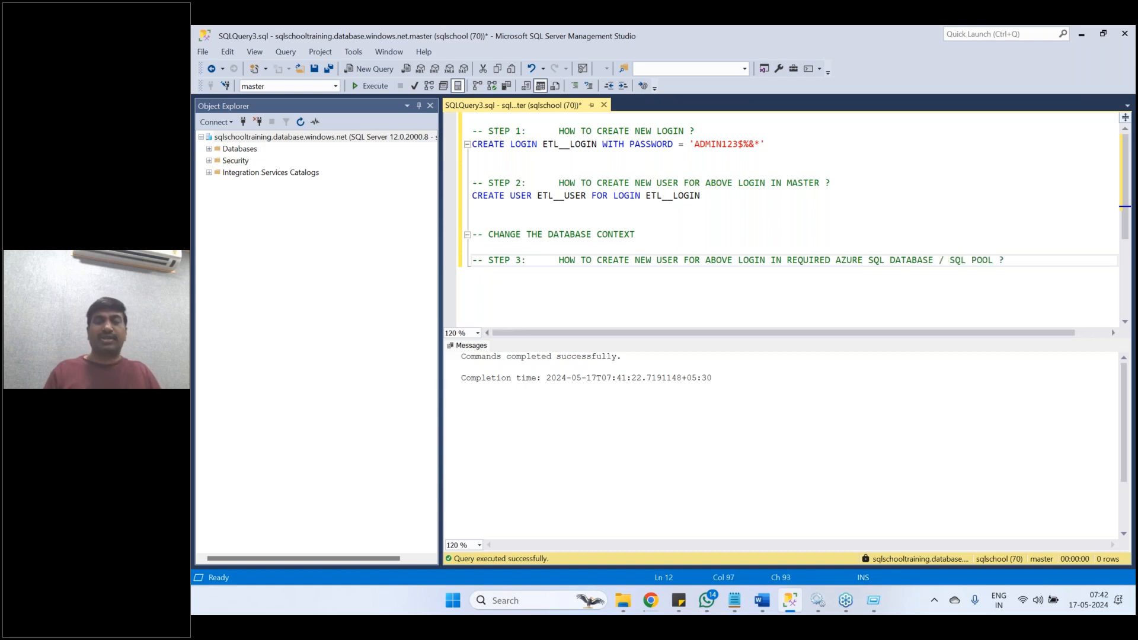
pyautogui.press('Return')
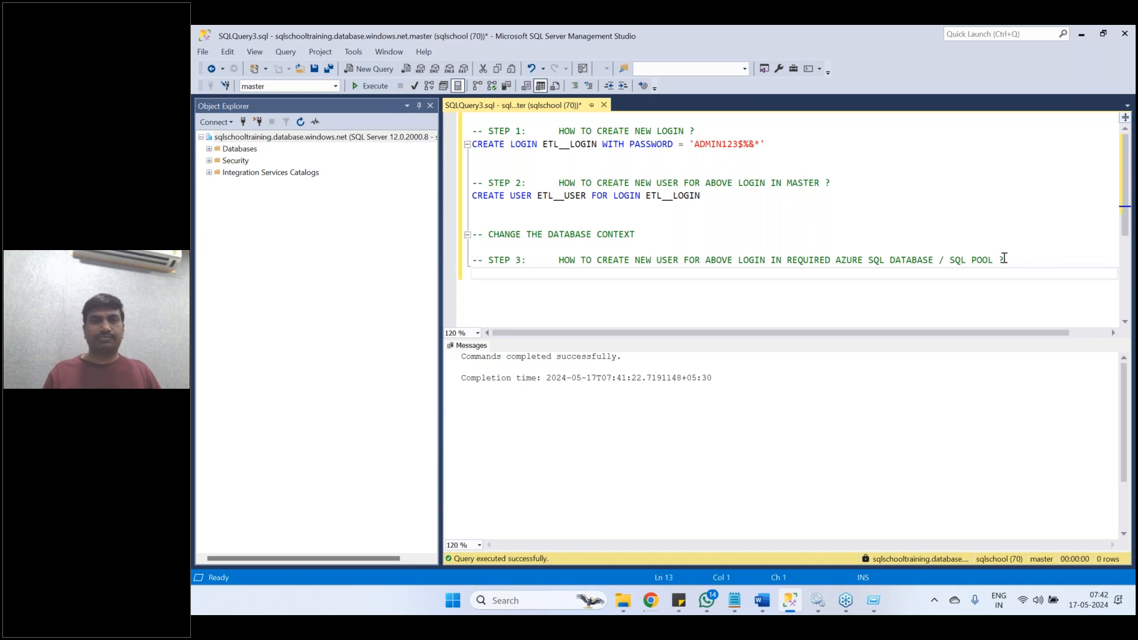
# - Switch to ECommerceDatabase and run a copy of CREATE USER ETL__USER FOR LOGIN ETL__LOGIN under STEP 3
pyautogui.click(336, 87)
pyautogui.click(262, 112)
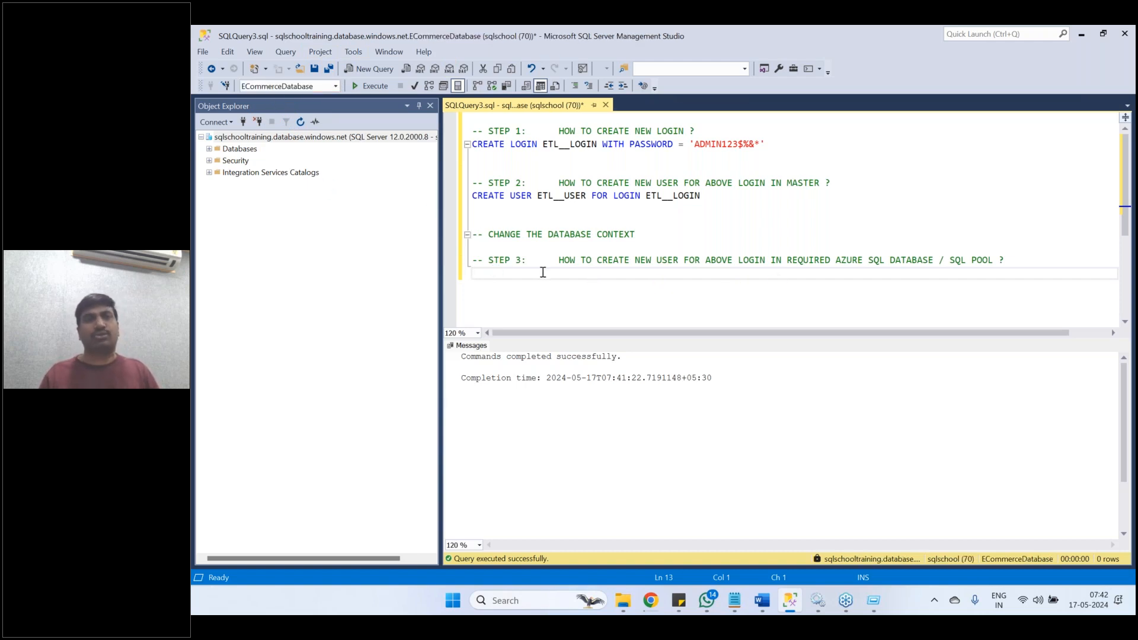
pyautogui.tripleClick(486, 202)
pyautogui.hotkey('ctrl', 'c')
pyautogui.click(483, 273)
pyautogui.hotkey('ctrl', 'v')
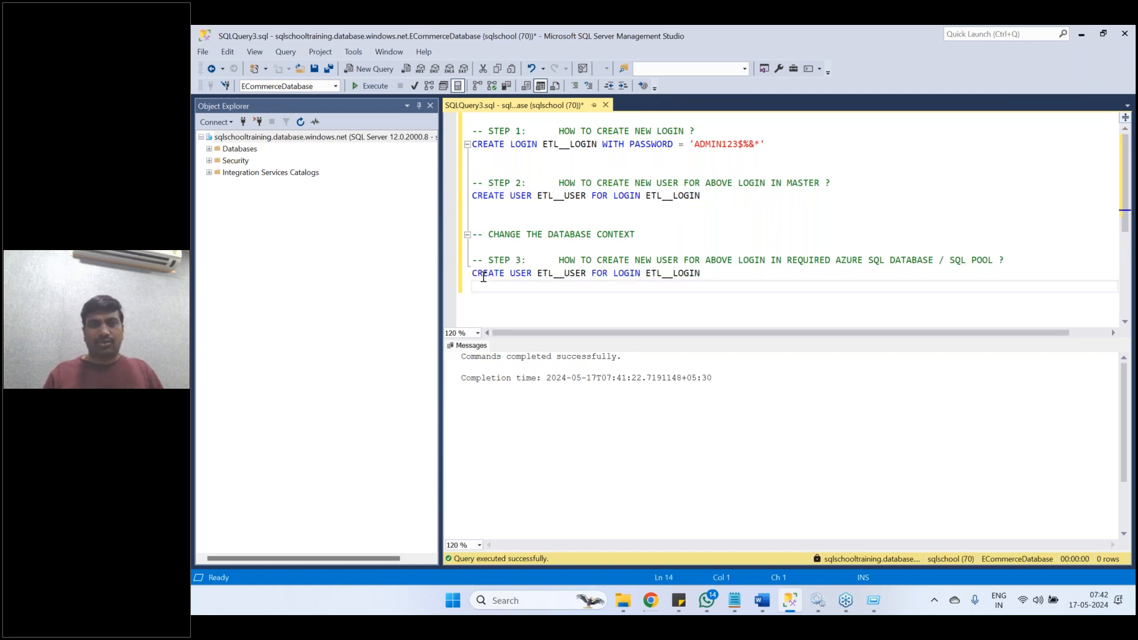
pyautogui.hotkey('shift', 'Up')
pyautogui.press('F5')
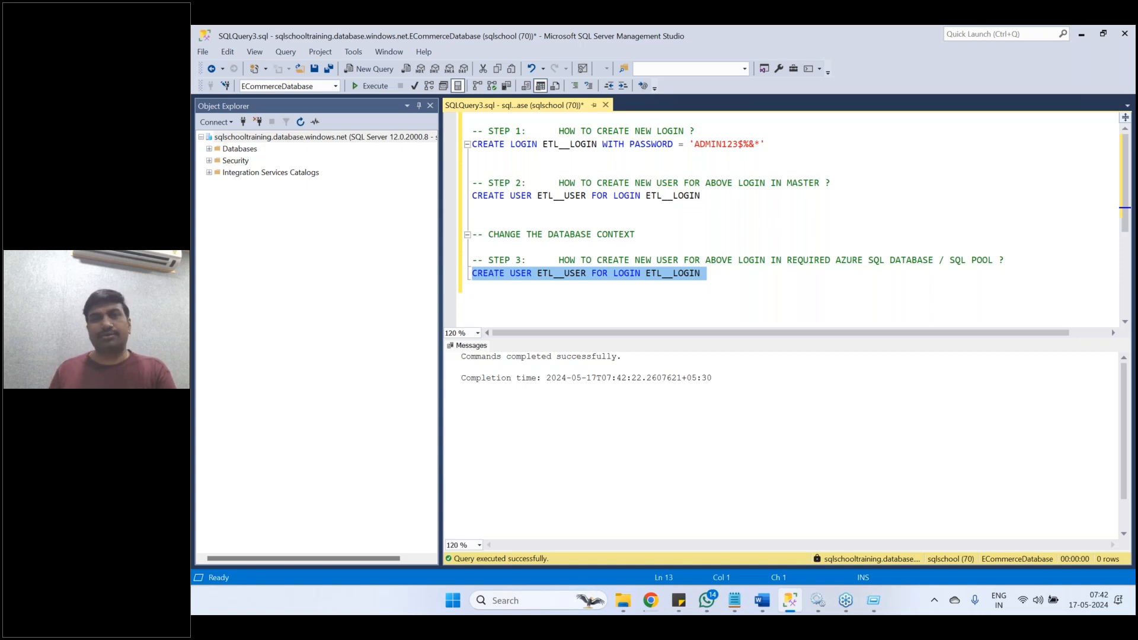
# - Highlight the STEP 2 statements and drag the splitter down to give the query editor more room
pyautogui.moveTo(490, 211); pyautogui.dragTo(450, 183)
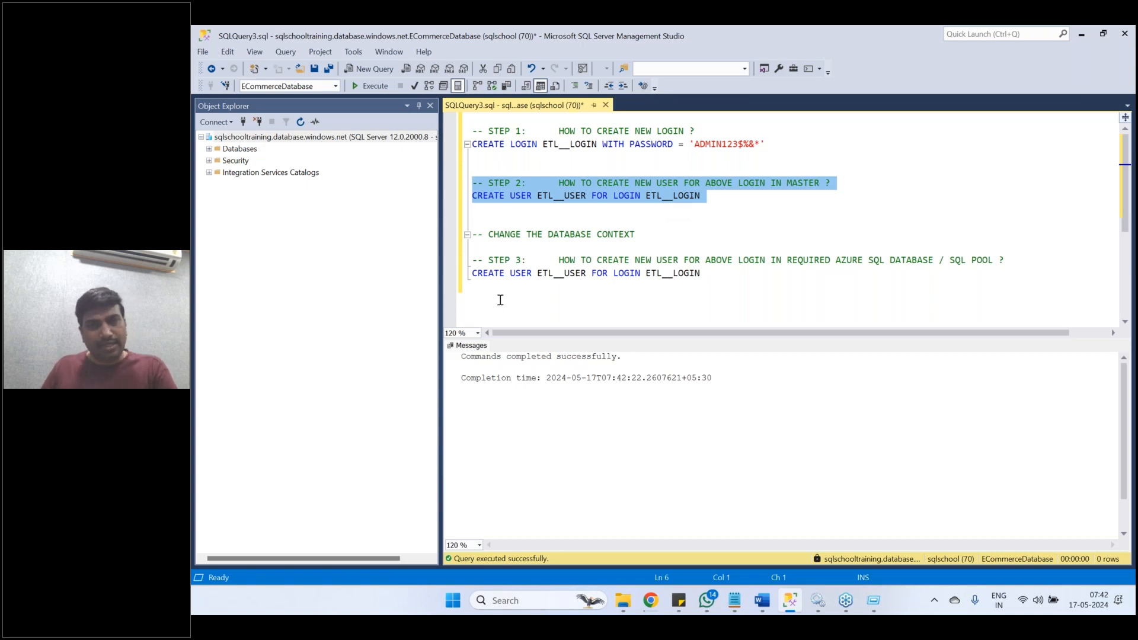
pyautogui.click(525, 211)
pyautogui.moveTo(450, 198); pyautogui.dragTo(450, 185)
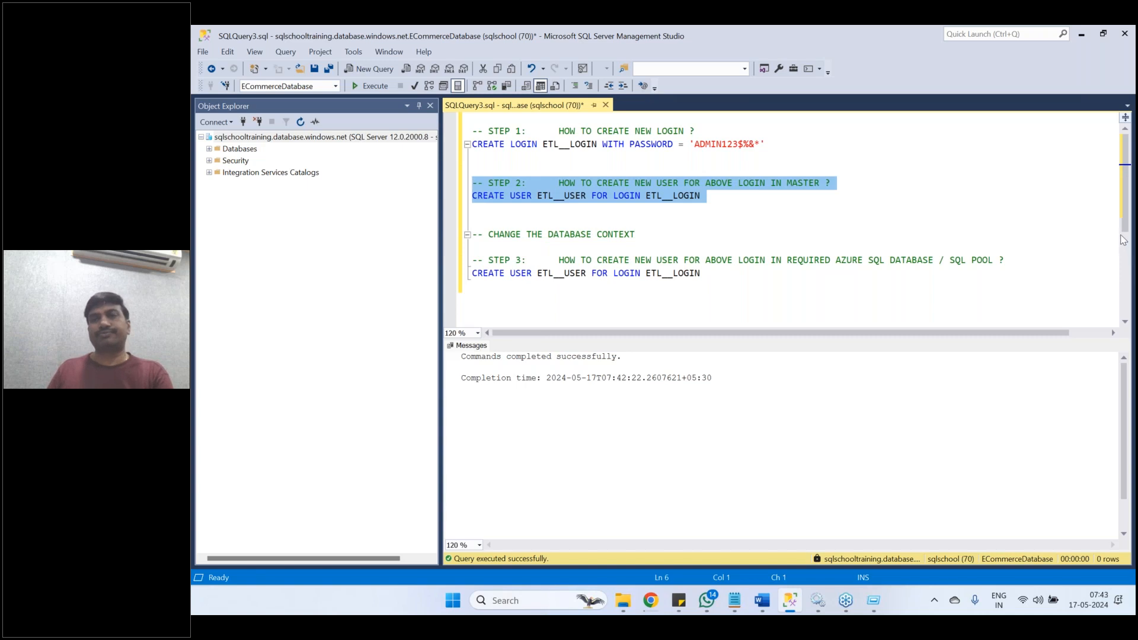
pyautogui.moveTo(595, 343); pyautogui.dragTo(596, 382)
pyautogui.moveTo(532, 296); pyautogui.dragTo(436, 269)
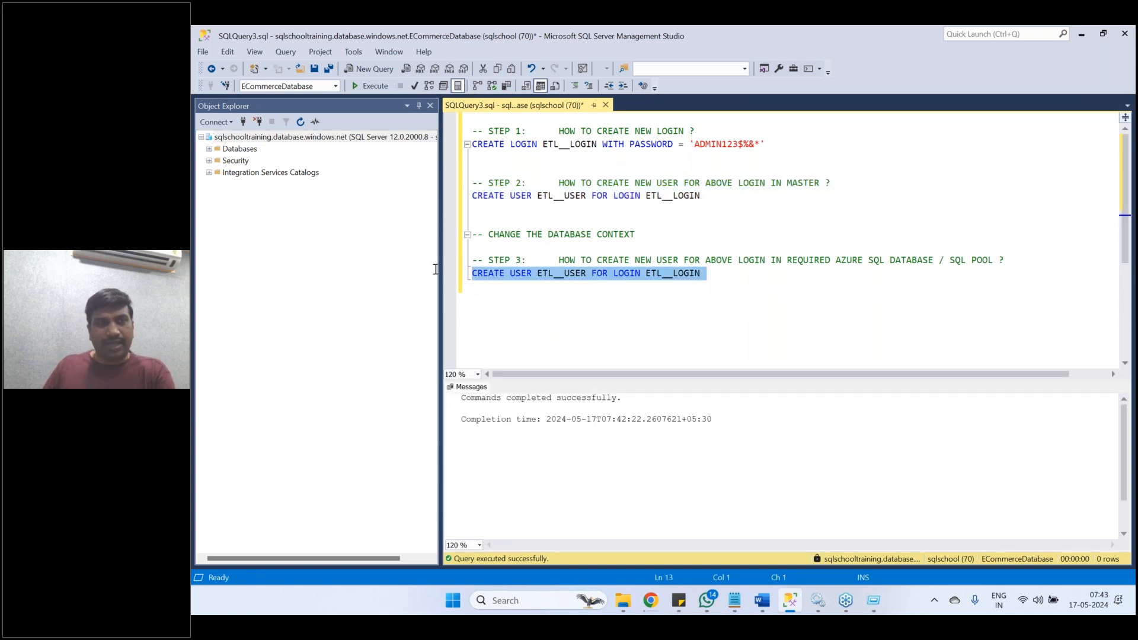
pyautogui.click(497, 310)
# - Add '-- STEP 4: HOW TO GRANT PERMISSIONS TO ABOVE USER?', fixing the USR typo, and begin GRANT SELECT ON
pyautogui.press('Return')
pyautogui.press('Return')
pyautogui.write('-- STEP 4:\t\tHOW TO GRANT PERMISSIONS TO ABOVE USR?')
pyautogui.press('Return')
pyautogui.press('Up')
pyautogui.press('End')
pyautogui.press('Left')
pyautogui.press('Left')
pyautogui.write('E')
pyautogui.press('Down')
pyautogui.write('GRANT SELECT ON')
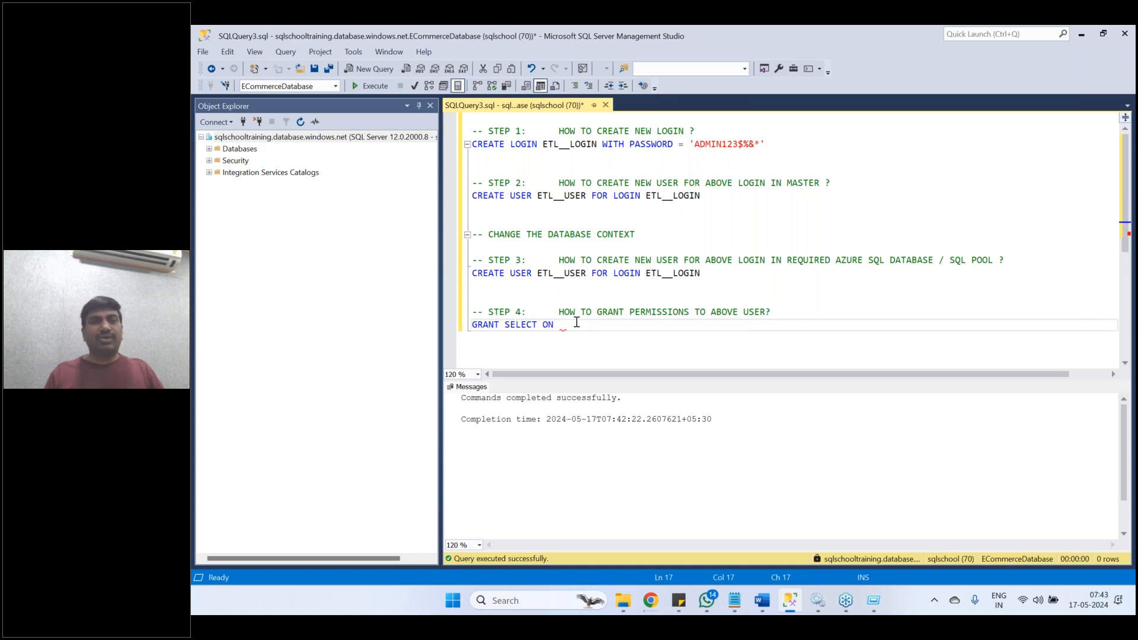
# - Expand ECommerceDatabase's Tables in Object Explorer and extend the line to GRANT SELECT ON SCHEMA::ETL TO
pyautogui.click(209, 148)
pyautogui.click(217, 174)
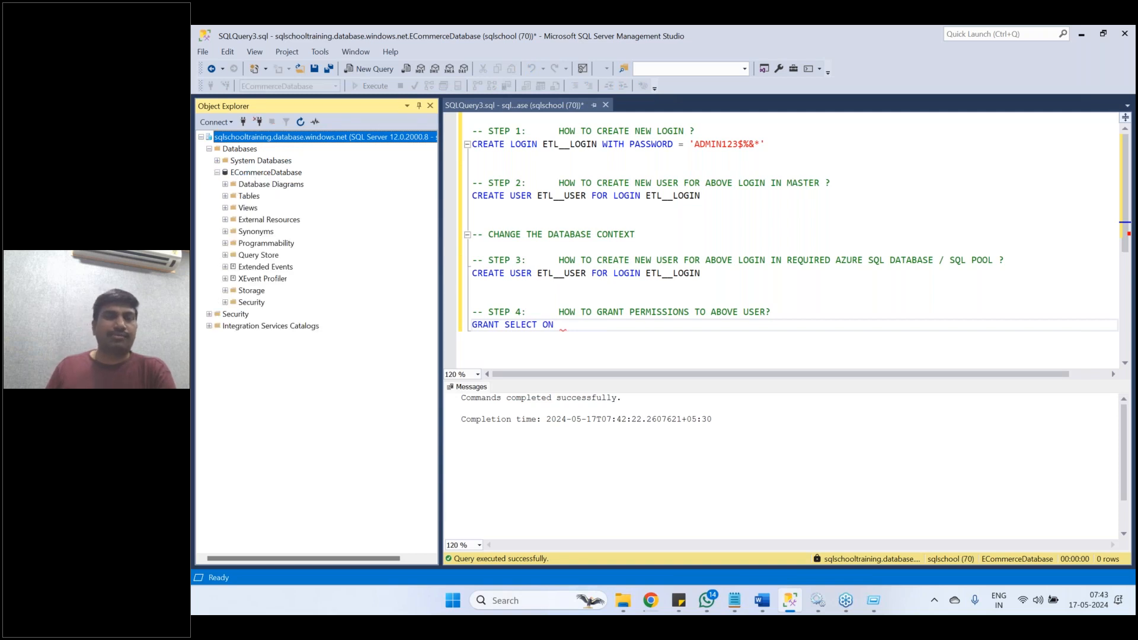
pyautogui.click(226, 196)
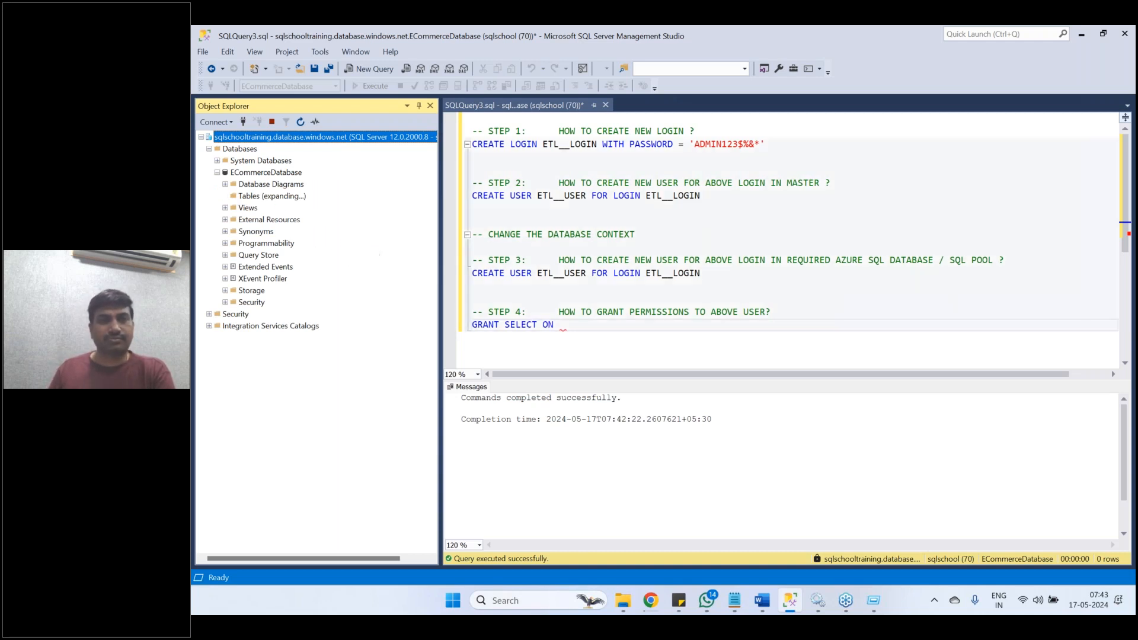
pyautogui.click(570, 328)
pyautogui.write('S')
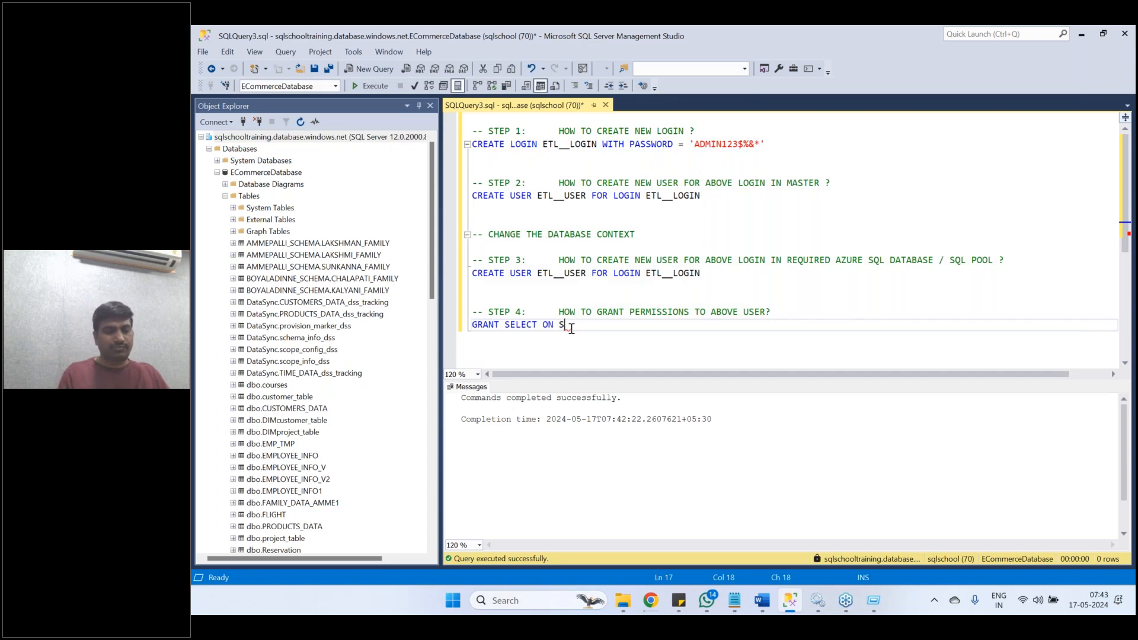
pyautogui.write('CHEMA::')
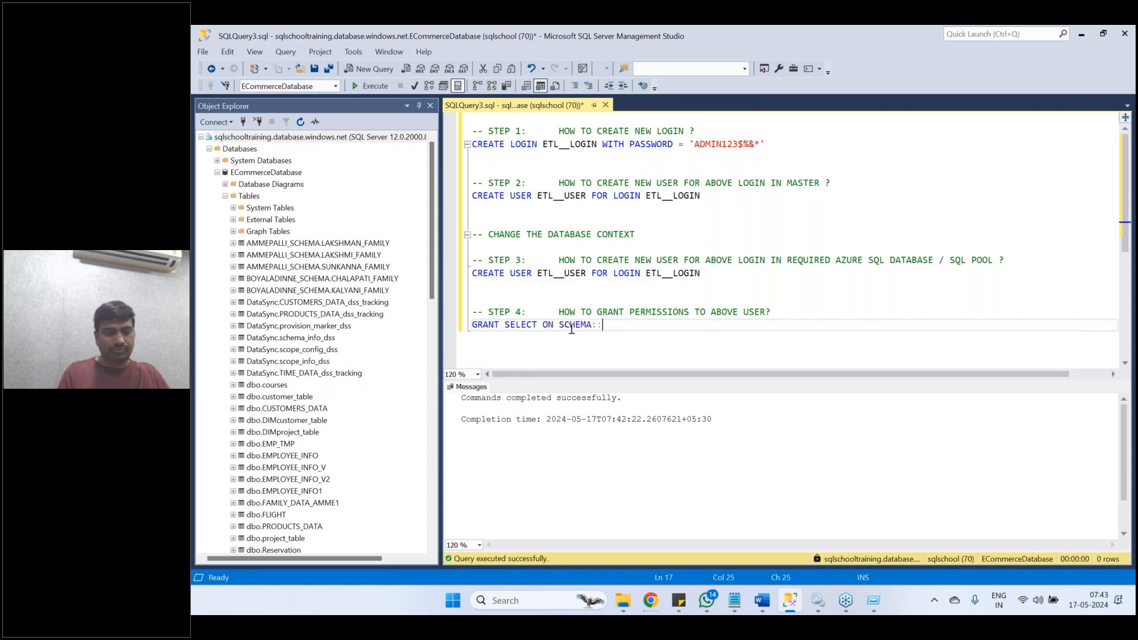
pyautogui.write('ETL TO')
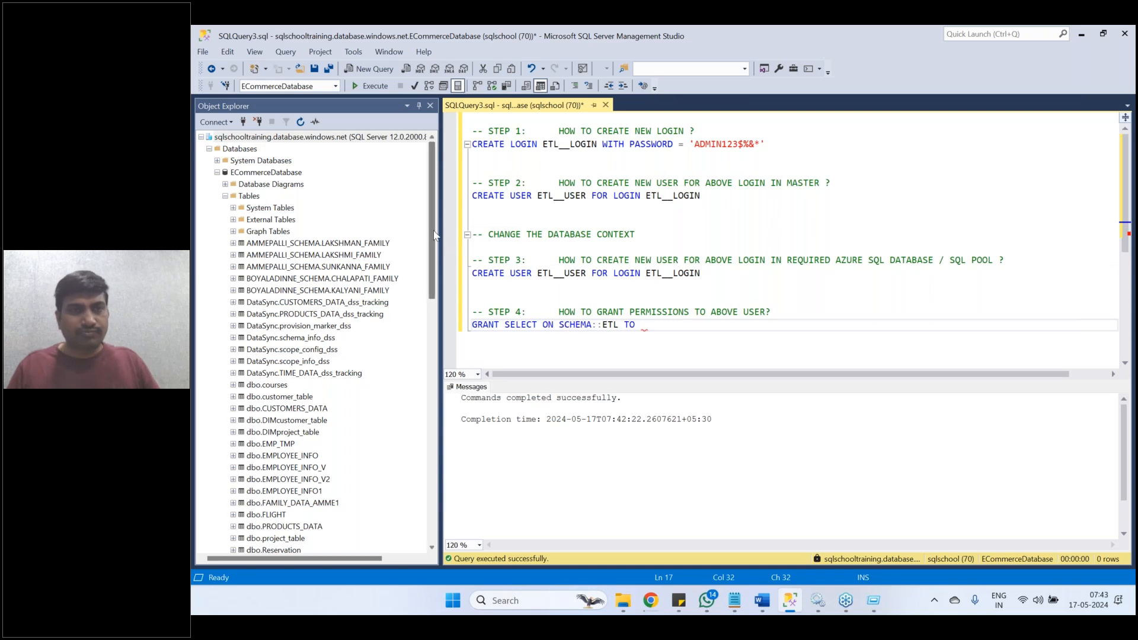
pyautogui.moveTo(434, 234); pyautogui.dragTo(437, 453)
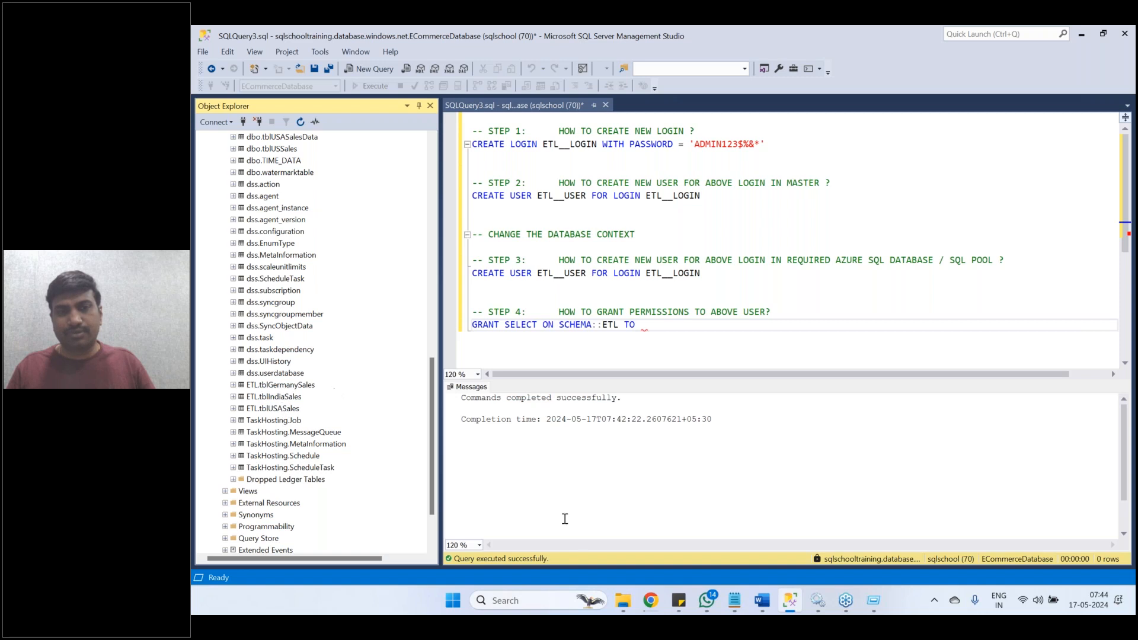
# - Close the open Word notes document without saving changes
pyautogui.click(630, 606)
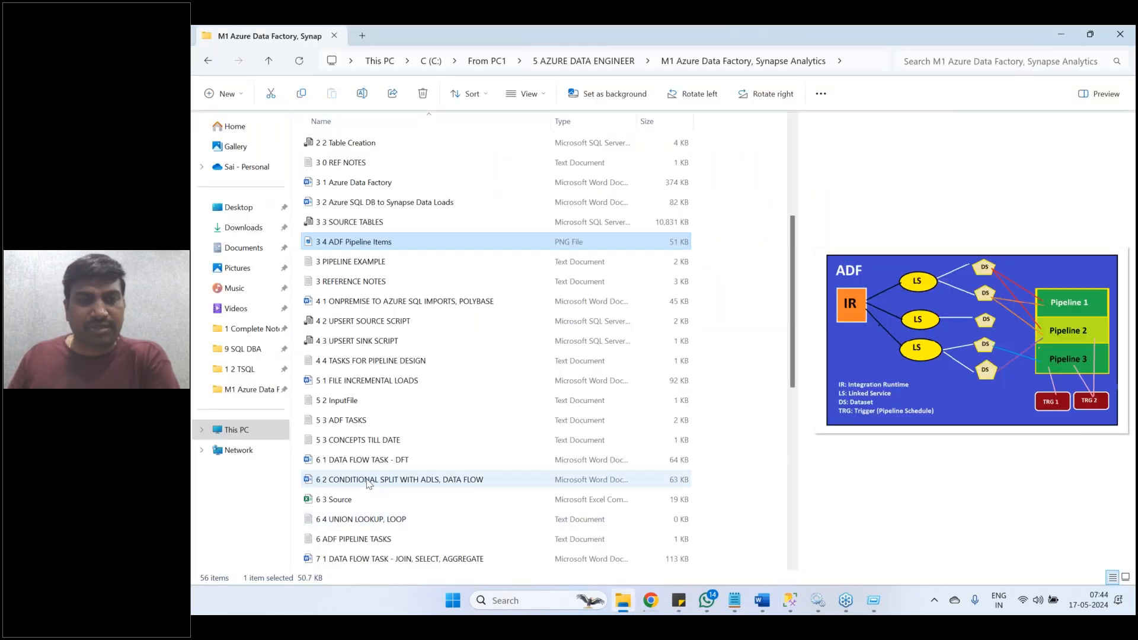
pyautogui.hotkey('alt', 'Tab')
pyautogui.click(1118, 32)
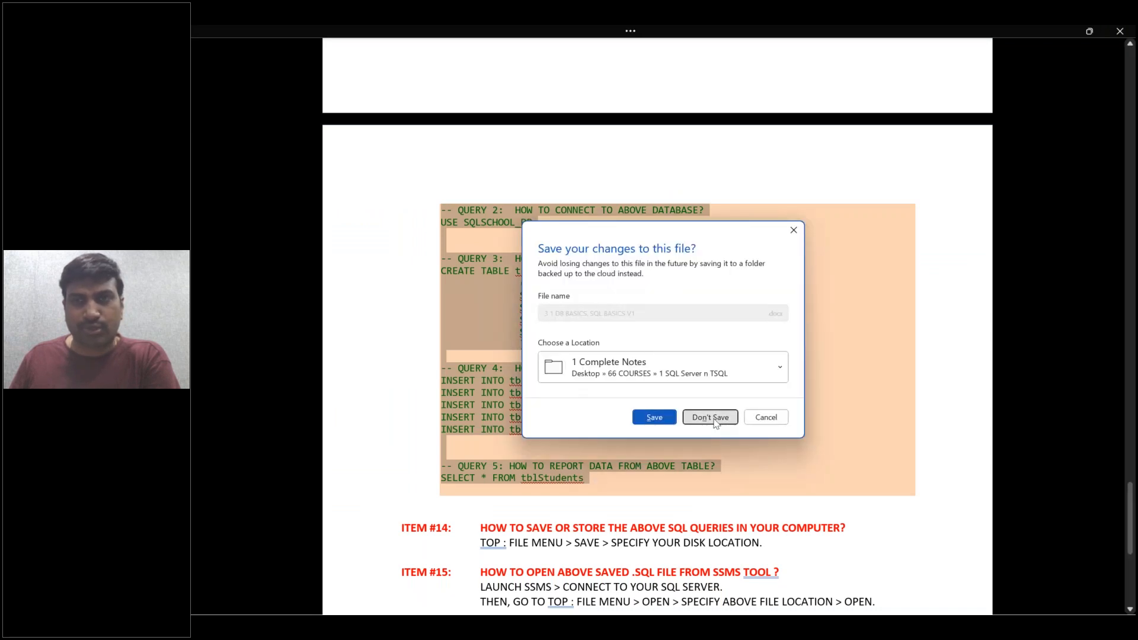
pyautogui.click(710, 417)
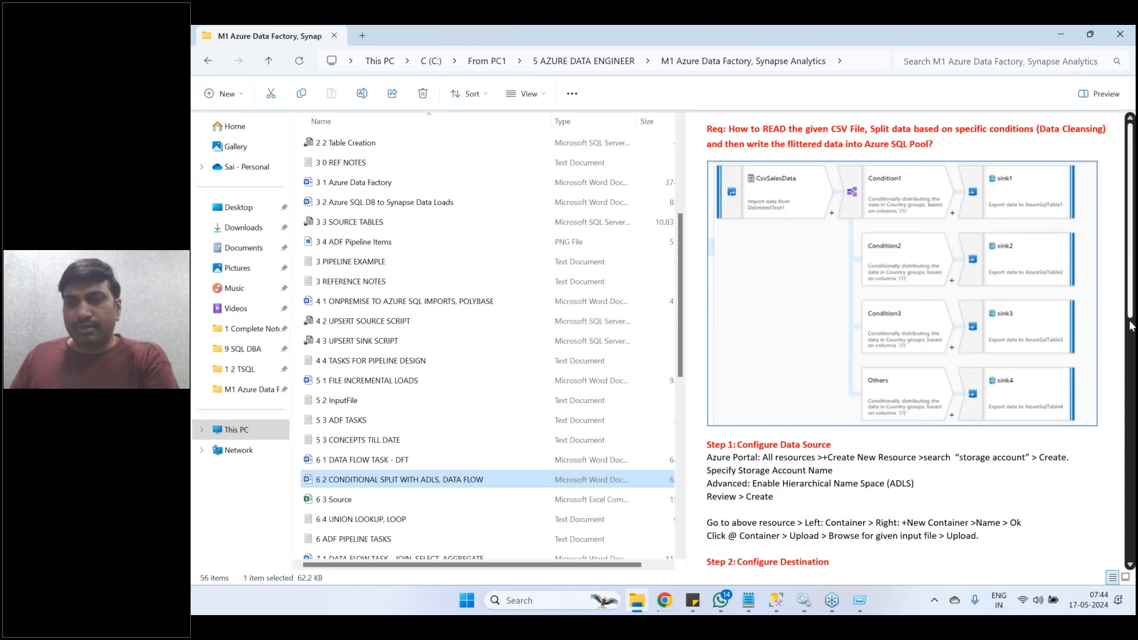
# - Scroll the notes preview to Step 3, pick out India, Germany and United States, then minimize File Explorer
pyautogui.moveTo(1130, 325); pyautogui.dragTo(1124, 514)
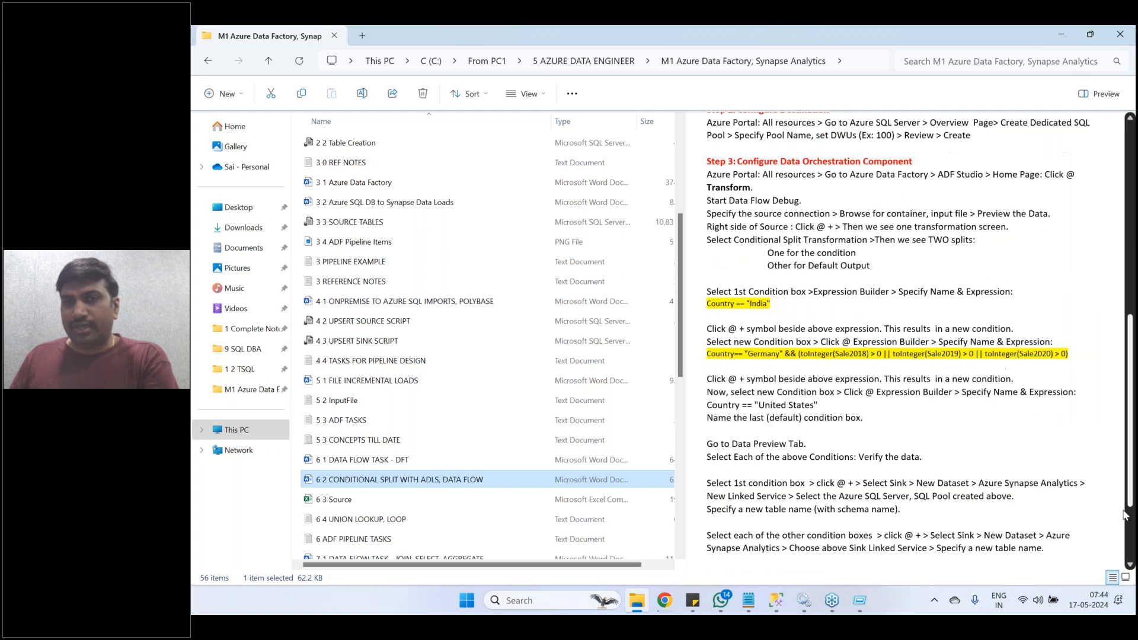
pyautogui.doubleClick(758, 286)
pyautogui.doubleClick(763, 336)
pyautogui.moveTo(759, 388); pyautogui.dragTo(816, 388)
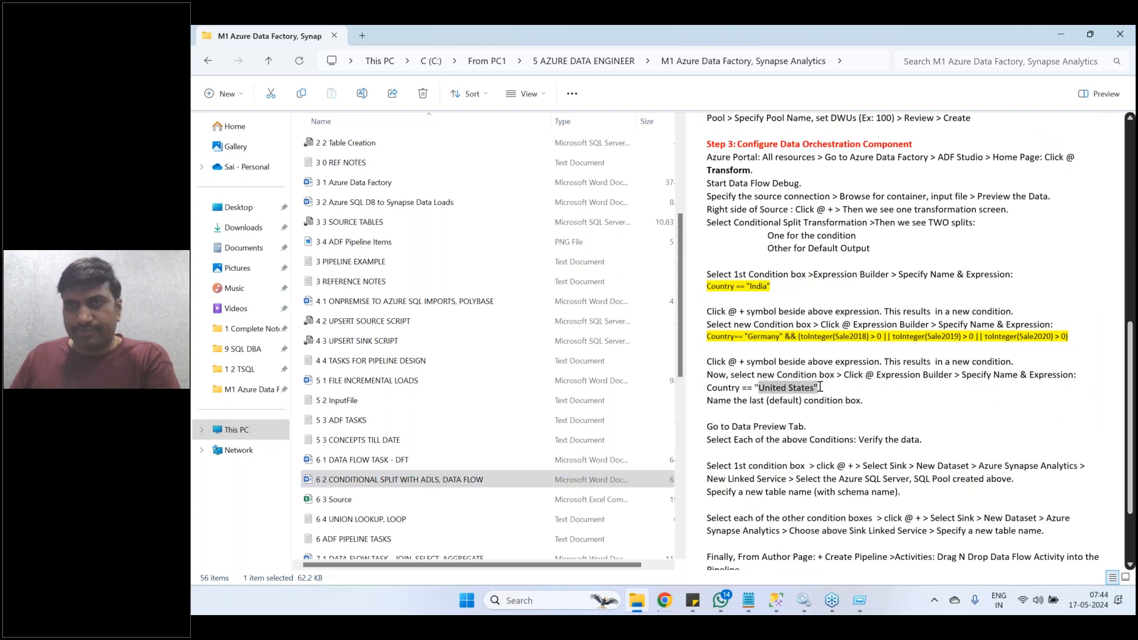
pyautogui.click(1063, 37)
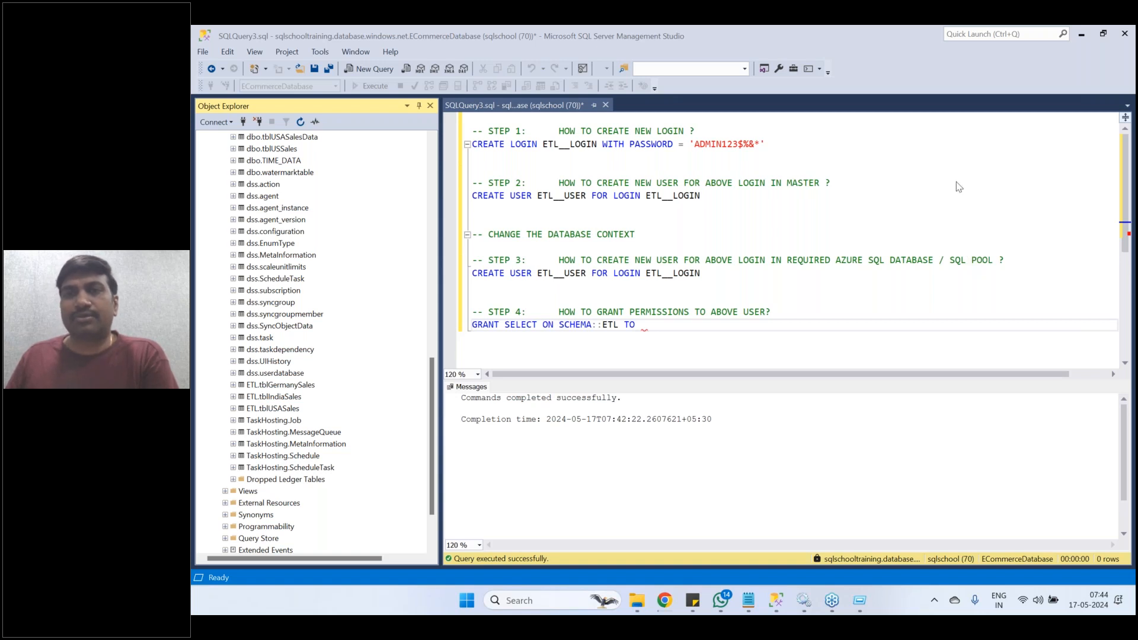
# - Complete GRANT SELECT ON SCHEMA::ETL TO ETL__USER by pasting the user name, and run it
pyautogui.click(892, 223)
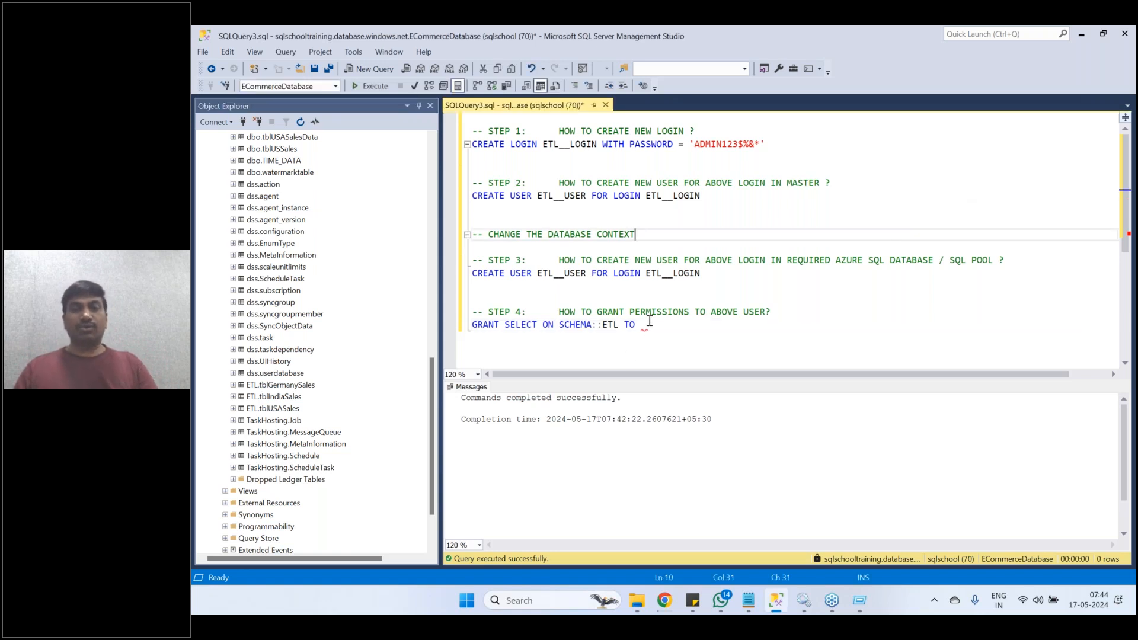
pyautogui.doubleClick(571, 274)
pyautogui.hotkey('ctrl', 'c')
pyautogui.click(648, 325)
pyautogui.hotkey('ctrl', 'v')
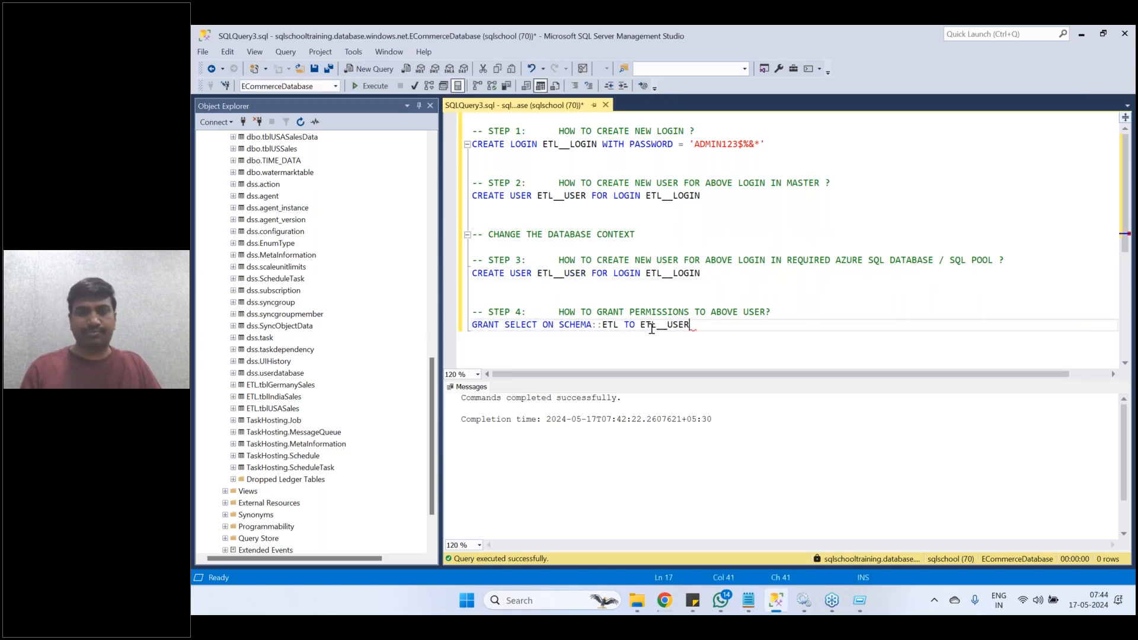
pyautogui.hotkey('shift', 'Home')
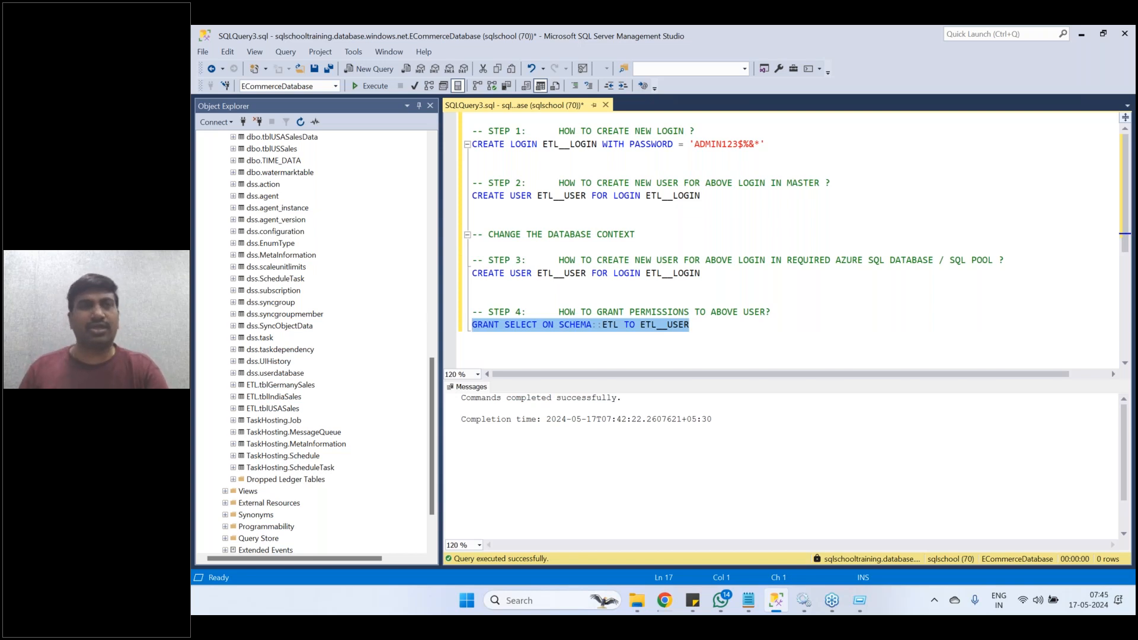
pyautogui.press('F5')
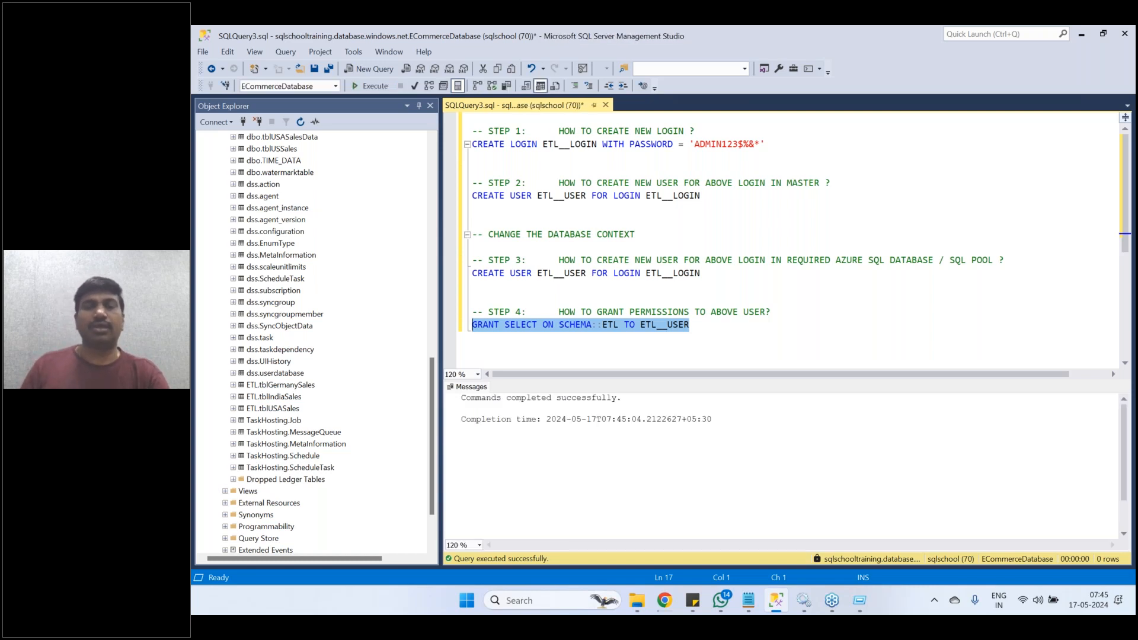
# - Highlight SCHEMA:: and the ETL schema name, then start a new line for another grant
pyautogui.click(571, 335)
pyautogui.moveTo(591, 324); pyautogui.dragTo(597, 325)
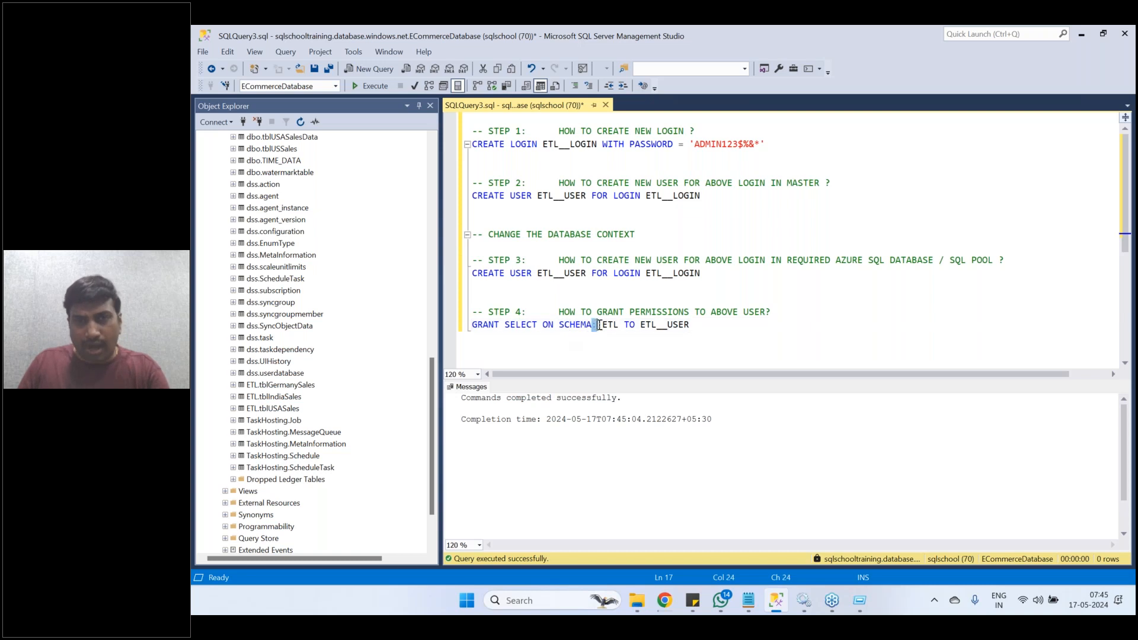
pyautogui.doubleClick(609, 325)
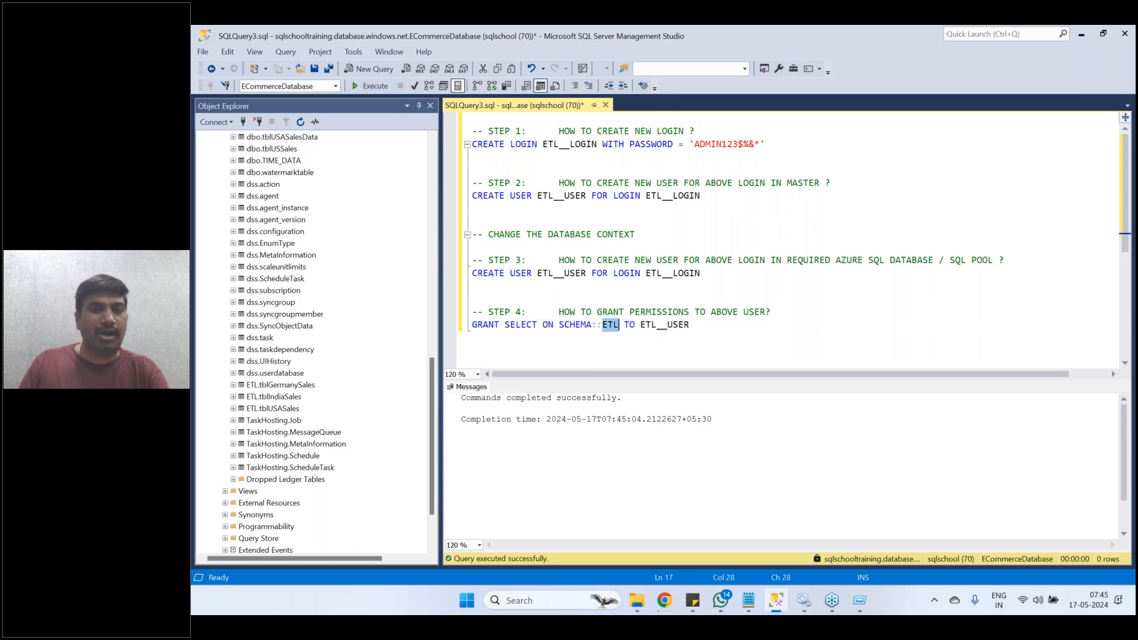
pyautogui.click(722, 328)
pyautogui.press('Return')
# - Type GRANT CONTROL ON and copy the TableLogs name through Rename in Object Explorer
pyautogui.write('GRANT C')
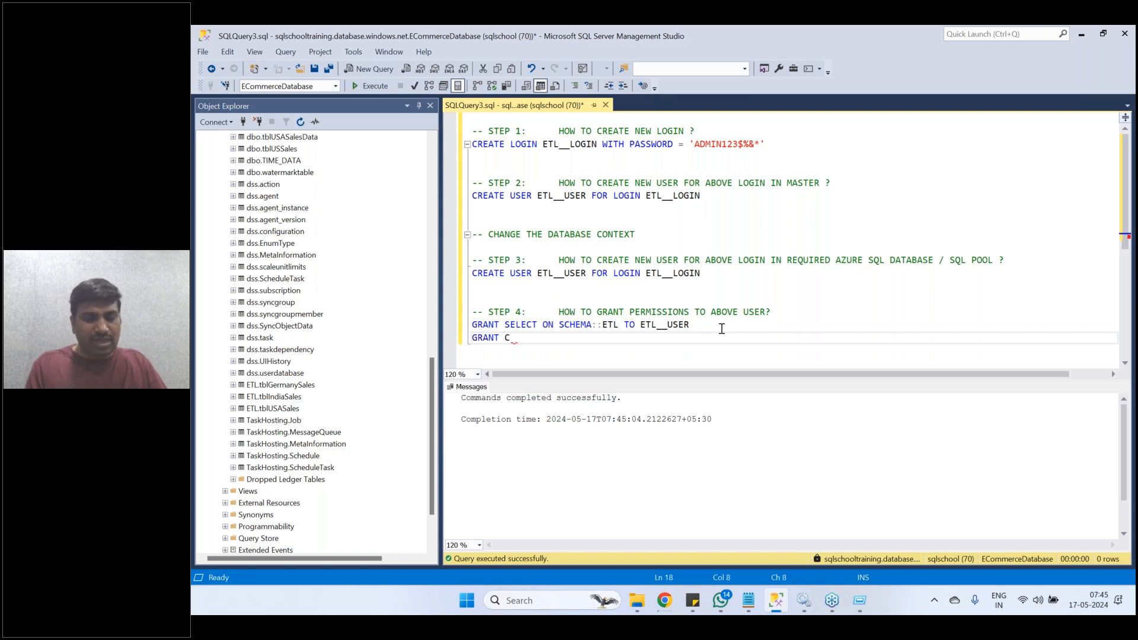
pyautogui.write('ONTROL ON')
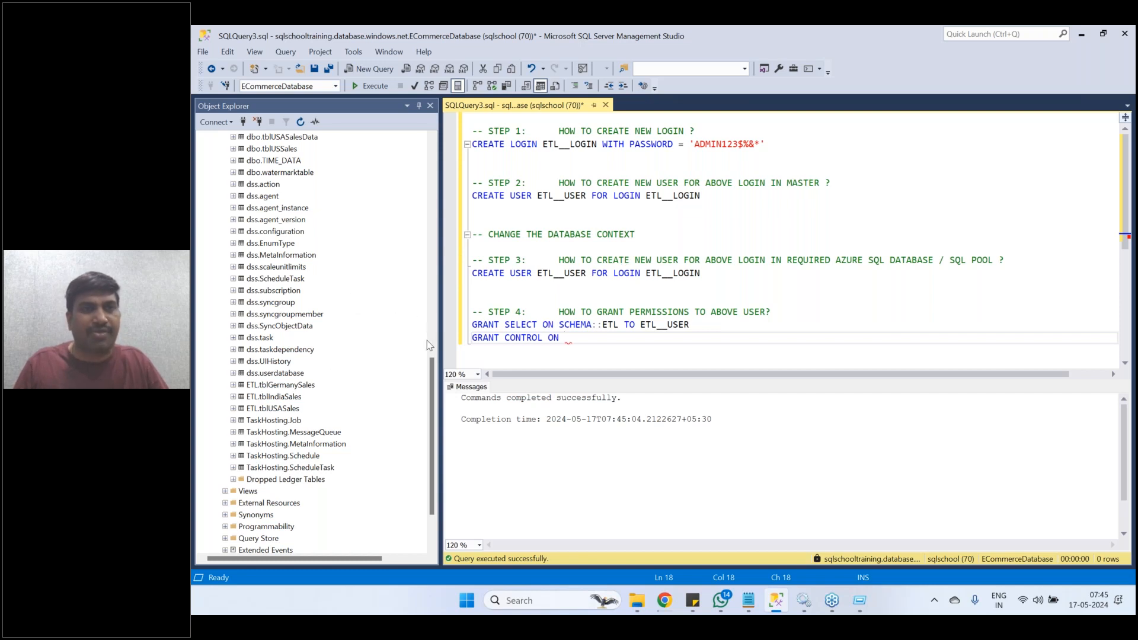
pyautogui.moveTo(433, 371); pyautogui.dragTo(446, 231)
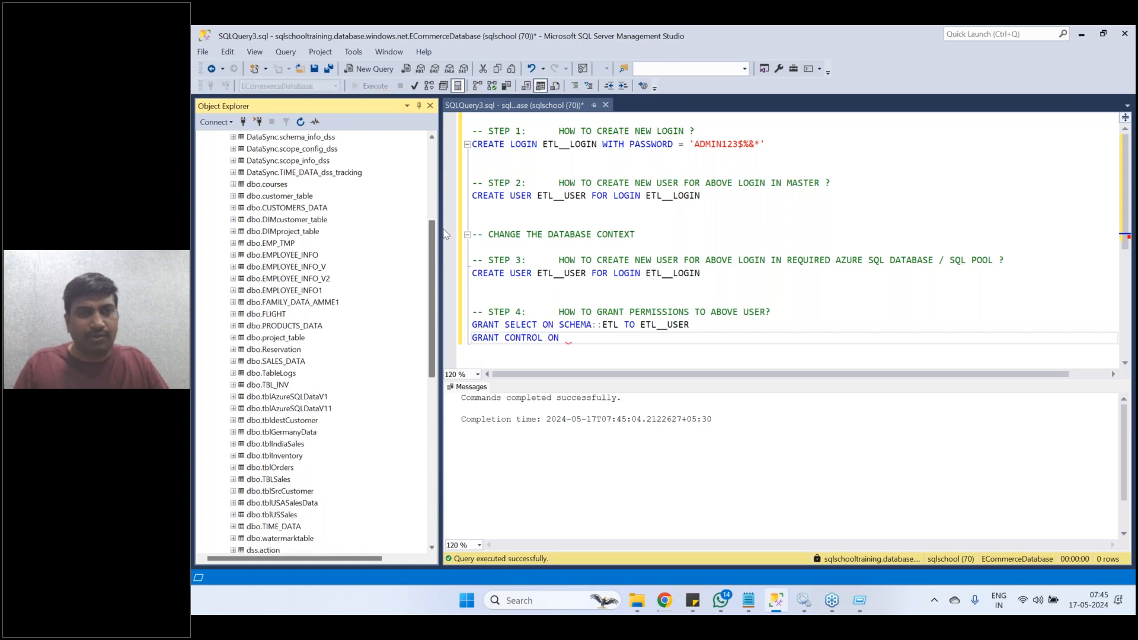
pyautogui.click(294, 376)
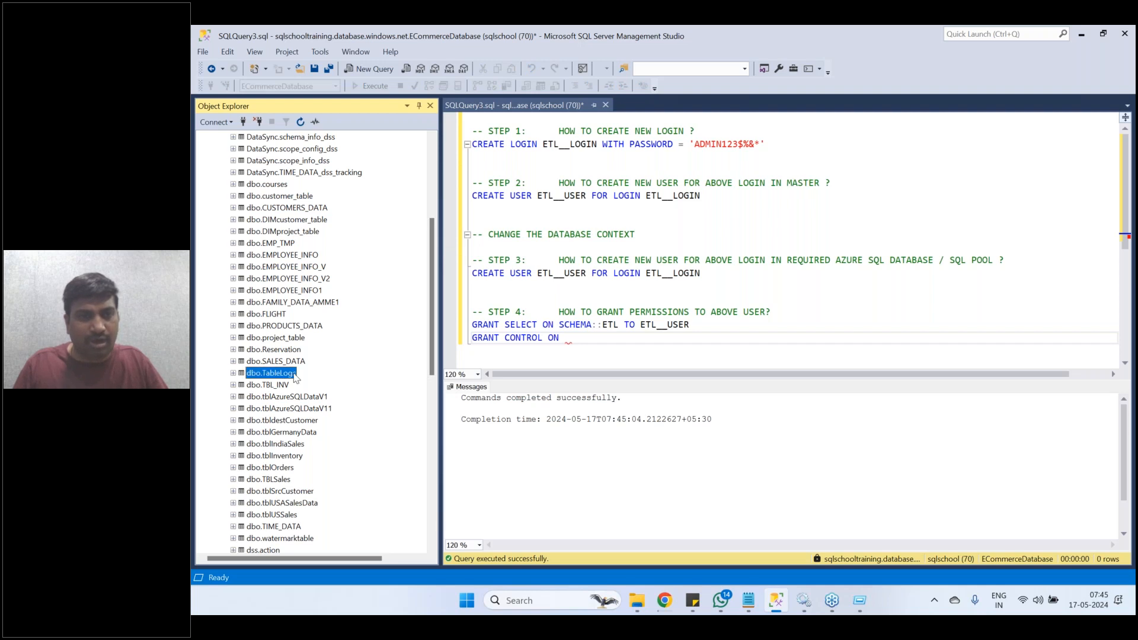
pyautogui.rightClick(295, 375)
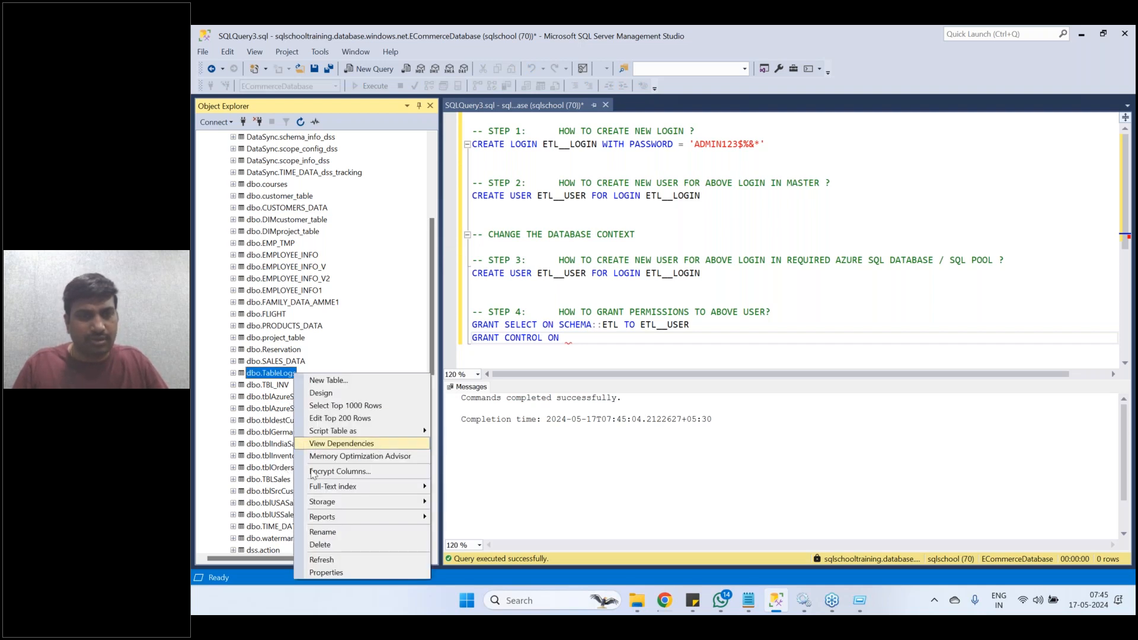
pyautogui.click(322, 531)
pyautogui.press('Return')
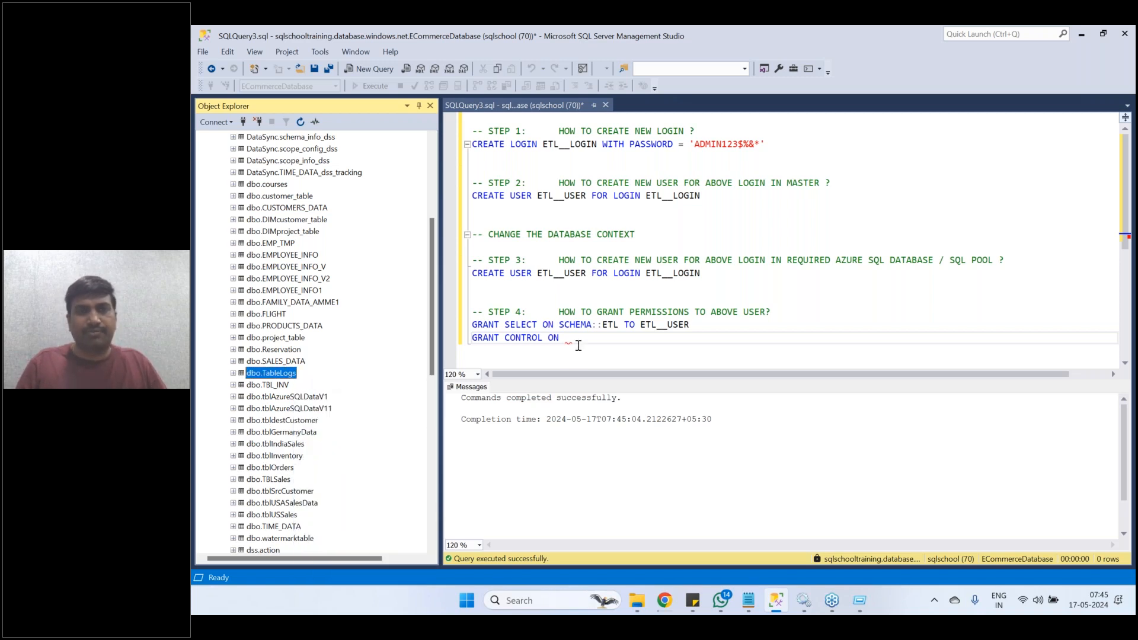
# - Finish the statement as GRANT CONTROL ON TableLogs TO ETL__USER and execute it
pyautogui.click(578, 340)
pyautogui.hotkey('ctrl', 'v')
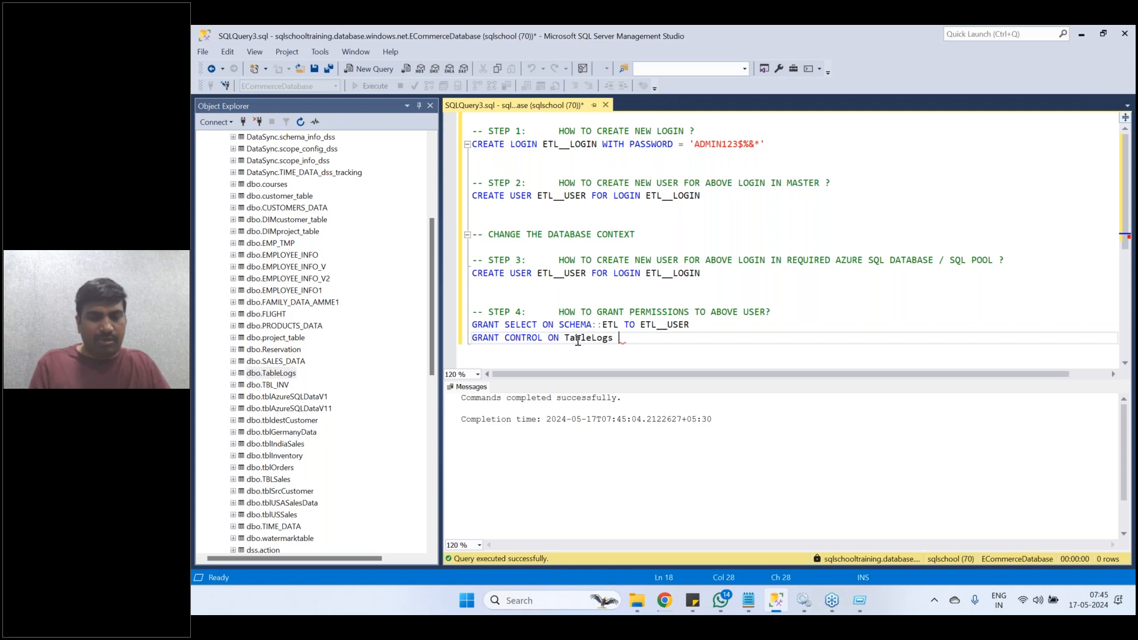
pyautogui.write('TO ETL__uS')
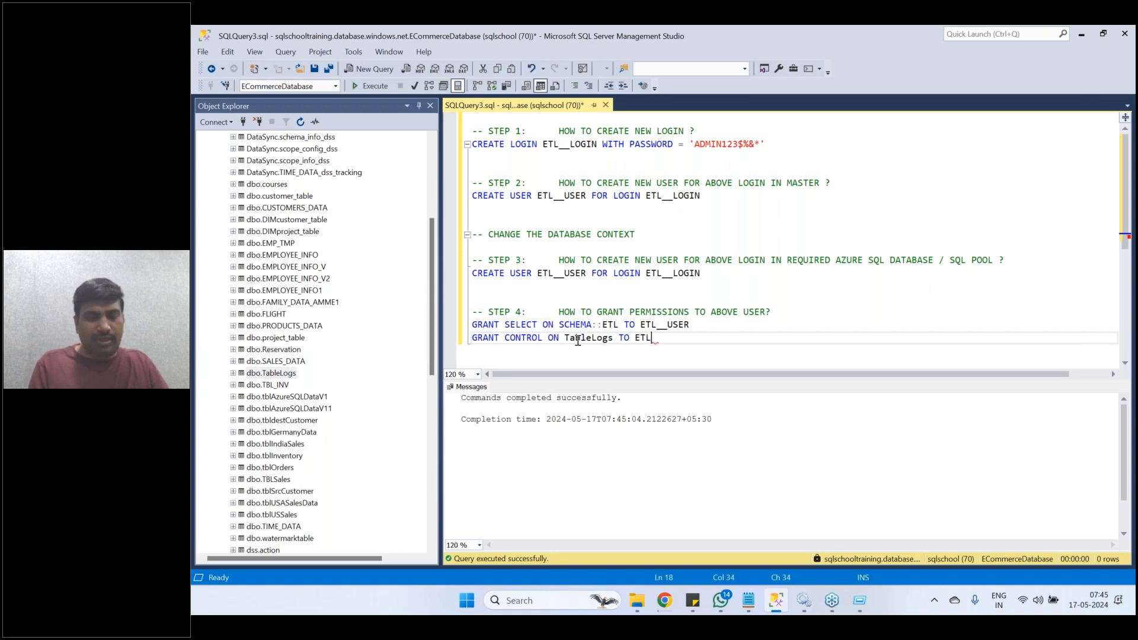
pyautogui.press('BackSpace')
pyautogui.press('BackSpace')
pyautogui.write('USE')
pyautogui.hotkey('shift', 'Home')
pyautogui.press('F5')
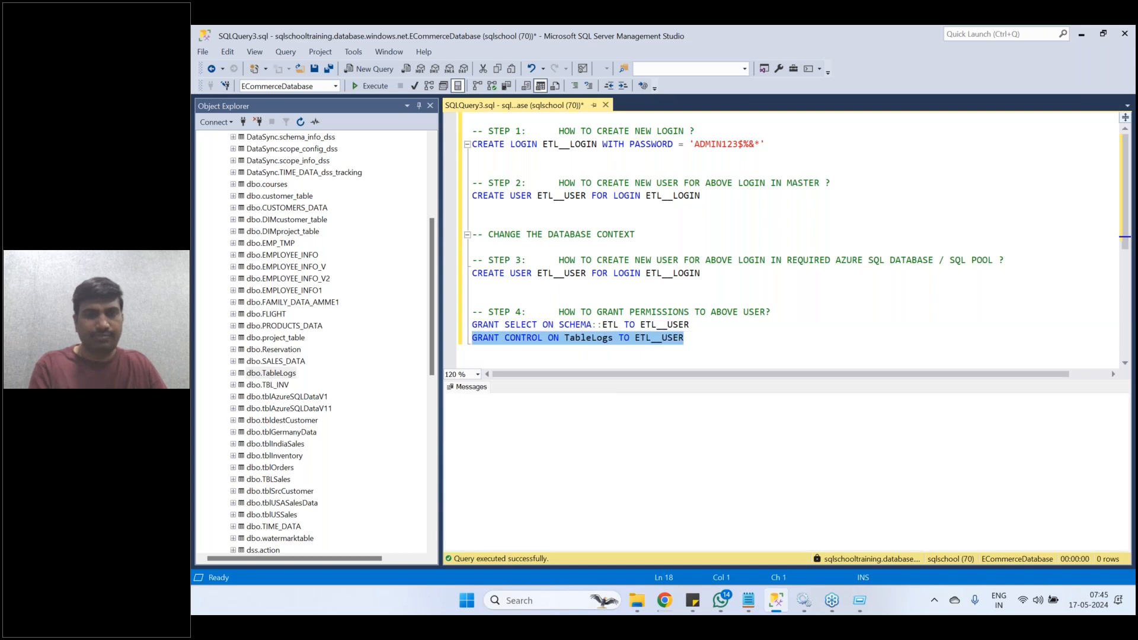
pyautogui.click(693, 338)
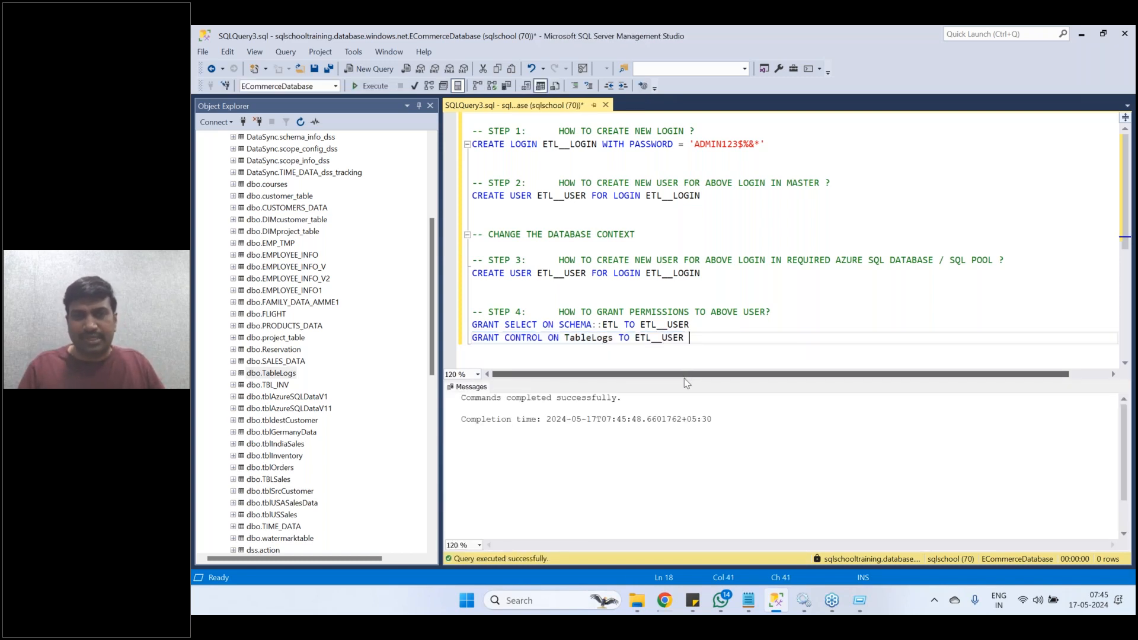
pyautogui.moveTo(684, 379); pyautogui.dragTo(684, 505)
# - Under STEP 4, add a PERMISSION TYPES comment listing GRANT, WITH GRANT, DENY and REVOKE
pyautogui.click(791, 311)
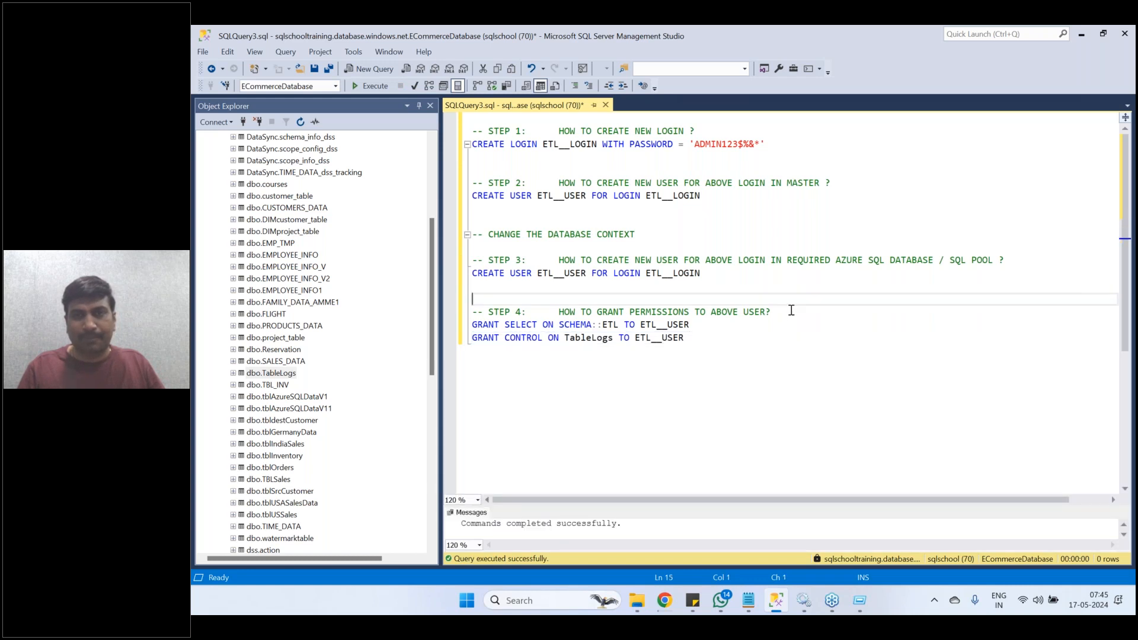
pyautogui.press('Return')
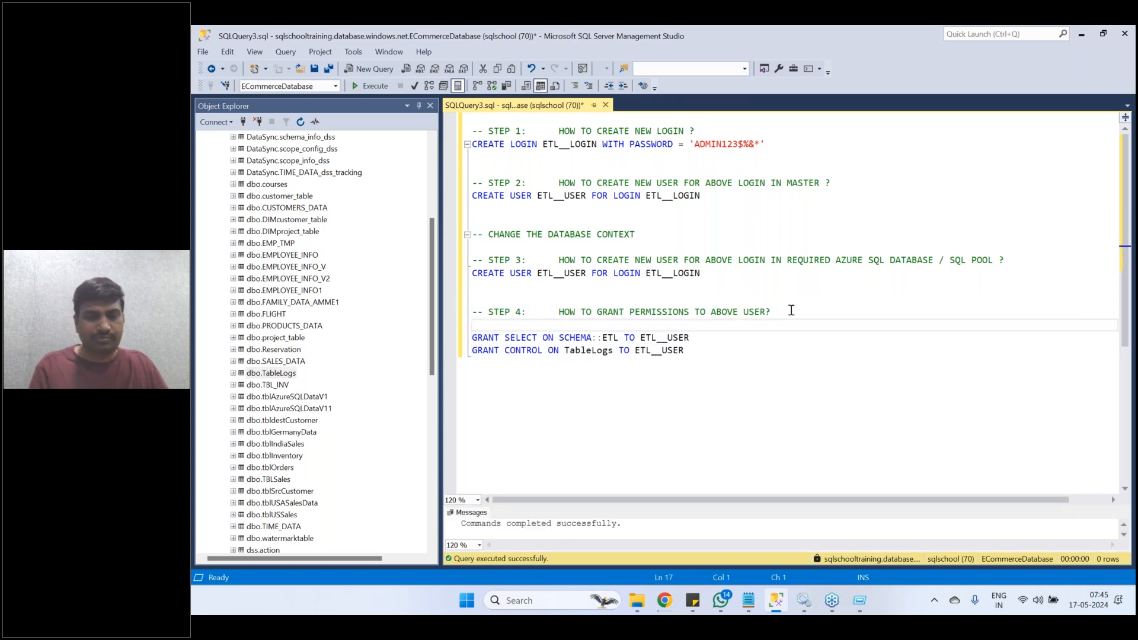
pyautogui.write('-- PERMISSION')
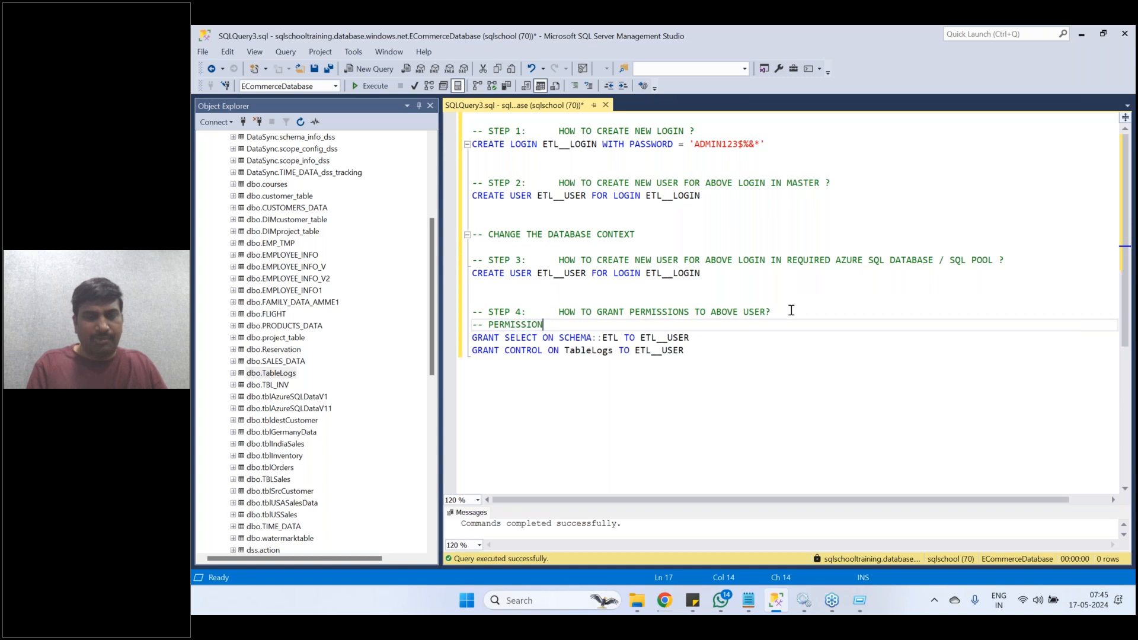
pyautogui.write(' TYPES:\t\t')
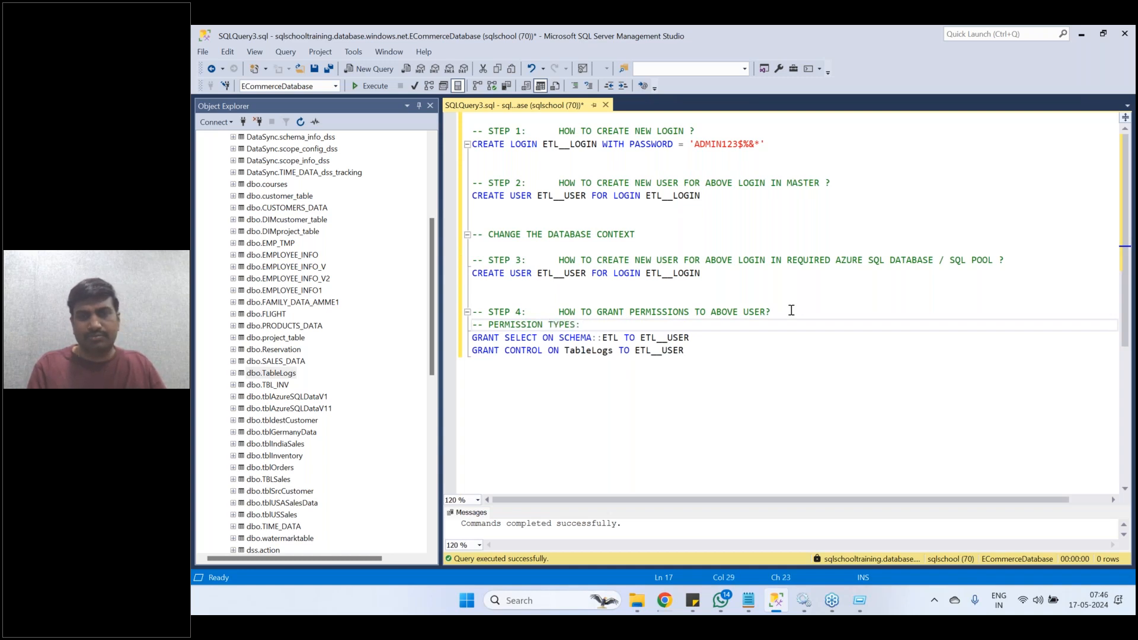
pyautogui.write('GRANT')
pyautogui.press('Return')
pyautogui.press('Tab')
pyautogui.press('Tab')
pyautogui.press('Tab')
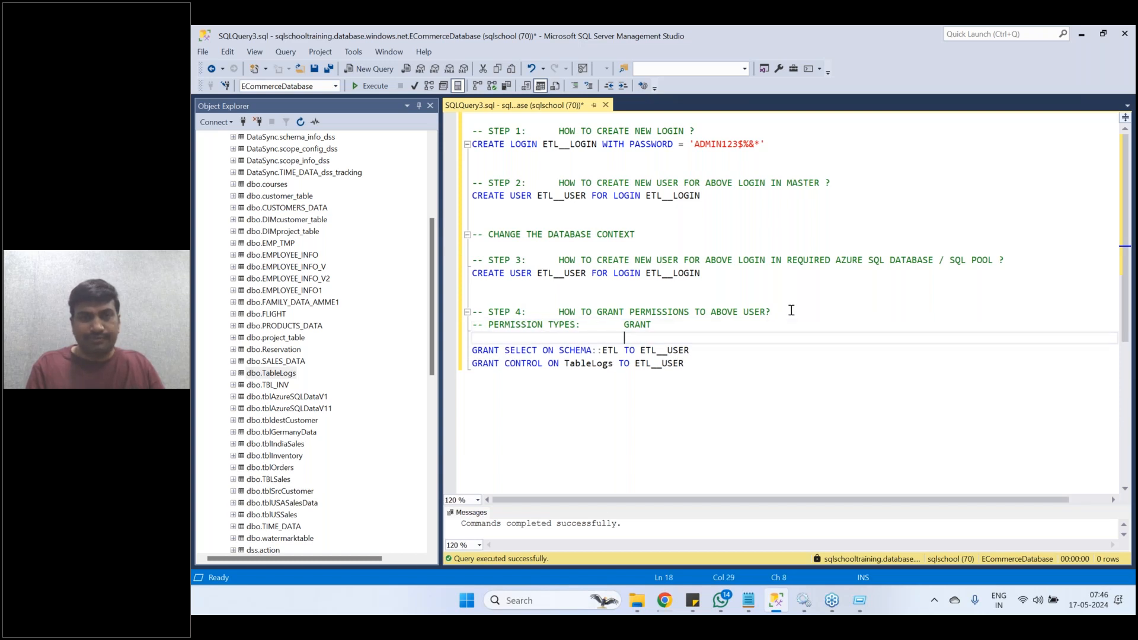
pyautogui.write('WITH GRANT')
pyautogui.press('Return')
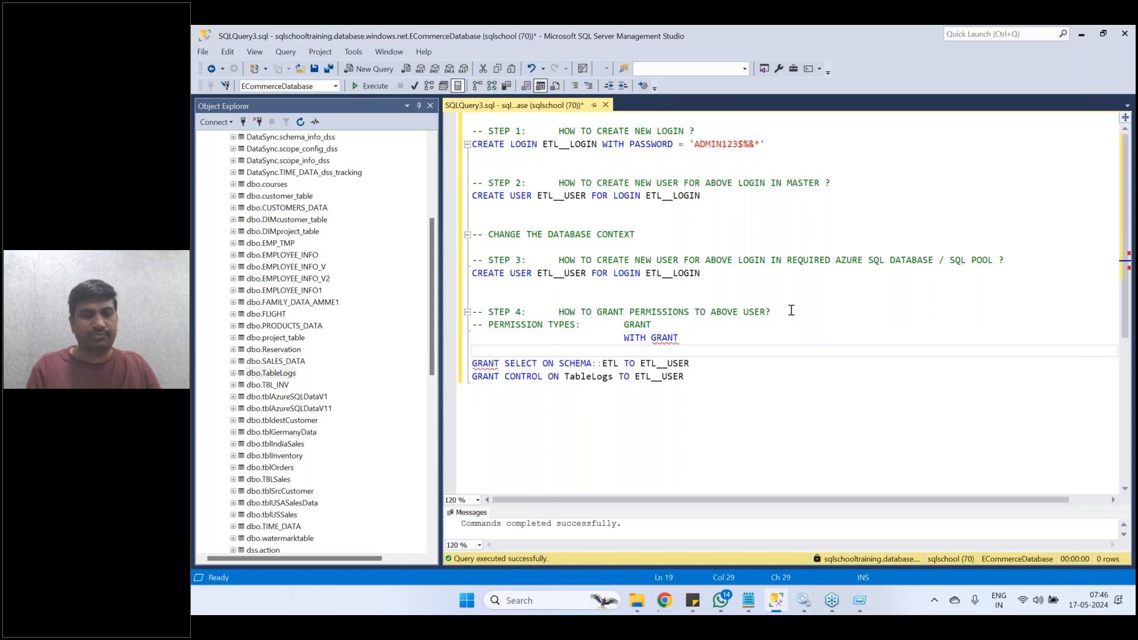
pyautogui.write('DENY')
pyautogui.press('Return')
pyautogui.write('REVOKE')
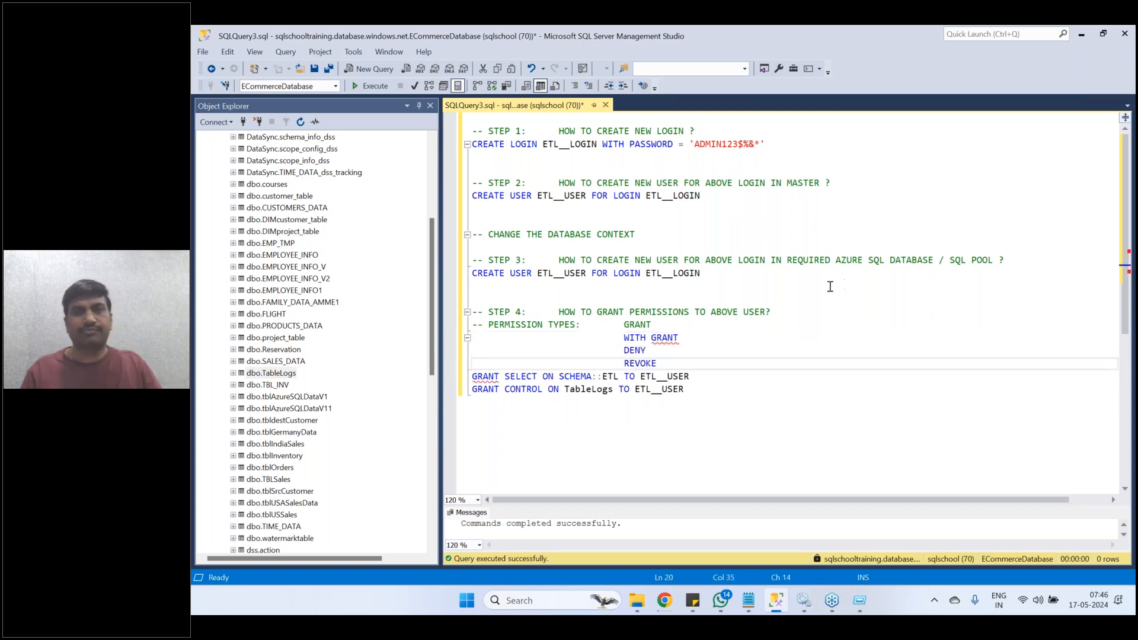
# - Turn the list into a /* block comment with GRANT on its own line
pyautogui.click(621, 324)
pyautogui.press('Return')
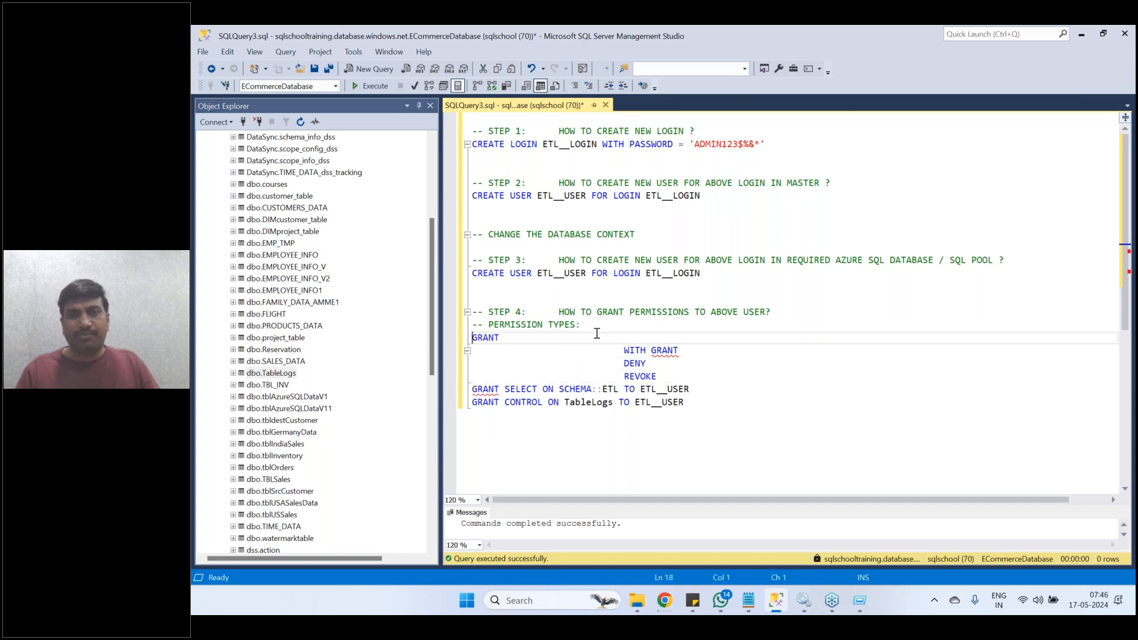
pyautogui.moveTo(487, 324); pyautogui.dragTo(471, 323)
pyautogui.write('/*')
pyautogui.press('Return')
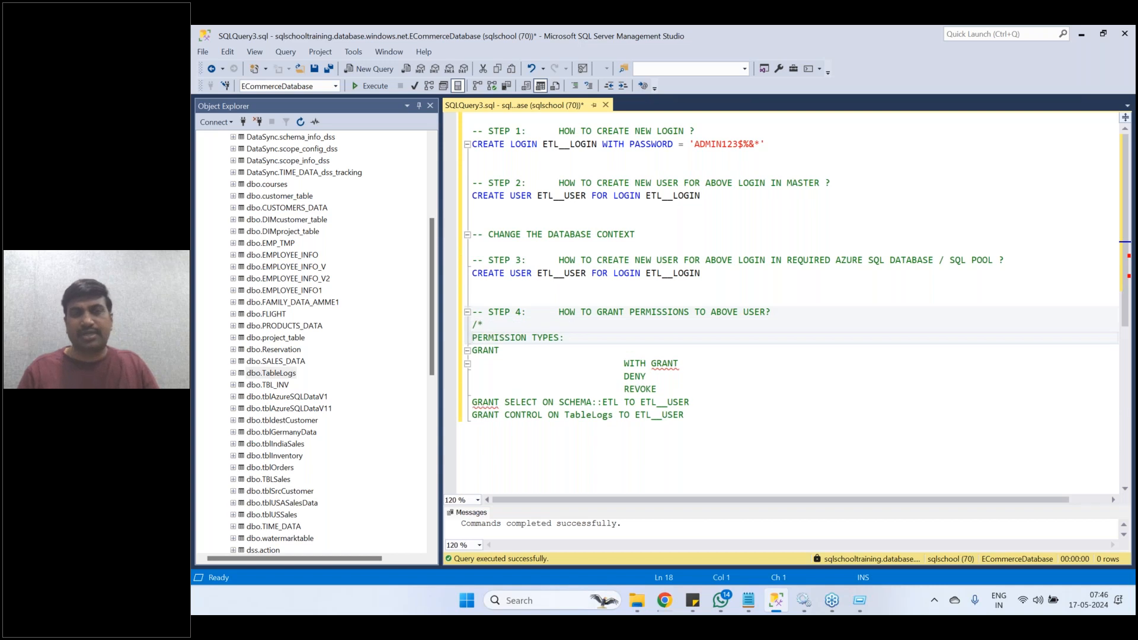
# - Describe GRANT as assigning permissions on required database objects to security principals (e.g. users)
pyautogui.click(514, 351)
pyautogui.write(':')
pyautogui.press('Tab')
pyautogui.write('TO ASSI')
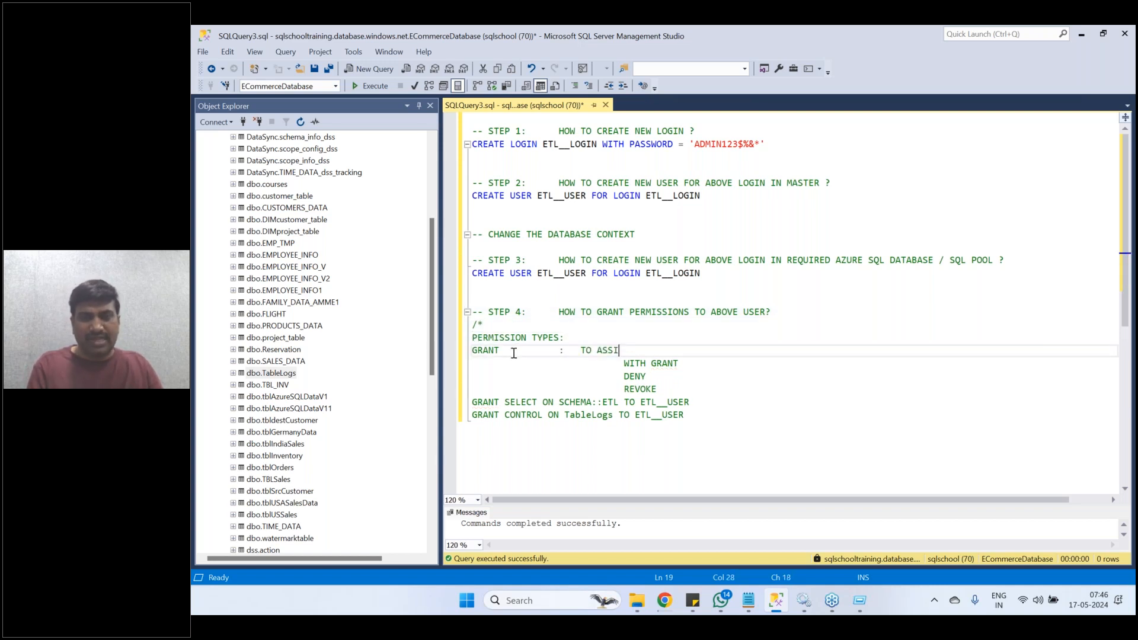
pyautogui.write('GN PERMISSIONS TO O')
pyautogui.press('BackSpace')
pyautogui.press('BackSpace')
pyautogui.press('BackSpace')
pyautogui.press('BackSpace')
pyautogui.write('ON REQUIRED DATABASE OBJECT TO ')
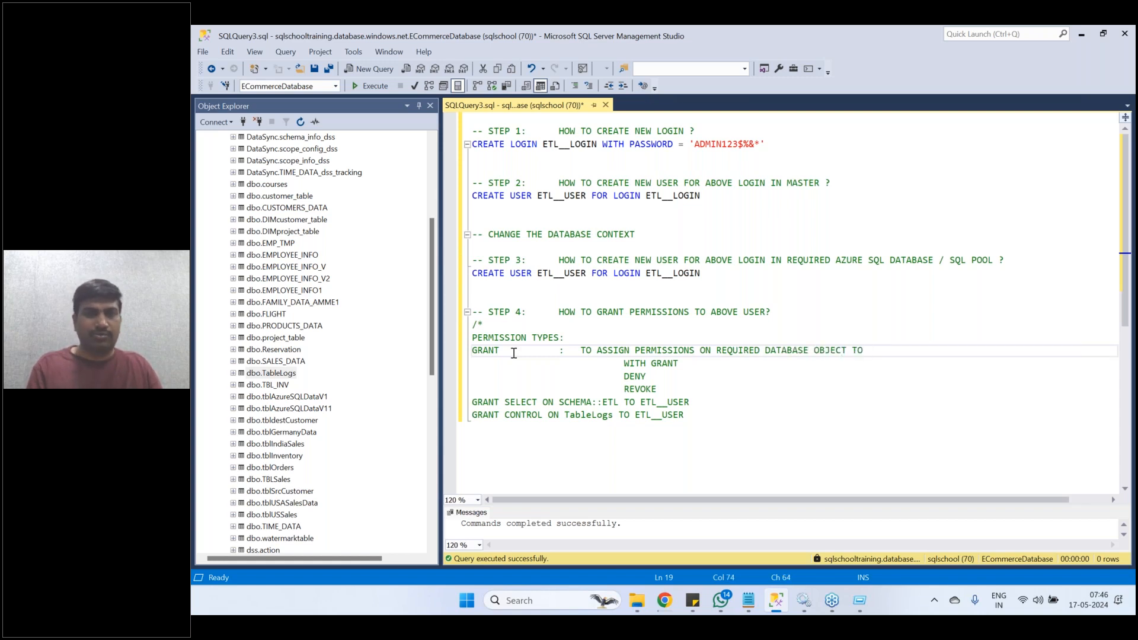
pyautogui.write('SE')
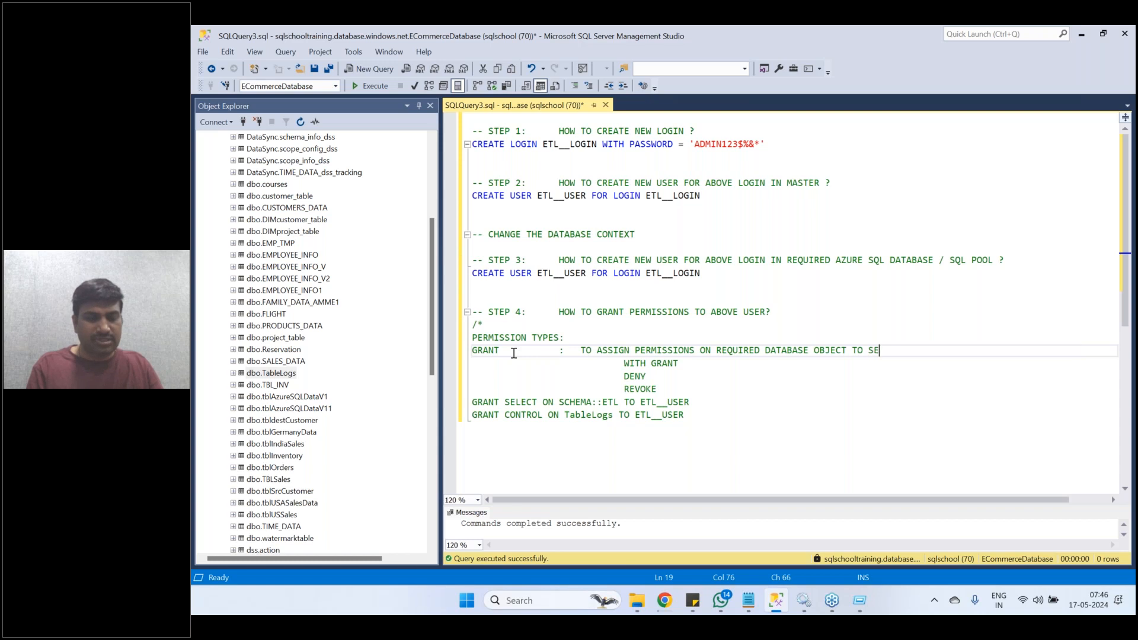
pyautogui.write('CURITY PRINCIPLA')
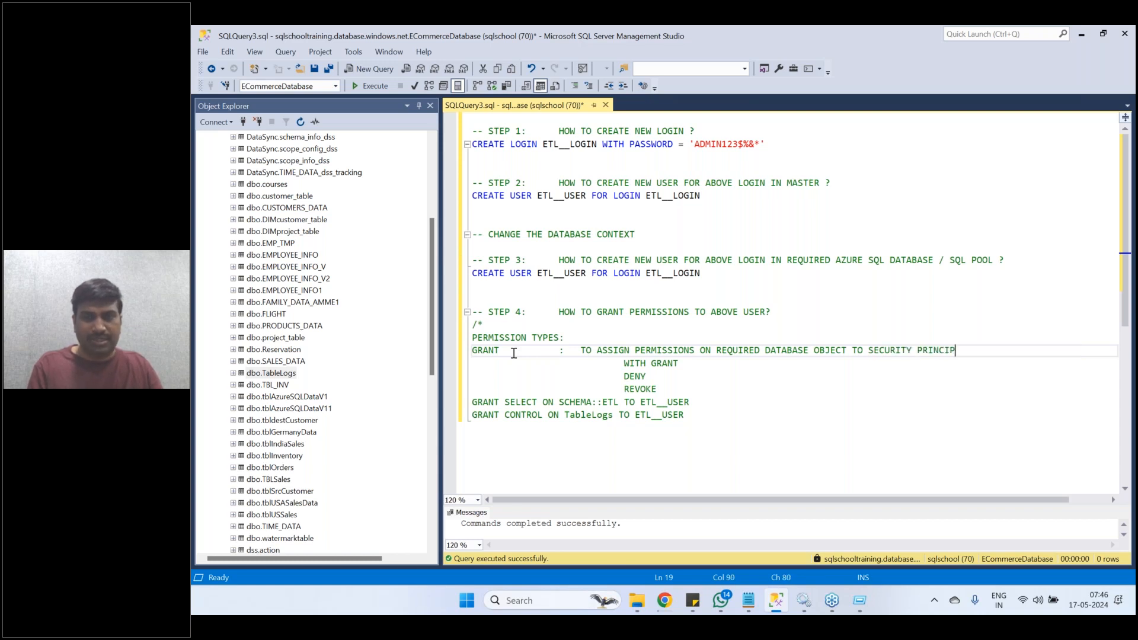
pyautogui.press('BackSpace')
pyautogui.press('BackSpace')
pyautogui.write('A')
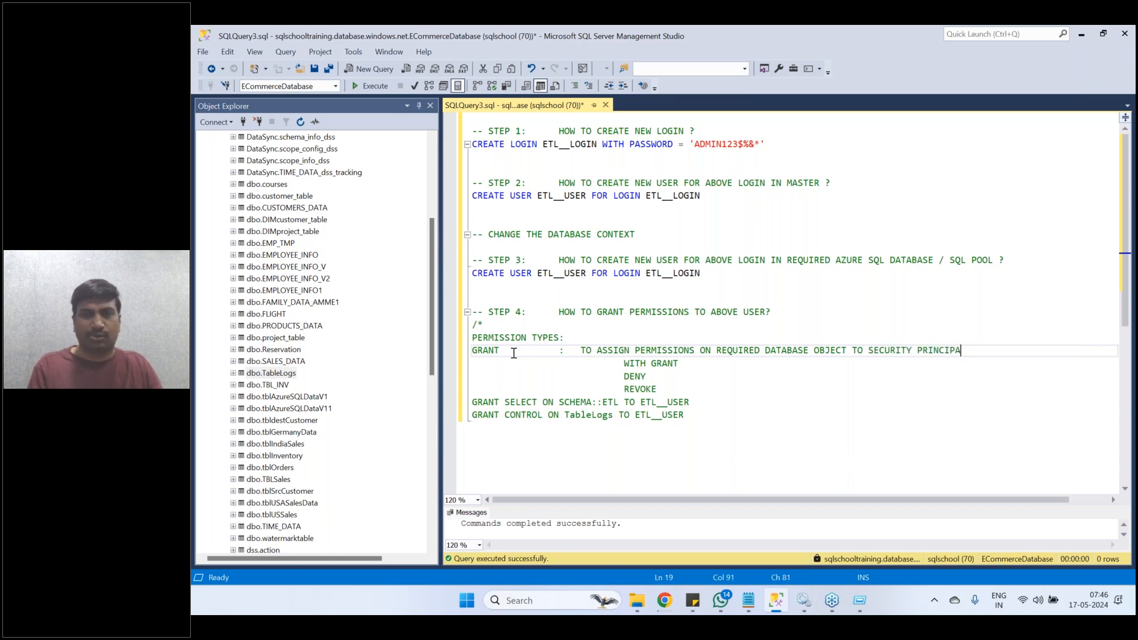
pyautogui.write('L (EX:')
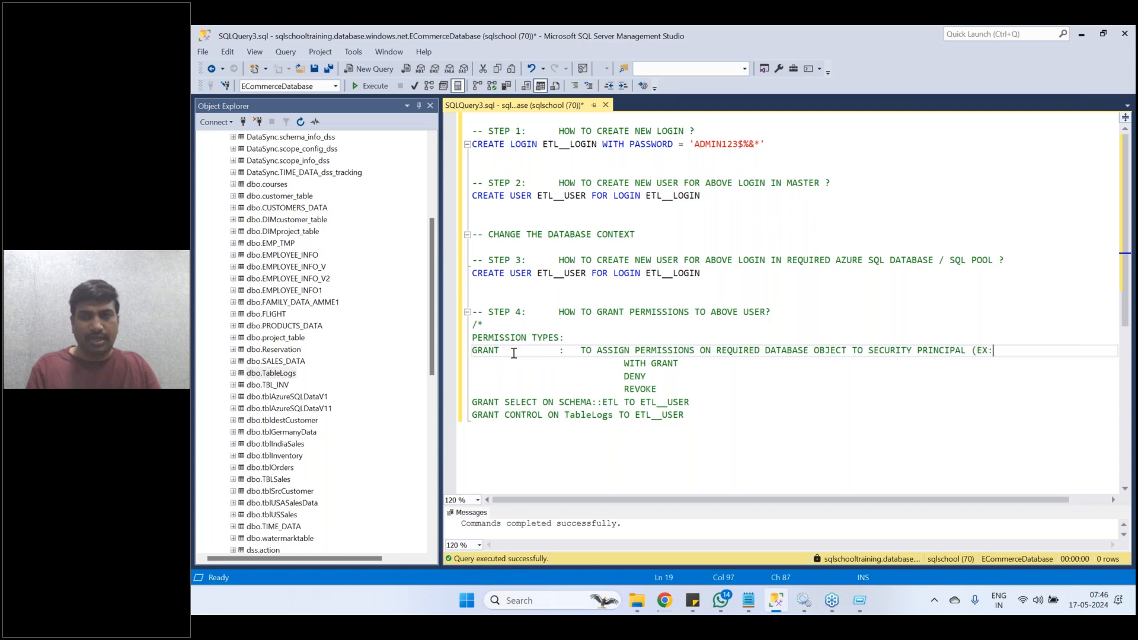
pyautogui.write(' USERS')
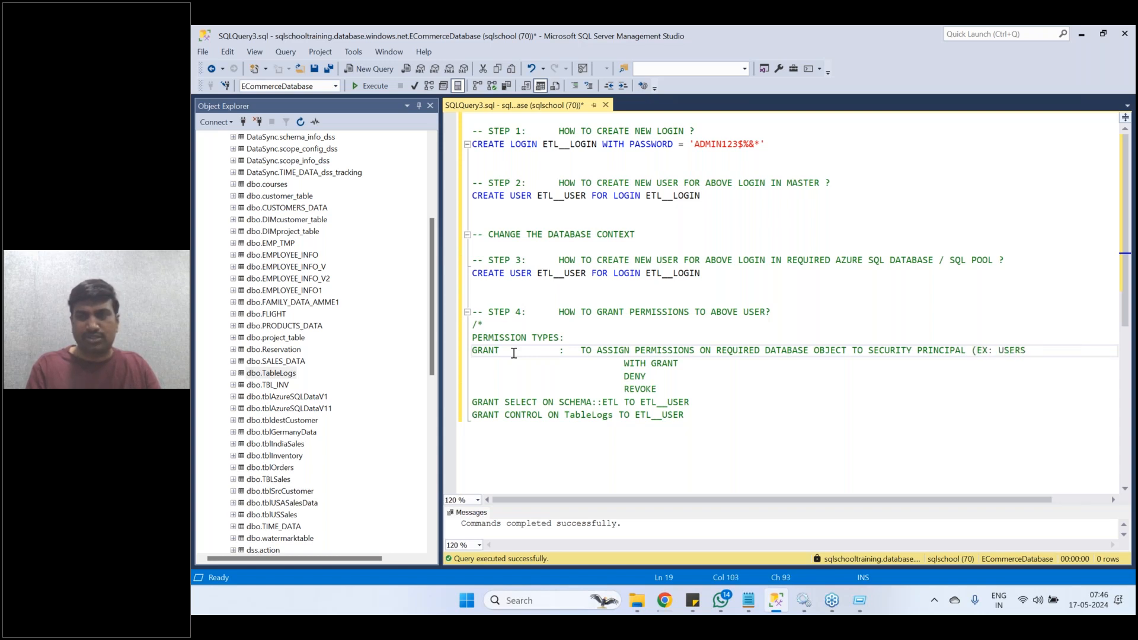
pyautogui.write(')')
pyautogui.press('Return')
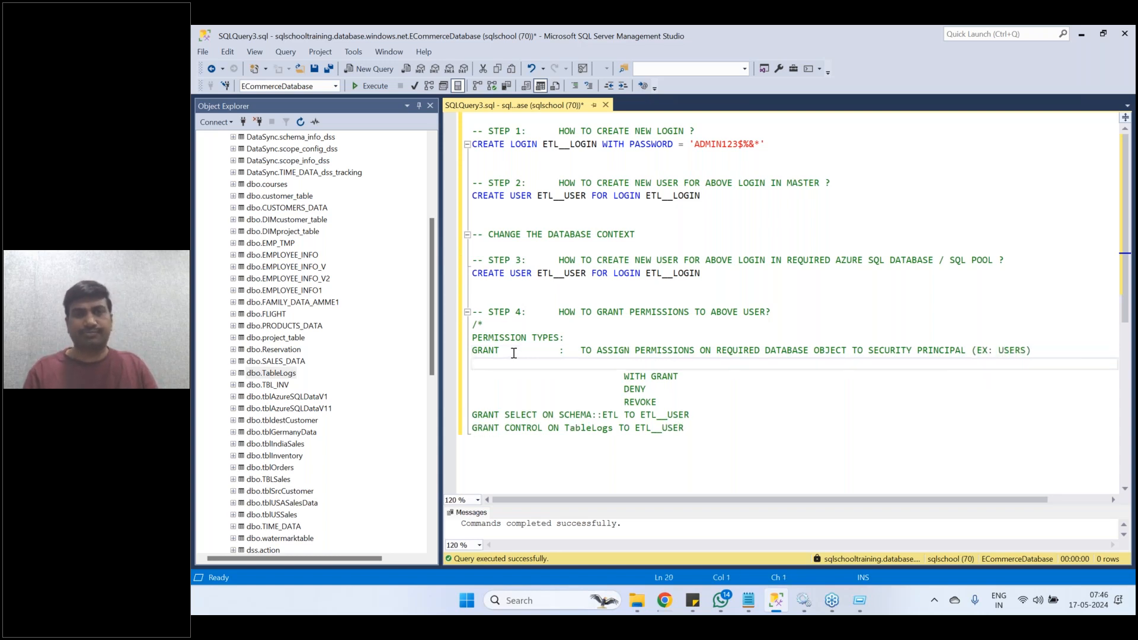
pyautogui.press('Delete')
pyautogui.press('Delete')
pyautogui.press('Delete')
pyautogui.press('Delete')
pyautogui.press('Delete')
pyautogui.press('Delete')
pyautogui.press('Delete')
pyautogui.press('Delete')
pyautogui.press('Delete')
pyautogui.press('Delete')
pyautogui.press('Delete')
pyautogui.press('Delete')
pyautogui.press('Delete')
pyautogui.press('Delete')
pyautogui.press('Delete')
pyautogui.press('Delete')
pyautogui.press('Delete')
pyautogui.press('Delete')
pyautogui.press('Delete')
pyautogui.press('Delete')
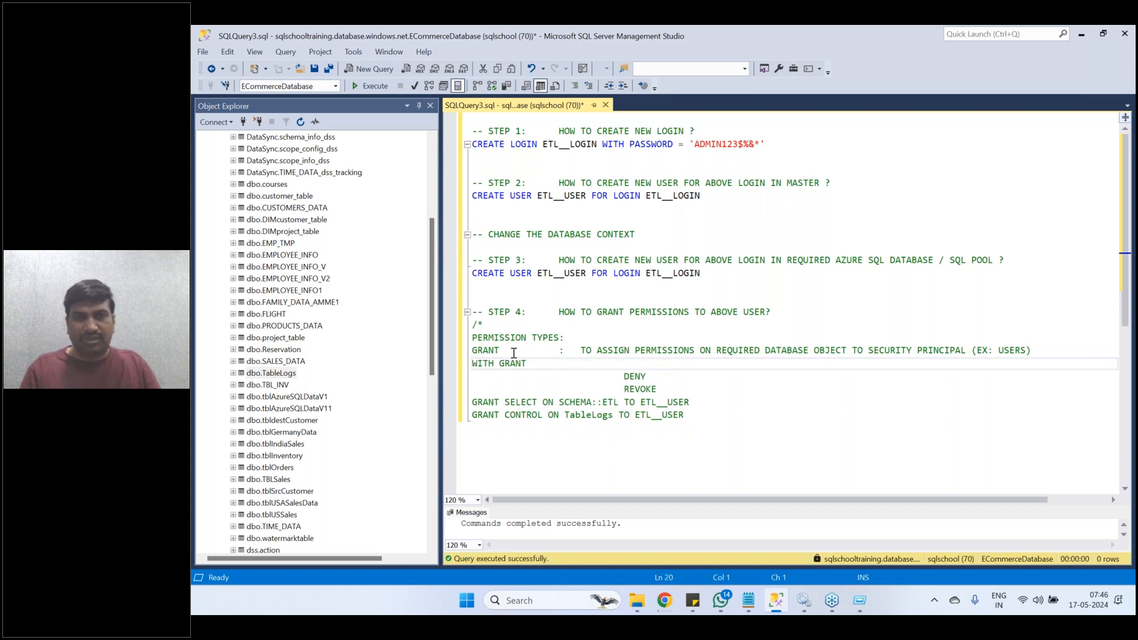
# - Describe WITH GRANT as the privilege to provide the permissions to others, and align DENY flush left
pyautogui.click(544, 360)
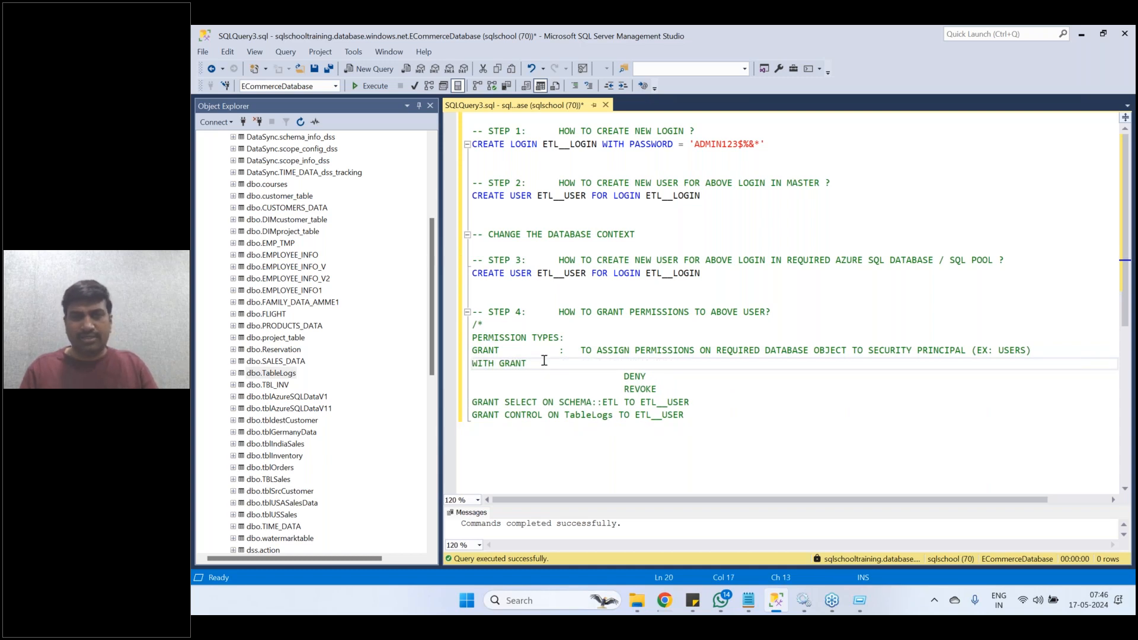
pyautogui.write(':')
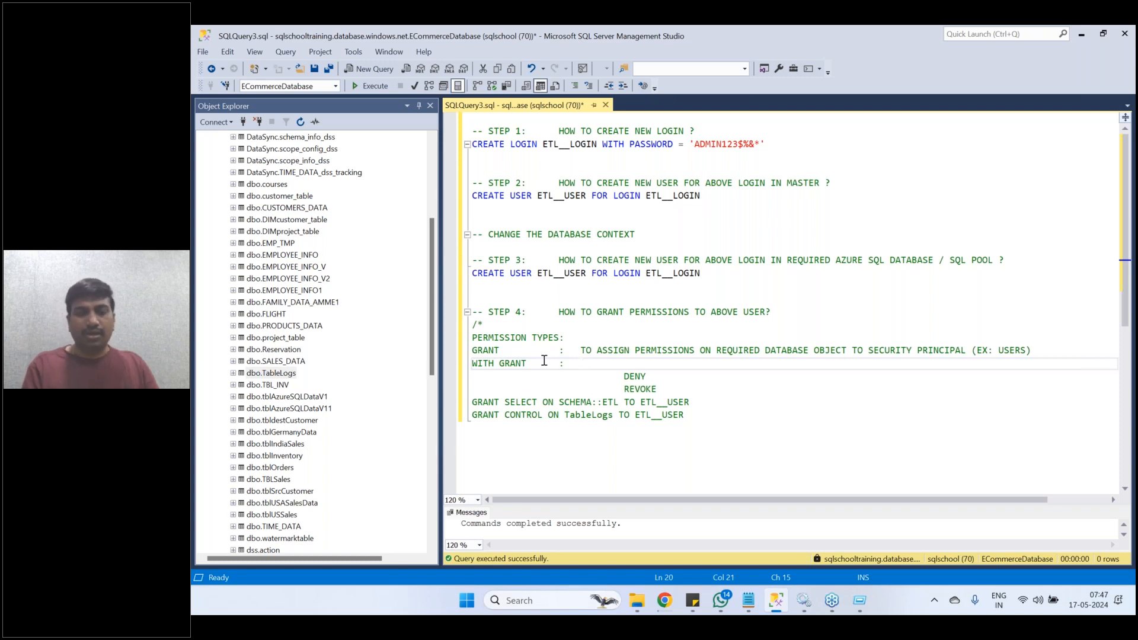
pyautogui.write('PREVLIGE TO PROV')
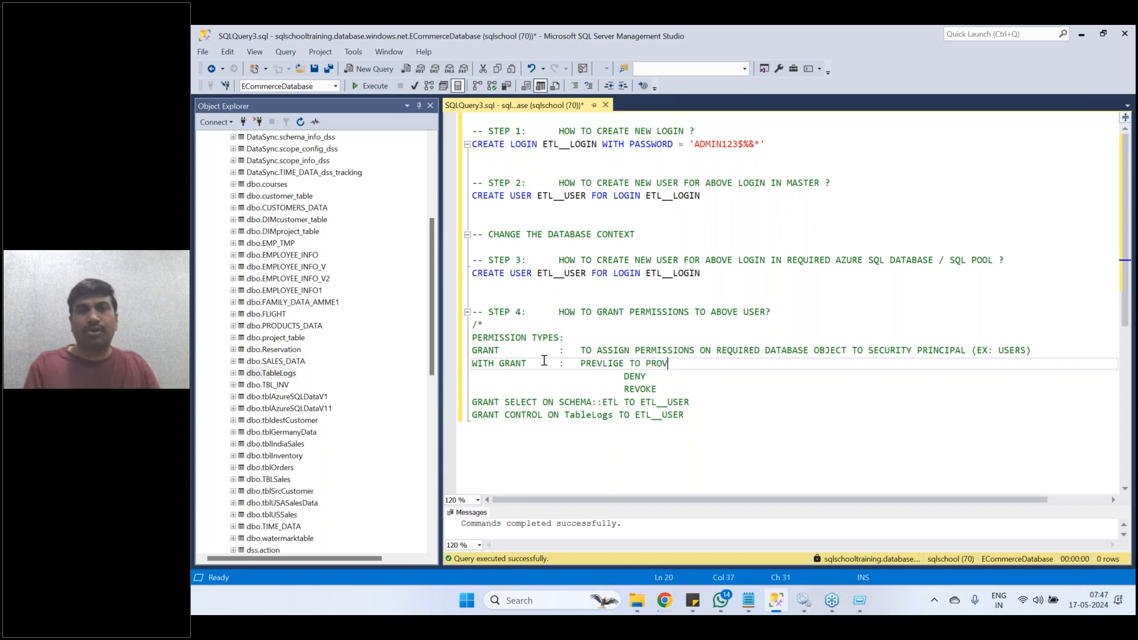
pyautogui.write('IDE')
pyautogui.press('BackSpace')
pyautogui.write('DE THE PERMISSION')
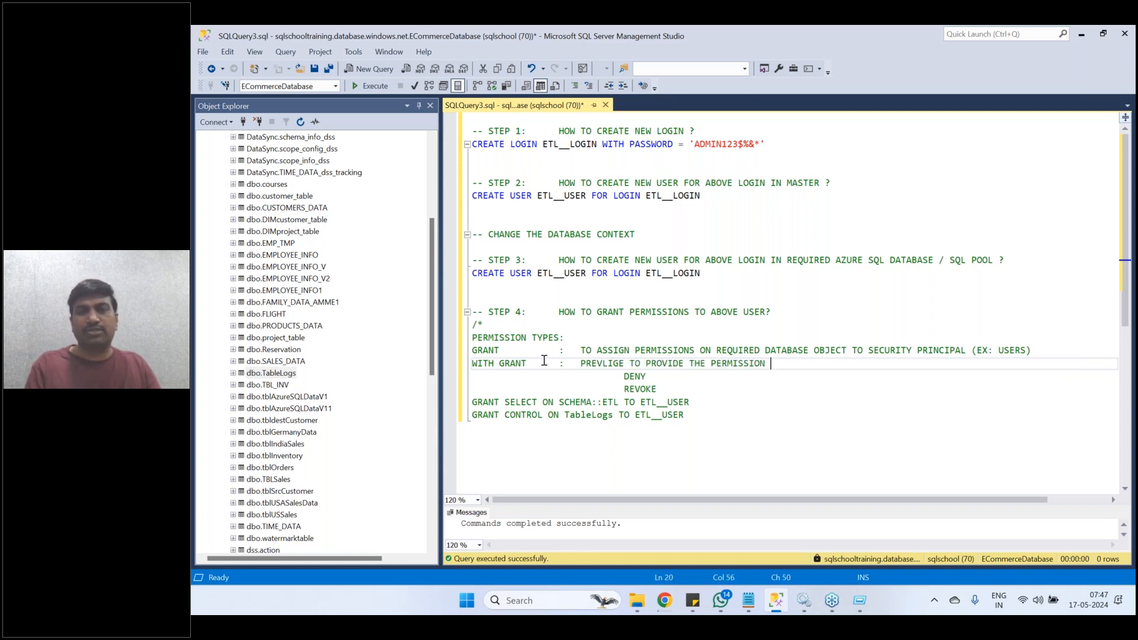
pyautogui.press('BackSpace')
pyautogui.write('S TO ')
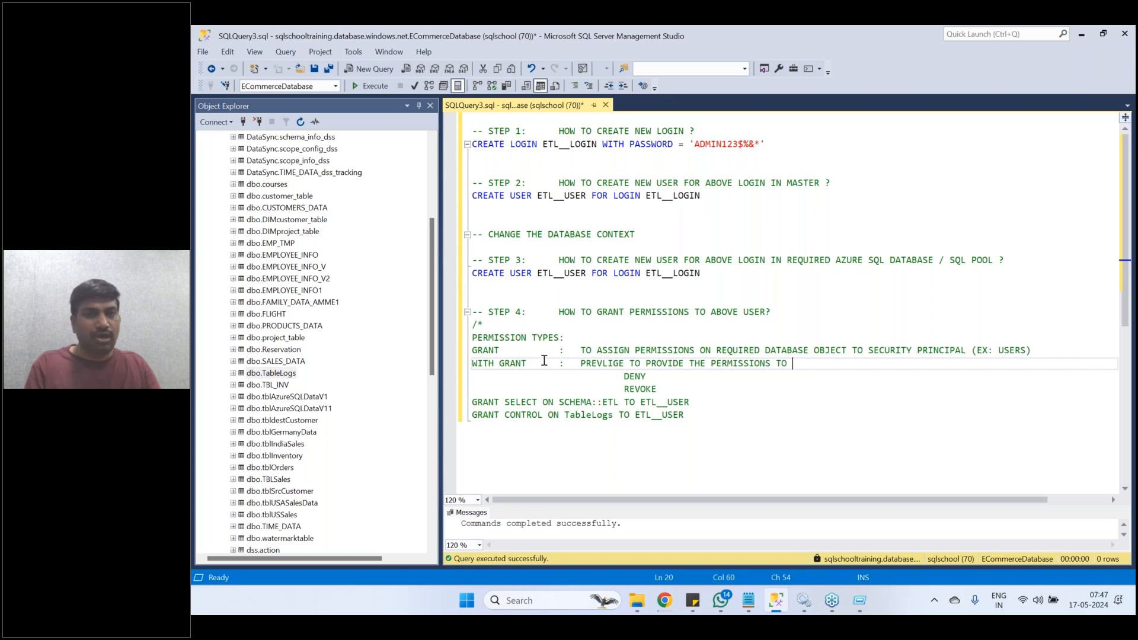
pyautogui.write('OTHERS')
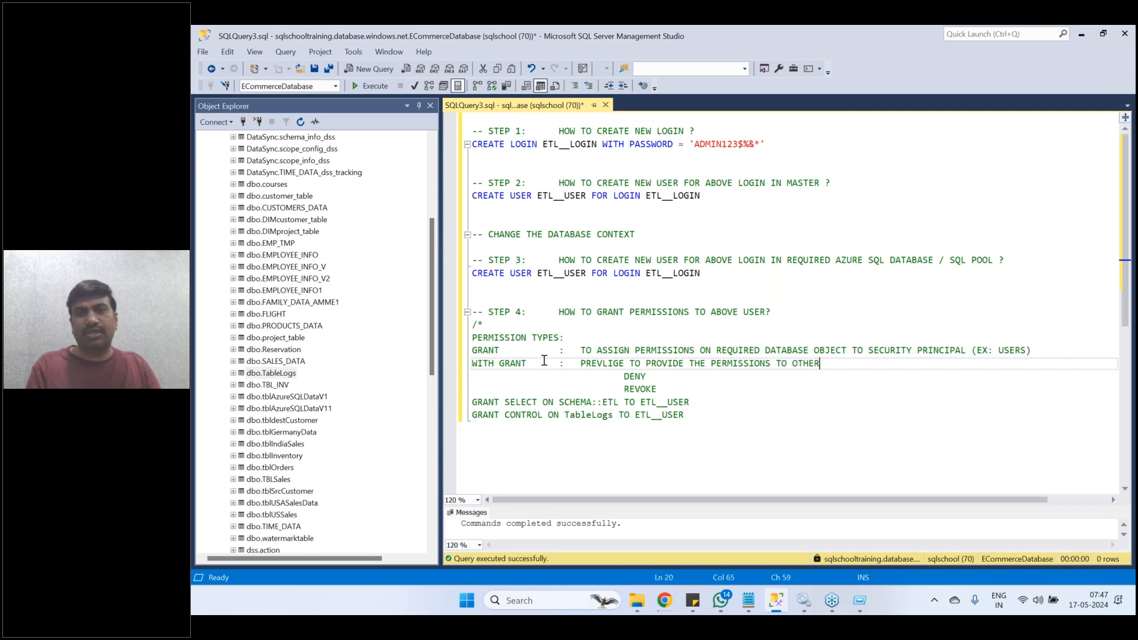
pyautogui.press('Return')
pyautogui.press('Tab')
pyautogui.press('Tab')
pyautogui.press('Tab')
pyautogui.press('Tab')
pyautogui.hotkey('ctrl', 'Delete')
pyautogui.press('Delete')
pyautogui.press('Delete')
pyautogui.press('Delete')
pyautogui.press('Delete')
pyautogui.press('End')
# - Describe DENY as denying or saying no to required permissions
pyautogui.write(':')
pyautogui.press('Tab')
pyautogui.write('TO ')
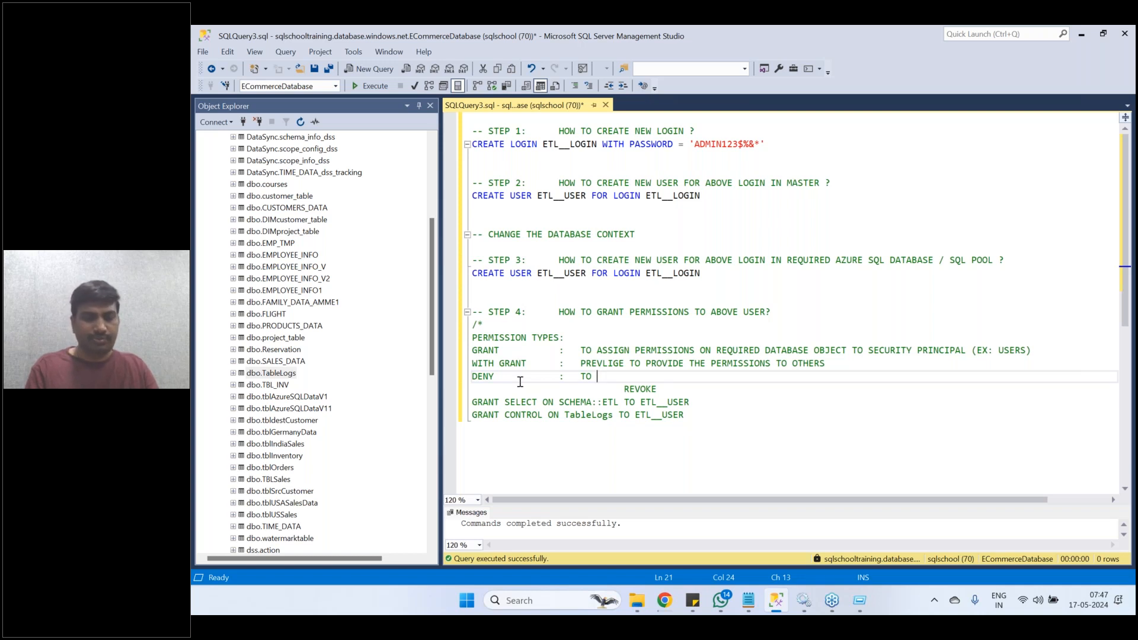
pyautogui.write('DEN')
pyautogui.press('BackSpace')
pyautogui.write('ENY OR SA')
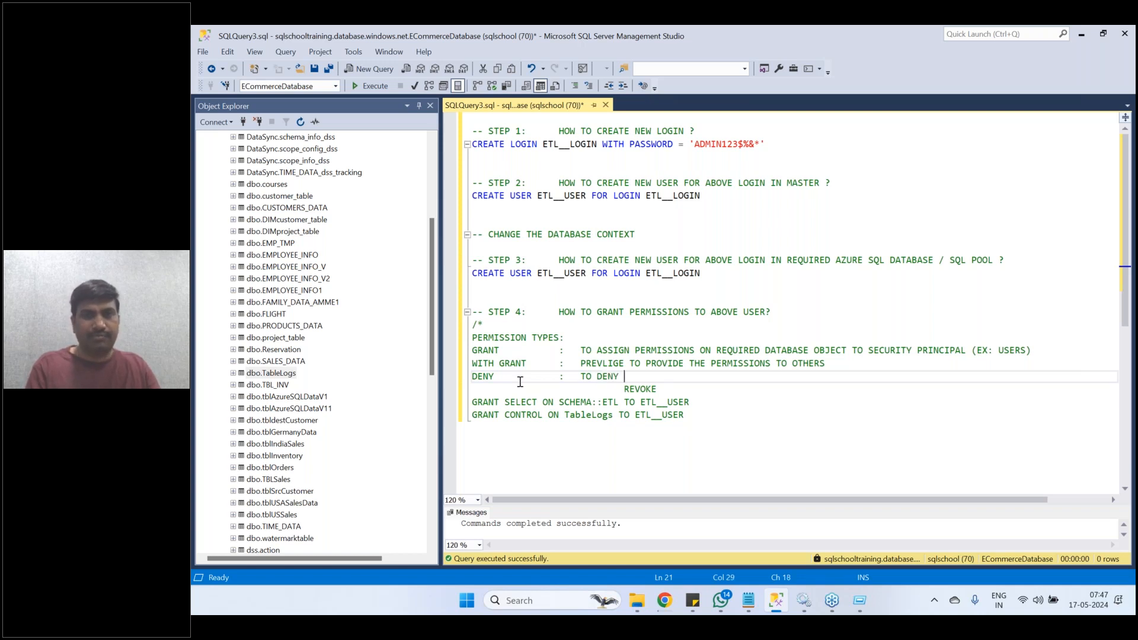
pyautogui.write('TO')
pyautogui.write(' REQ')
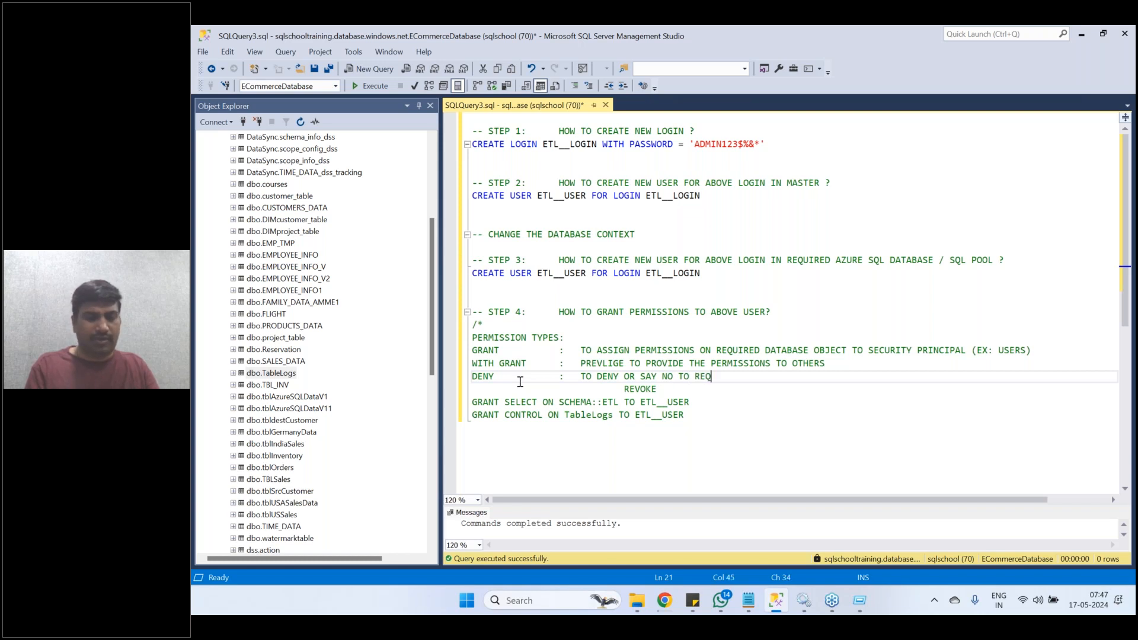
pyautogui.write('UIRED PERMISSIONS,.')
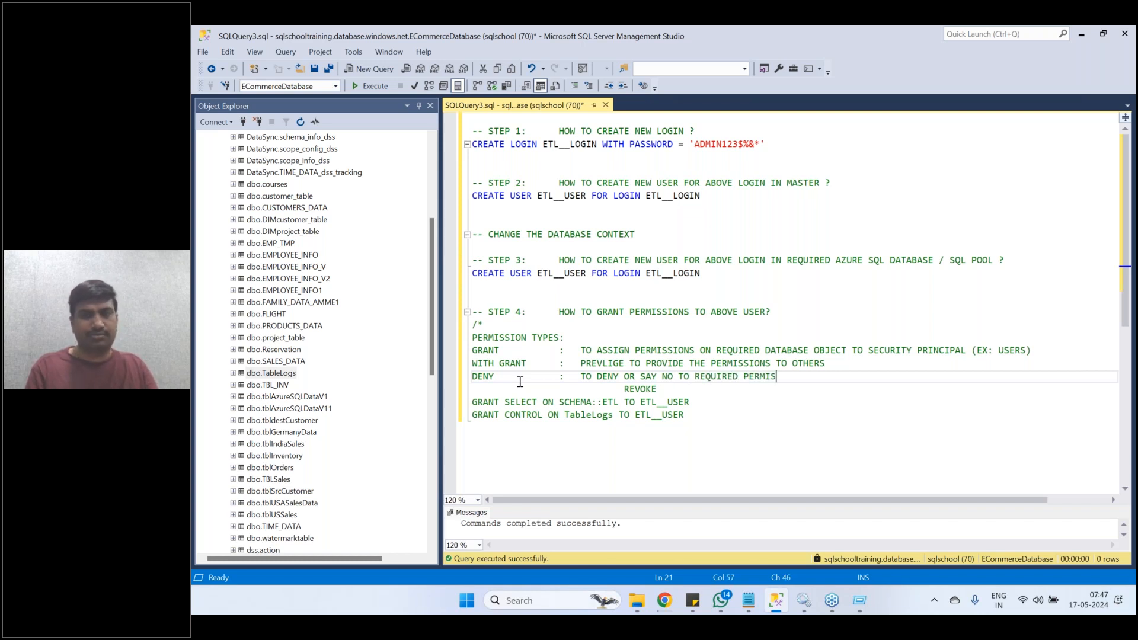
pyautogui.press('BackSpace')
pyautogui.press('BackSpace')
pyautogui.write('.')
# - Align REVOKE and describe it as undoing previously granted or denied permissions
pyautogui.press('Down')
pyautogui.press('Home')
pyautogui.press('Home')
pyautogui.press('Delete')
pyautogui.press('Delete')
pyautogui.press('Delete')
pyautogui.press('Delete')
pyautogui.press('Delete')
pyautogui.press('Delete')
pyautogui.press('Delete')
pyautogui.press('End')
pyautogui.press('Tab')
pyautogui.press('Tab')
pyautogui.press('Tab')
pyautogui.write(':')
pyautogui.press('Tab')
pyautogui.write('TO UNDO THE PREVIOUSL')
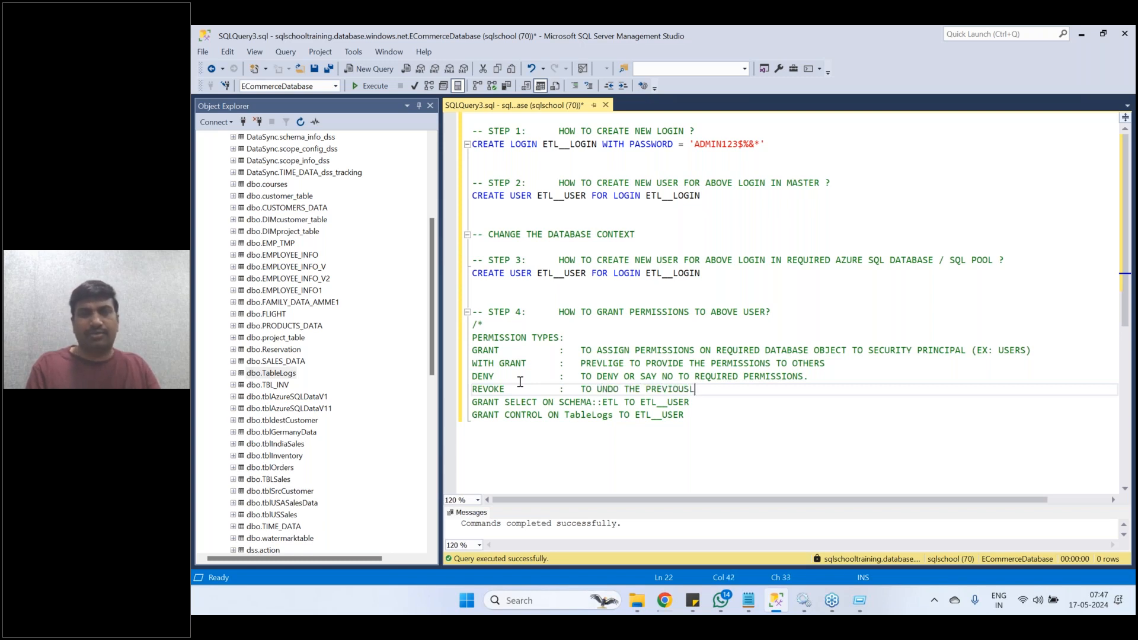
pyautogui.write('Y GRANTED  ')
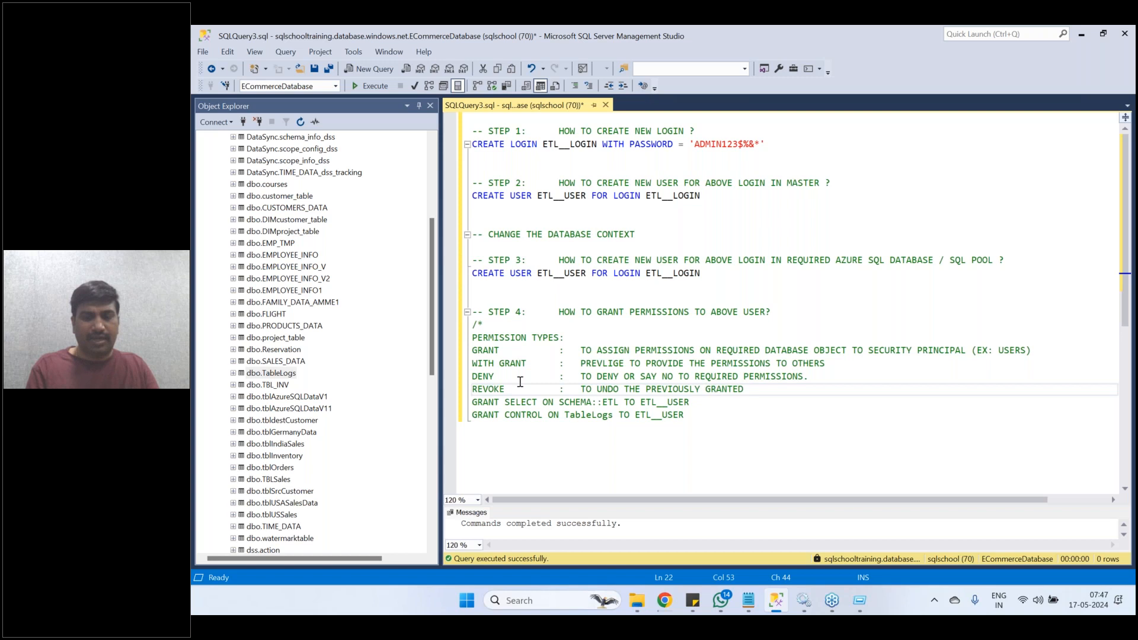
pyautogui.write('/ DENIED')
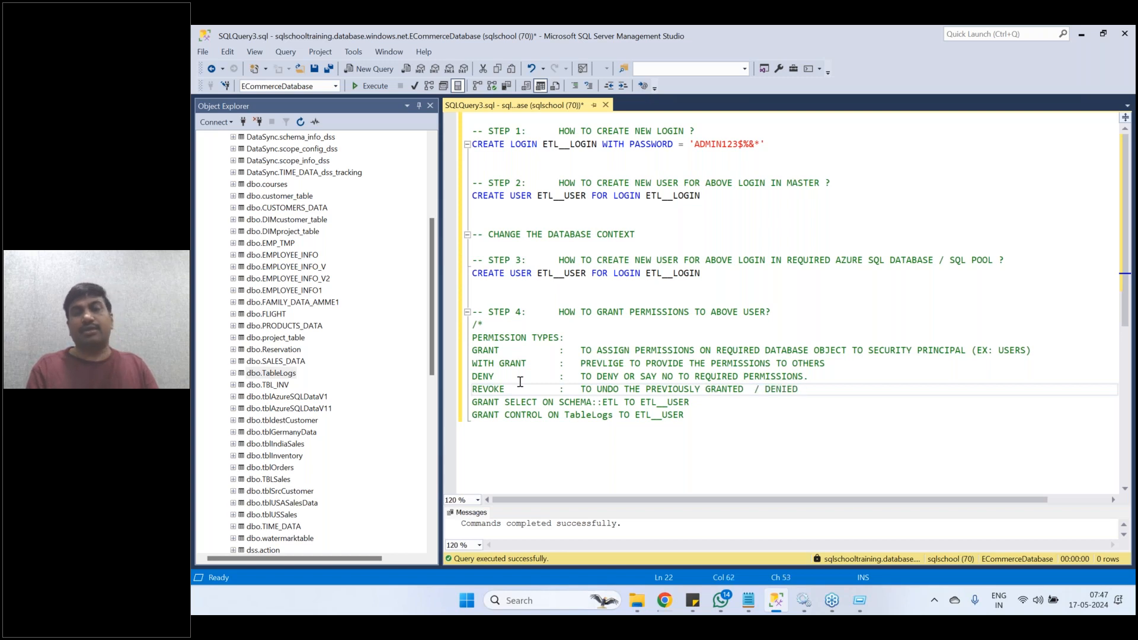
pyautogui.write(' PERMISISONS.')
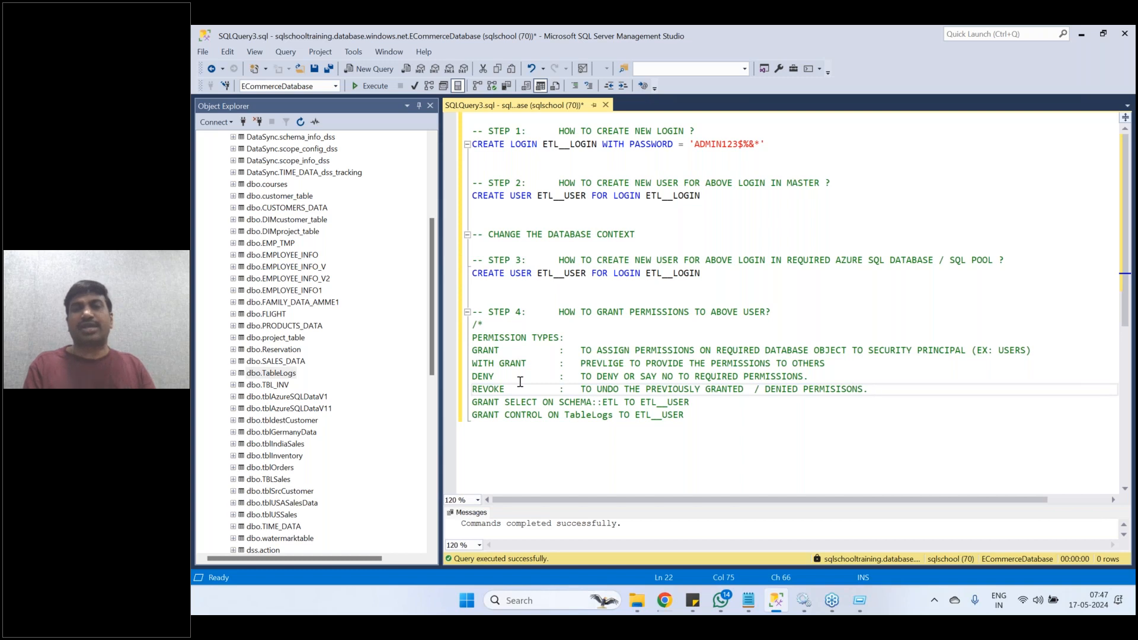
pyautogui.press('Return')
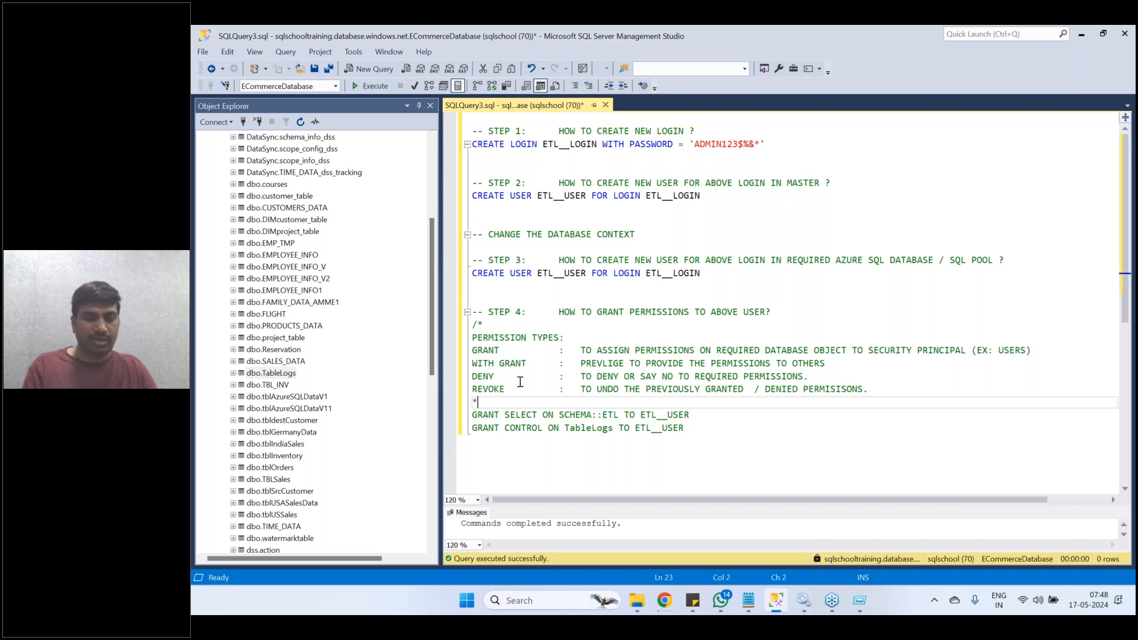
# - Close the comment and add a PERMISSION MODES list with SELECT and INSERT, UPDATE, DELETE
pyautogui.write('/')
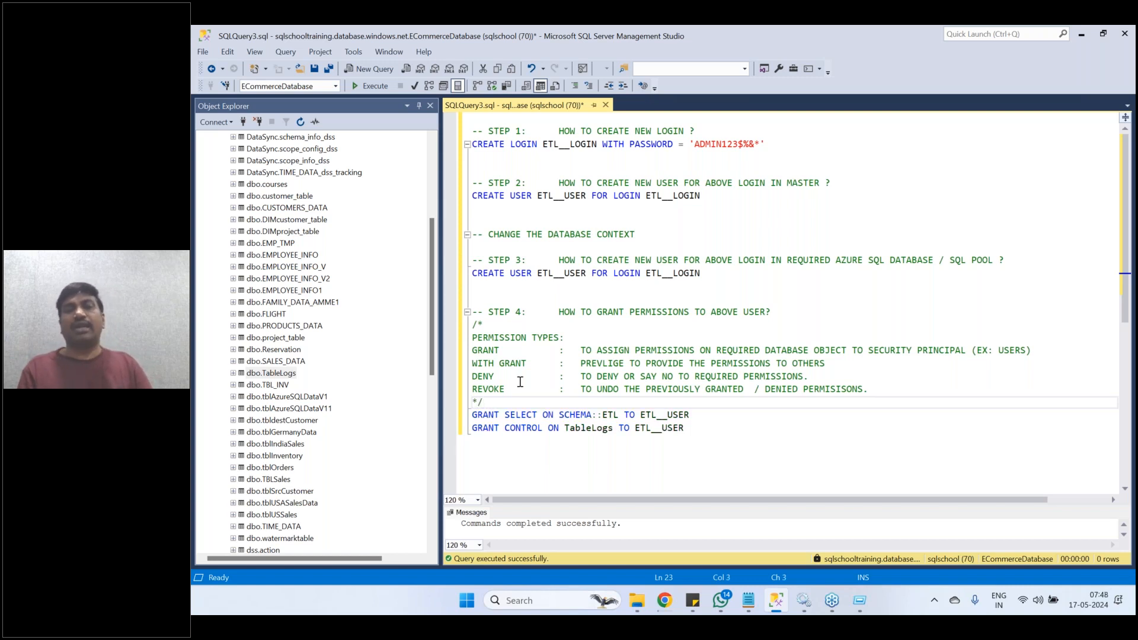
pyautogui.press('Return')
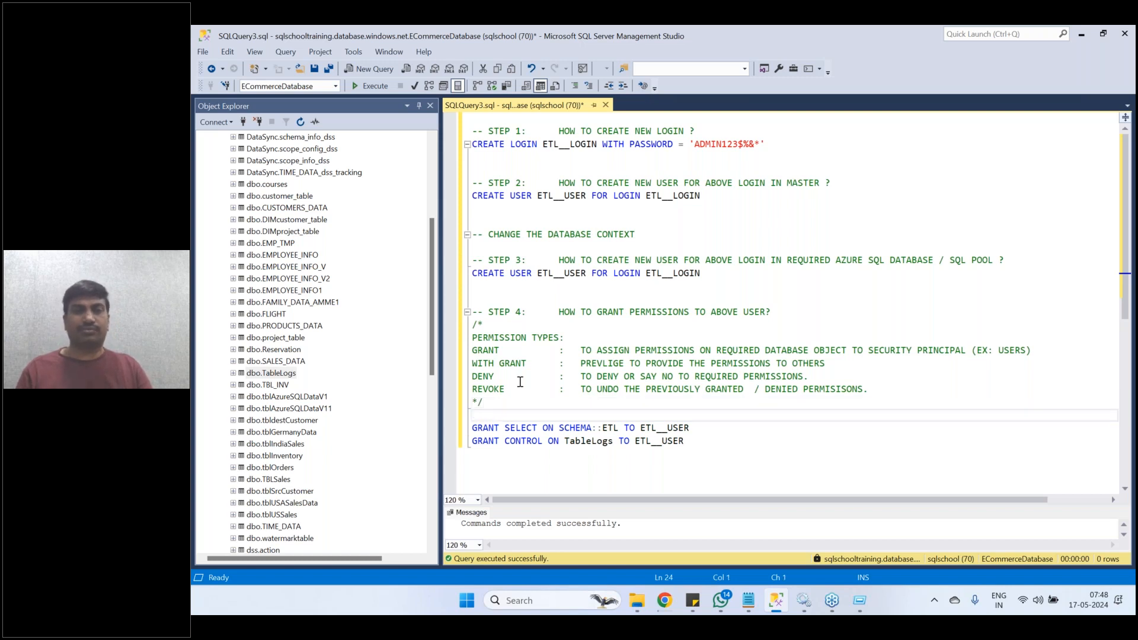
pyautogui.press('Up')
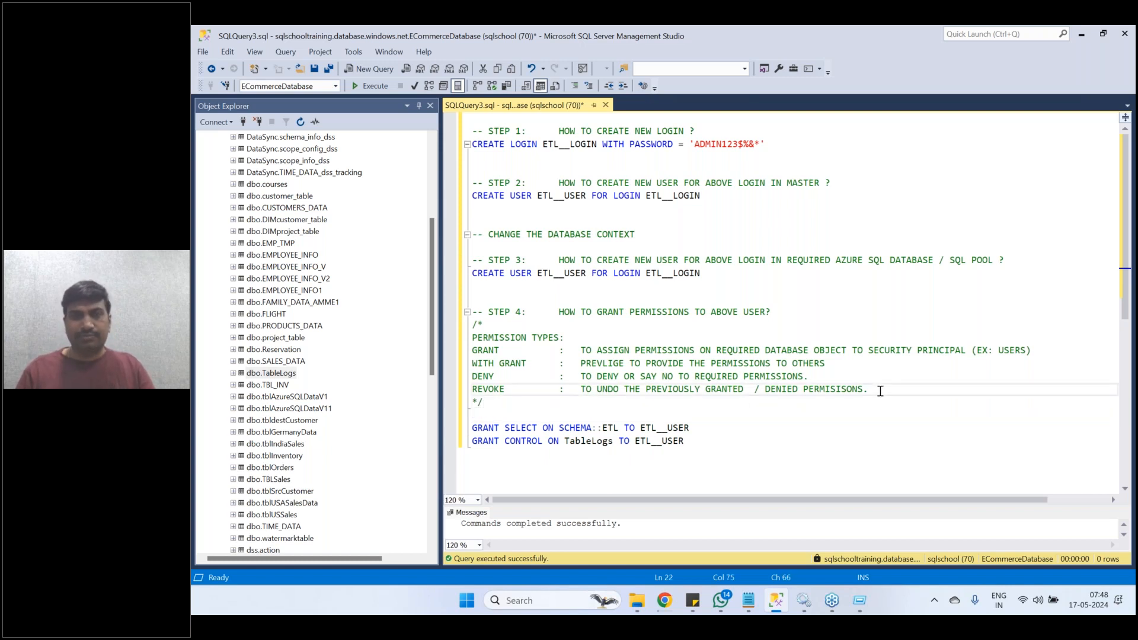
pyautogui.press('Return')
pyautogui.press('Return')
pyautogui.press('Up')
pyautogui.write('PERMISSION MODES:')
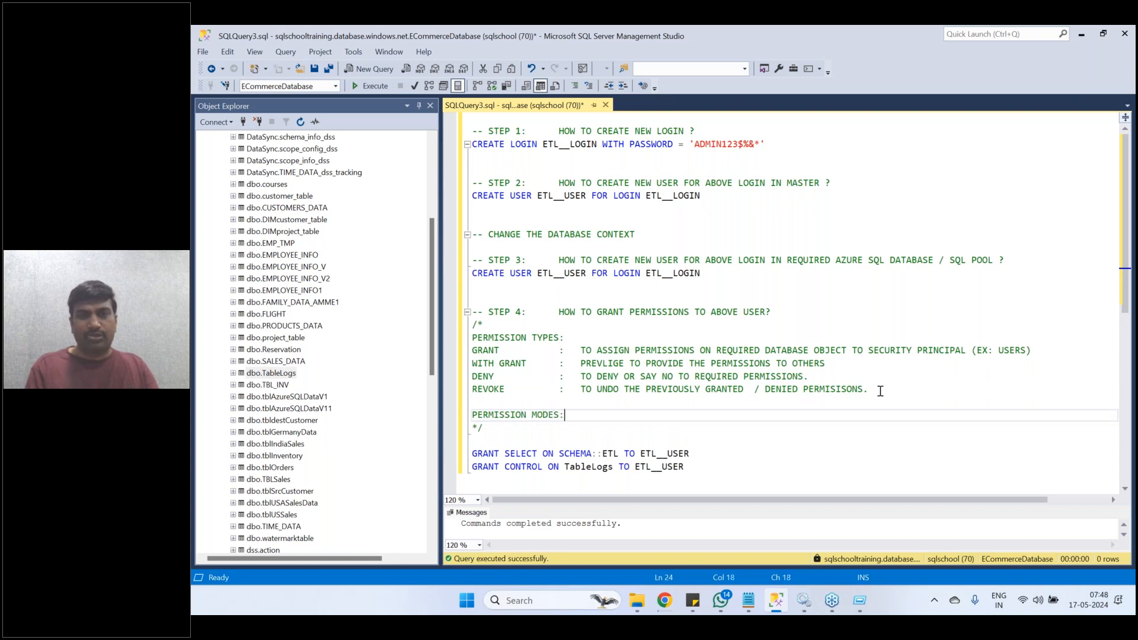
pyautogui.press('Return')
pyautogui.write('SELECT')
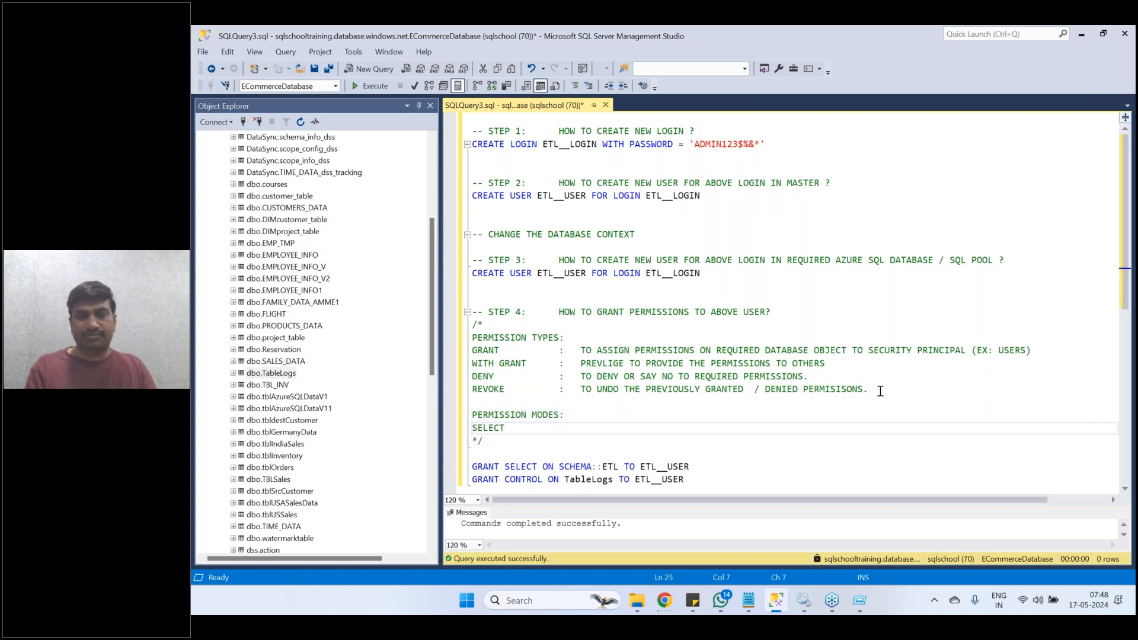
pyautogui.press('Return')
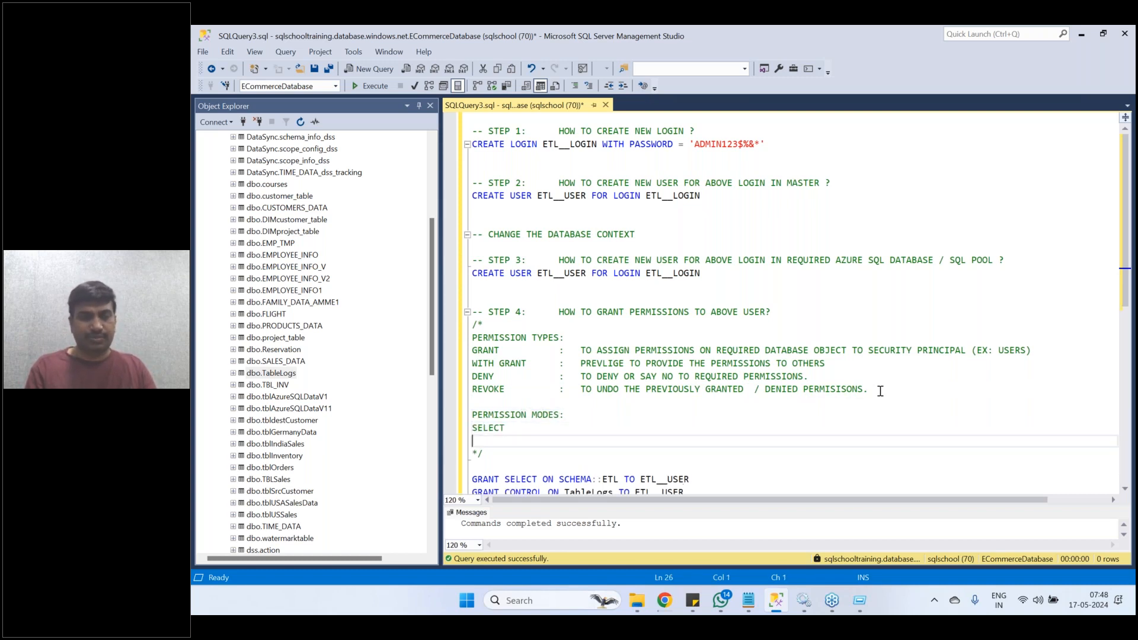
pyautogui.write('INSERT')
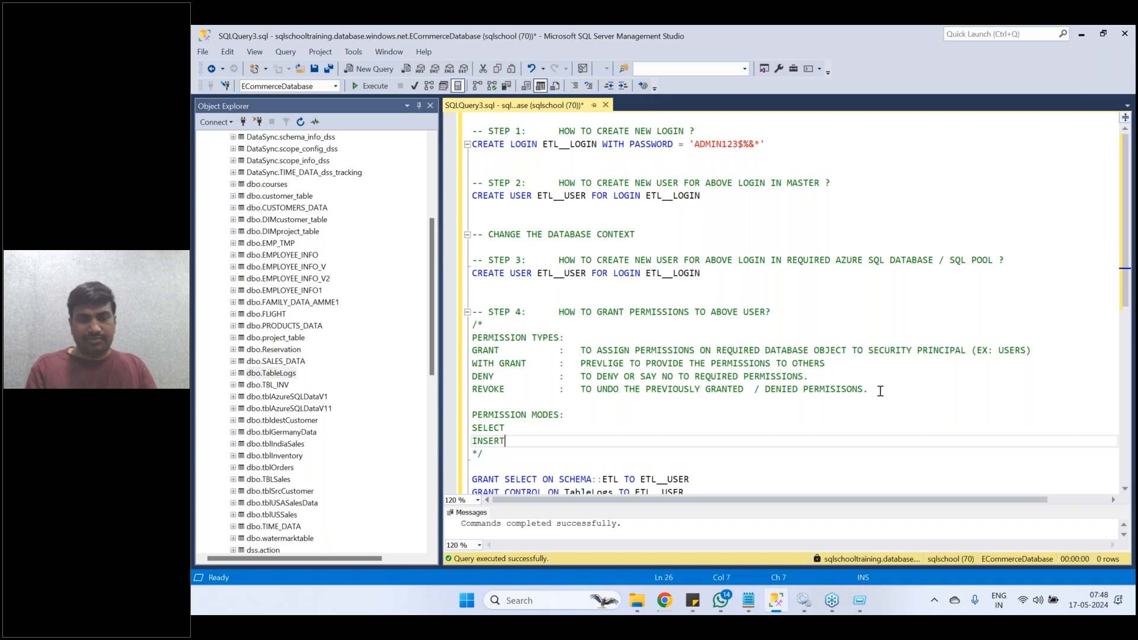
pyautogui.write(', UPDATE, DELETE,')
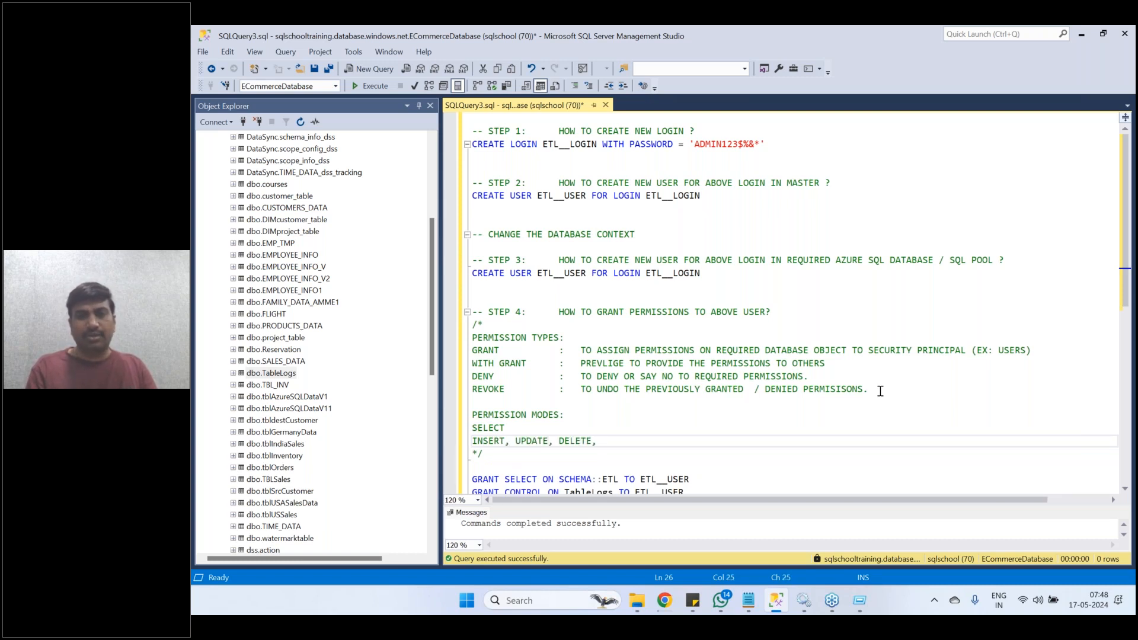
pyautogui.press('BackSpace')
pyautogui.press('BackSpace')
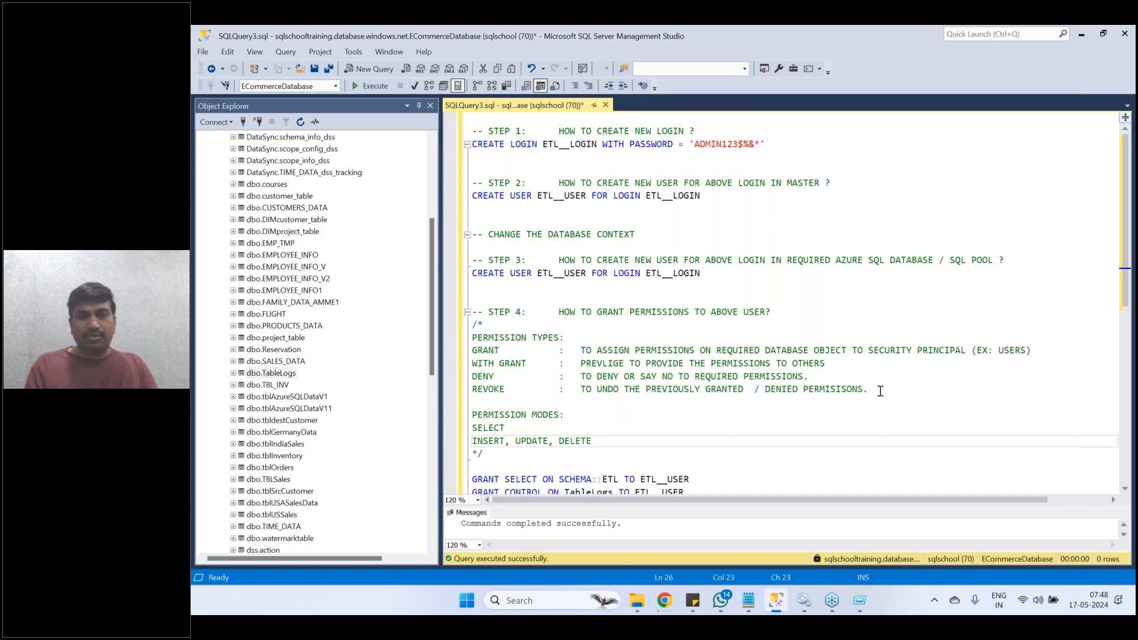
# - Add a CONTROL line defined as SELECT + INSERT + UPDATE + DELETE
pyautogui.press('Return')
pyautogui.write('CONTROL\t\t\t:\t\tSEELCT')
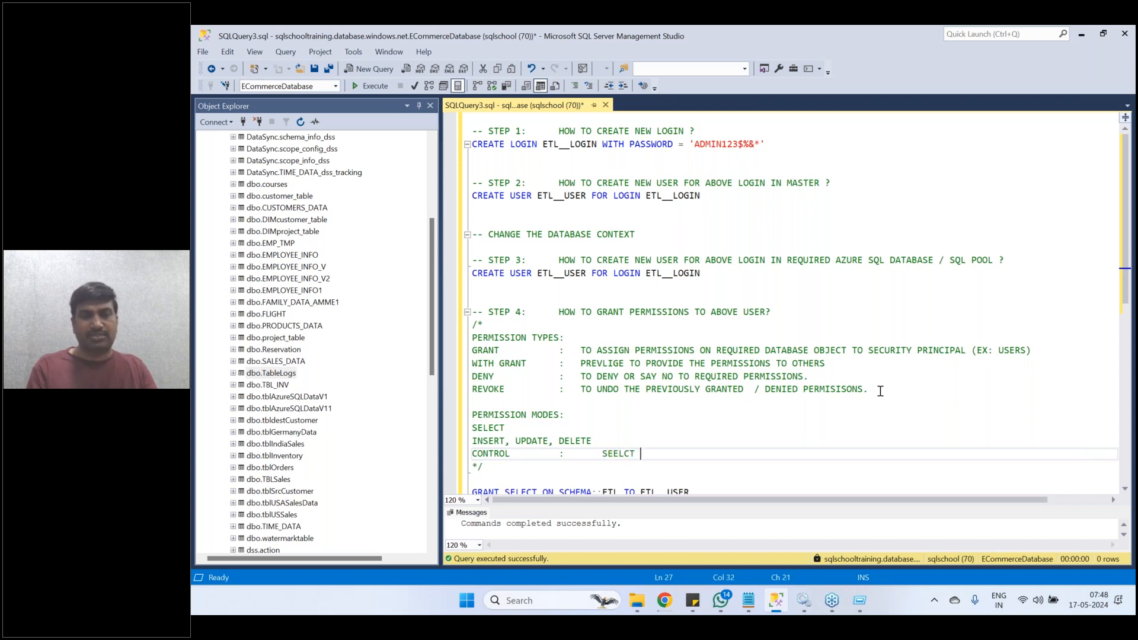
pyautogui.press('BackSpace')
pyautogui.press('BackSpace')
pyautogui.press('BackSpace')
pyautogui.press('BackSpace')
pyautogui.press('BackSpace')
pyautogui.press('BackSpace')
pyautogui.press('BackSpace')
pyautogui.write('L')
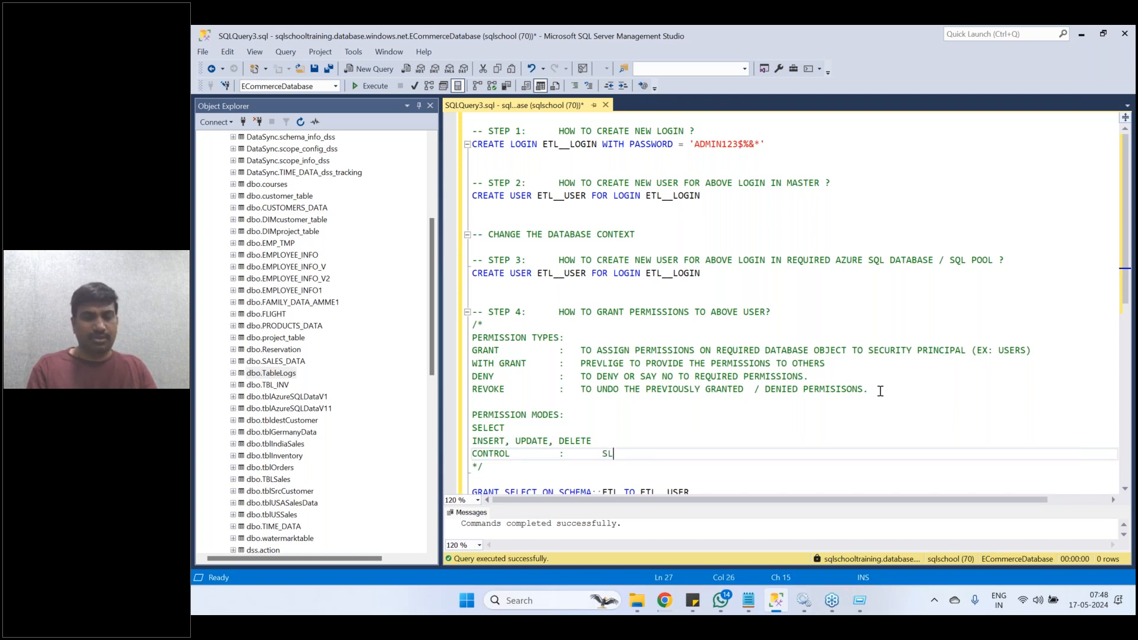
pyautogui.write('ECT + INSER')
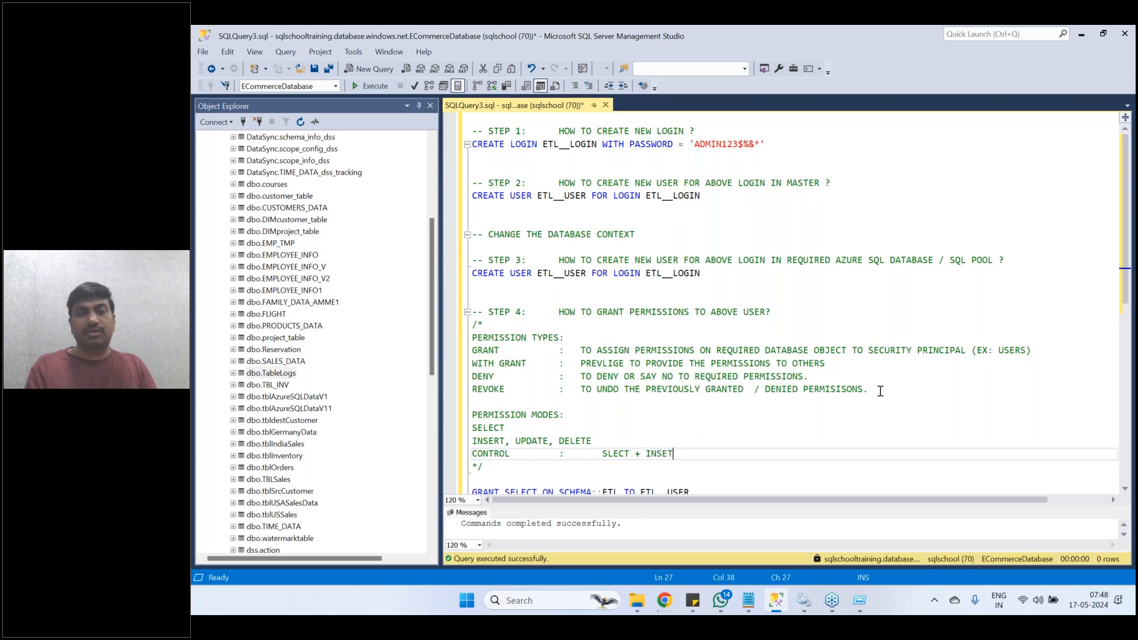
pyautogui.write('T + SELECT')
pyautogui.press('BackSpace')
pyautogui.press('BackSpace')
pyautogui.press('BackSpace')
pyautogui.press('BackSpace')
pyautogui.press('BackSpace')
pyautogui.press('BackSpace')
pyautogui.write('UPDATE')
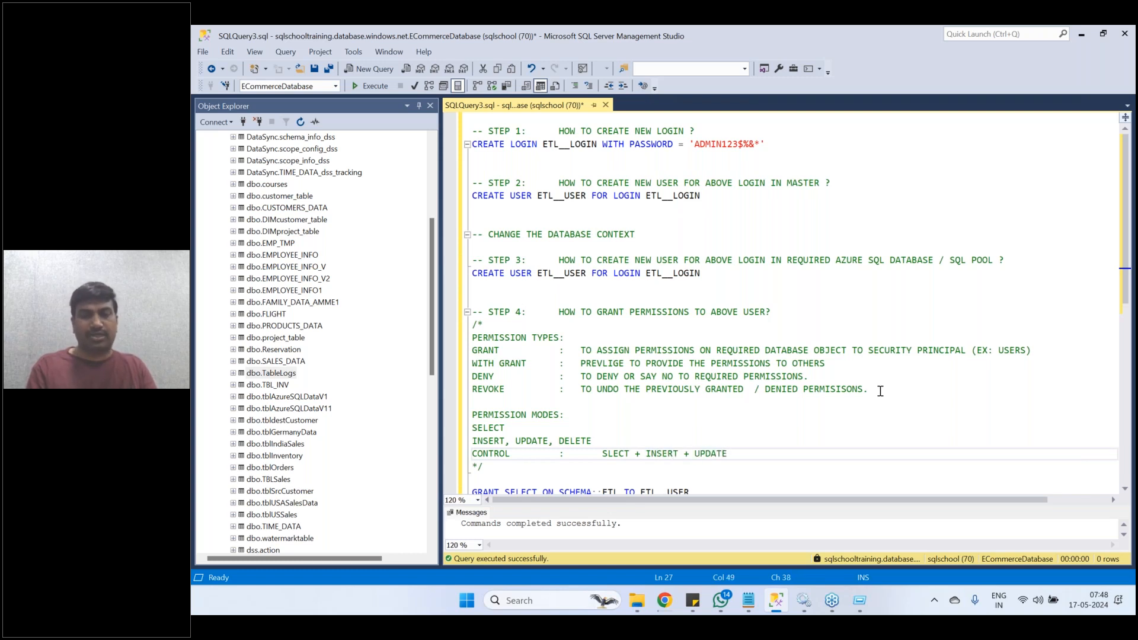
pyautogui.write(' + DELETE')
pyautogui.press('Return')
# - Add a TAKE OWNERSHIP line defined as CONTROL + ALTER + DROP + TRUNCATE
pyautogui.write('TAKE OWNEERR')
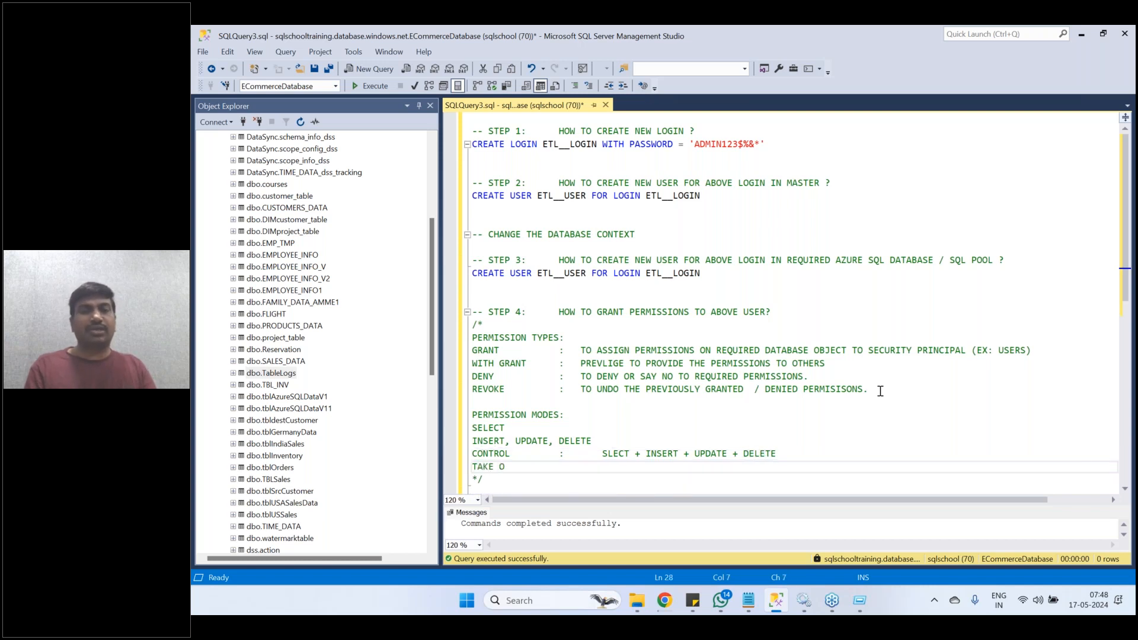
pyautogui.press('BackSpace')
pyautogui.press('BackSpace')
pyautogui.press('BackSpace')
pyautogui.write('RS')
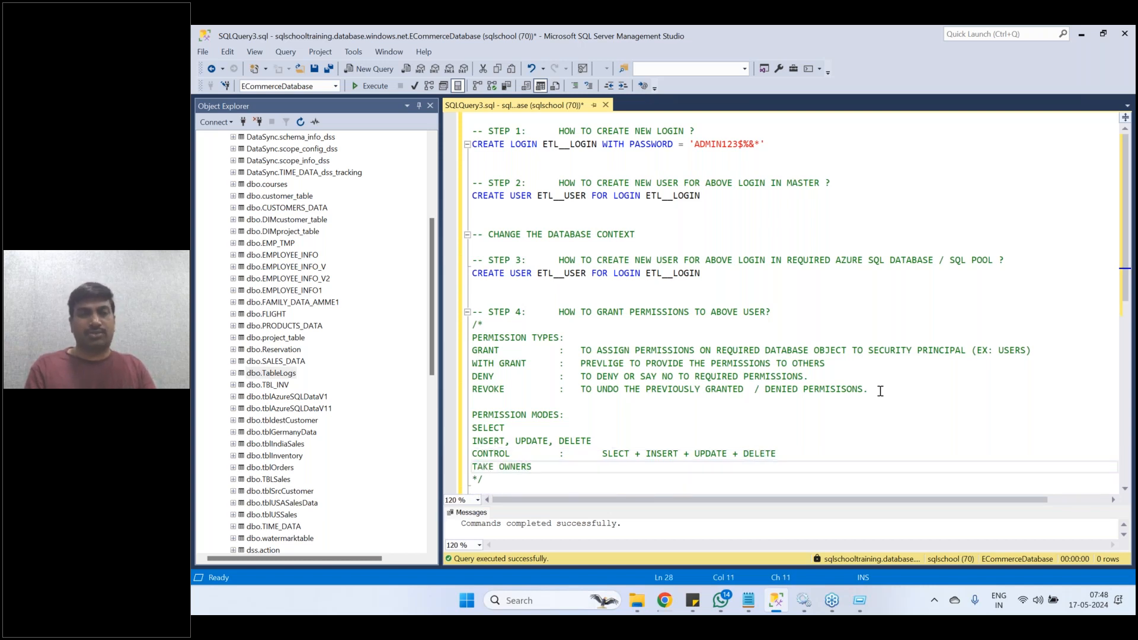
pyautogui.write('HIP')
pyautogui.press('Tab')
pyautogui.press('Tab')
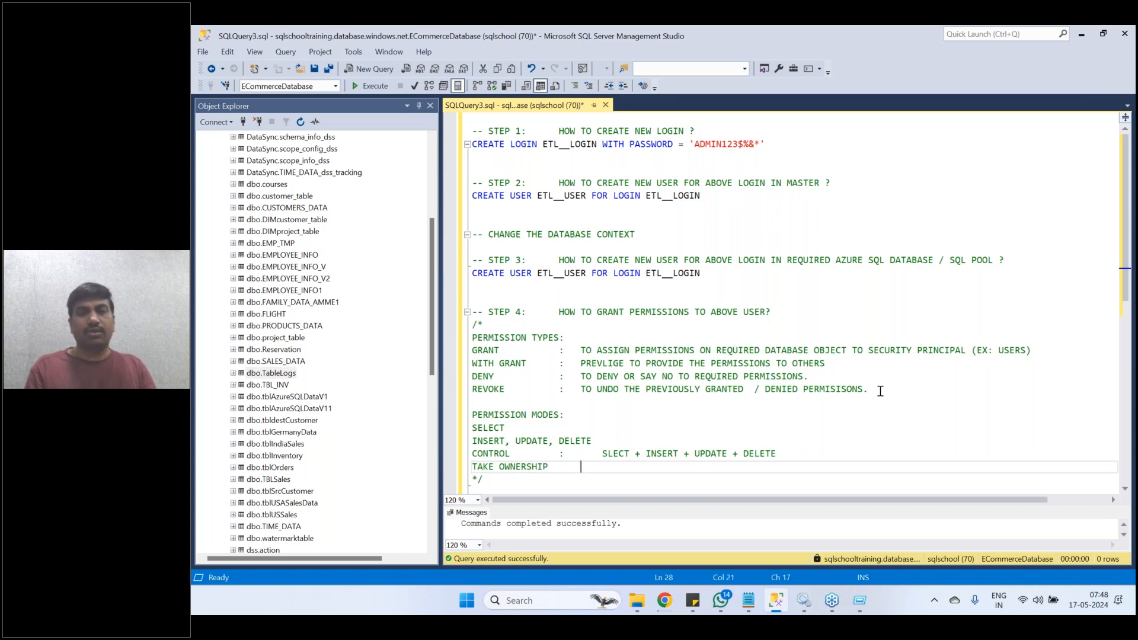
pyautogui.write(':')
pyautogui.press('Tab')
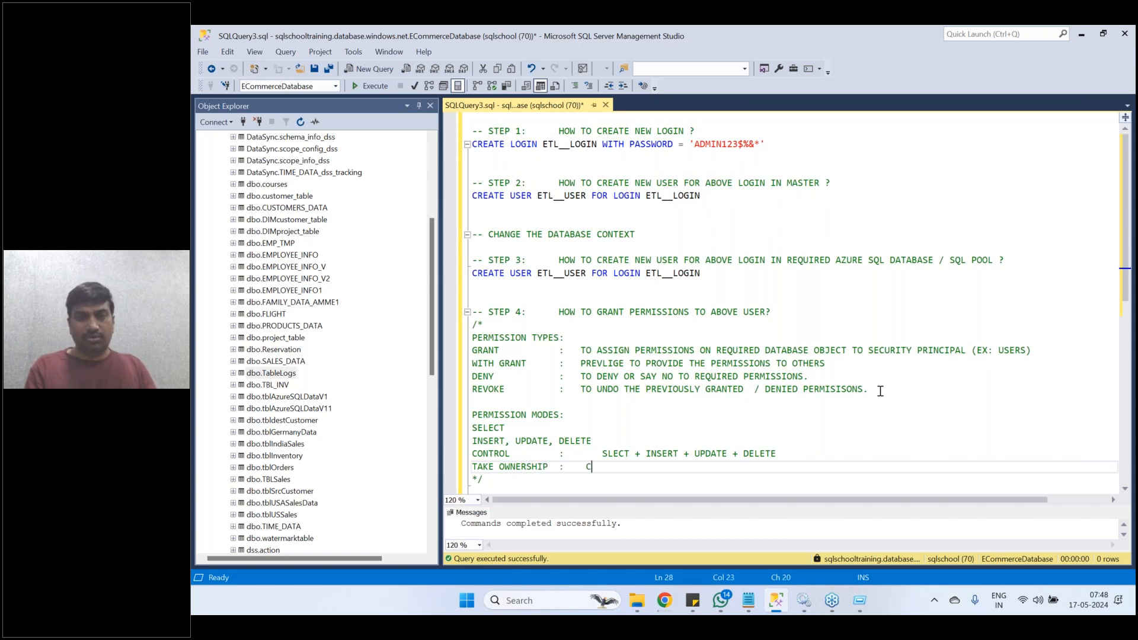
pyautogui.press('Tab')
pyautogui.write('CONT')
pyautogui.write('ROL ')
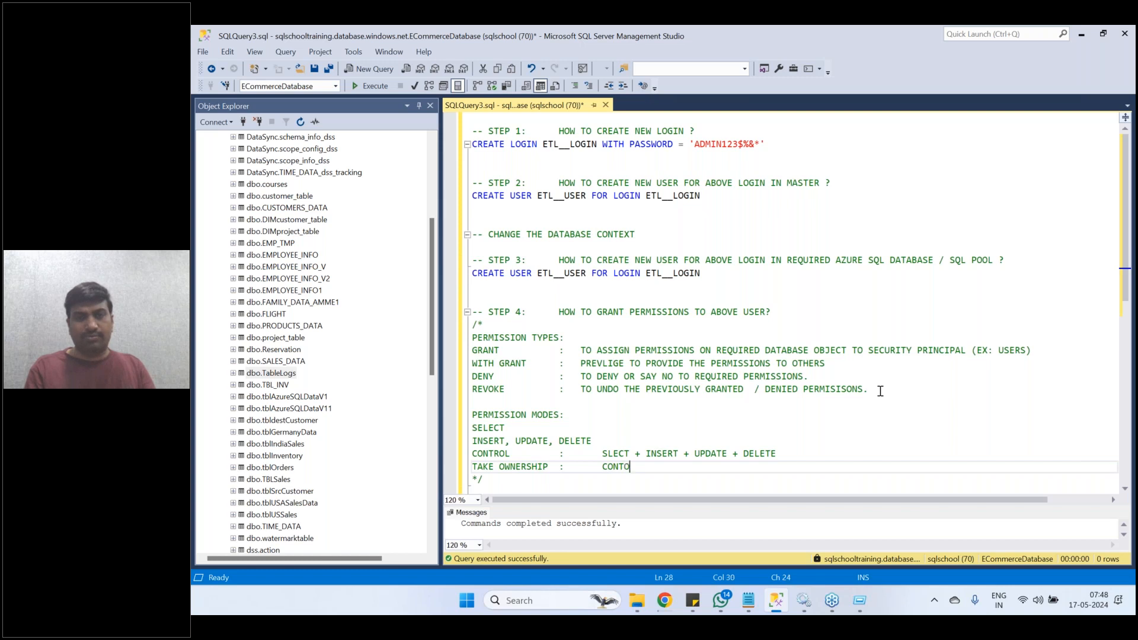
pyautogui.write('+ ALTER + DROP[ ')
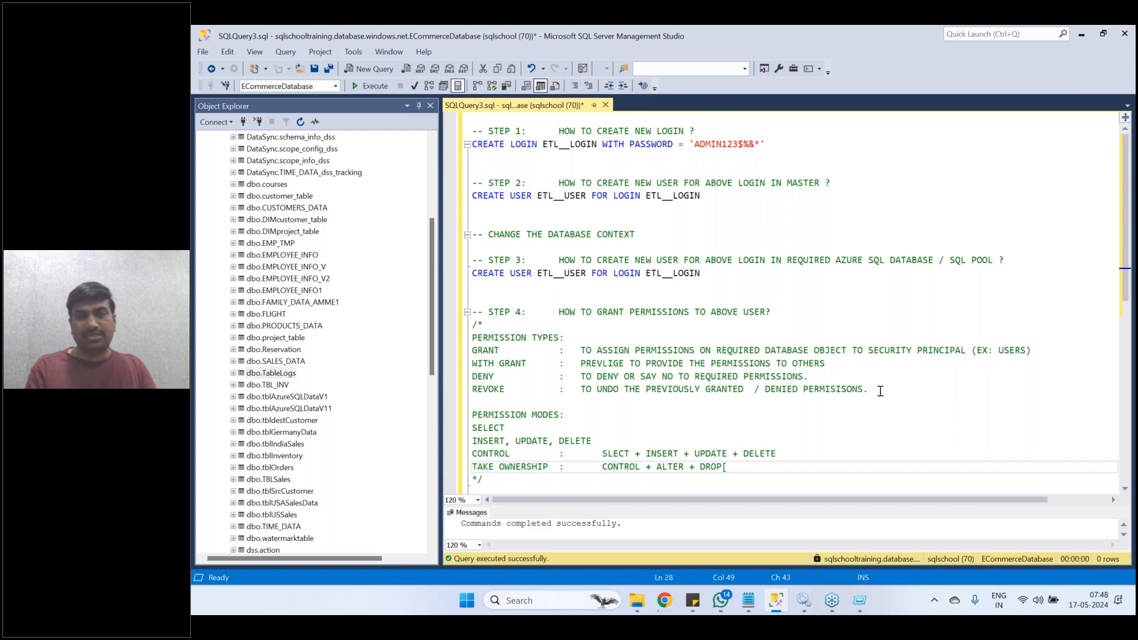
pyautogui.write(' + T')
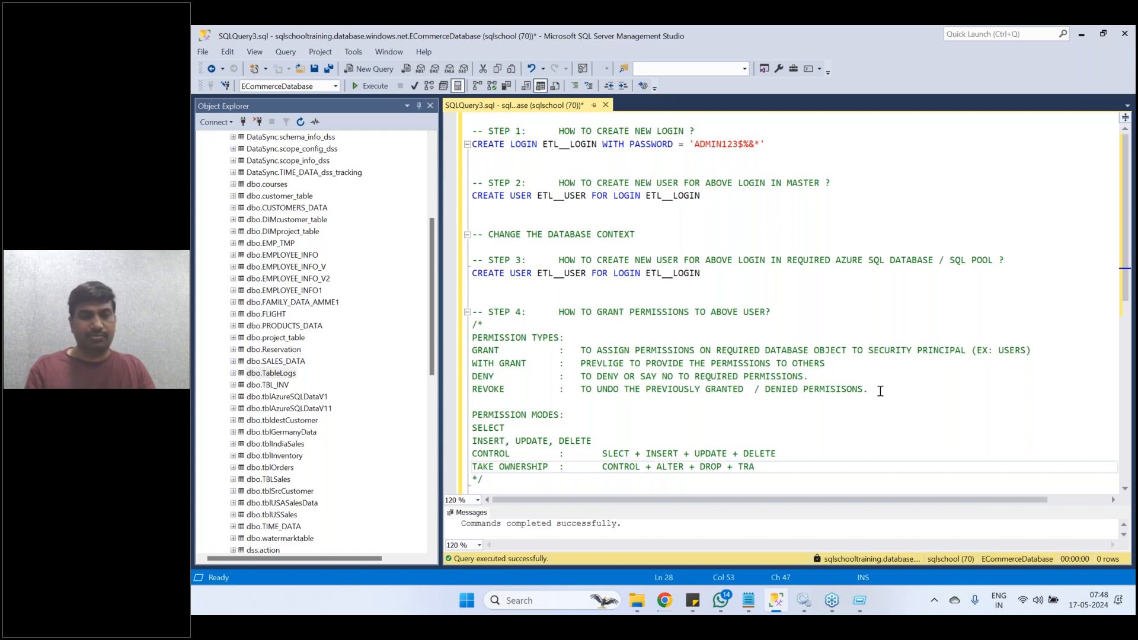
pyautogui.write('RUNCATE')
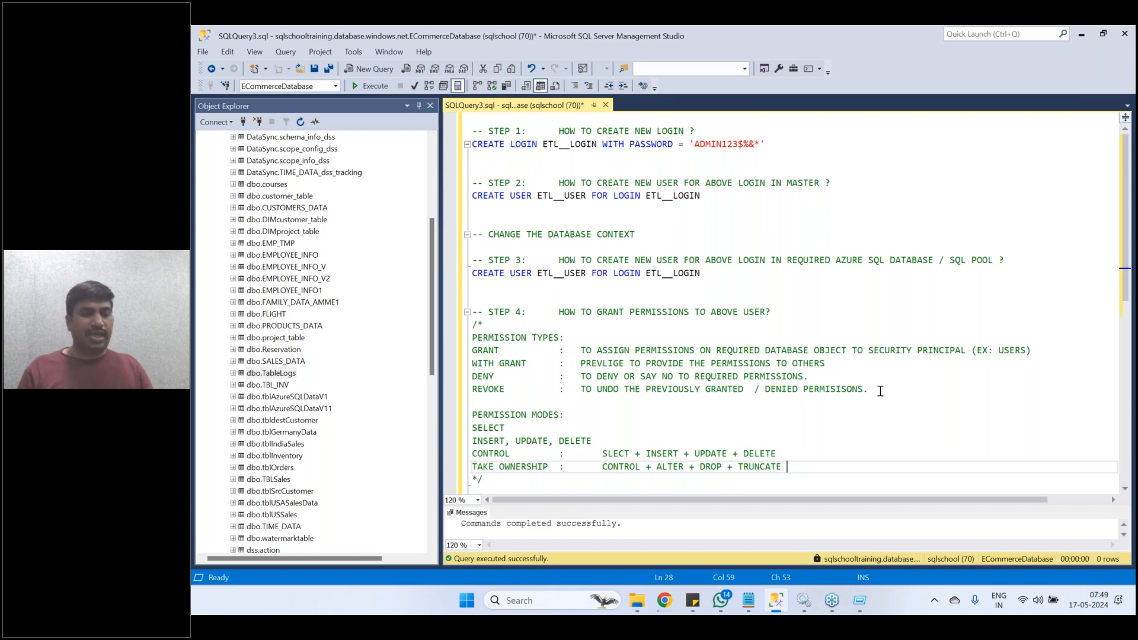
pyautogui.hotkey('shift', 'alt', 'Return')
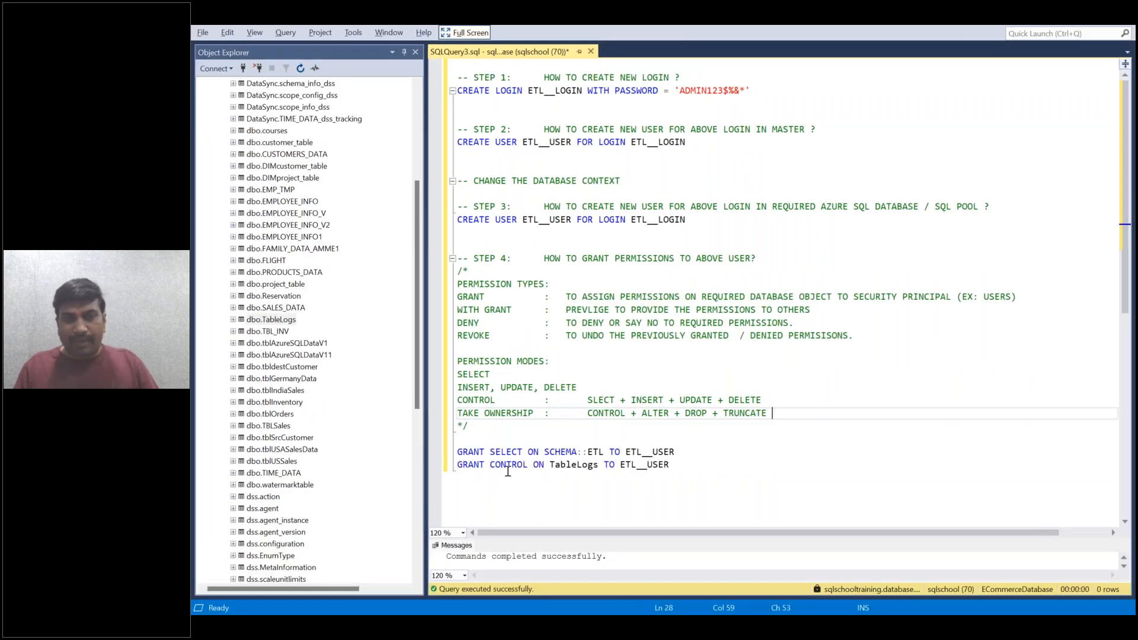
# - Append WITH GRANT OPTION to the GRANT CONTROL on TableLogs statement and run it
pyautogui.click(676, 466)
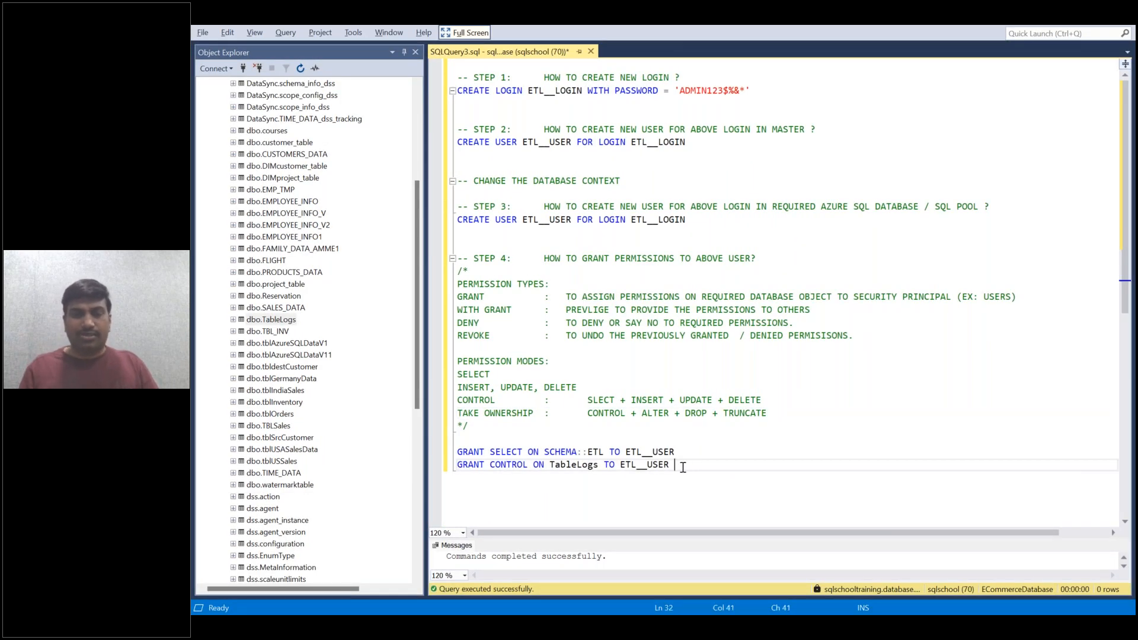
pyautogui.write('WITH GR')
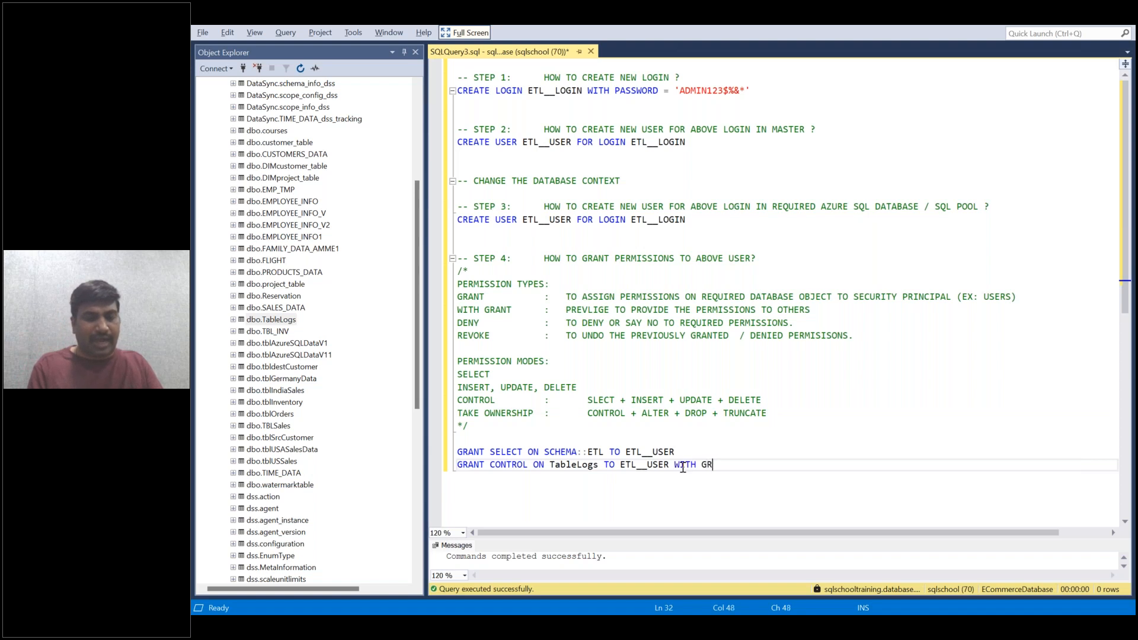
pyautogui.write('ANT OPTION')
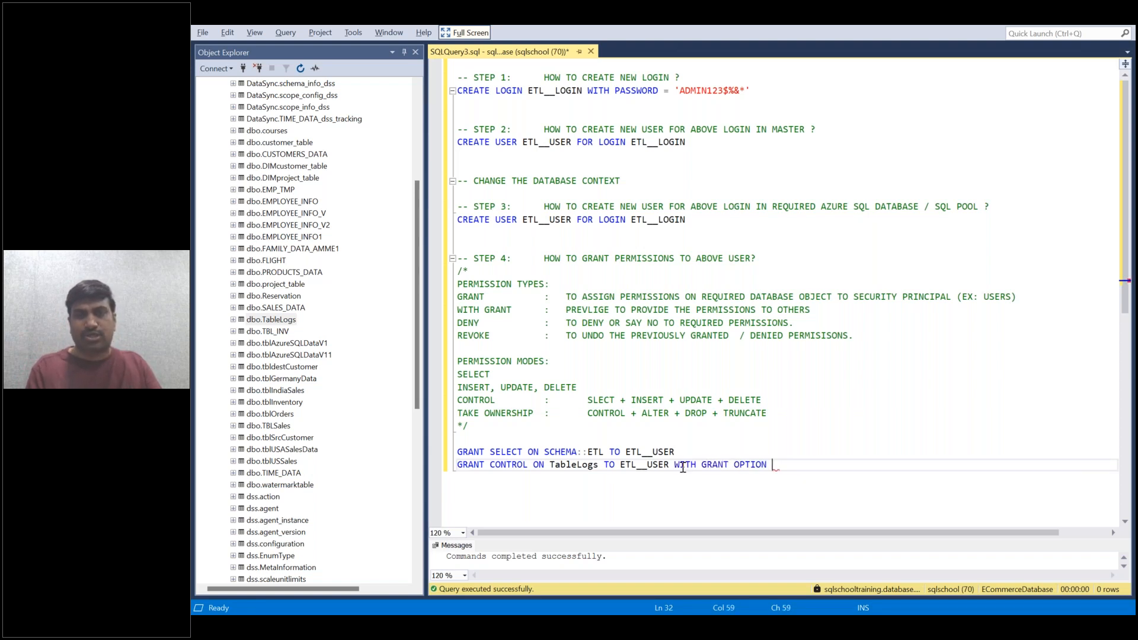
pyautogui.hotkey('shift', 'Home')
pyautogui.press('F5')
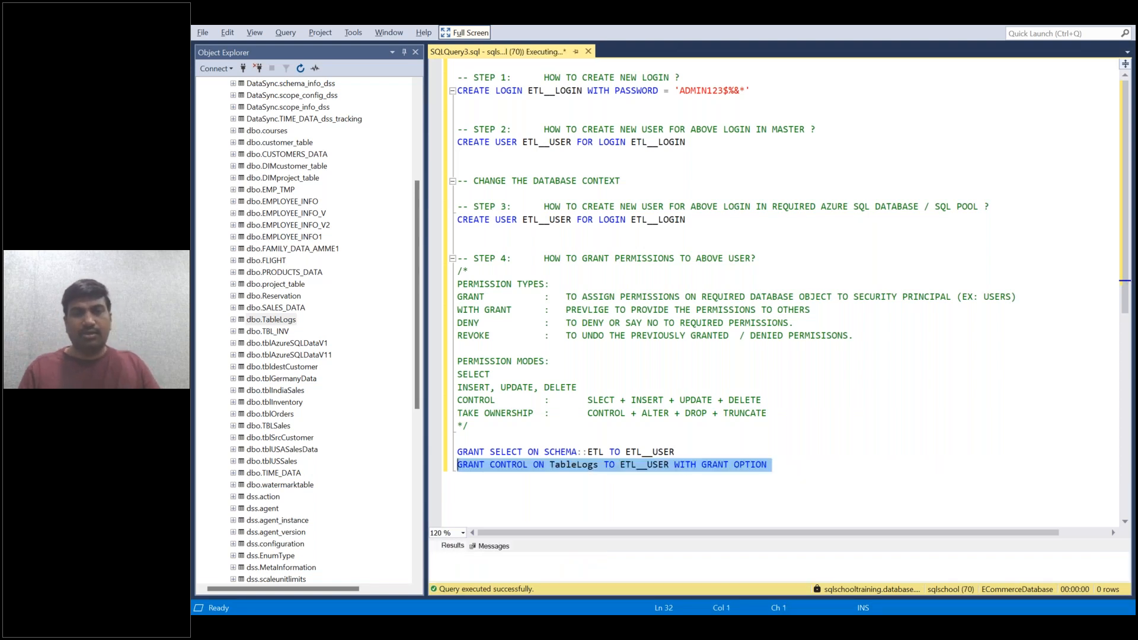
# - Highlight ETL__USER, CONTROL, TableLogs and the ETL schema in the grant statements while explaining
pyautogui.doubleClick(643, 464)
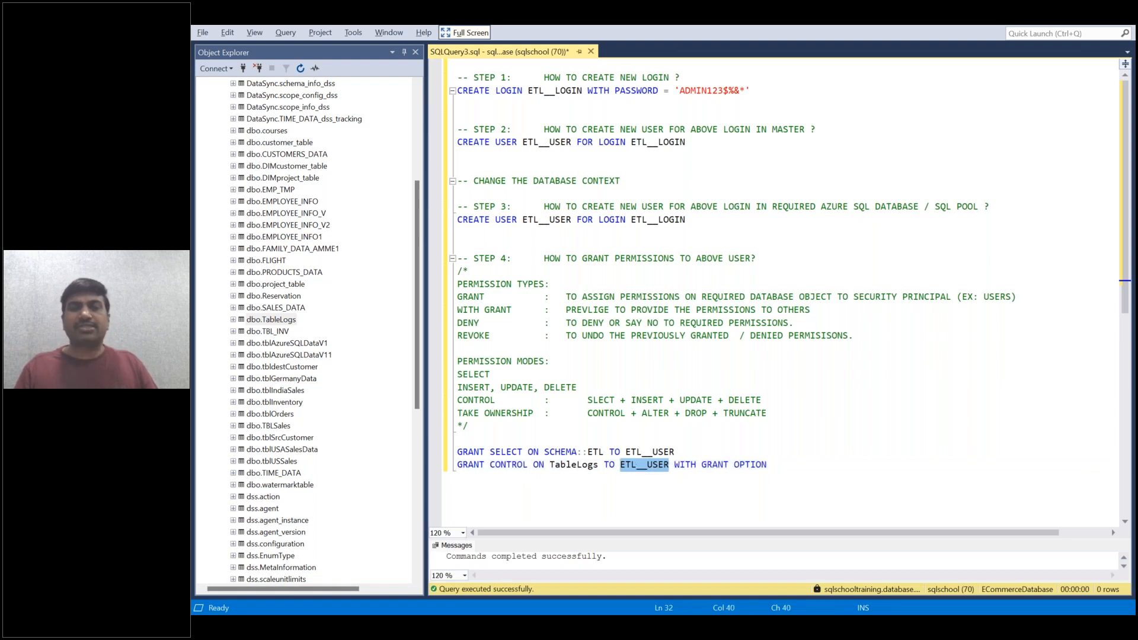
pyautogui.moveTo(659, 539); pyautogui.dragTo(659, 512)
pyautogui.doubleClick(506, 464)
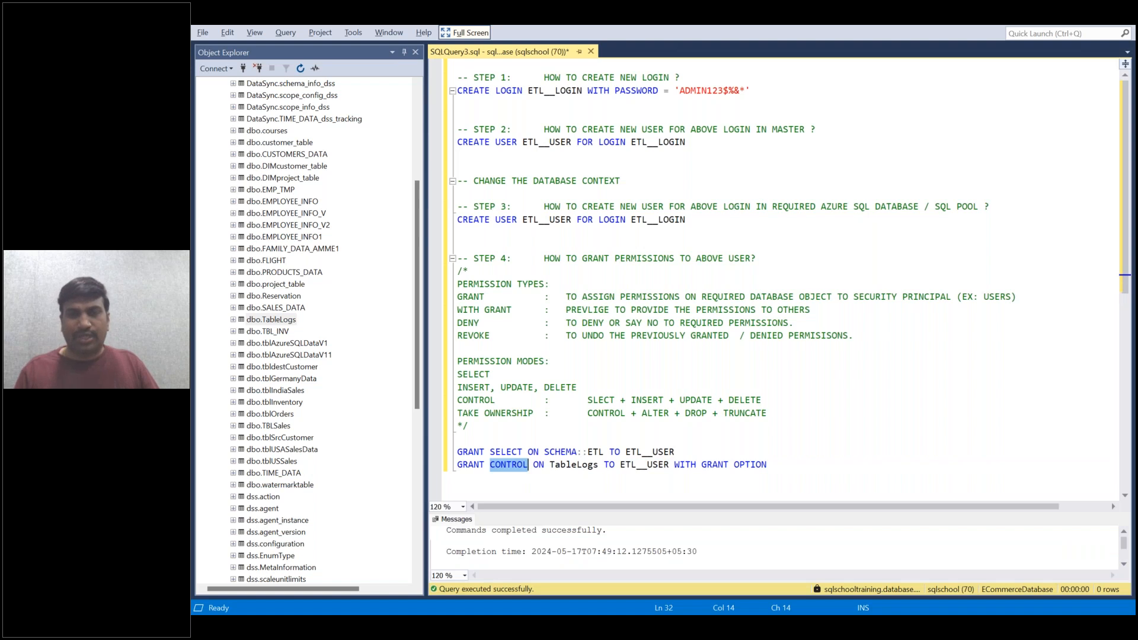
pyautogui.moveTo(597, 464); pyautogui.dragTo(550, 465)
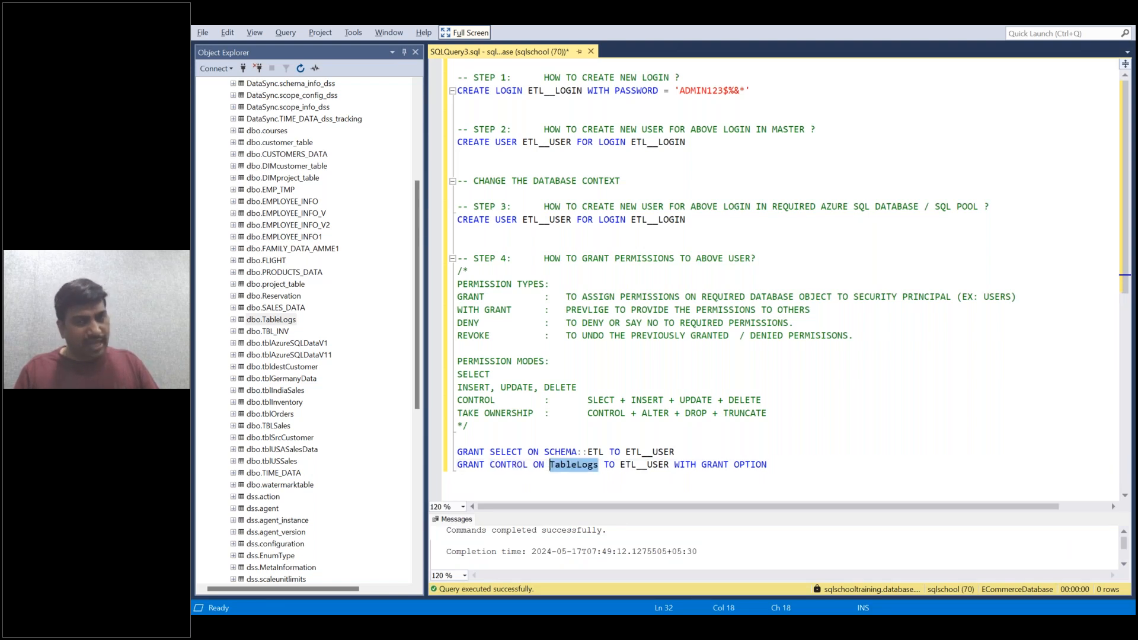
pyautogui.click(618, 485)
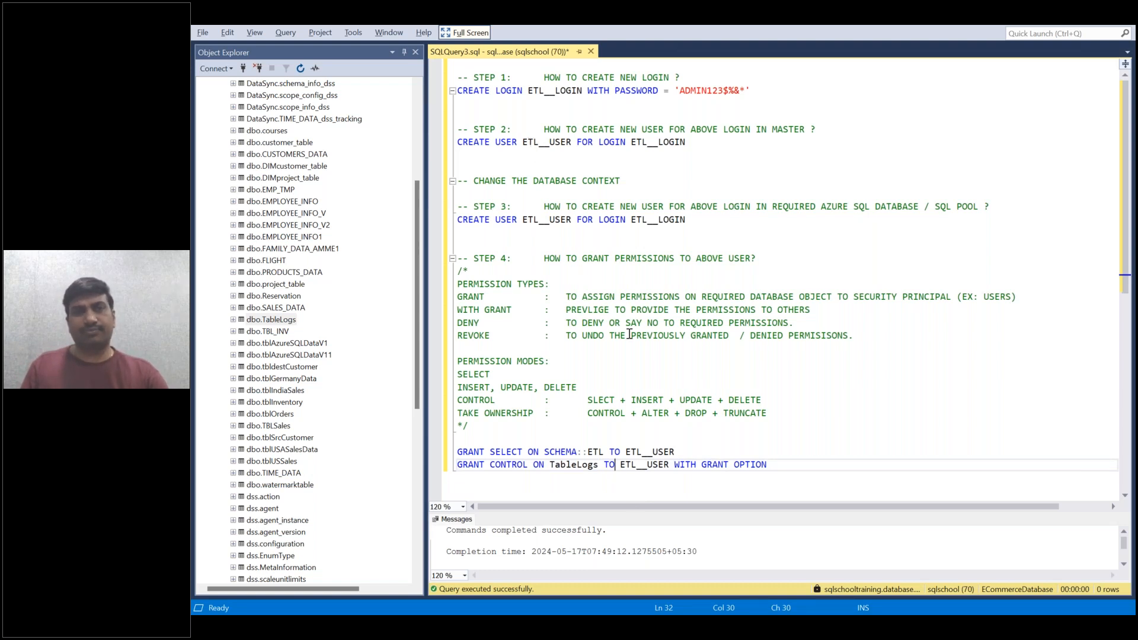
pyautogui.click(529, 475)
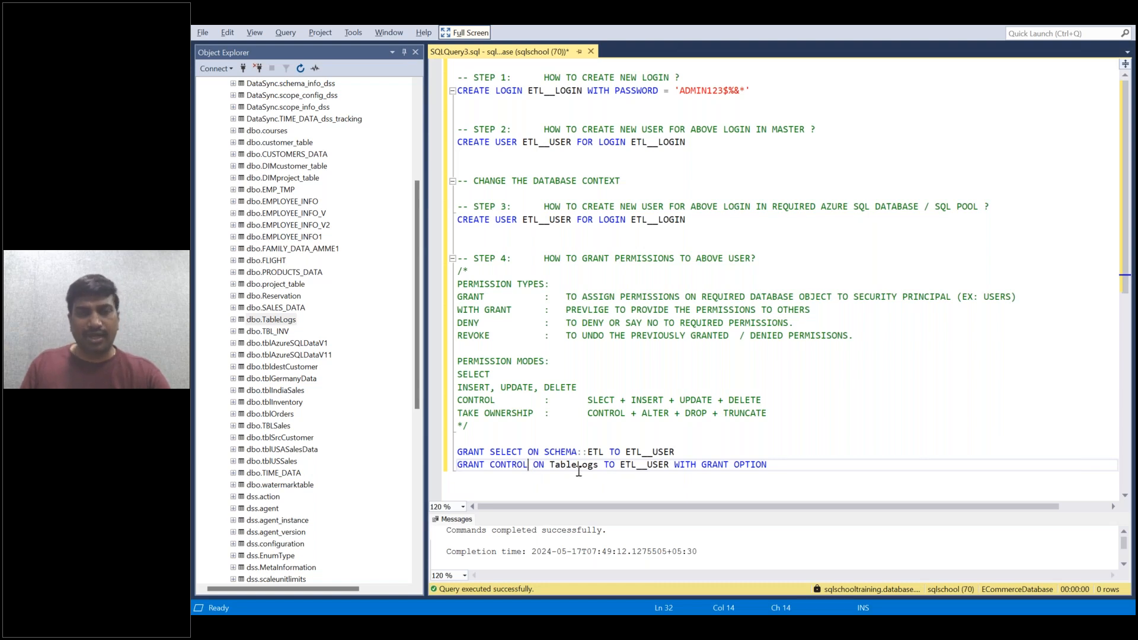
pyautogui.doubleClick(595, 452)
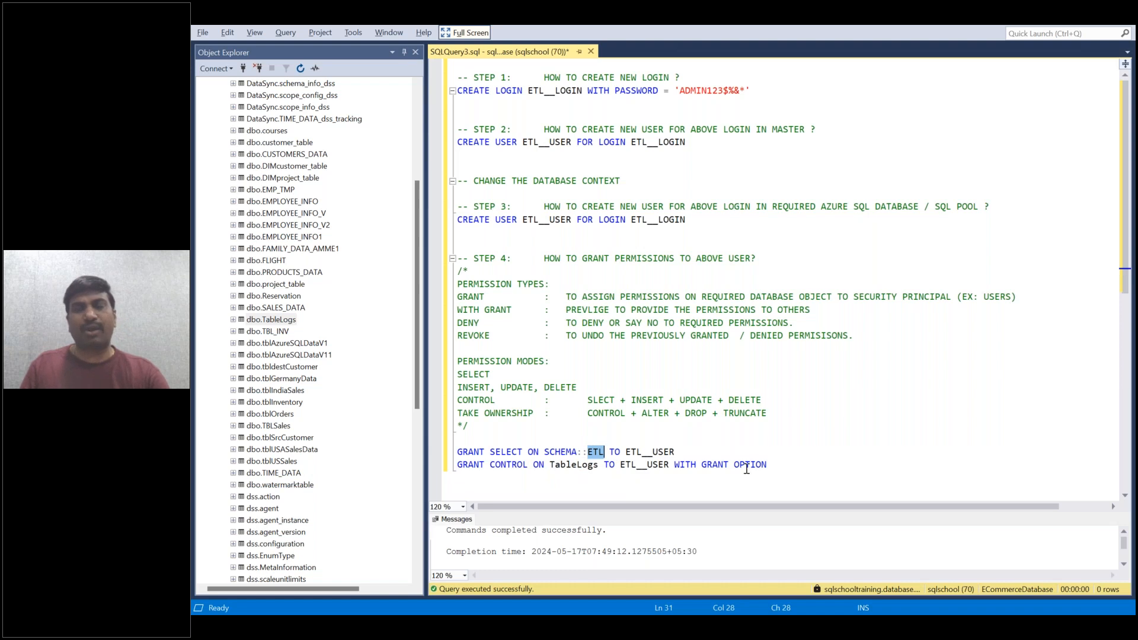
# - Highlight the ETL__LOGIN login, its password, the CREATE USER and GRANT SELECT statements
pyautogui.click(555, 89)
pyautogui.doubleClick(555, 90)
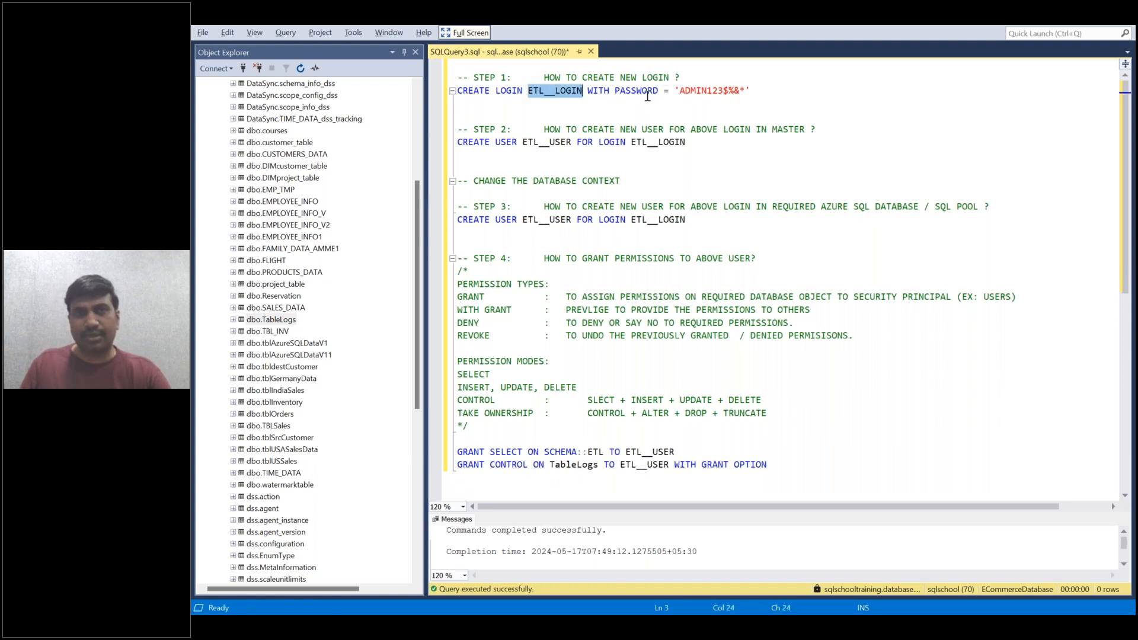
pyautogui.doubleClick(712, 92)
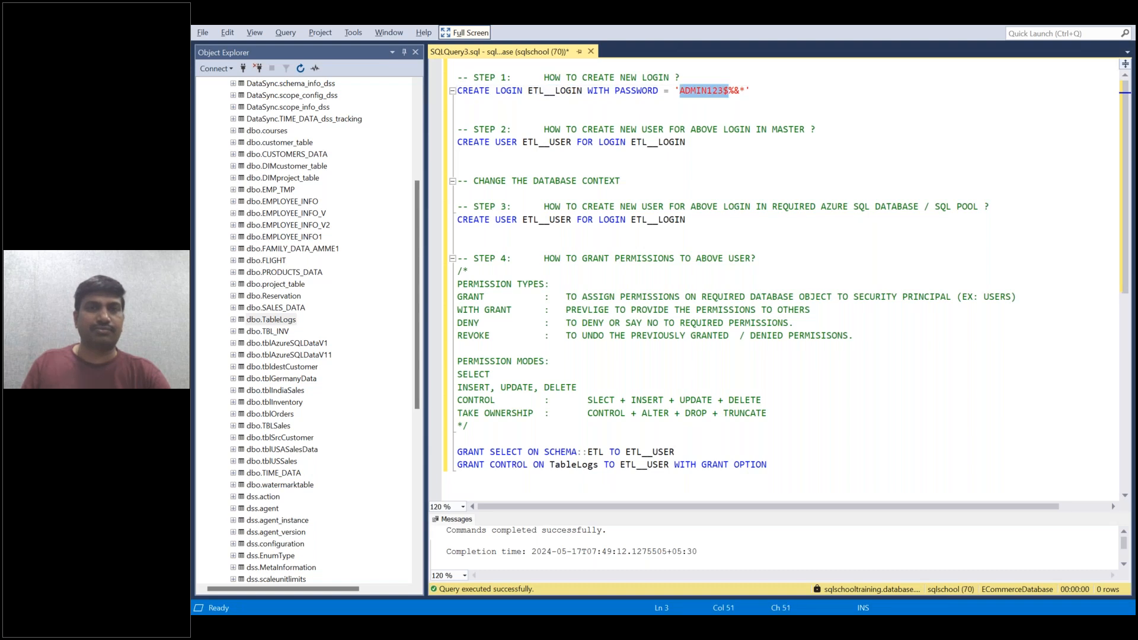
pyautogui.click(716, 146)
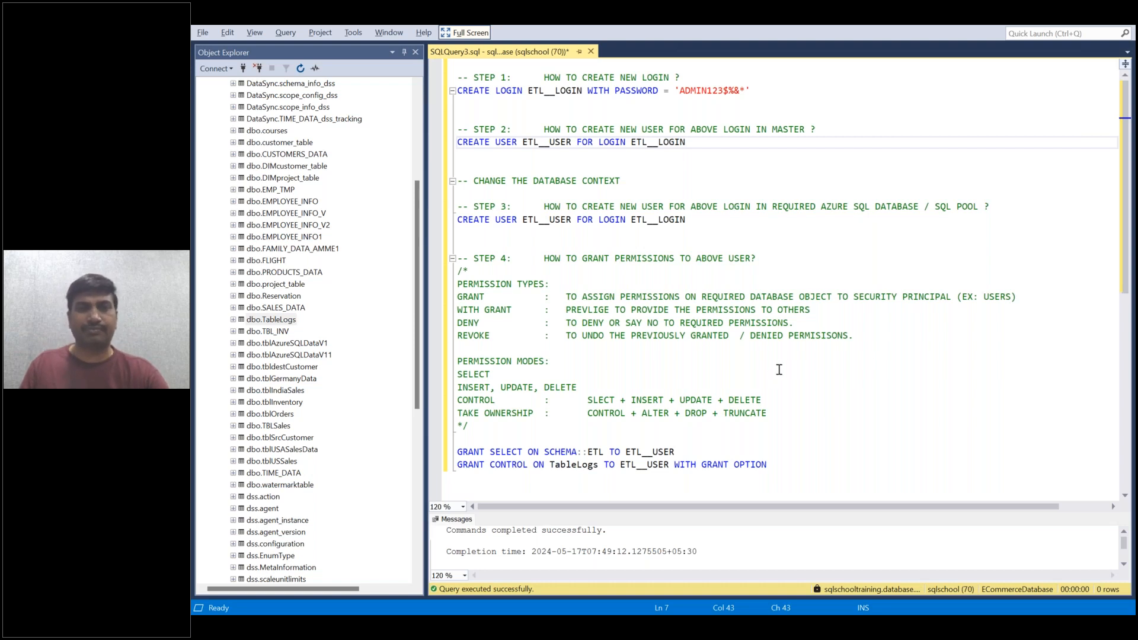
pyautogui.click(556, 91)
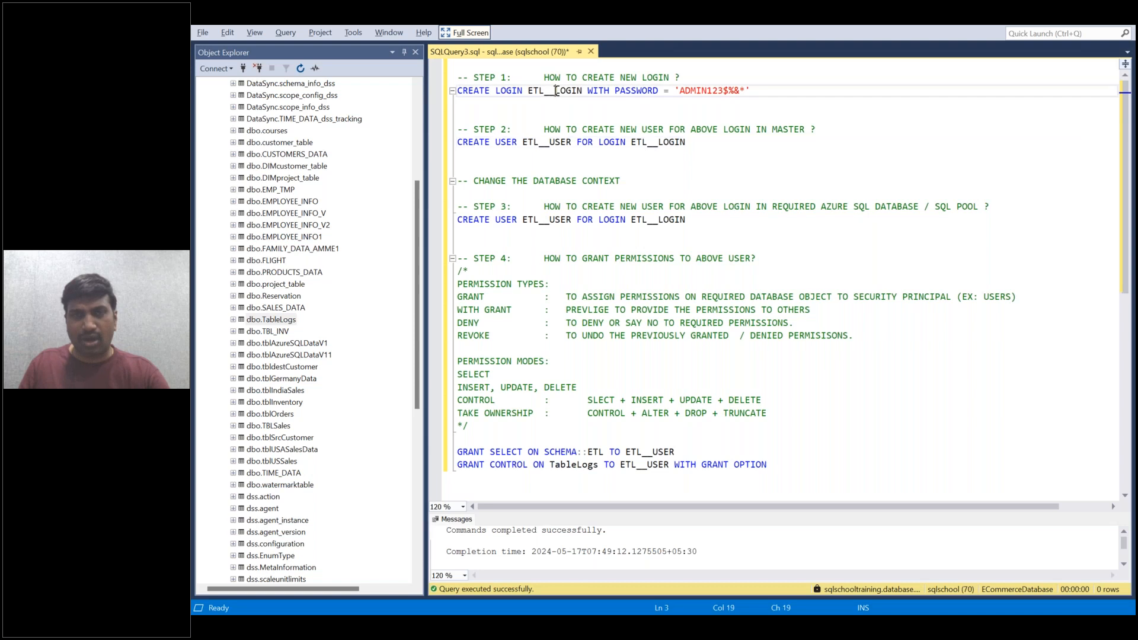
pyautogui.doubleClick(556, 90)
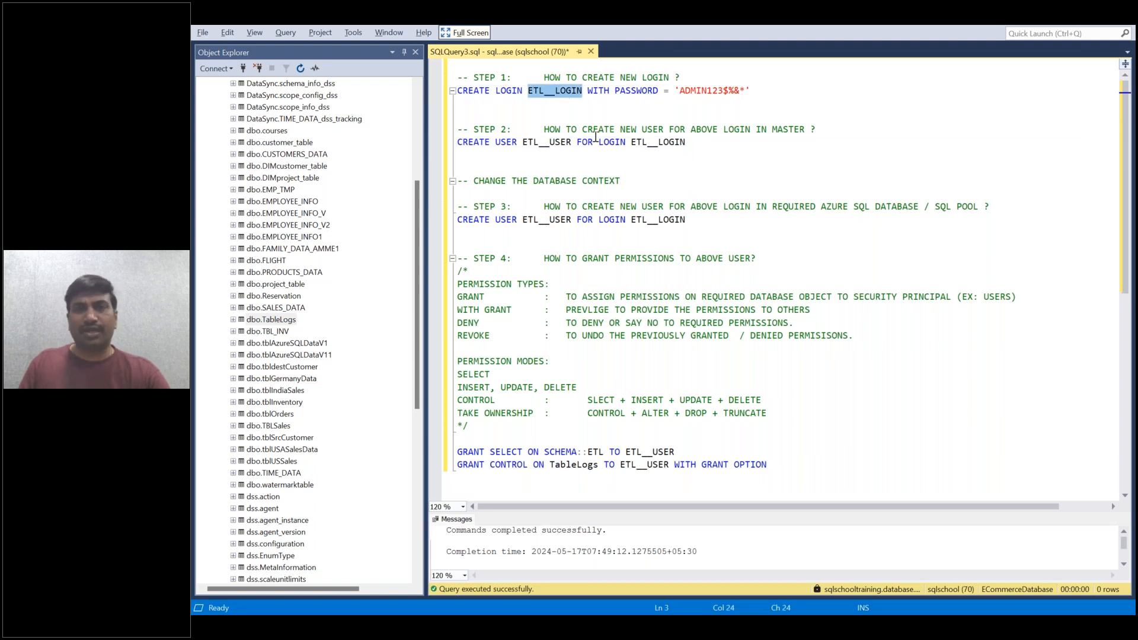
pyautogui.tripleClick(576, 219)
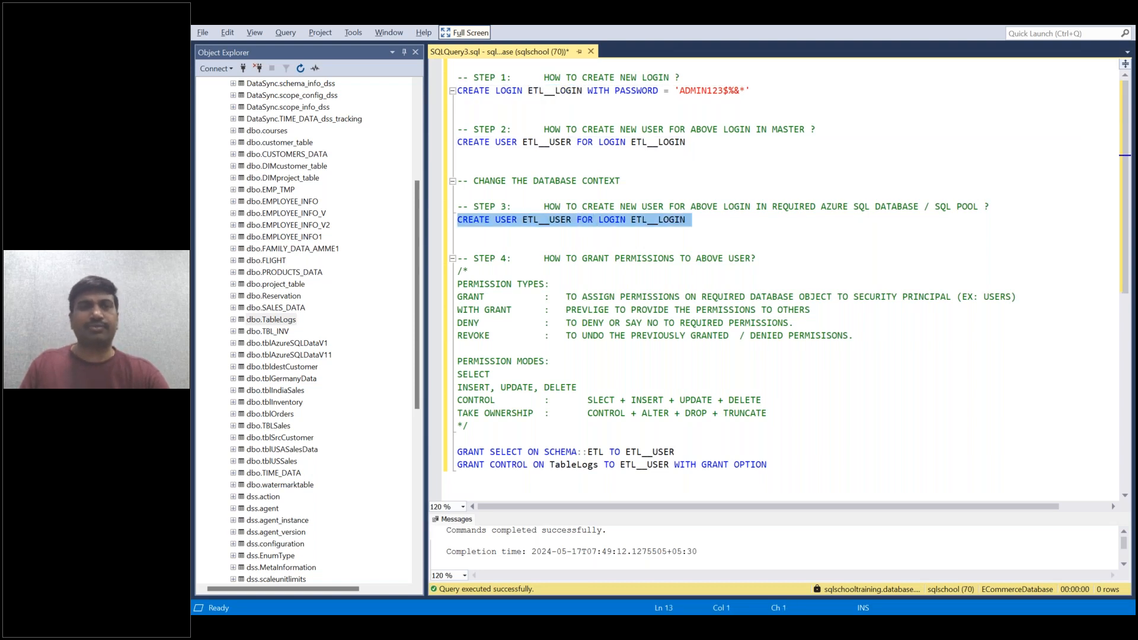
pyautogui.tripleClick(510, 452)
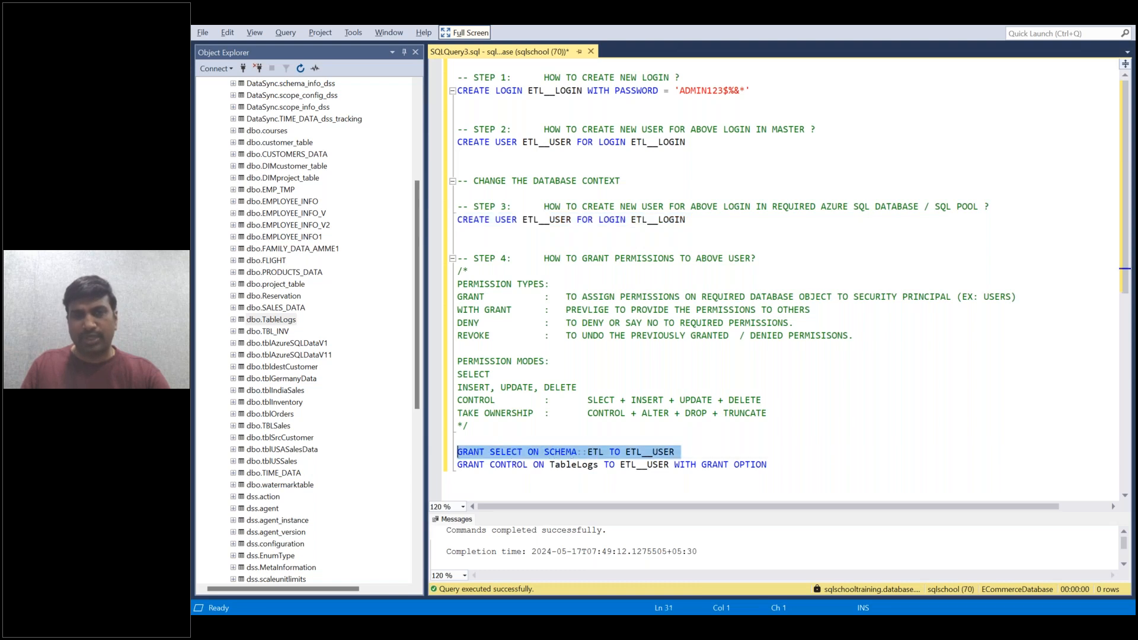
pyautogui.click(789, 468)
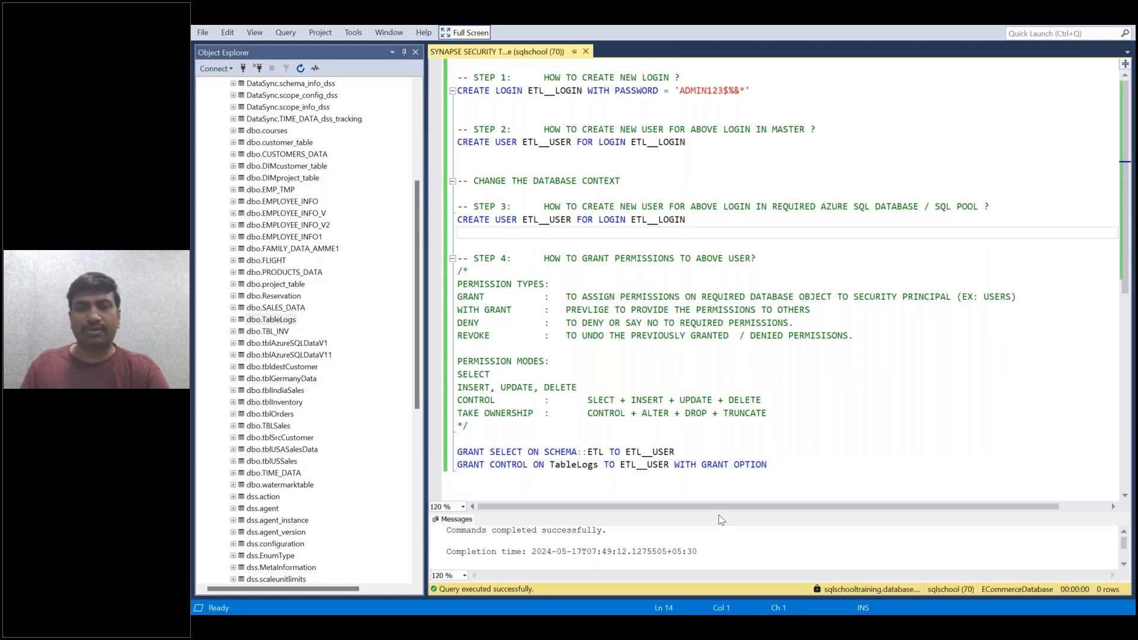
# - Add the comment '-- PLS TRY ABOVE IN SYNAPSE STUDIO' below the GRANT CONTROL line
pyautogui.click(779, 470)
pyautogui.press('Return')
pyautogui.press('Return')
pyautogui.write('-- ')
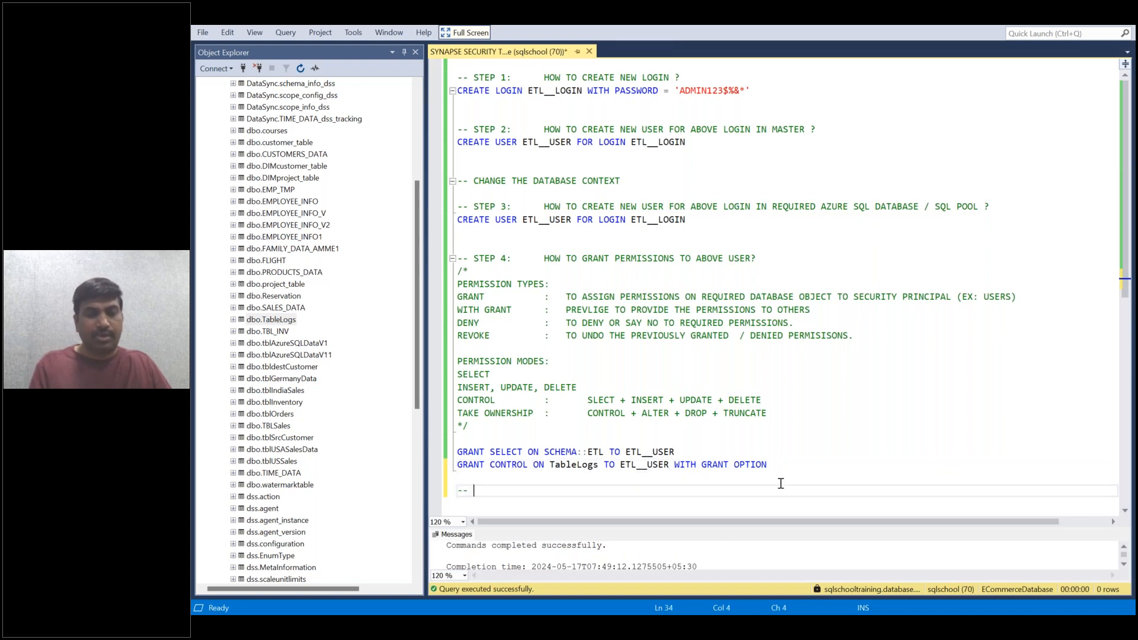
pyautogui.write('PLS TRY ')
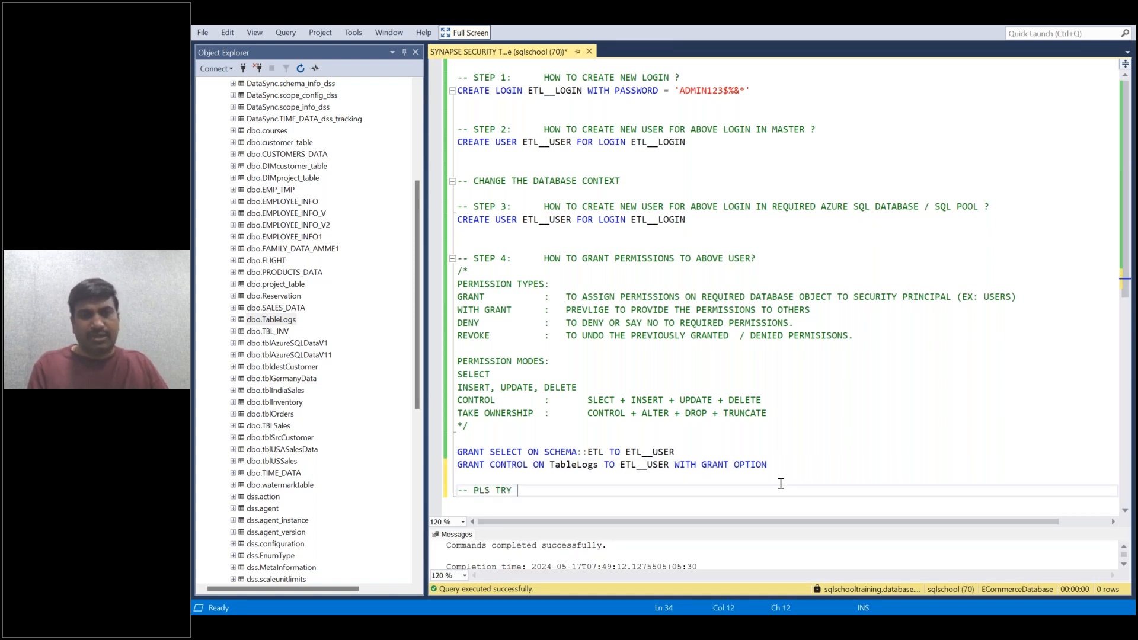
pyautogui.write('ABOVE IN')
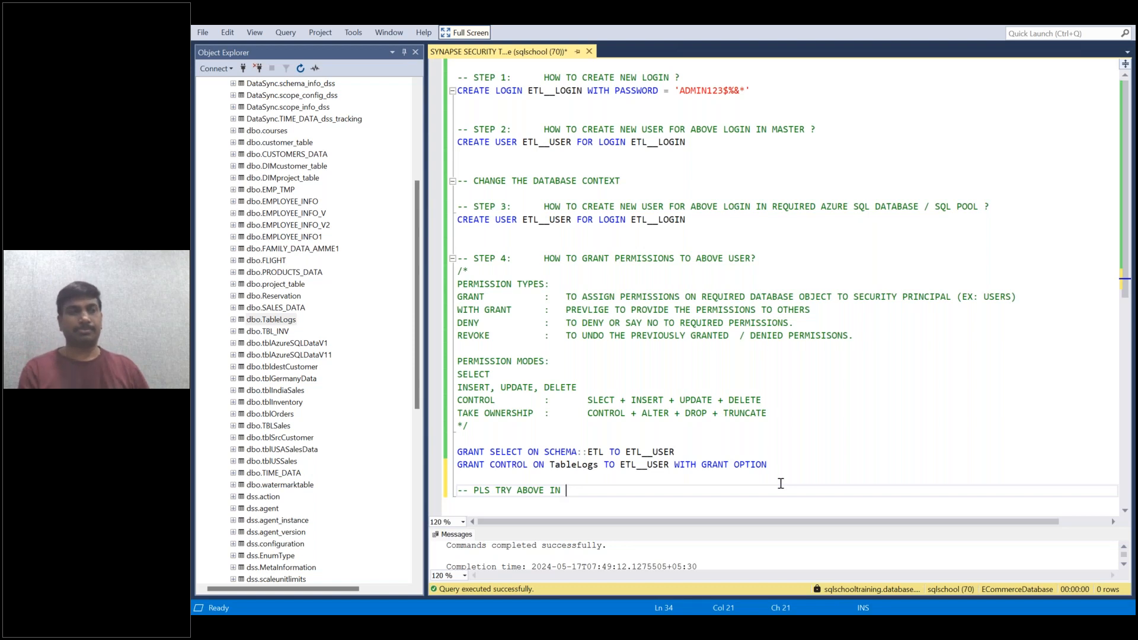
pyautogui.write('SYNAPSE')
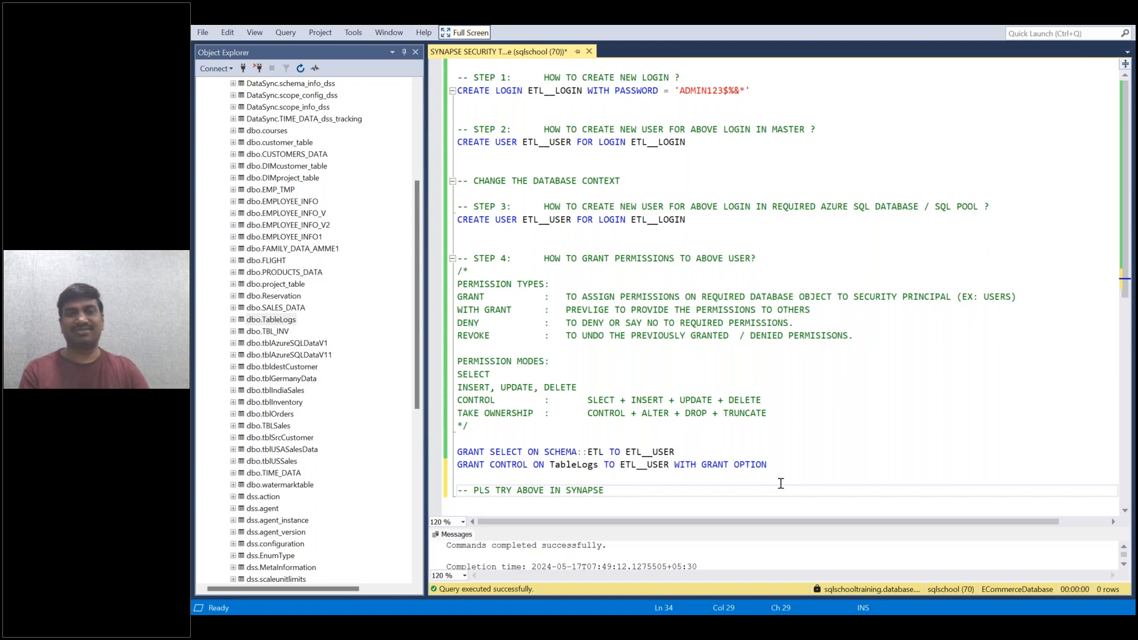
pyautogui.write('TUDIO')
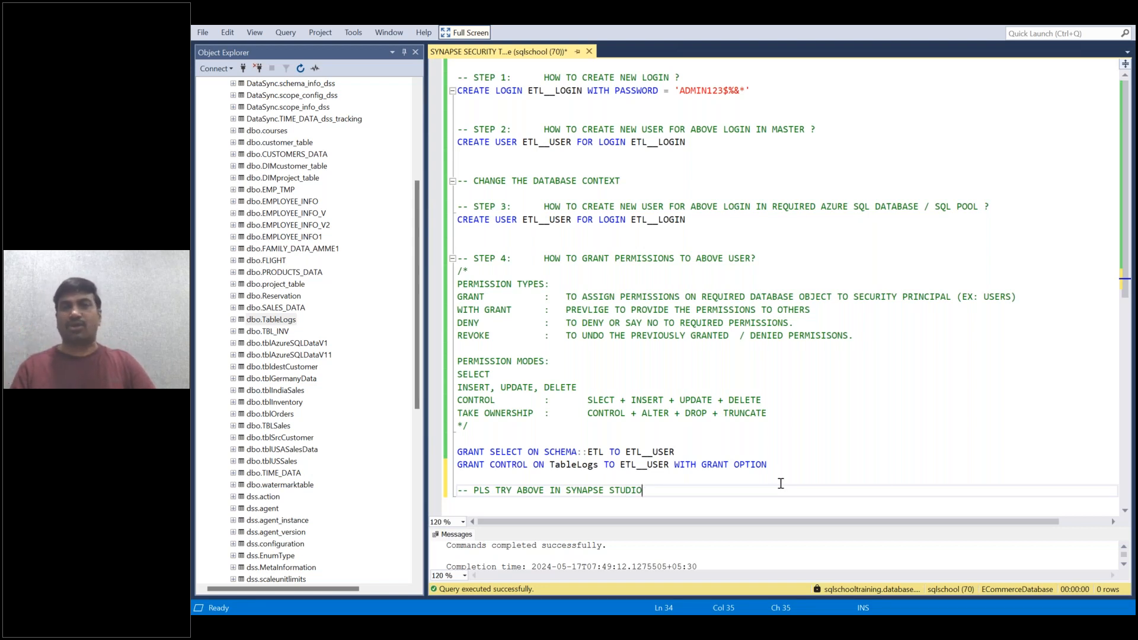
pyautogui.click(934, 206)
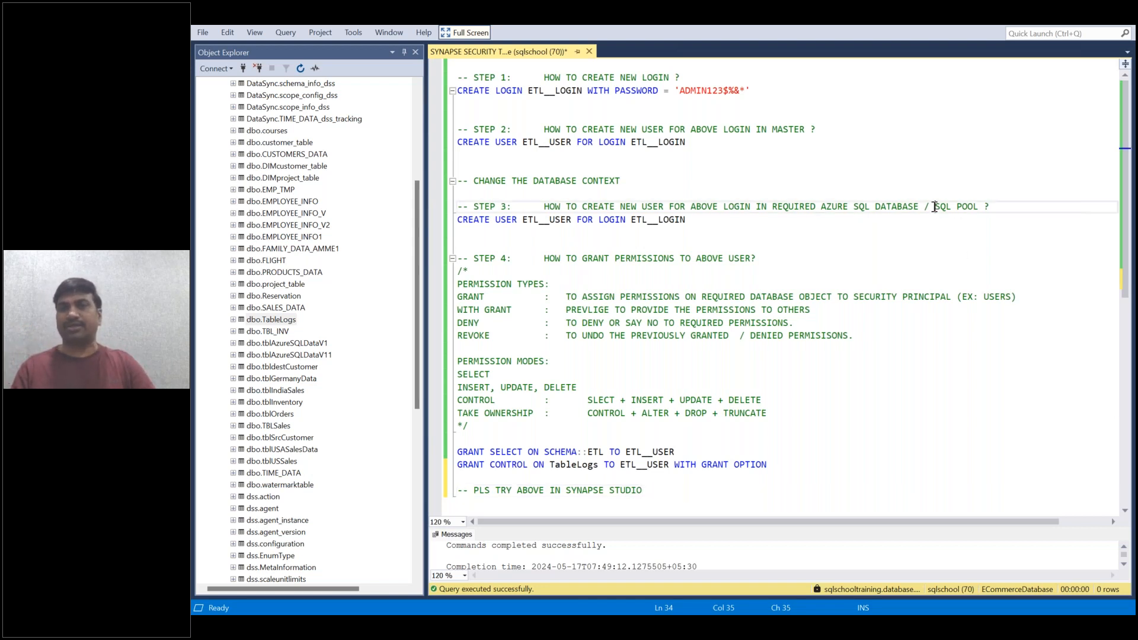
pyautogui.moveTo(934, 206); pyautogui.dragTo(979, 205)
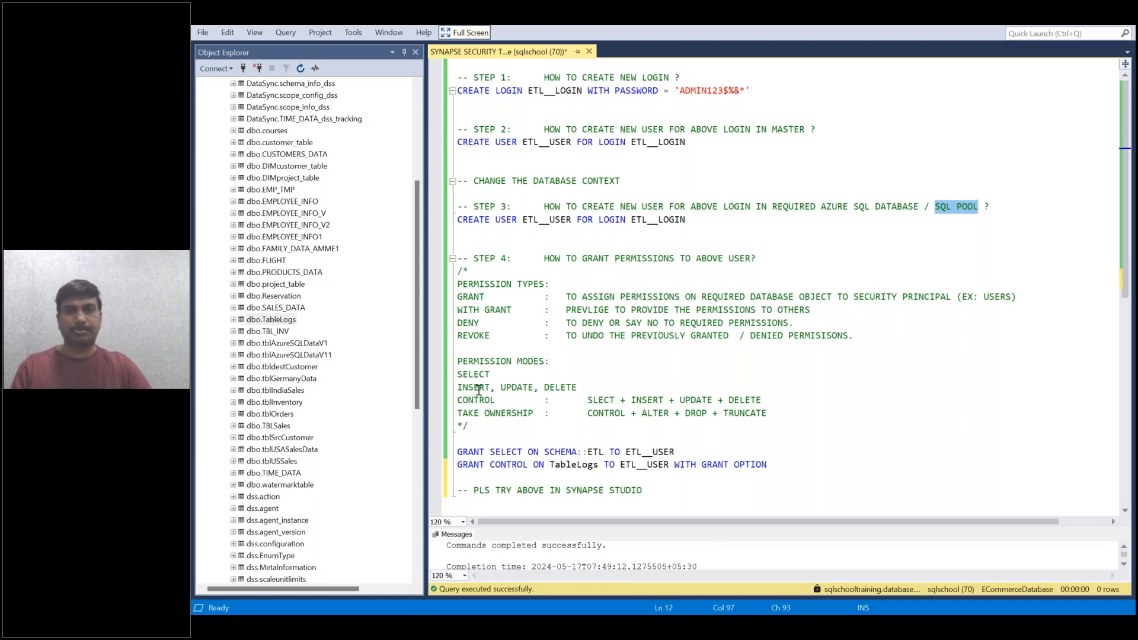
# - Save the script with its new Synapse Studio comment and switch to the Azure portal
pyautogui.click(666, 491)
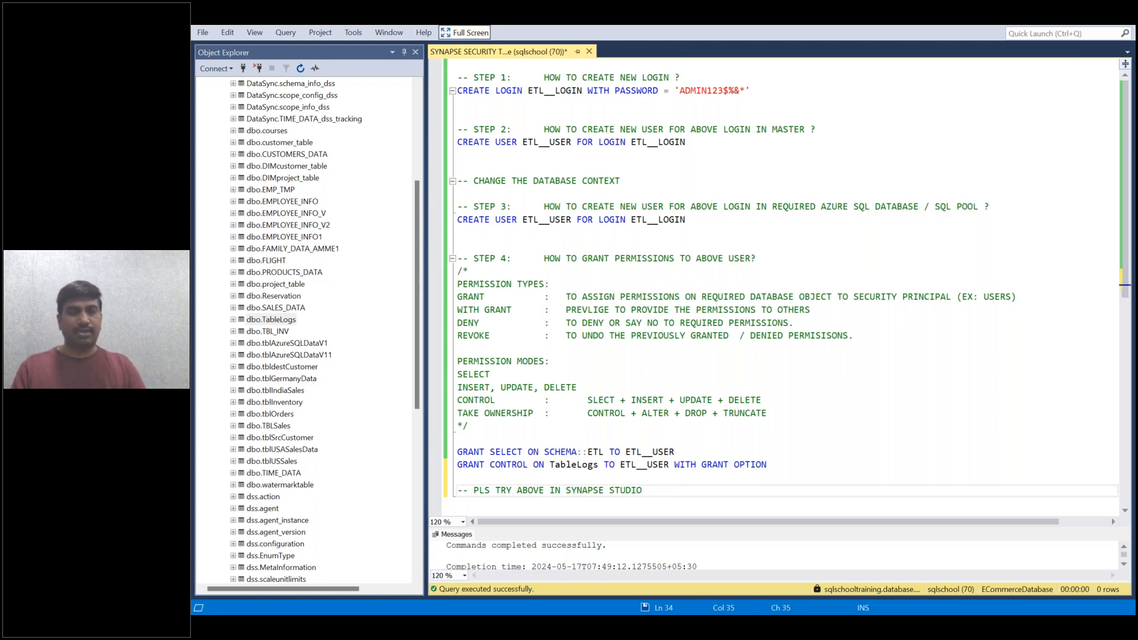
pyautogui.hotkey('ctrl', 's')
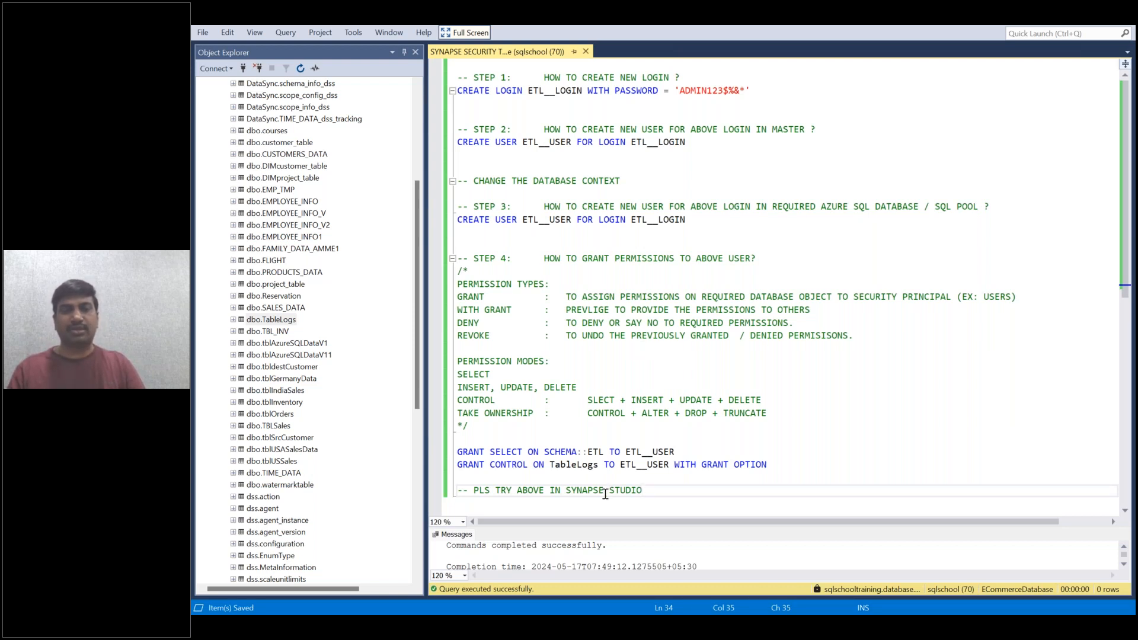
pyautogui.moveTo(474, 492); pyautogui.dragTo(664, 493)
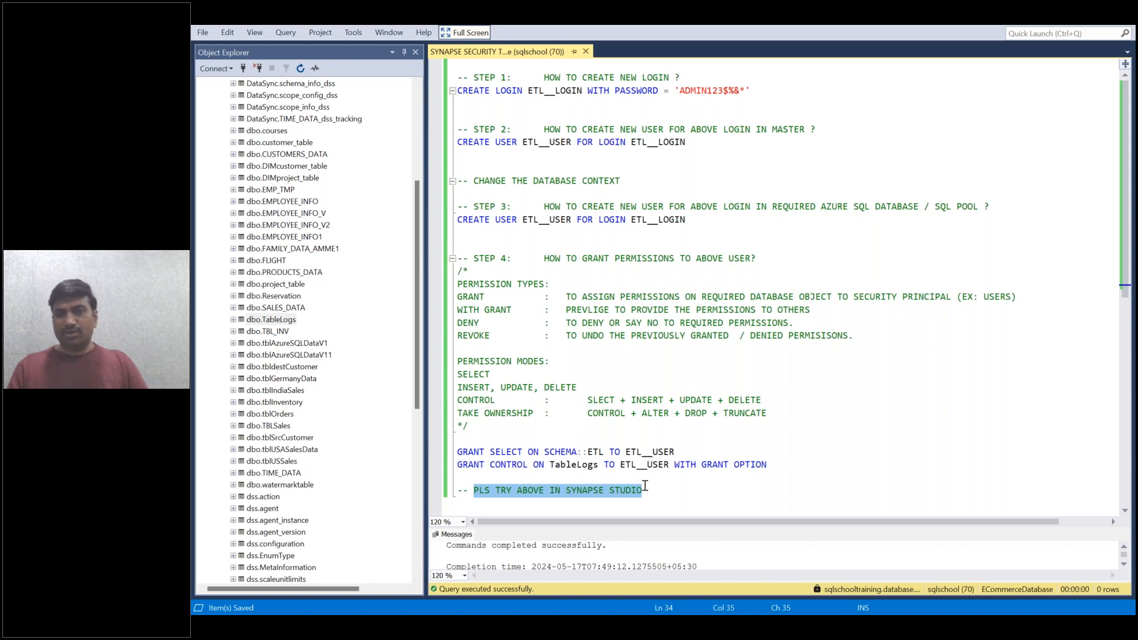
pyautogui.click(654, 490)
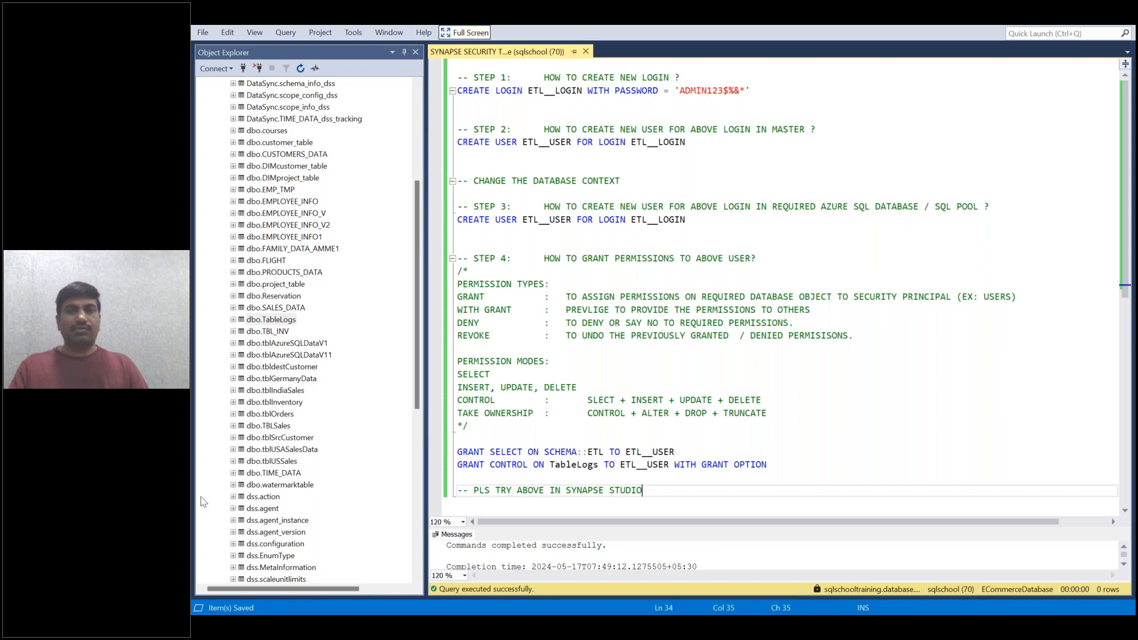
pyautogui.hotkey('alt', 'Tab')
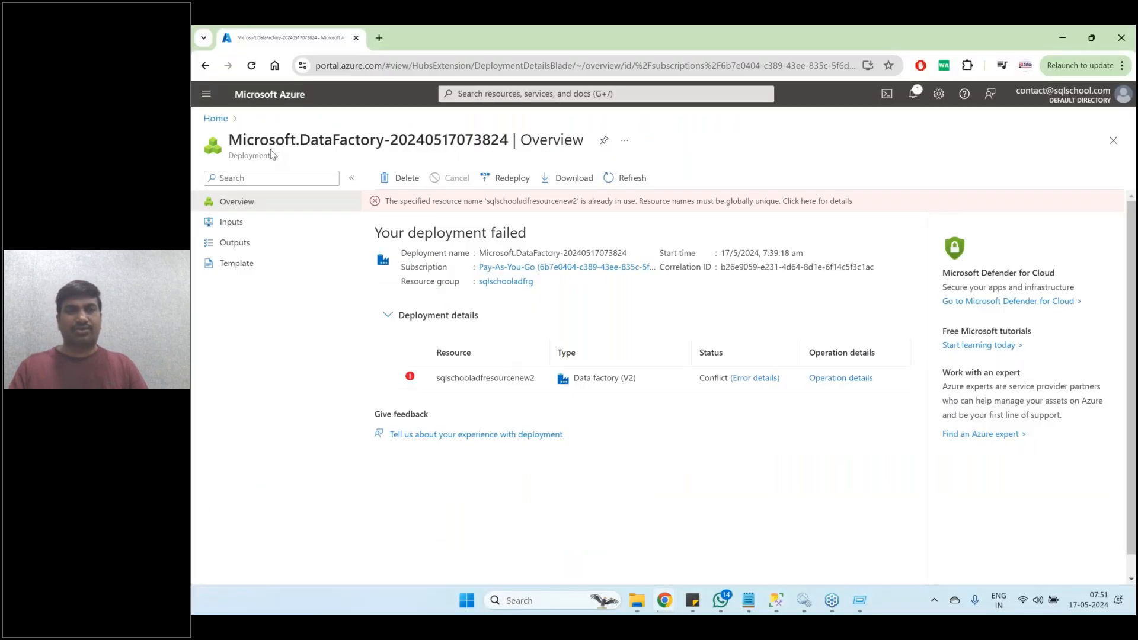
# - From the portal home, search the marketplace for 'DATA FAC' and start creating a Data Factory
pyautogui.click(216, 119)
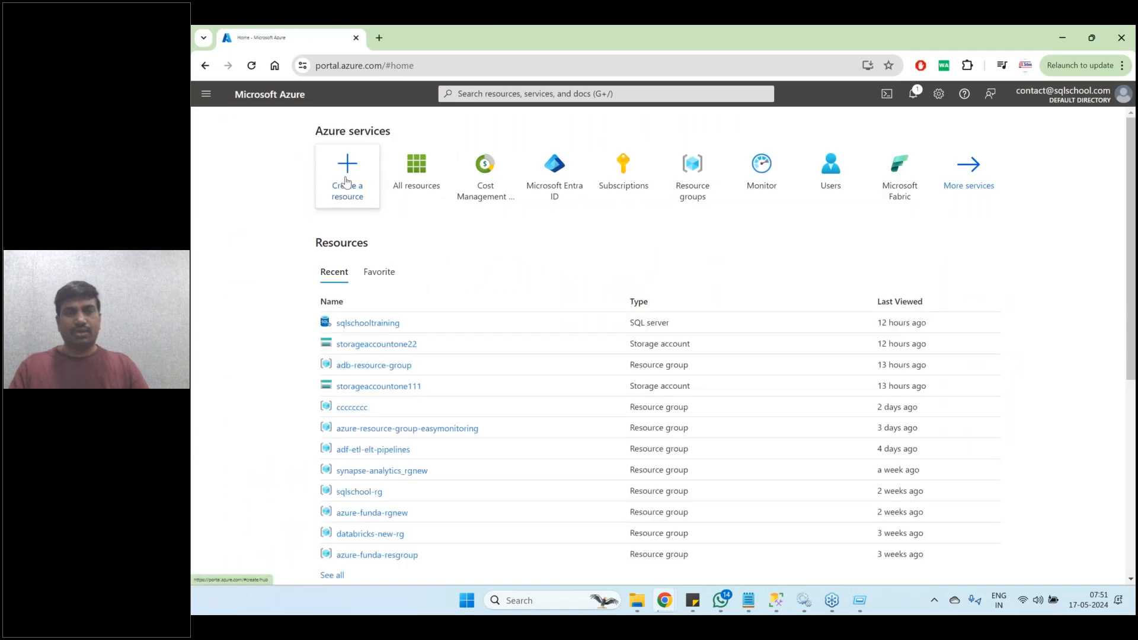
pyautogui.click(352, 182)
pyautogui.click(416, 179)
pyautogui.write('DATA FAC')
pyautogui.click(429, 208)
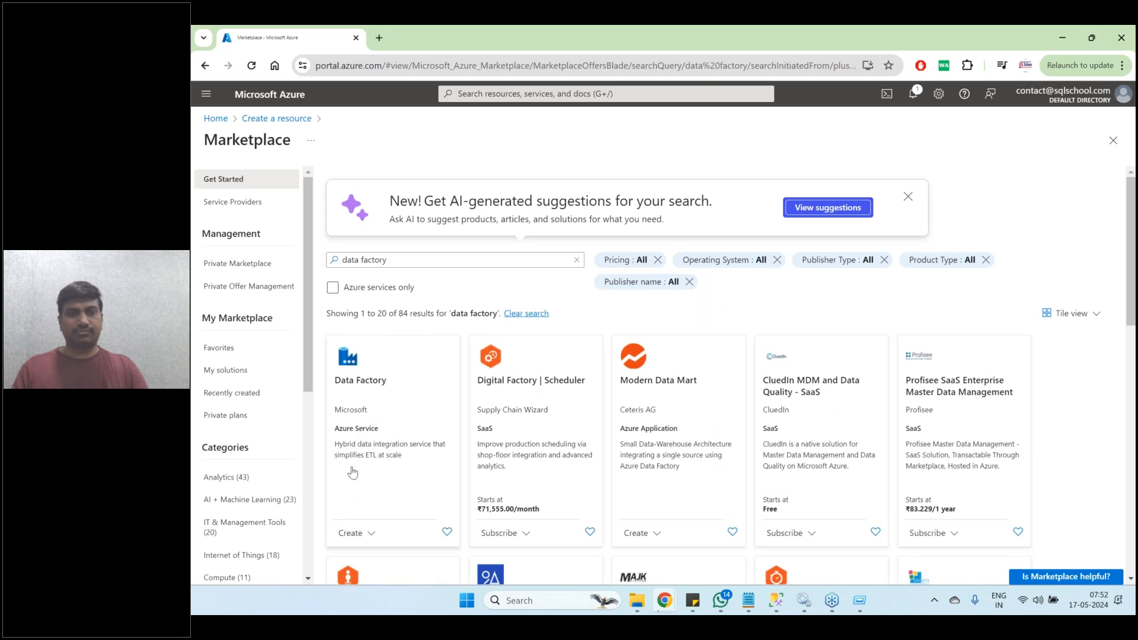
pyautogui.click(352, 471)
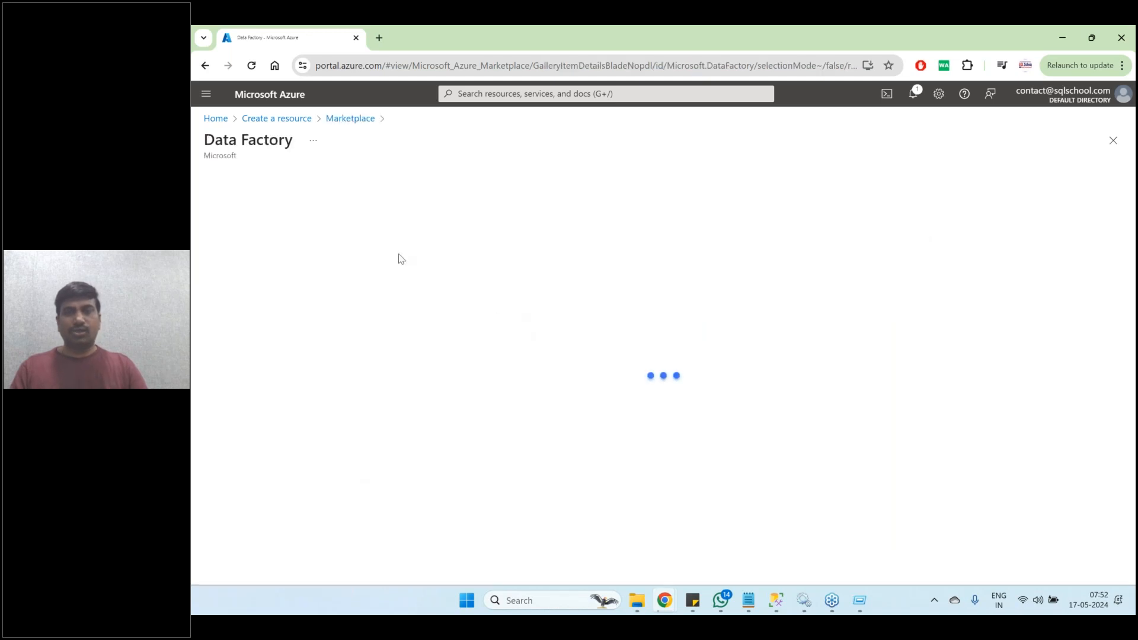
pyautogui.click(463, 268)
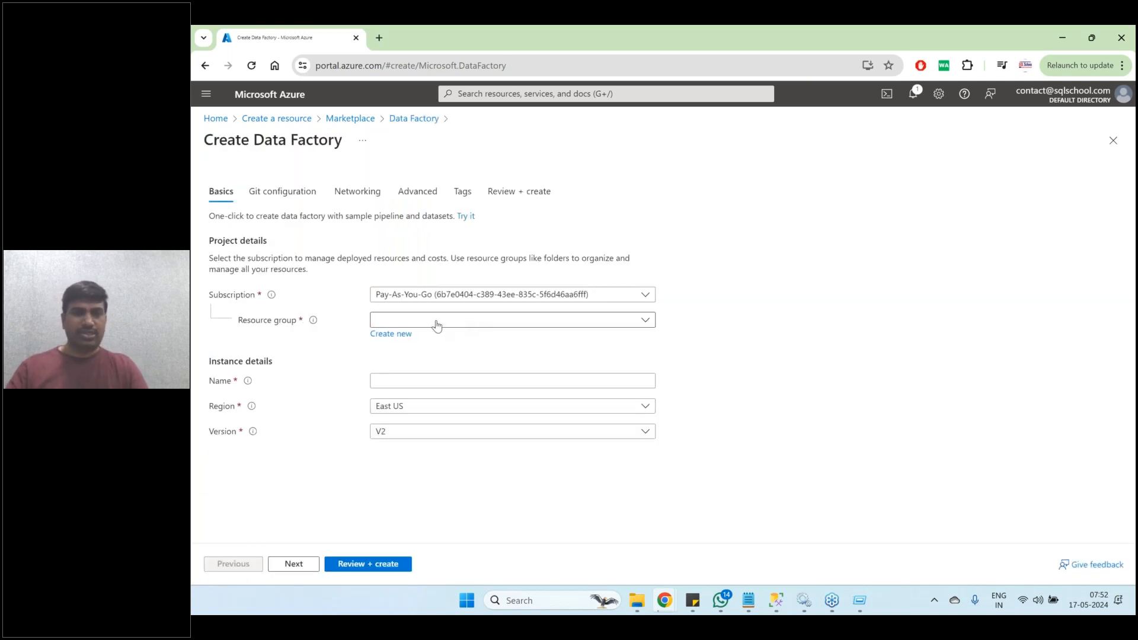
# - Create resource group sqlschooladfresourcegroupnew, name the factory sqlschooladfresourcenew, and submit for review and creation
pyautogui.click(392, 335)
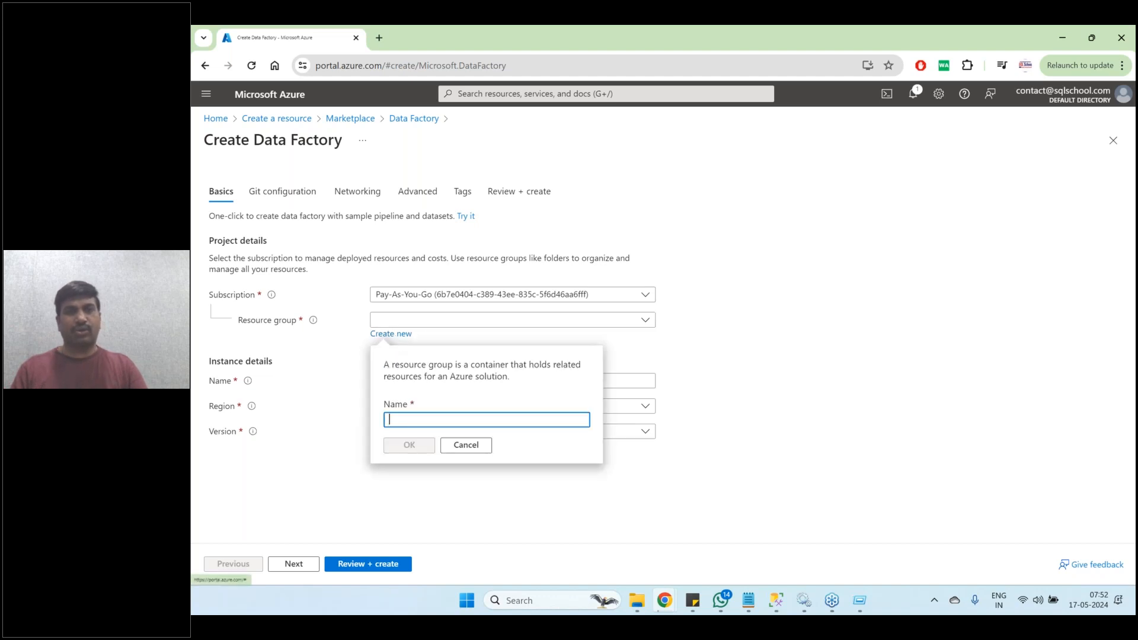
pyautogui.write('sqlsch')
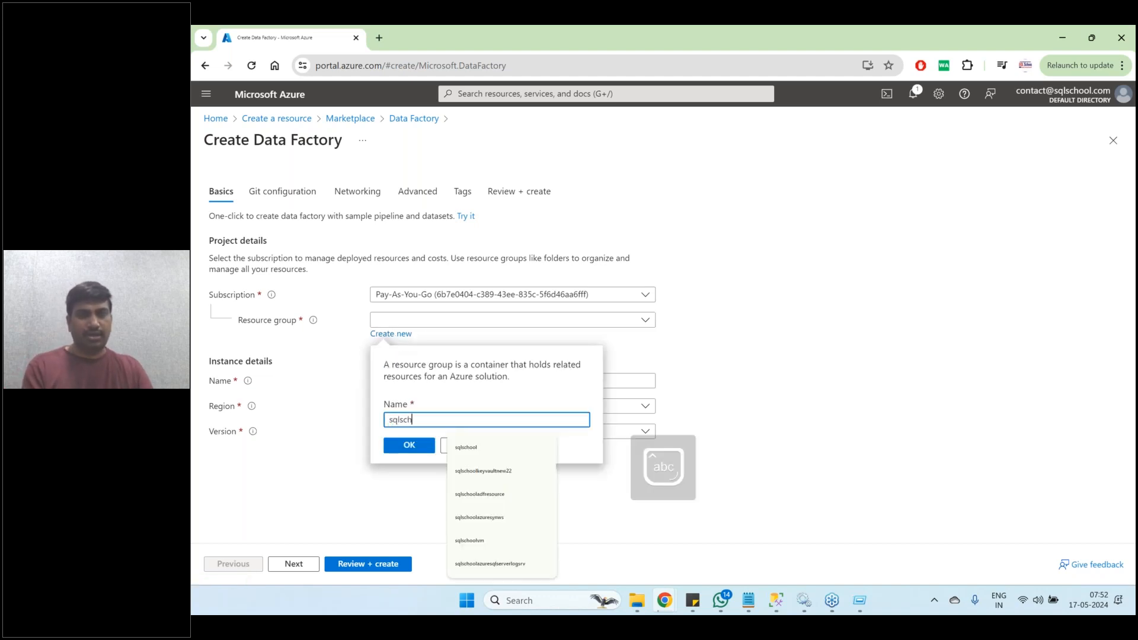
pyautogui.write('ooladfresour')
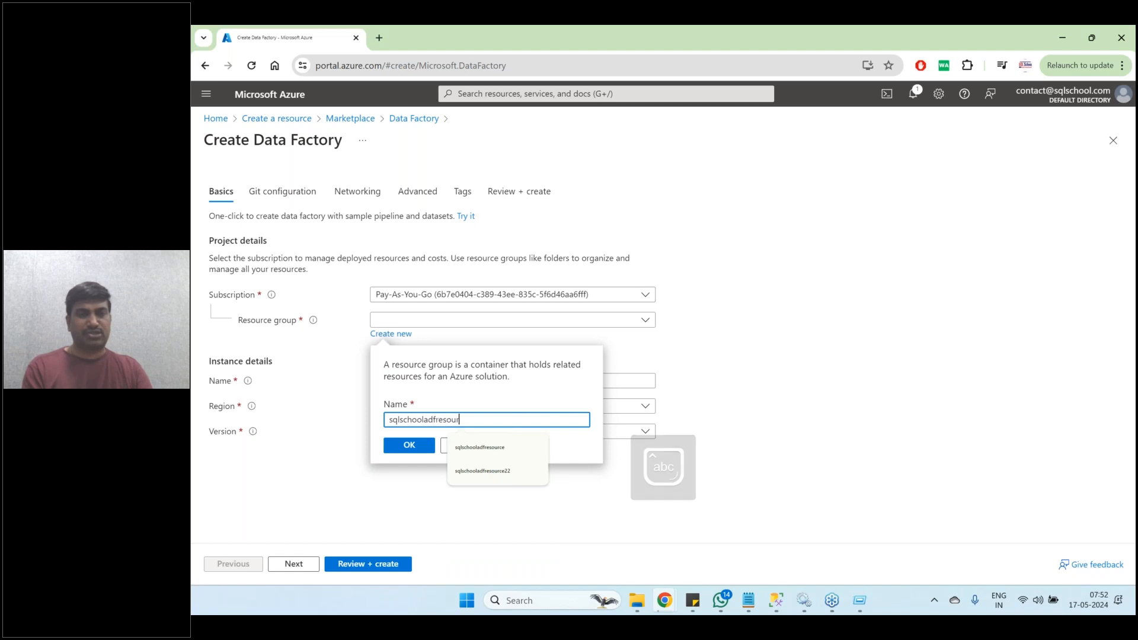
pyautogui.write('cegro')
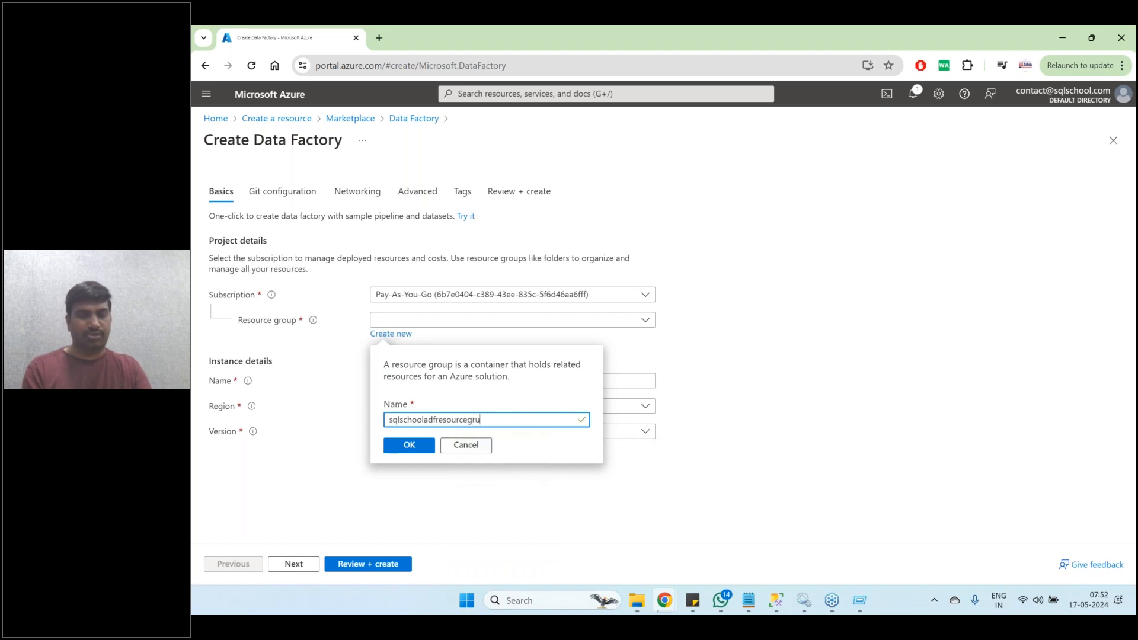
pyautogui.write('up')
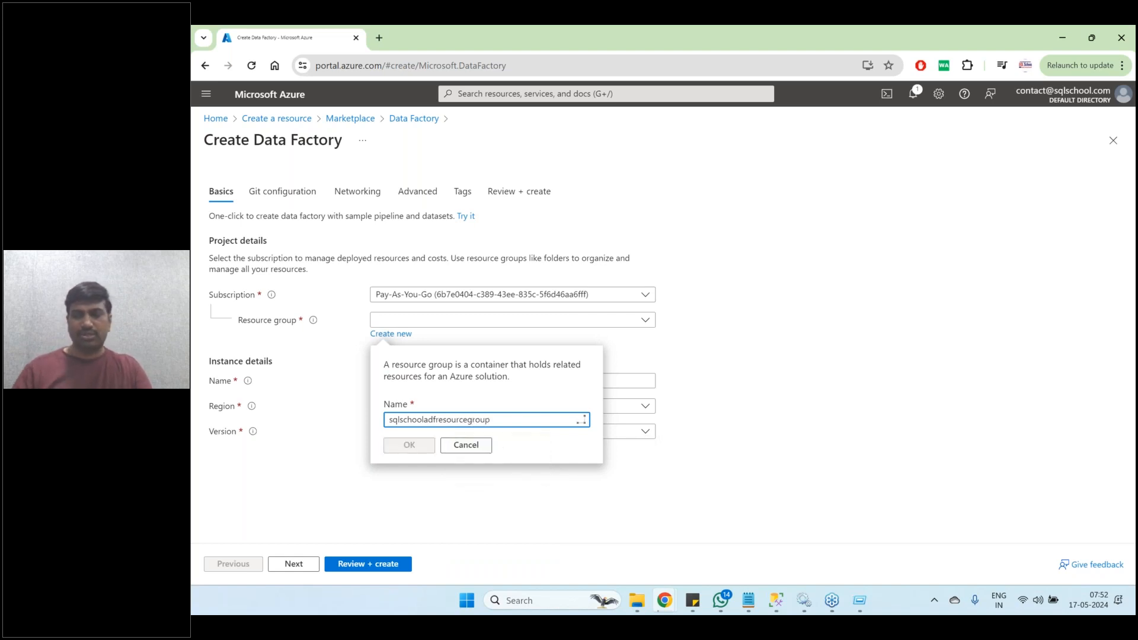
pyautogui.write('new')
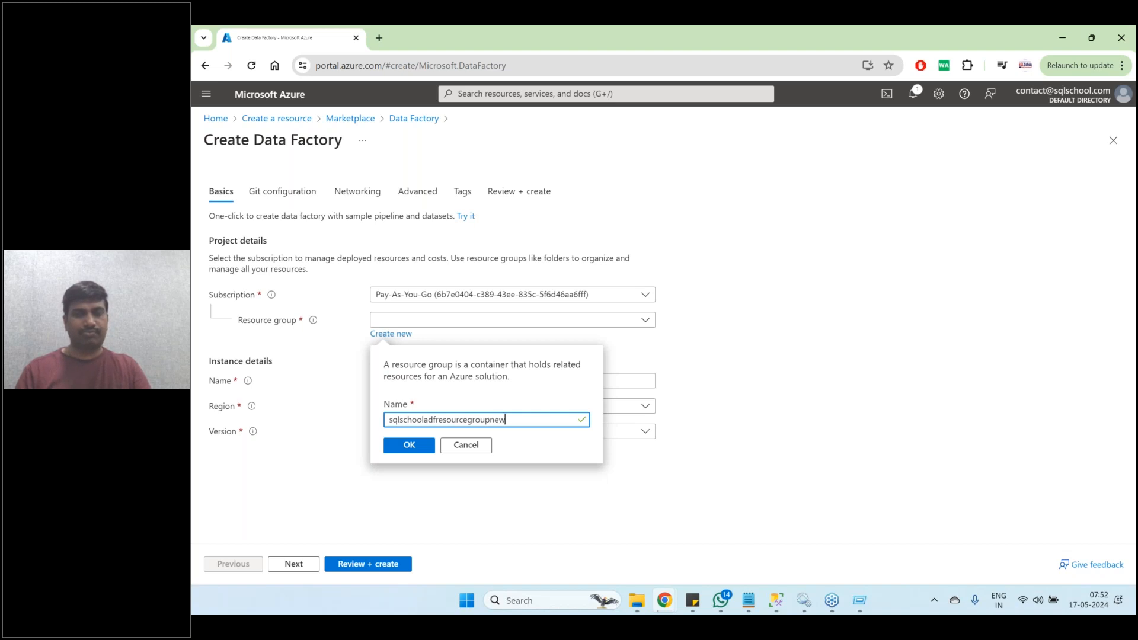
pyautogui.click(410, 445)
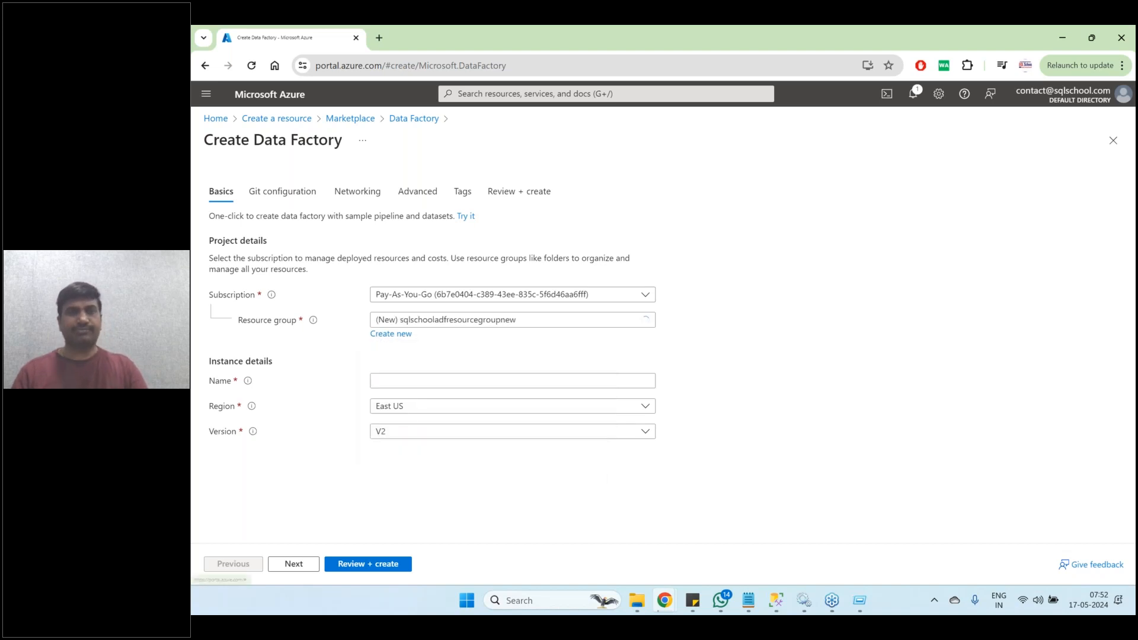
pyautogui.click(425, 382)
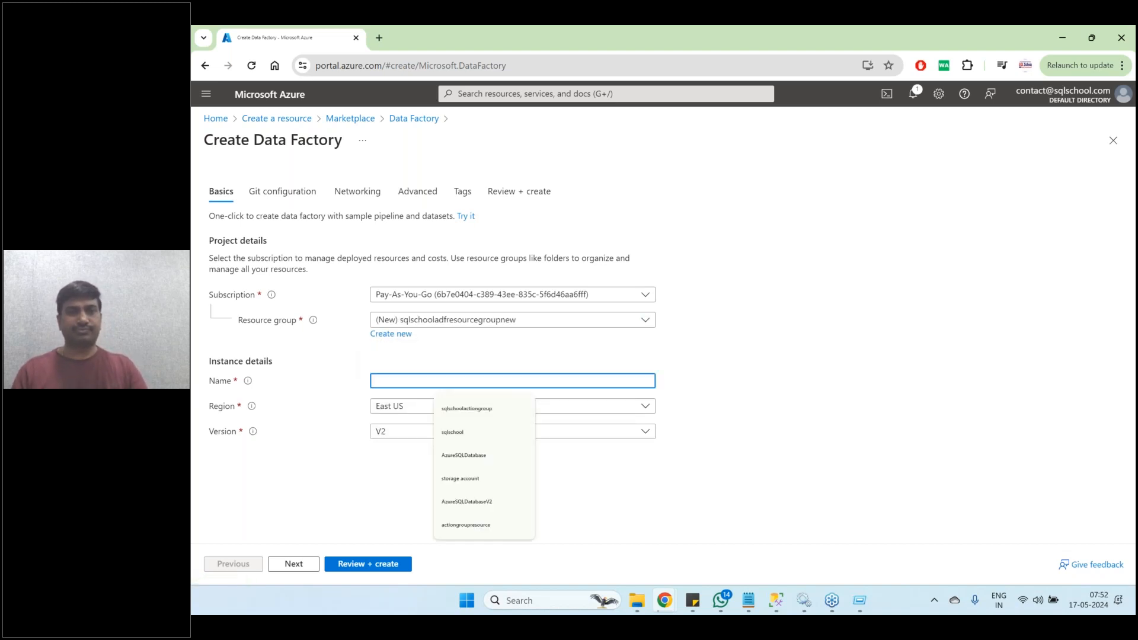
pyautogui.write('sqlschooladfresourcenew')
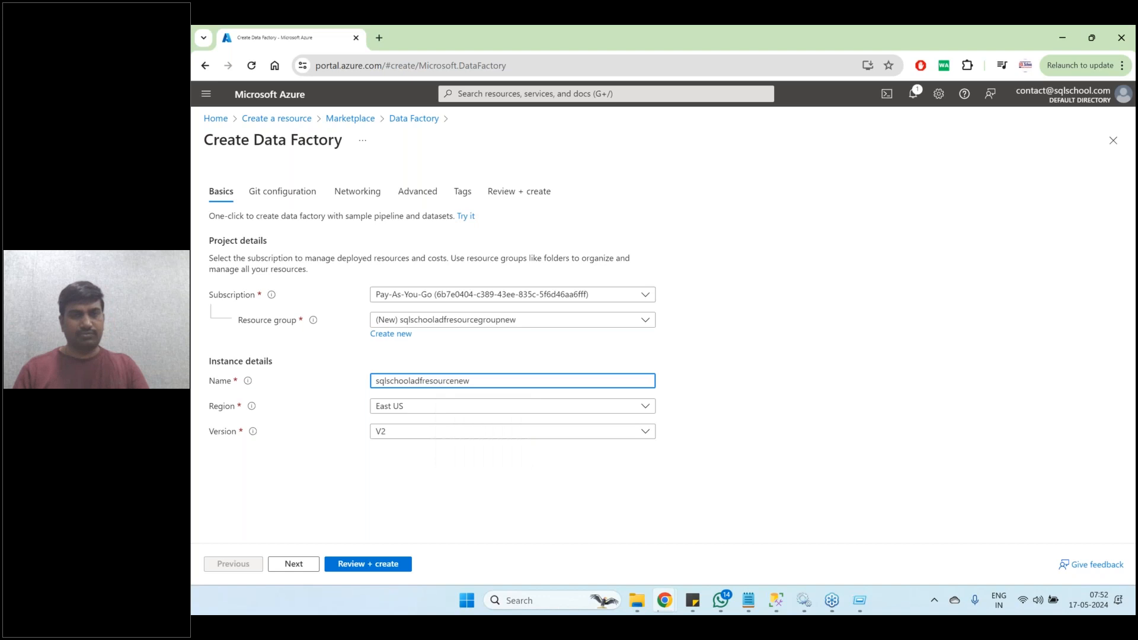
pyautogui.click(378, 567)
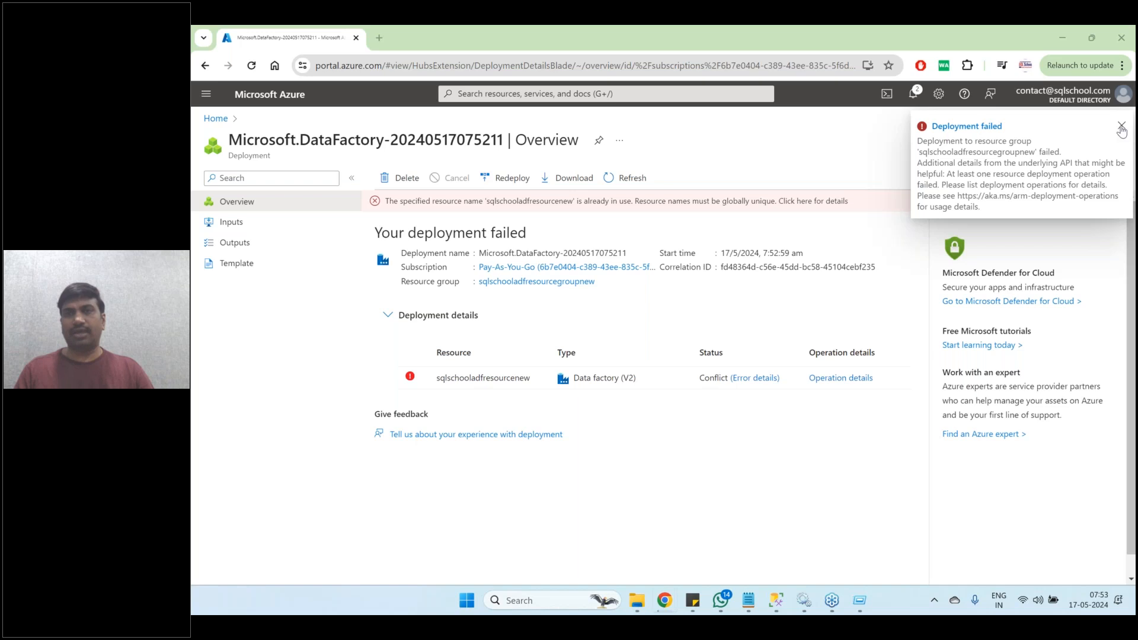
# - Redeploy the failed deployment in region Central India and open its Review + create summary
pyautogui.click(1121, 127)
pyautogui.click(528, 181)
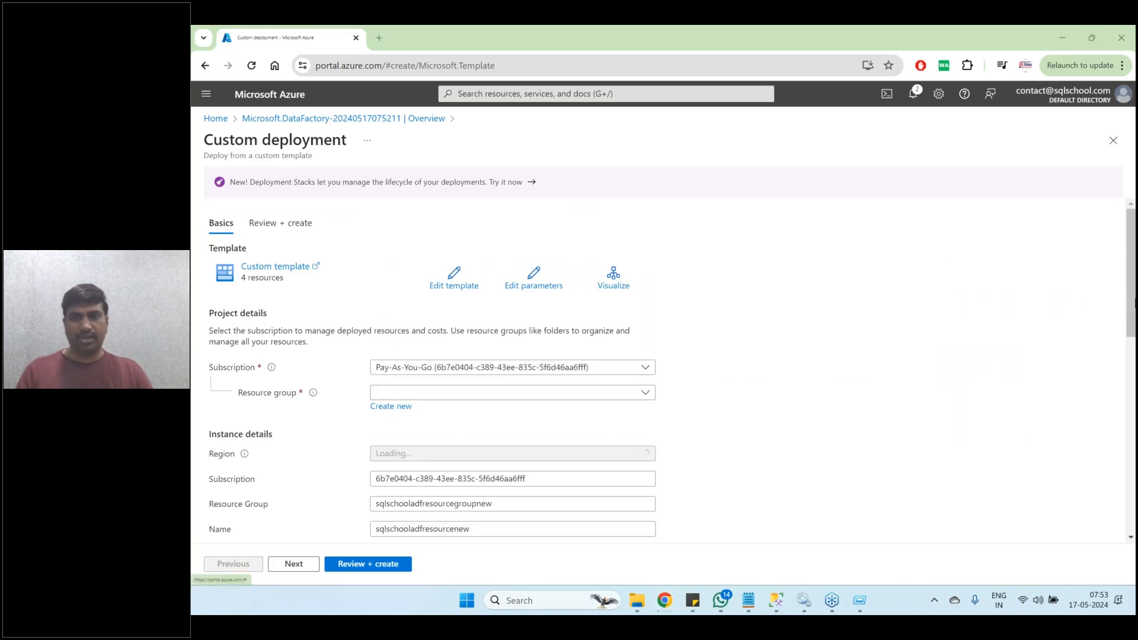
pyautogui.click(409, 453)
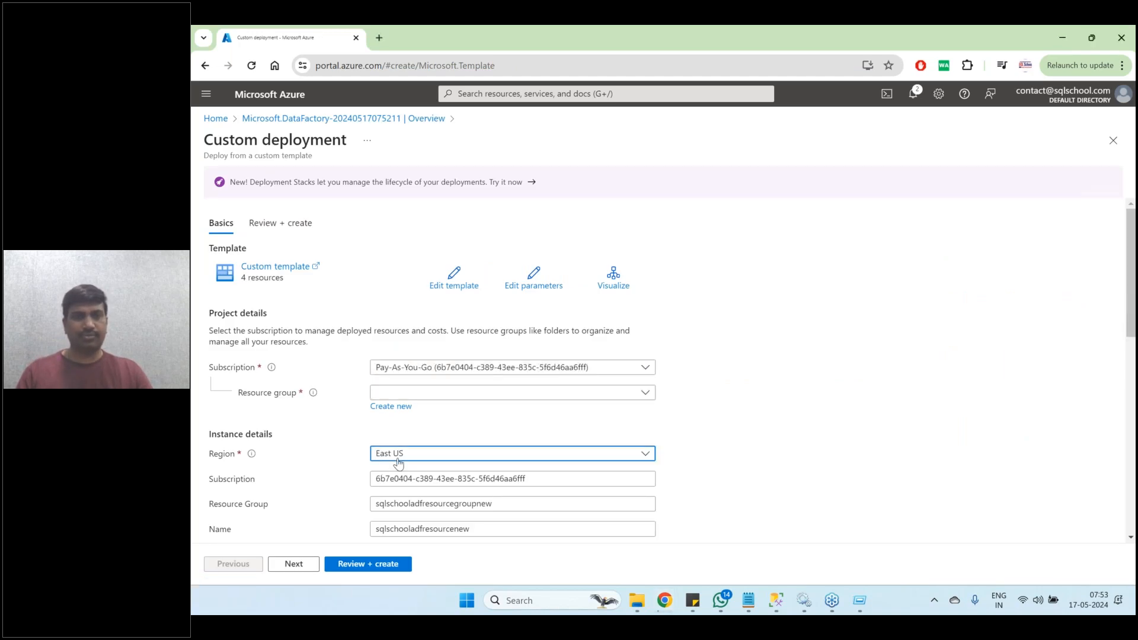
pyautogui.click(406, 263)
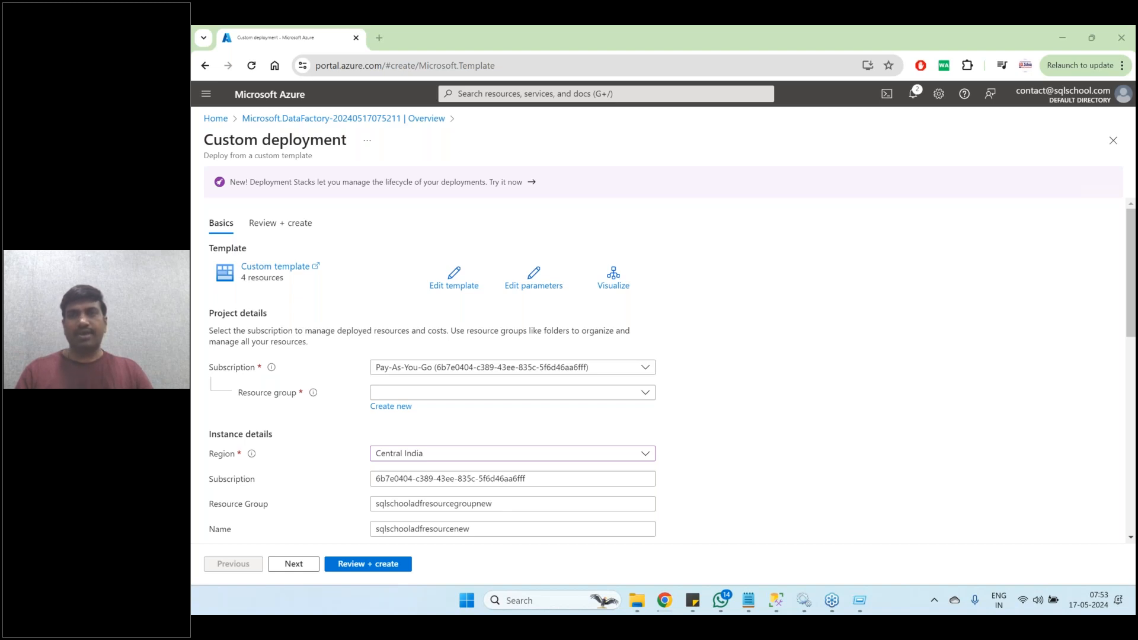
pyautogui.click(367, 564)
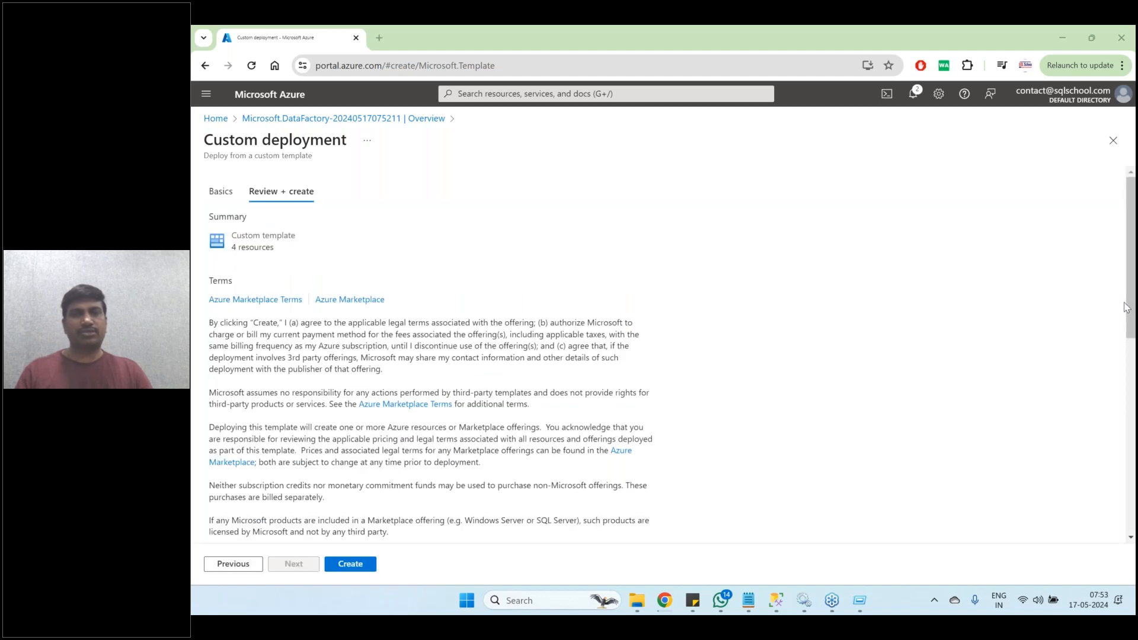
# - Submit the custom deployment to resource group adf-synapse-rgnew22 and return to the SSMS script
pyautogui.click(350, 566)
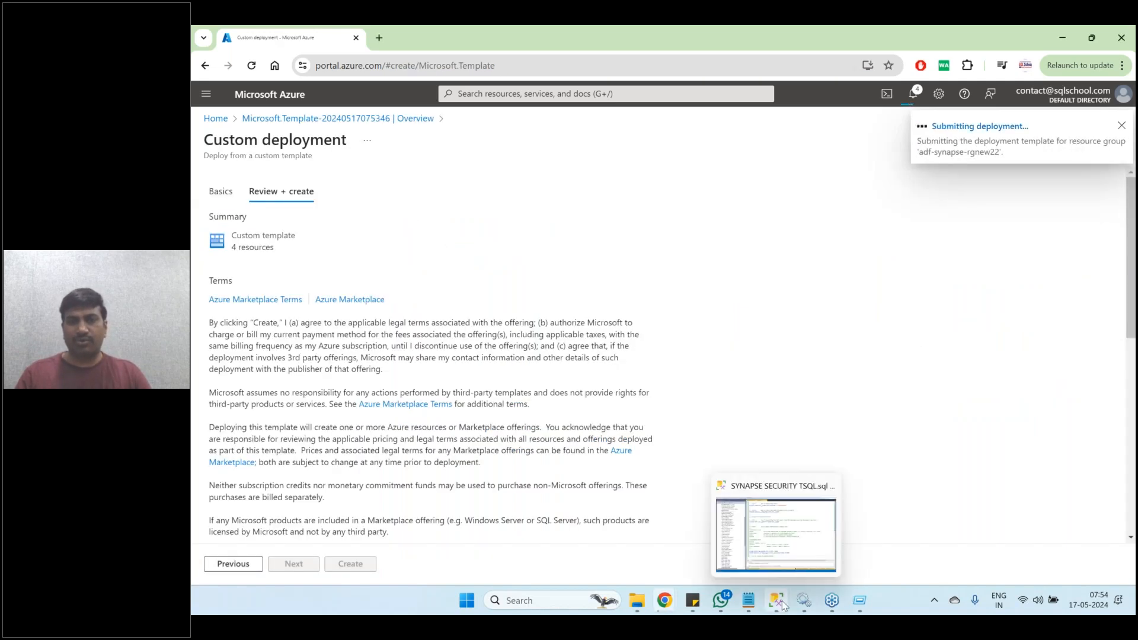
pyautogui.click(781, 599)
# - Add the note 'ADF RESOURCE >>' at the script end and launch the sqlschooladfresourcenew22222 studio
pyautogui.press('Return')
pyautogui.press('Return')
pyautogui.press('Return')
pyautogui.press('Return')
pyautogui.write('adf')
pyautogui.press('BackSpace')
pyautogui.press('BackSpace')
pyautogui.press('BackSpace')
pyautogui.press('BackSpace')
pyautogui.press('BackSpace')
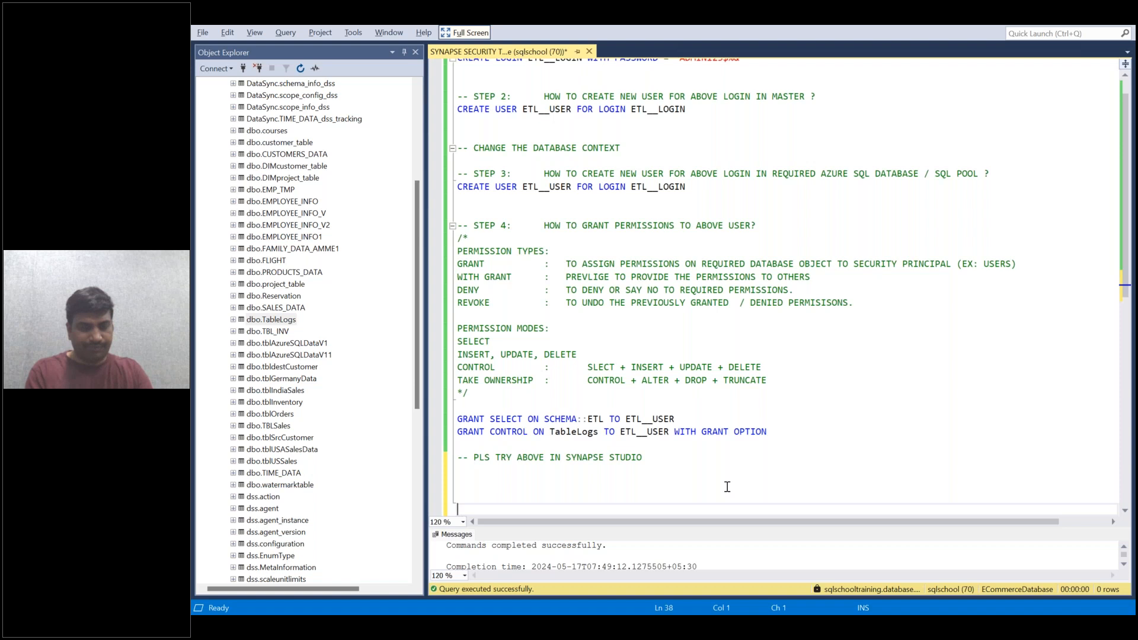
pyautogui.press('capslock')
pyautogui.write('ADF RESOURCE >>')
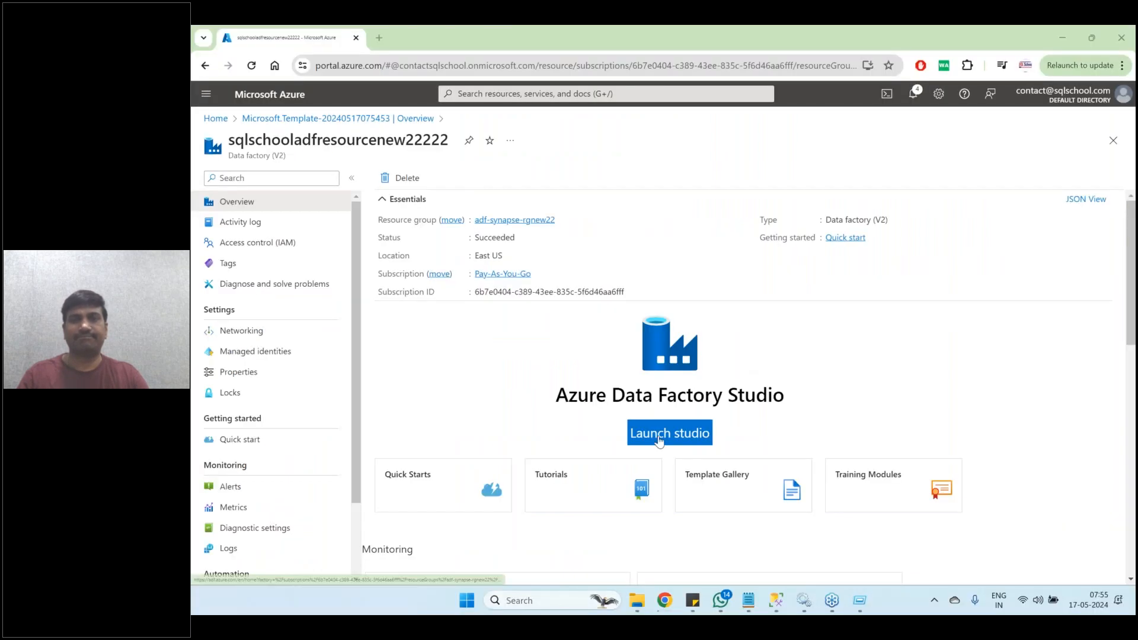
pyautogui.click(667, 432)
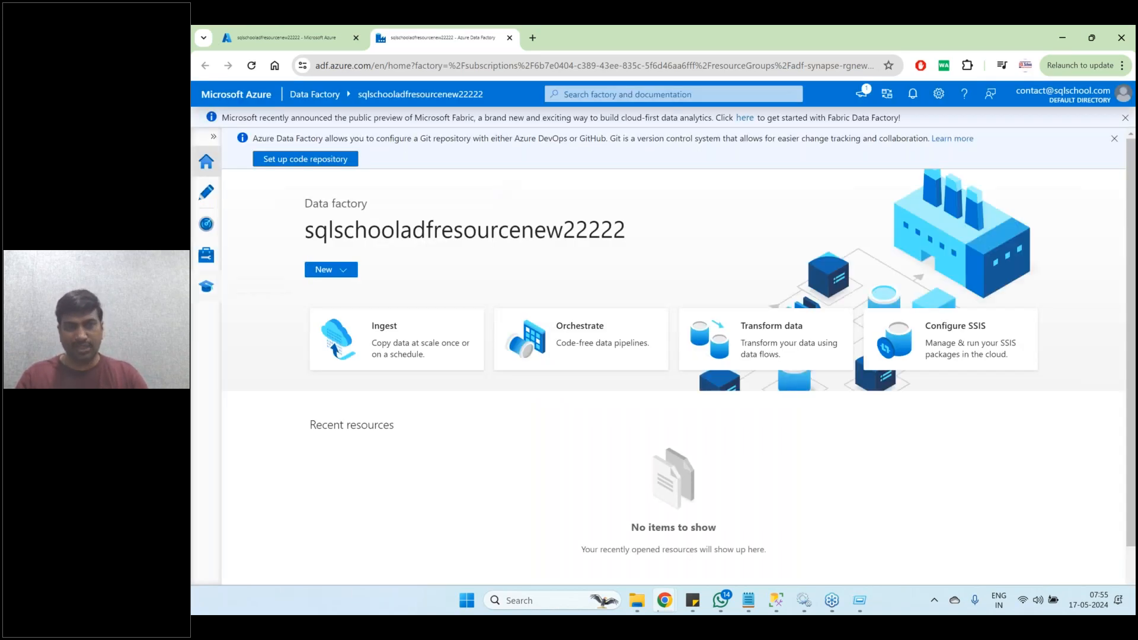
# - Start a new Azure SQL Database linked service from Manage > Linked services
pyautogui.click(207, 259)
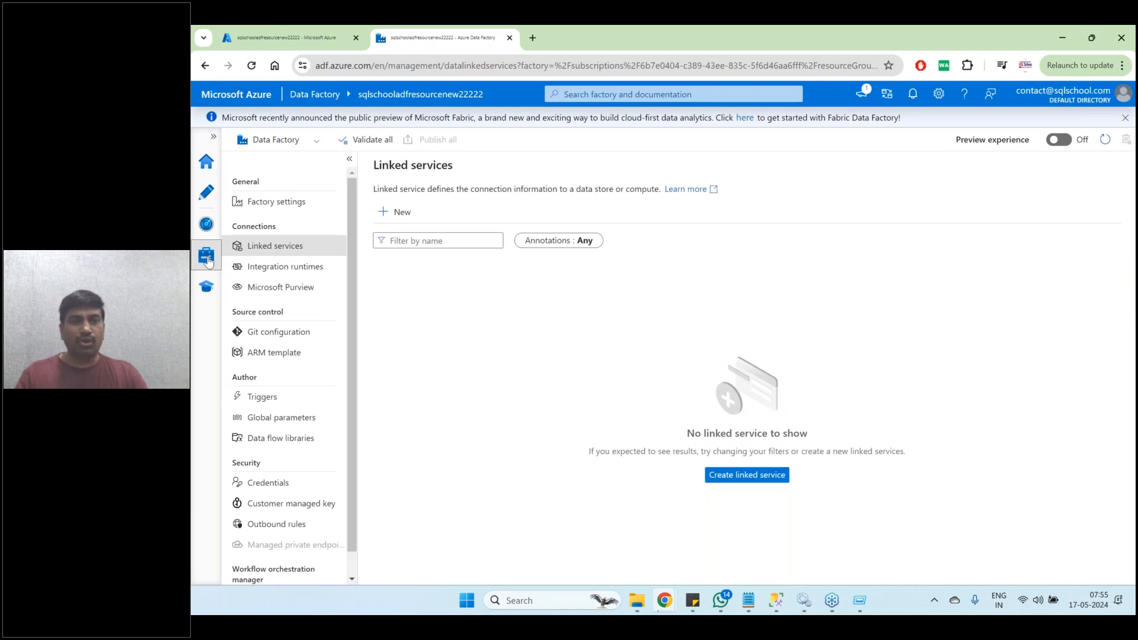
pyautogui.click(748, 479)
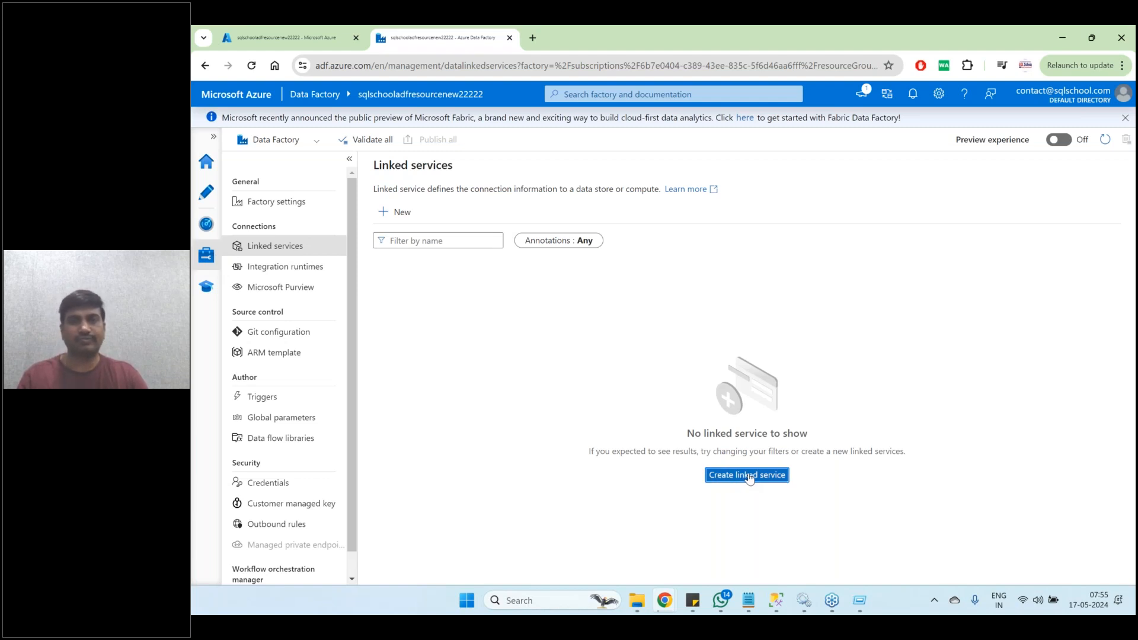
pyautogui.write('AZURE SQL')
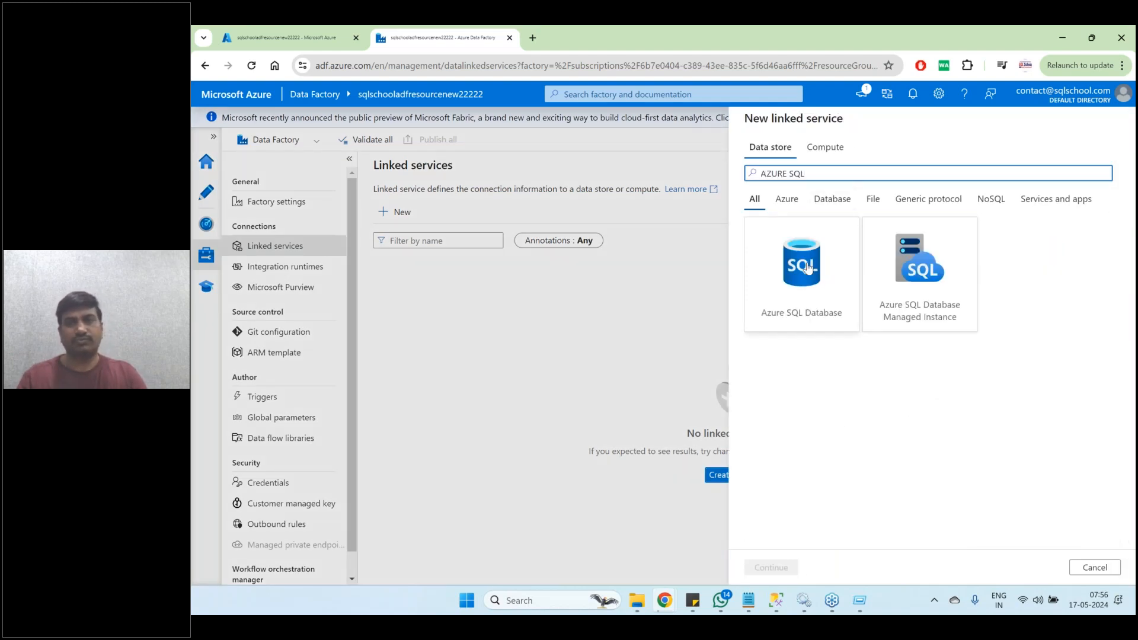
pyautogui.click(807, 268)
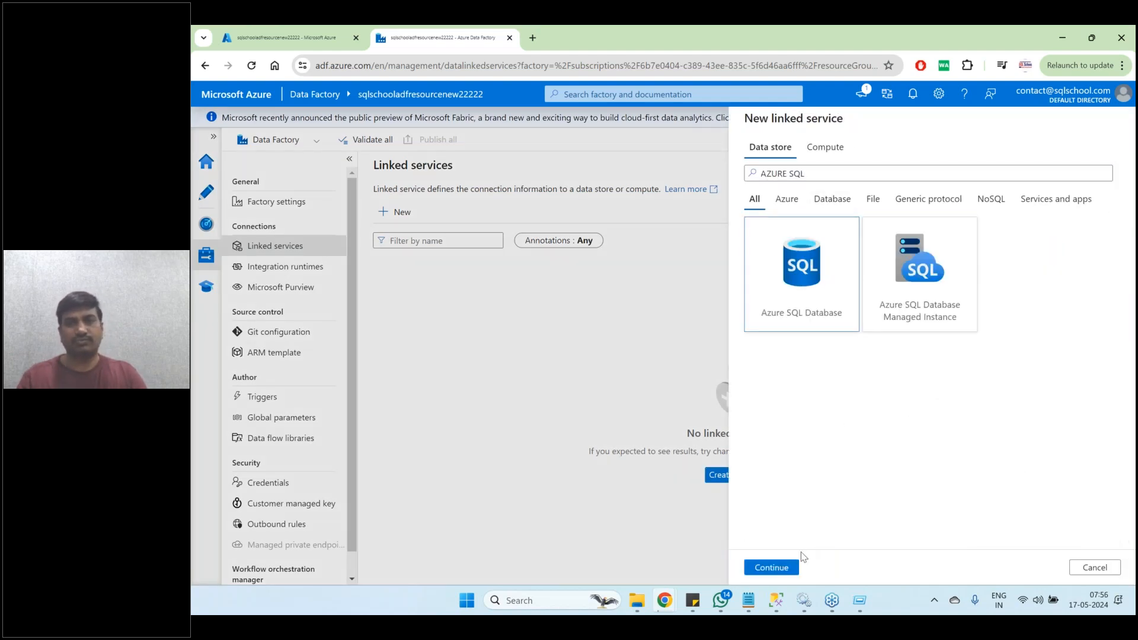
pyautogui.click(779, 569)
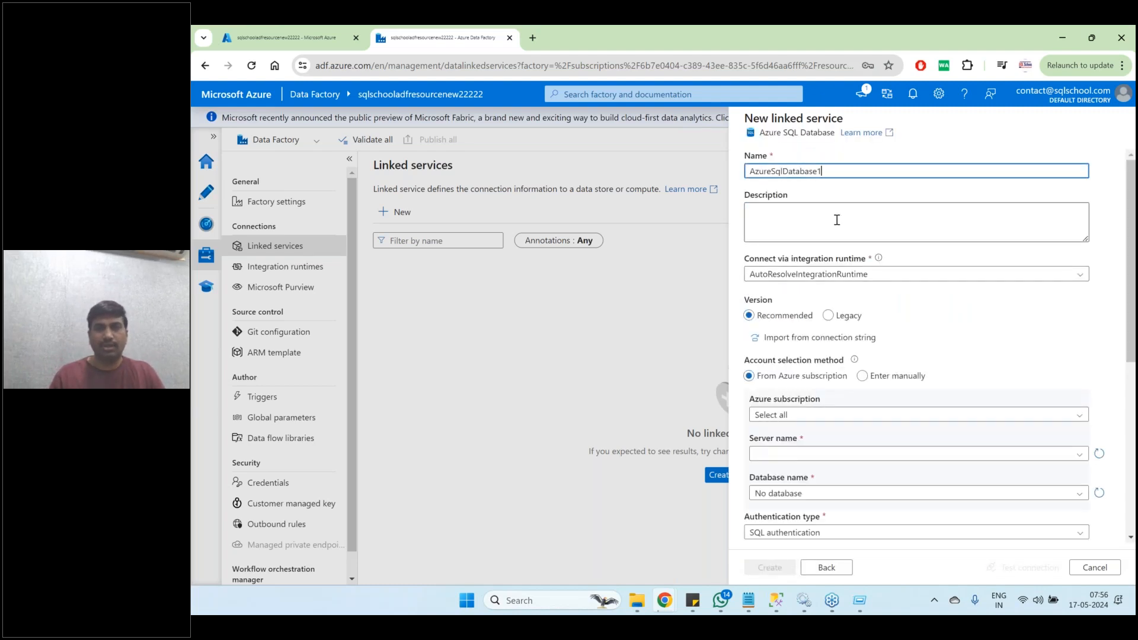
# - Point the linked service at server sqlschooltraining and database ECommerceDatabase, then return to the script
pyautogui.click(812, 454)
pyautogui.click(791, 473)
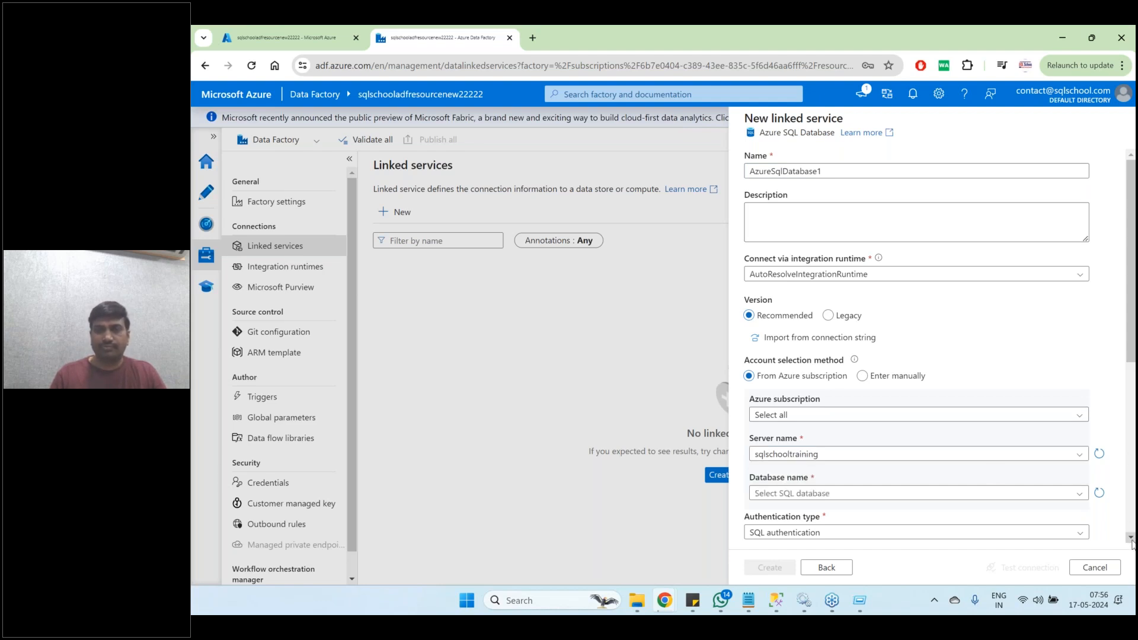
pyautogui.scroll(-3, 1131, 544)
pyautogui.click(801, 288)
pyautogui.click(804, 303)
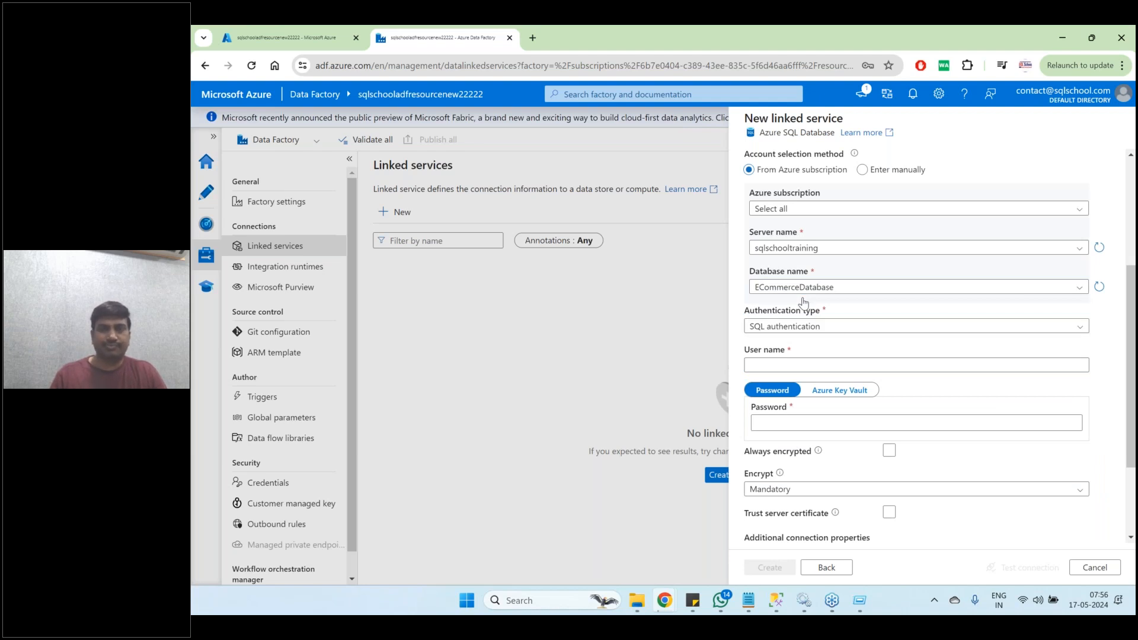
pyautogui.click(794, 365)
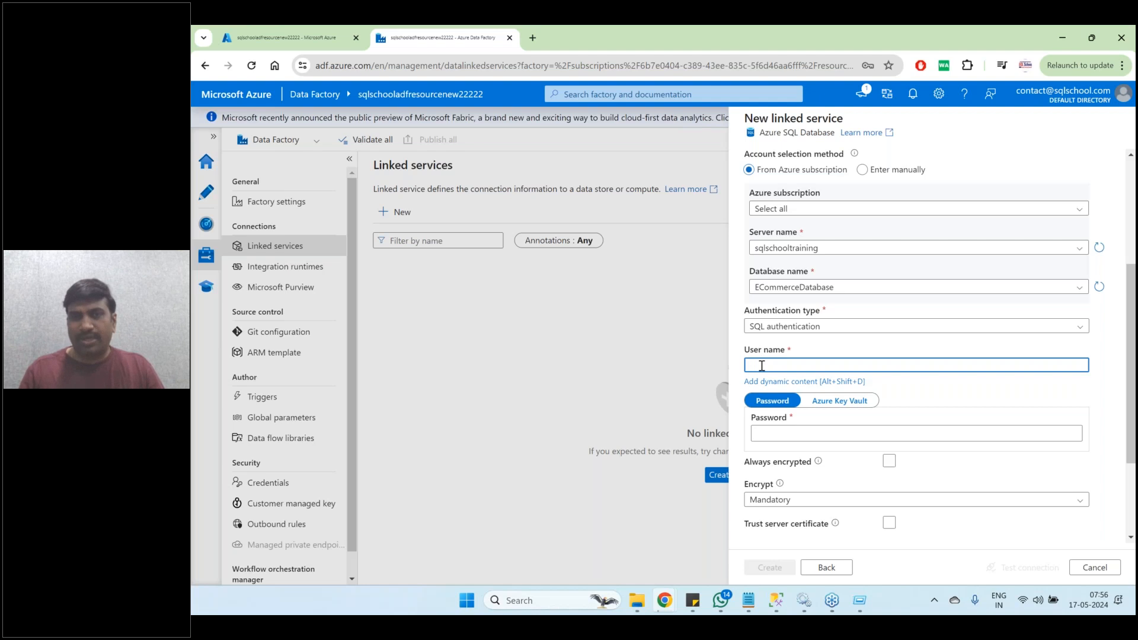
pyautogui.hotkey('alt', 'Tab')
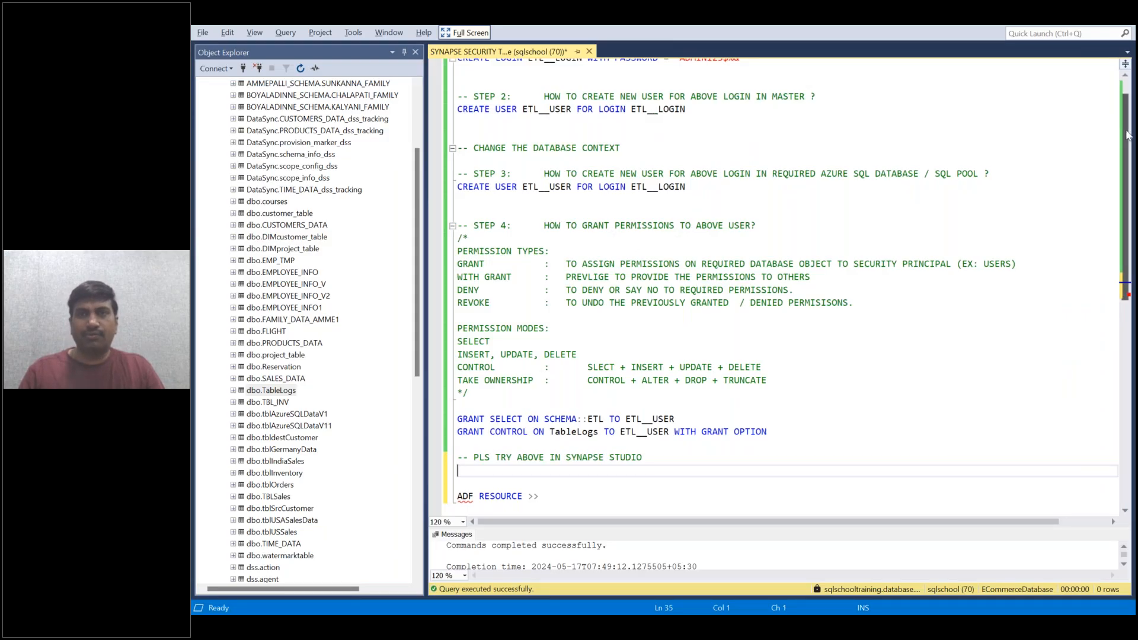
# - Copy the login name ETL__LOGIN from the CREATE LOGIN line and return to the form
pyautogui.scroll(1, 703, 111)
pyautogui.doubleClick(545, 90)
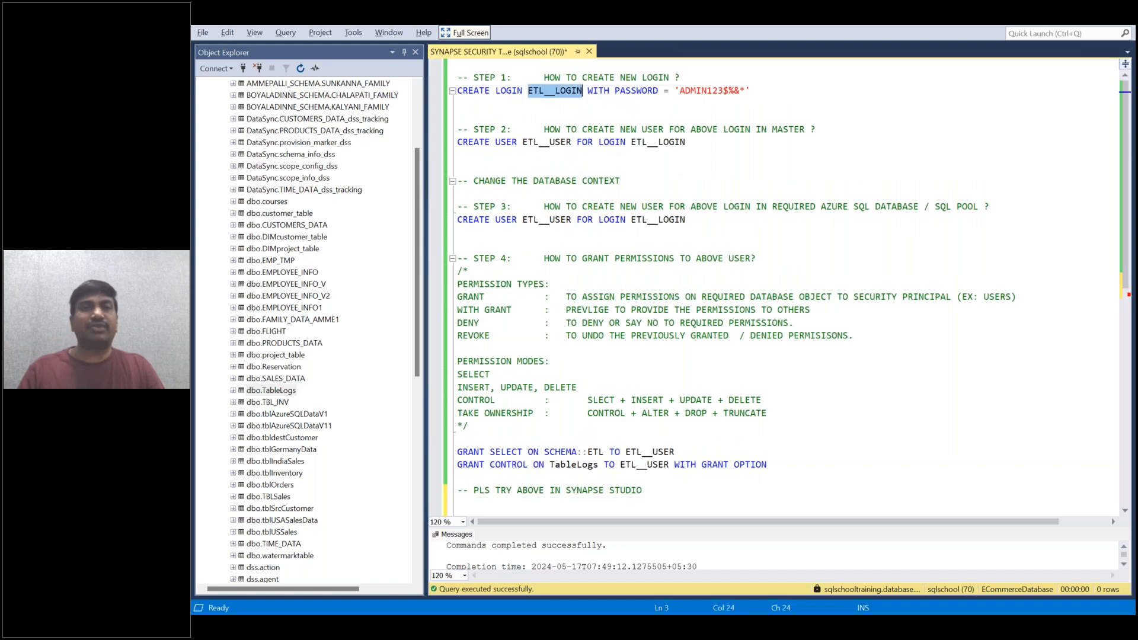
pyautogui.hotkey('alt', 'Tab')
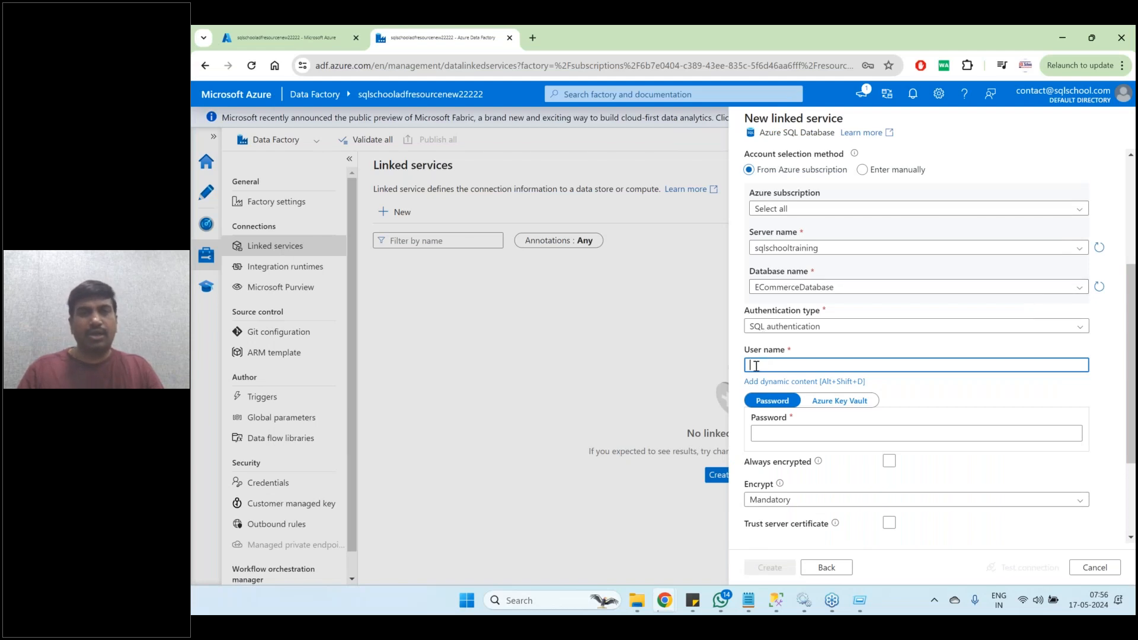
# - Fill in user name ETL__LOGIN and the login's password copied from the script
pyautogui.write('ETL_LOGIN')
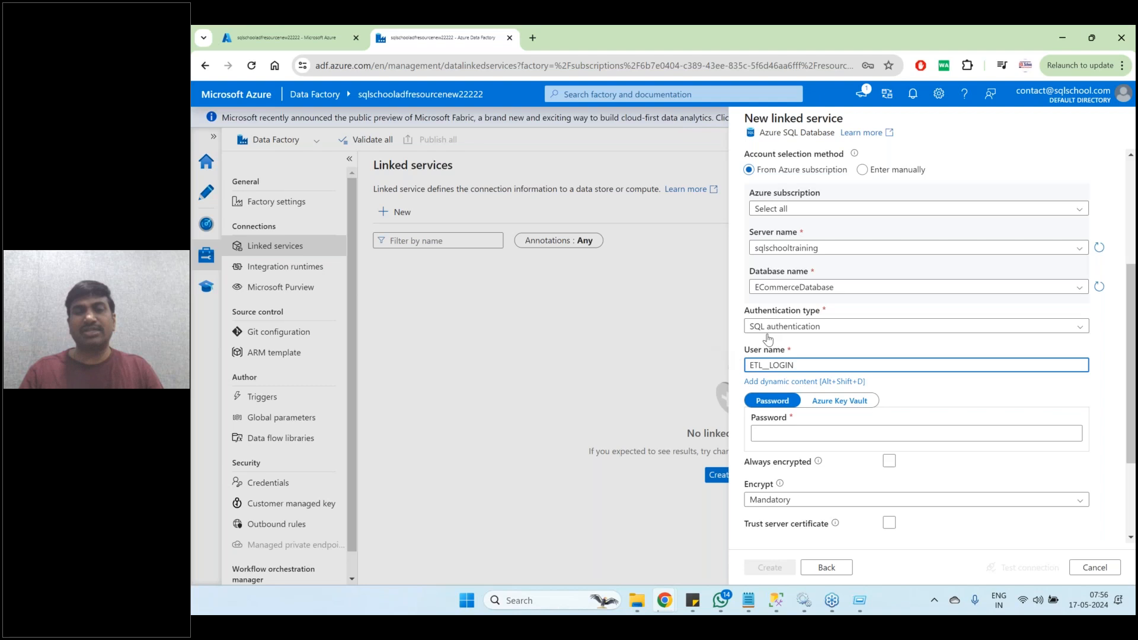
pyautogui.click(782, 434)
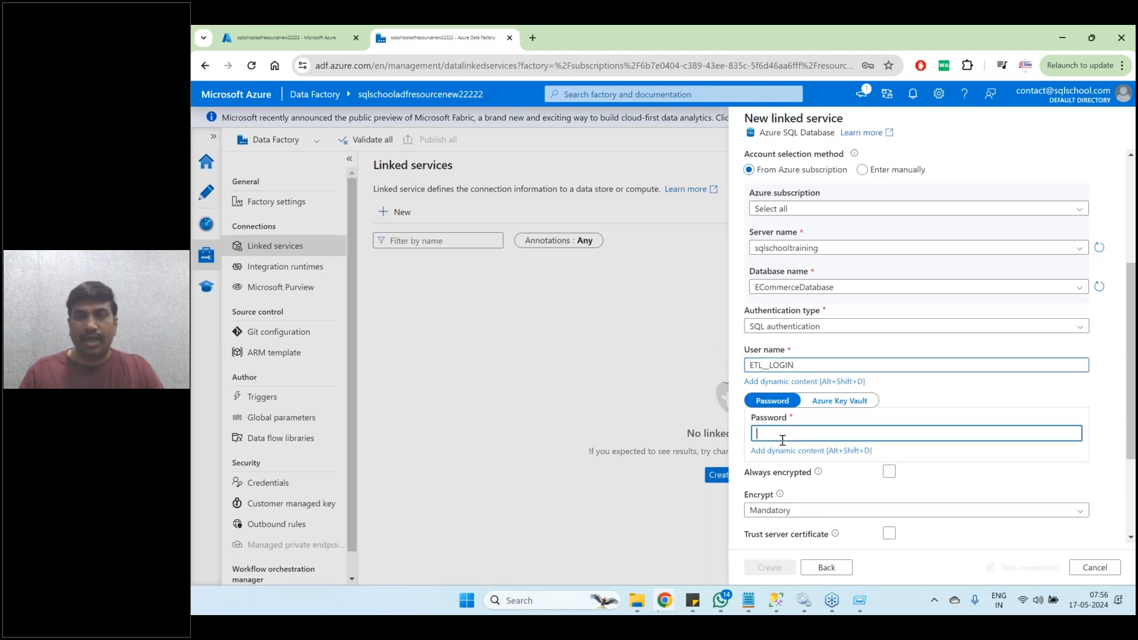
pyautogui.press('Escape')
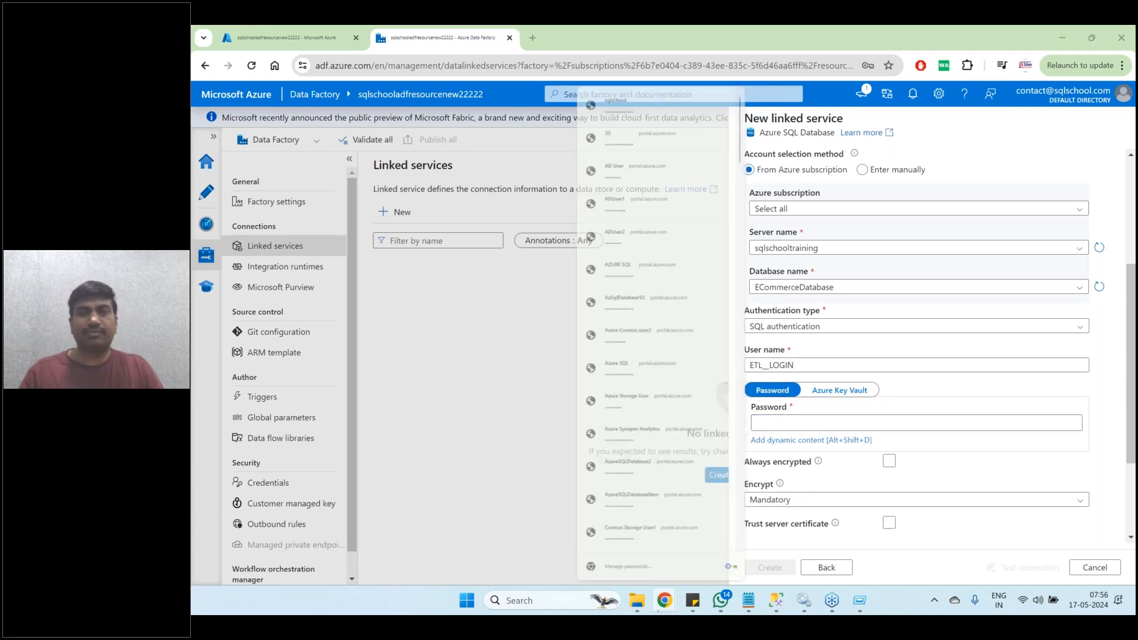
pyautogui.hotkey('alt', 'Tab')
pyautogui.moveTo(682, 93); pyautogui.dragTo(747, 91)
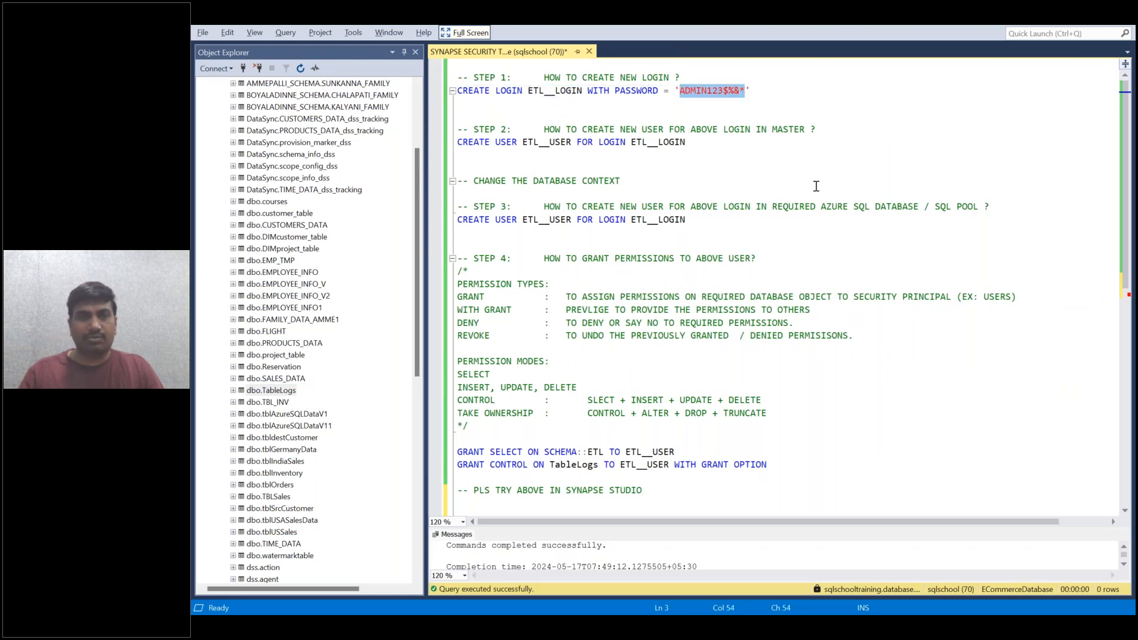
pyautogui.hotkey('alt', 'Tab')
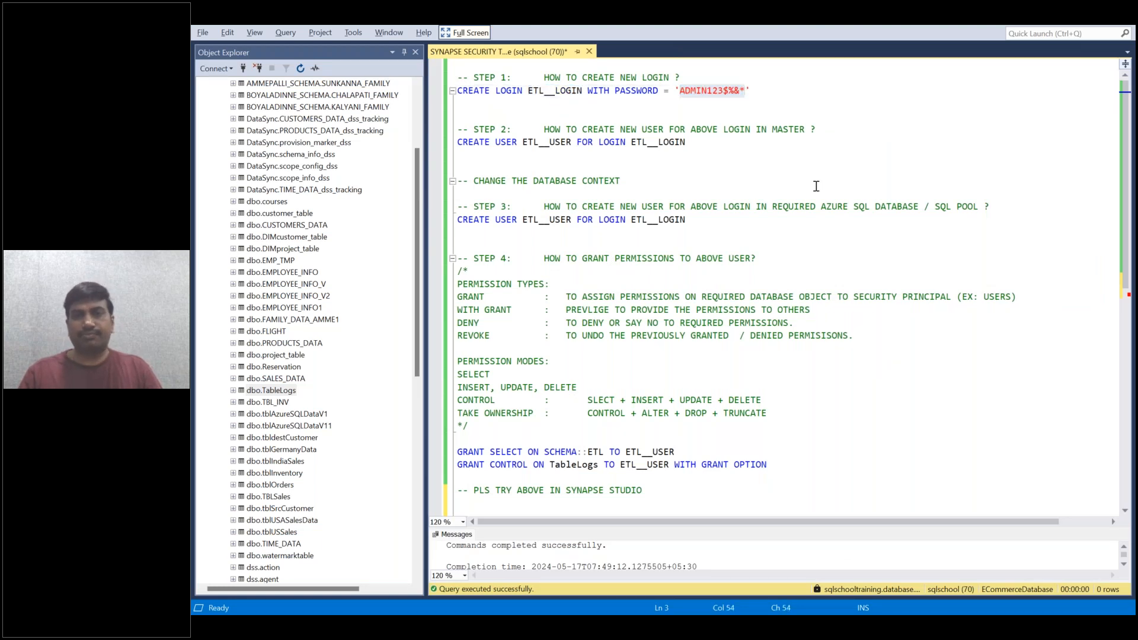
pyautogui.hotkey('ctrl', 'v')
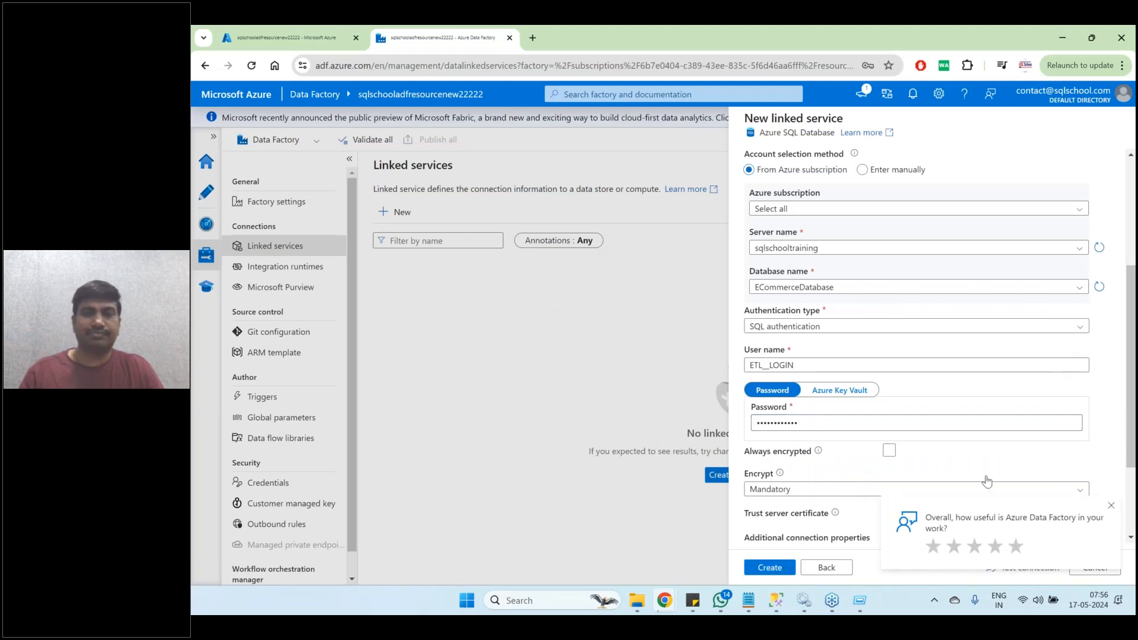
# - Dismiss the feedback survey and test the connection successfully
pyautogui.click(1108, 506)
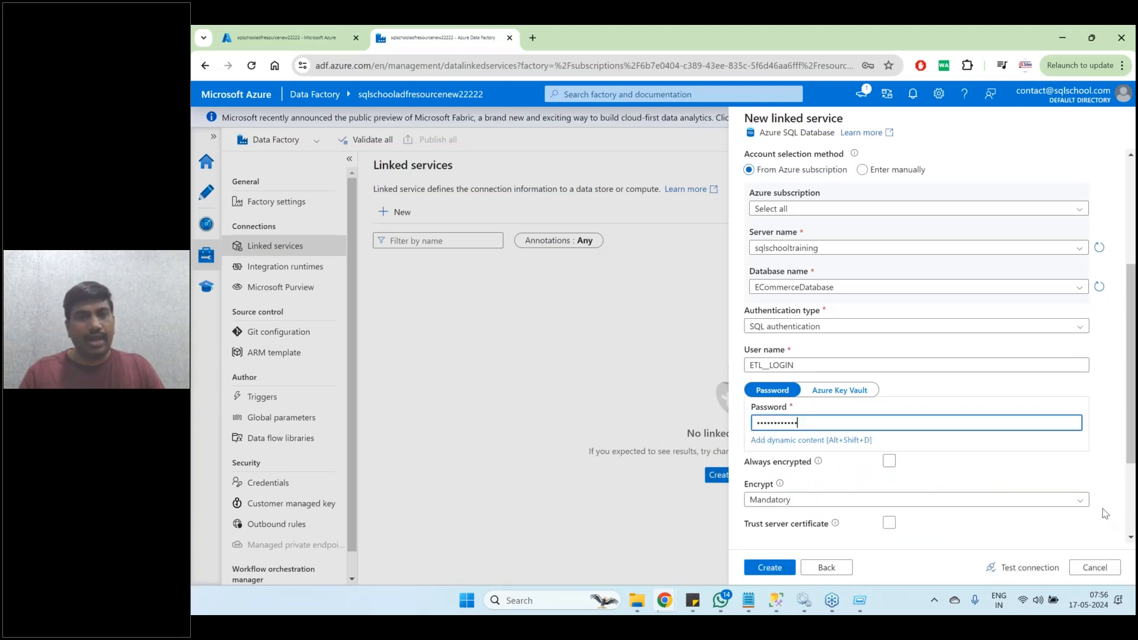
pyautogui.click(1011, 567)
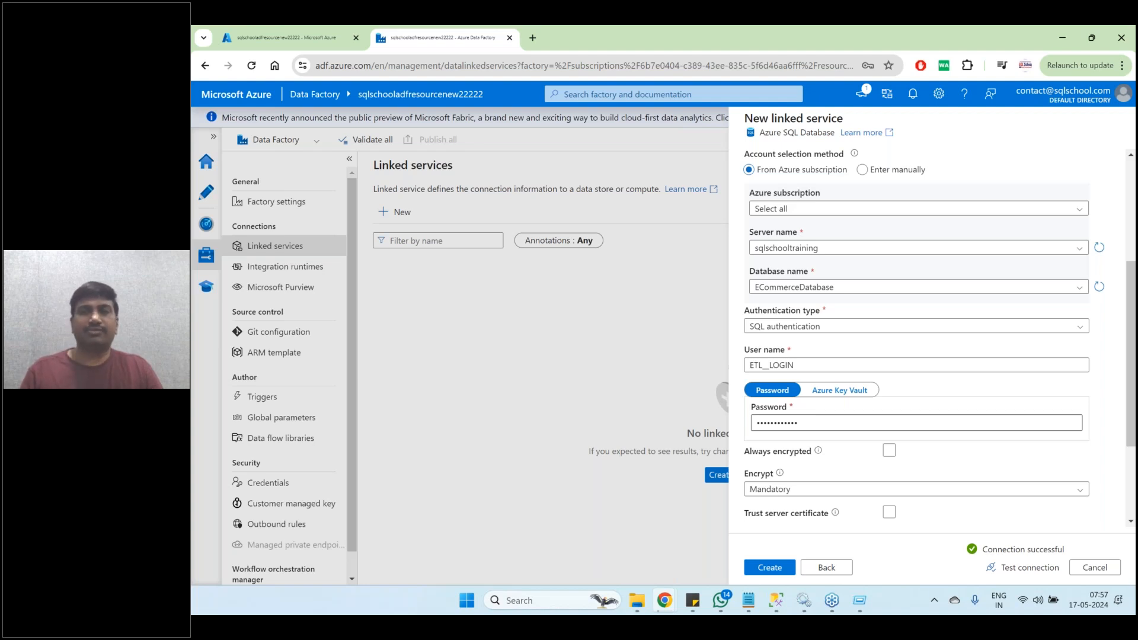
pyautogui.click(801, 365)
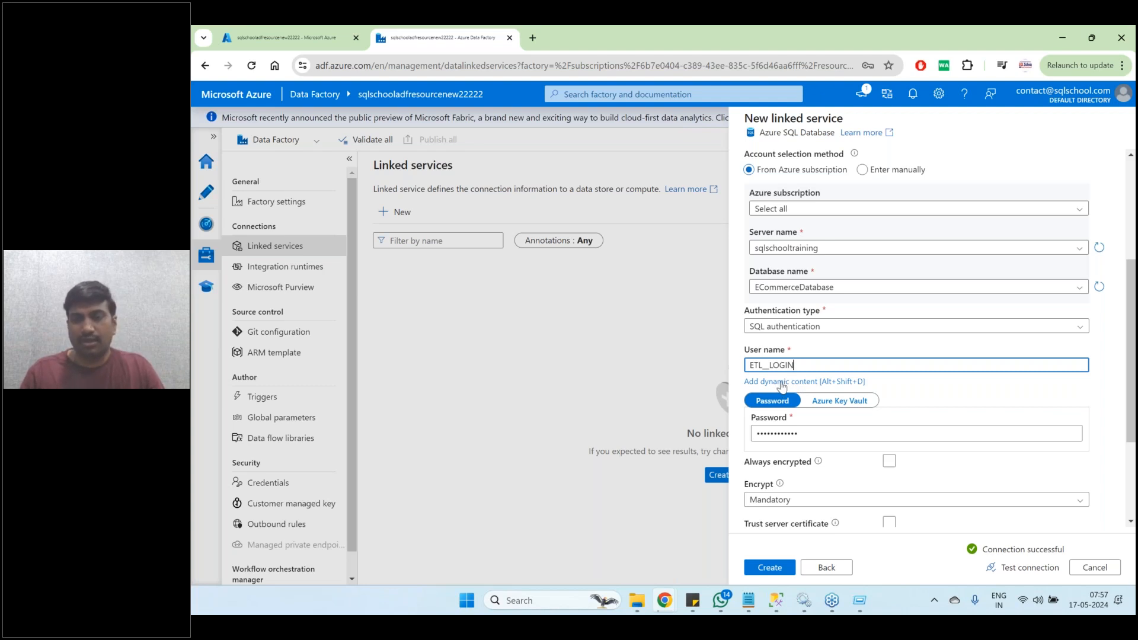
# - From the user name's dynamic content, create a 'LoginName' string parameter with a default login
pyautogui.click(783, 382)
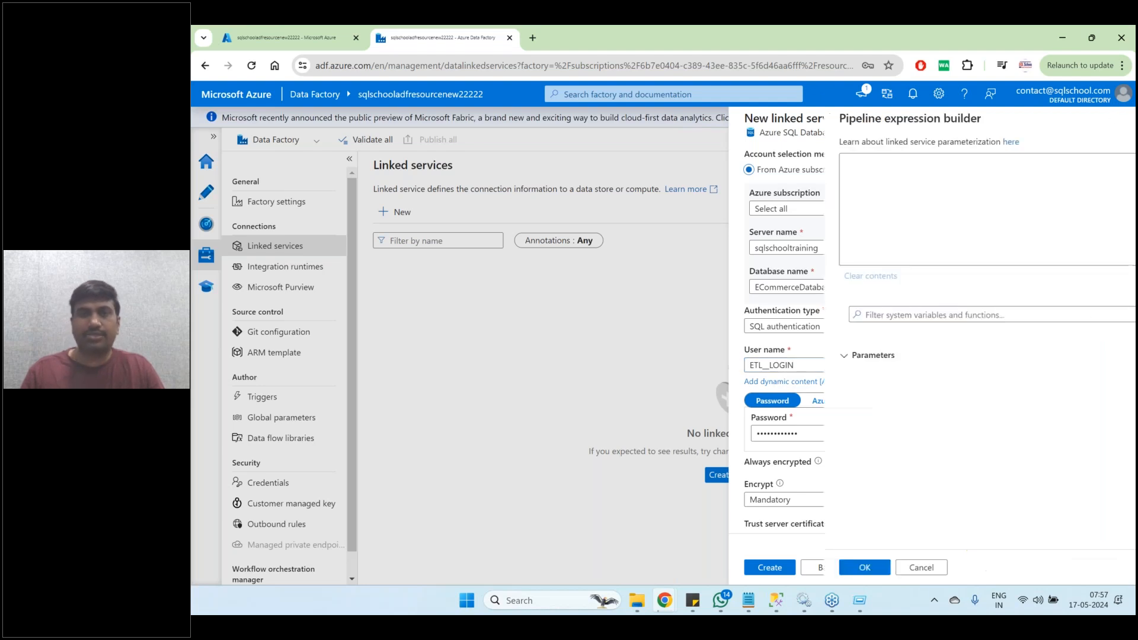
pyautogui.click(1102, 315)
pyautogui.click(825, 154)
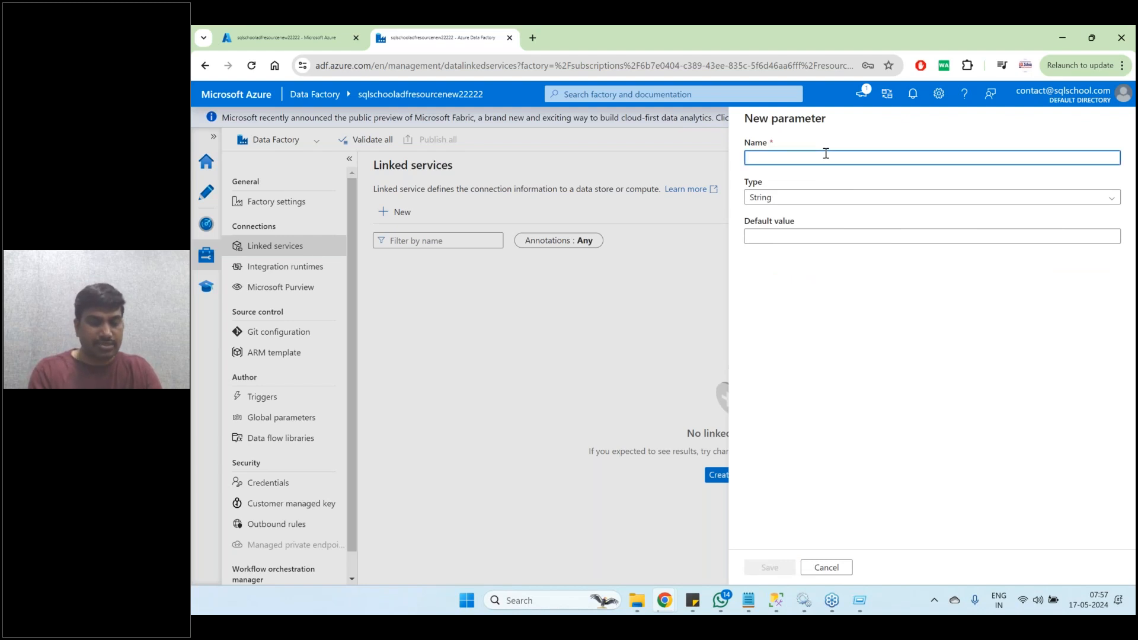
pyautogui.write('uSER')
pyautogui.press('BackSpace')
pyautogui.press('BackSpace')
pyautogui.press('BackSpace')
pyautogui.press('BackSpace')
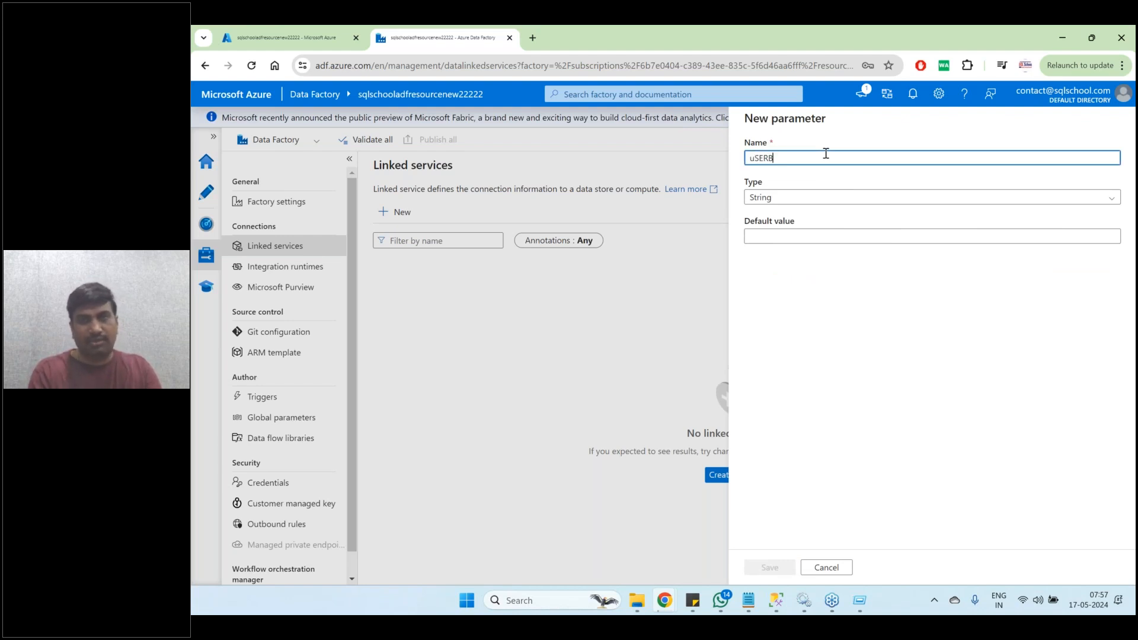
pyautogui.press('capslock')
pyautogui.write('LoginName')
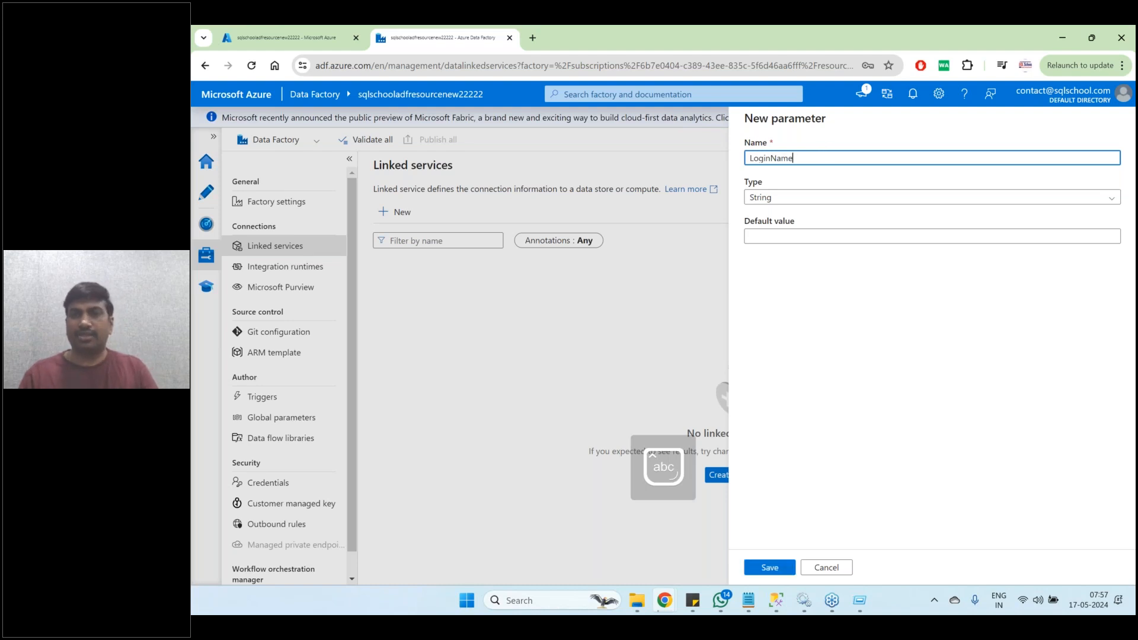
pyautogui.click(781, 237)
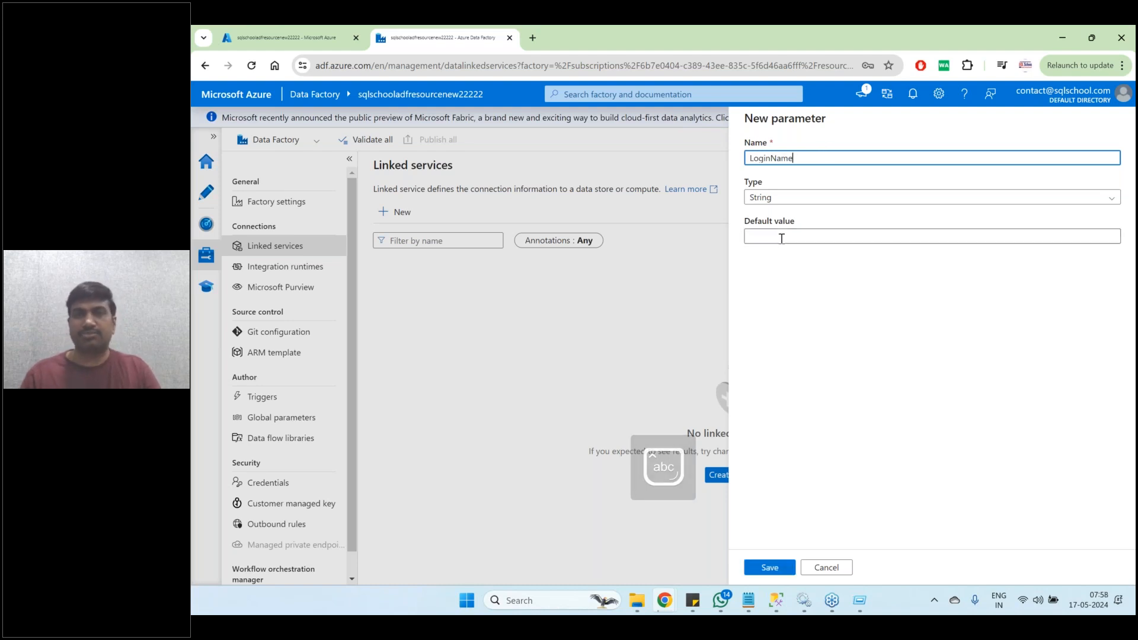
pyautogui.write('sa')
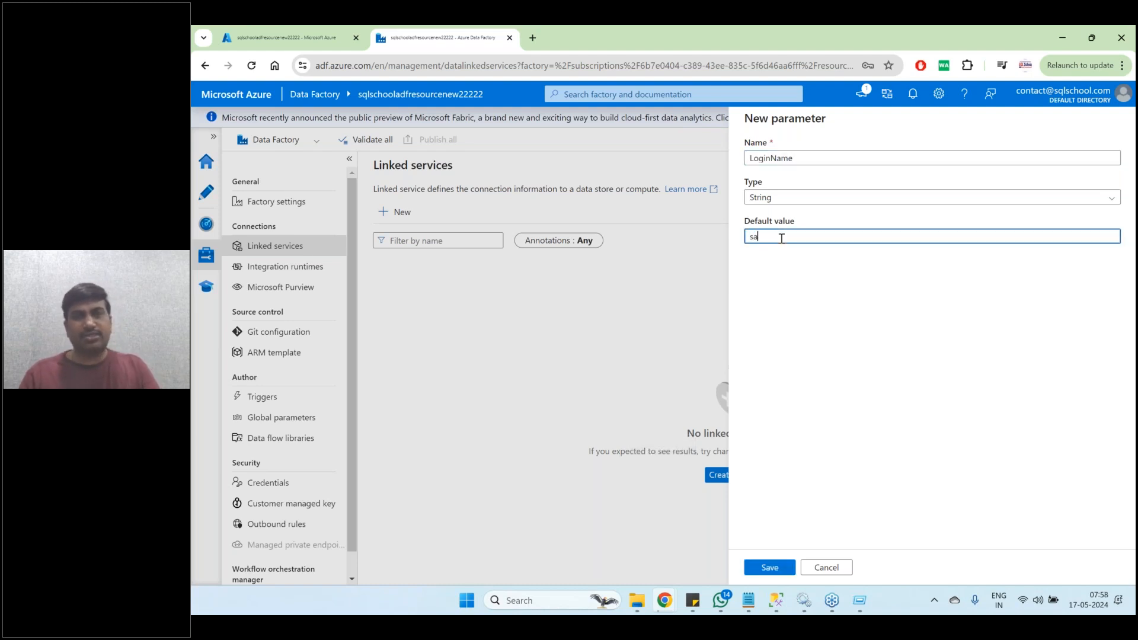
pyautogui.click(770, 568)
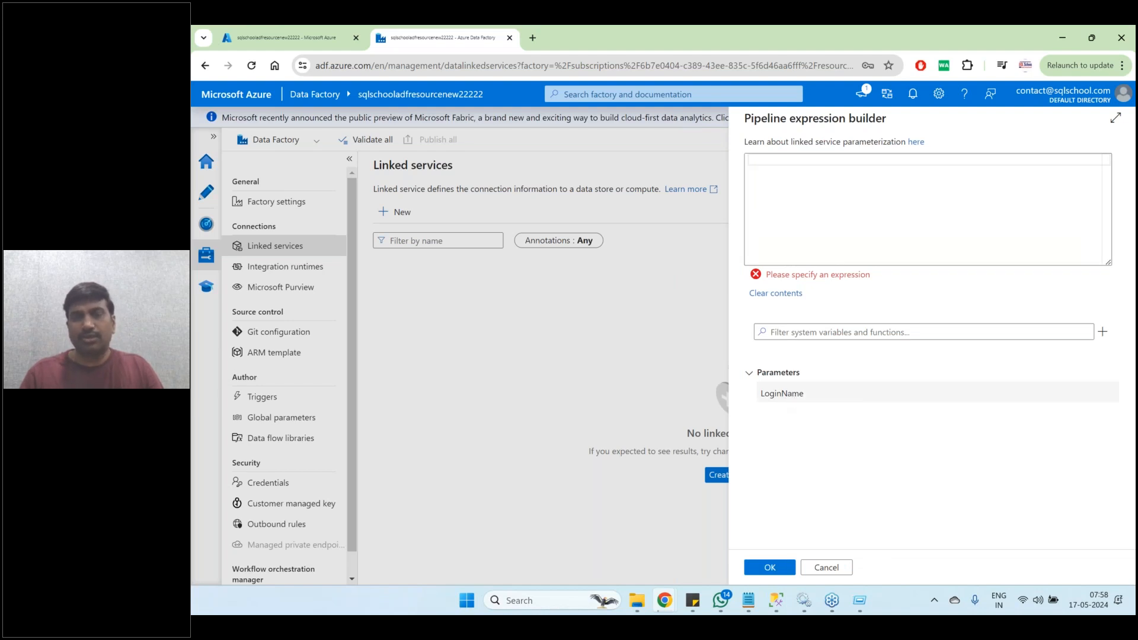
pyautogui.click(800, 239)
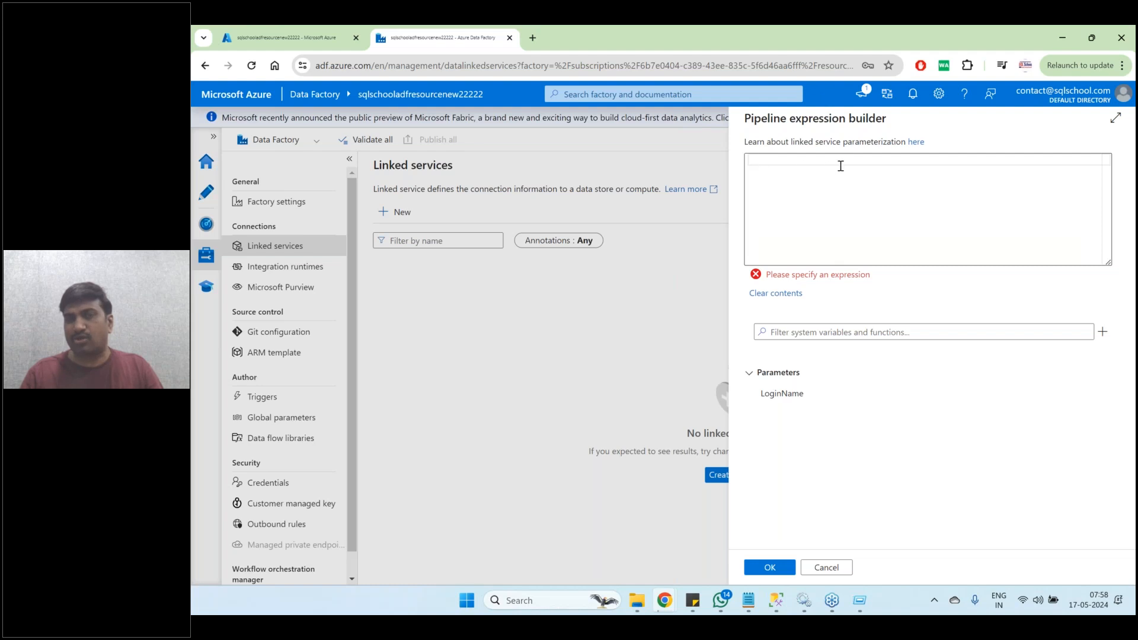
pyautogui.click(782, 394)
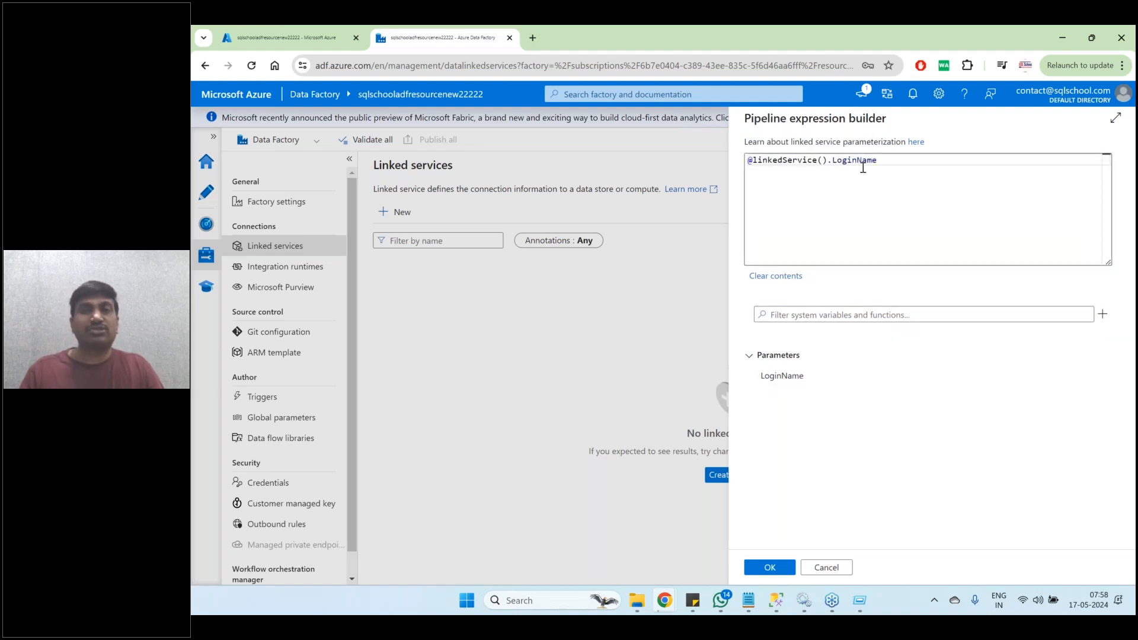
pyautogui.click(775, 568)
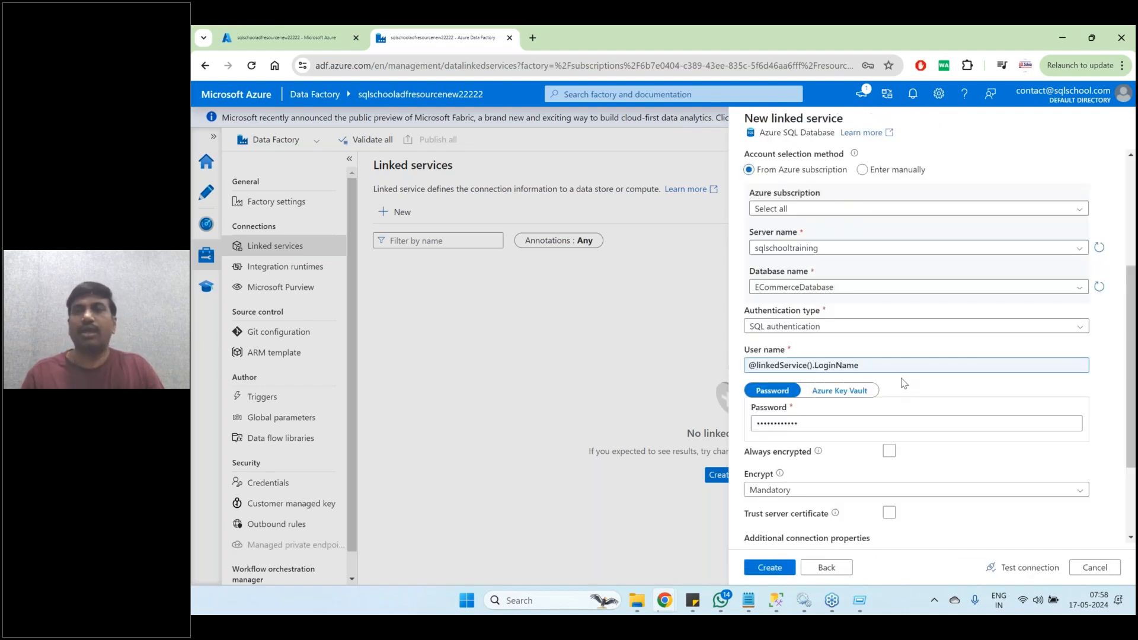
# - Switch the linked service's Password field to dynamic content
pyautogui.scroll(1, 905, 391)
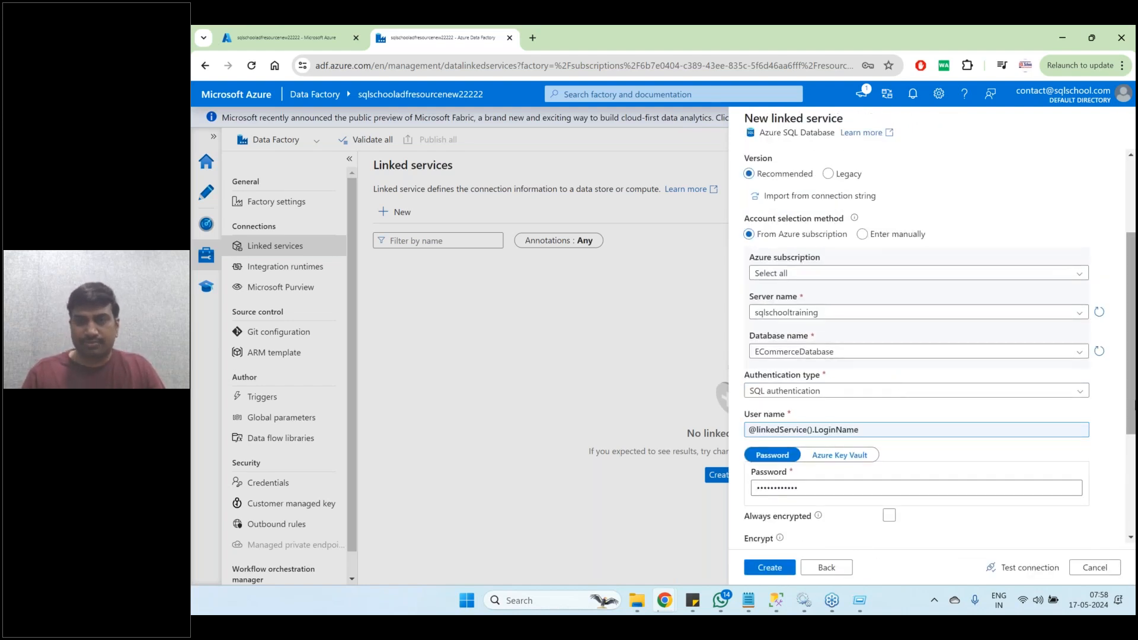
pyautogui.scroll(-1, 818, 421)
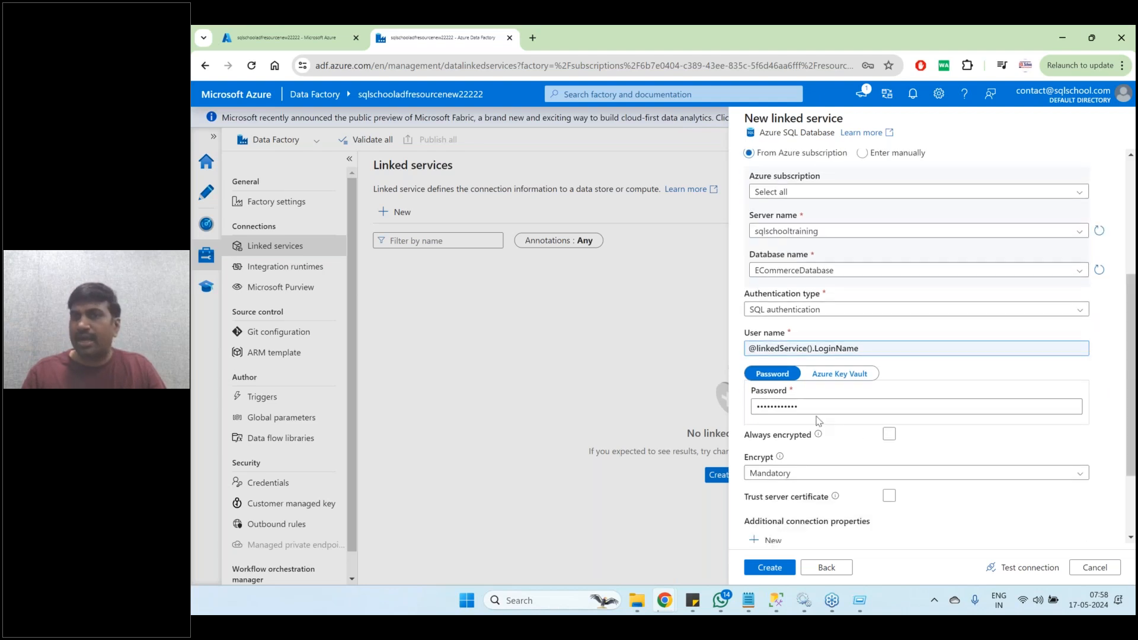
pyautogui.click(806, 409)
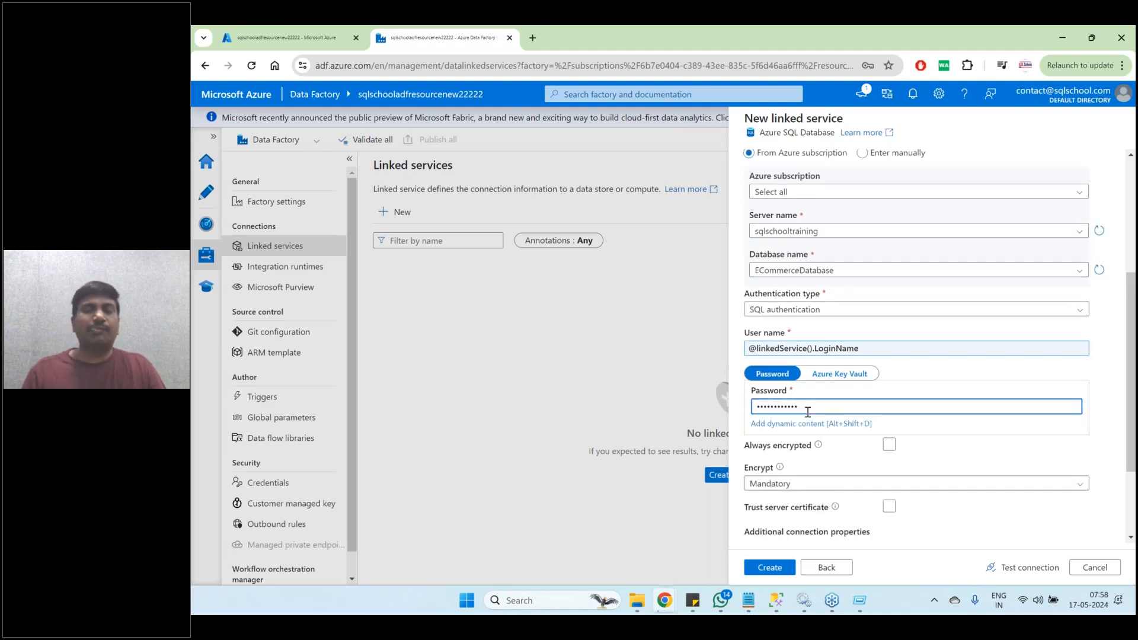
pyautogui.click(776, 424)
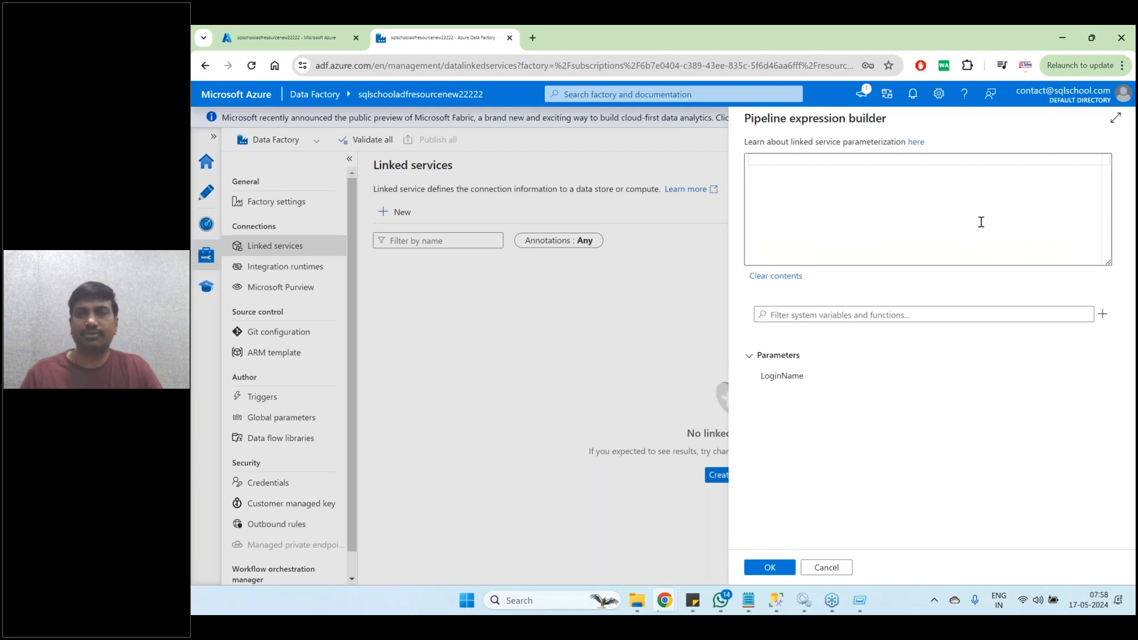
pyautogui.click(1102, 315)
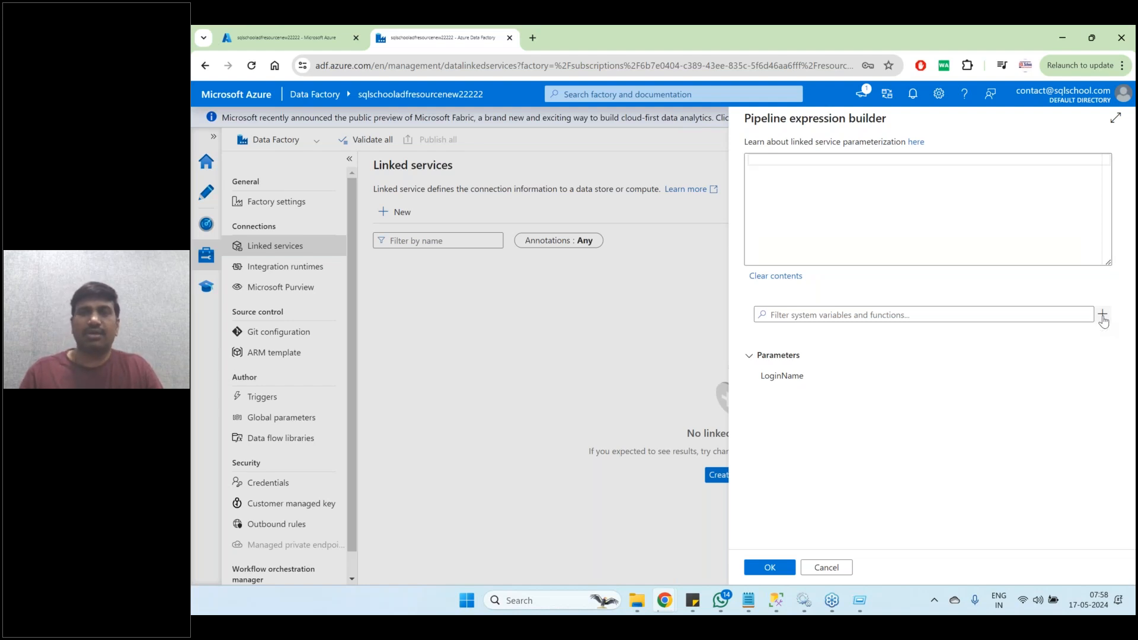
pyautogui.click(832, 159)
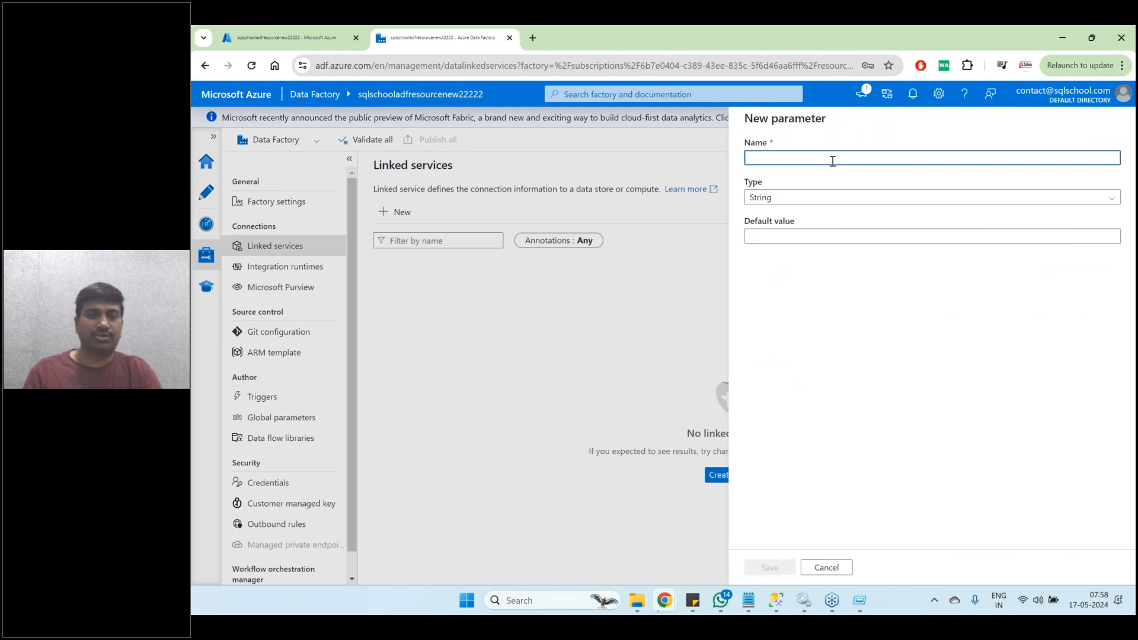
pyautogui.write('passw')
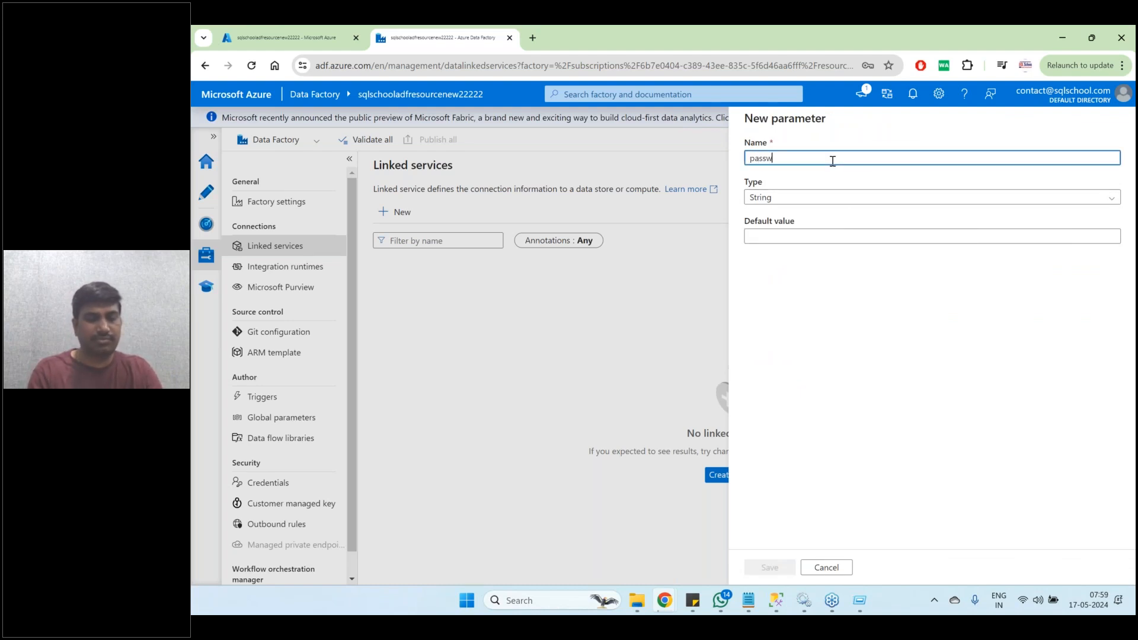
pyautogui.write('ord')
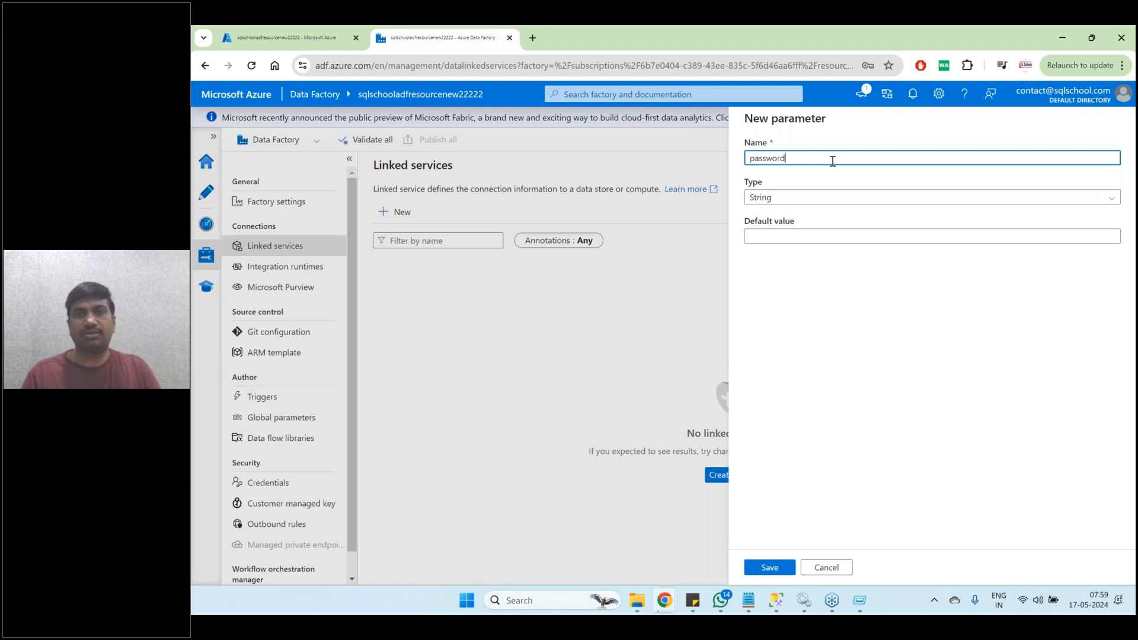
pyautogui.doubleClick(832, 160)
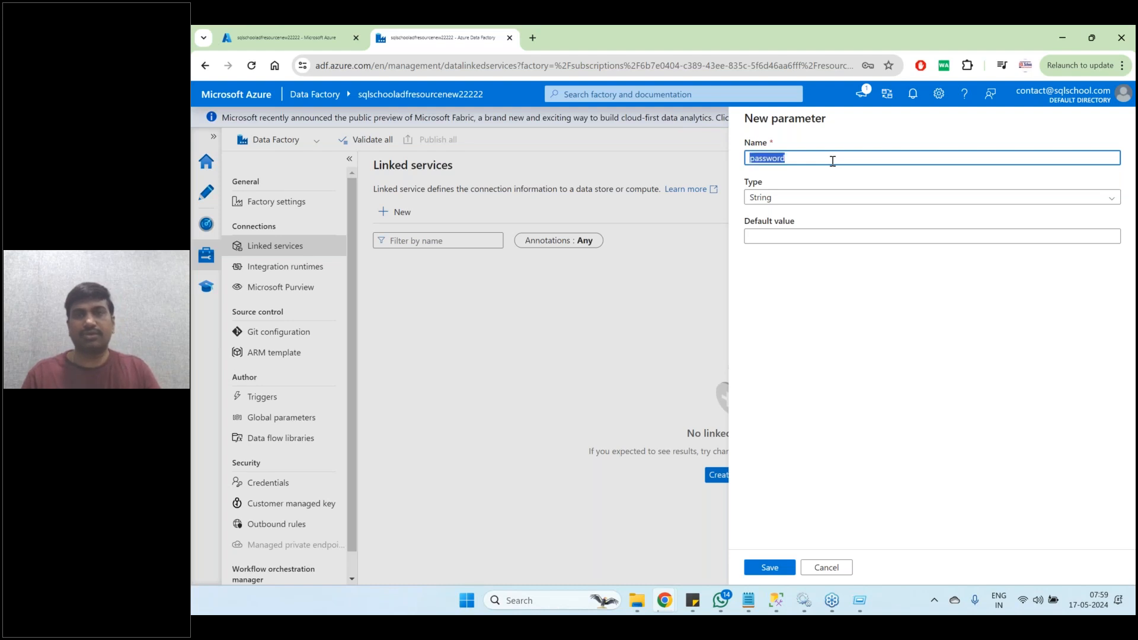
pyautogui.click(790, 235)
pyautogui.write('*********')
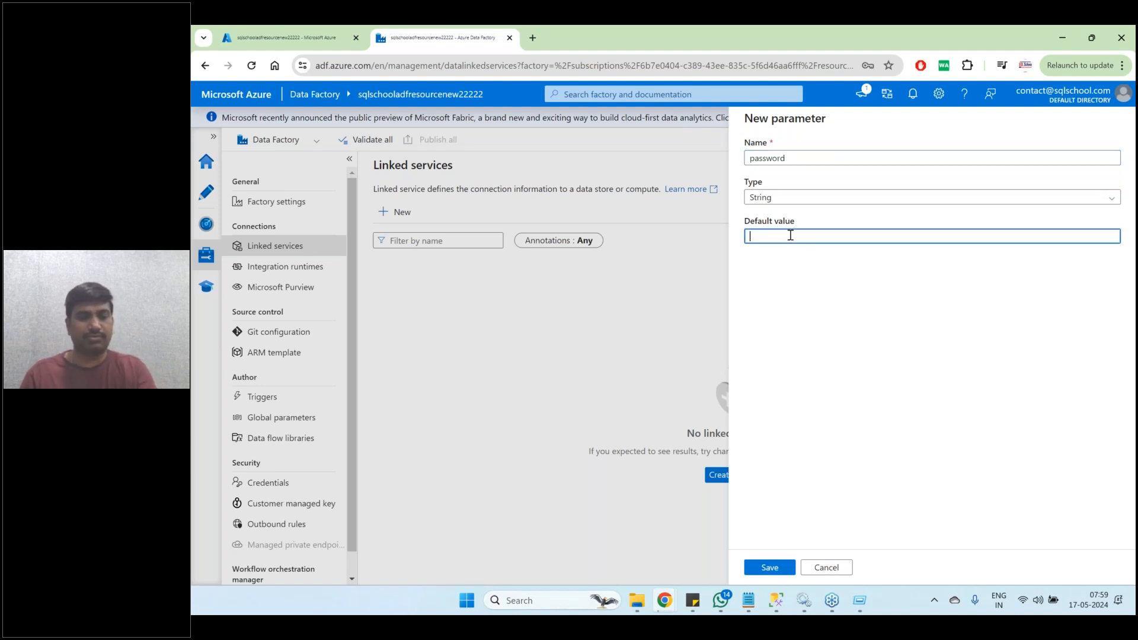
pyautogui.write('*******')
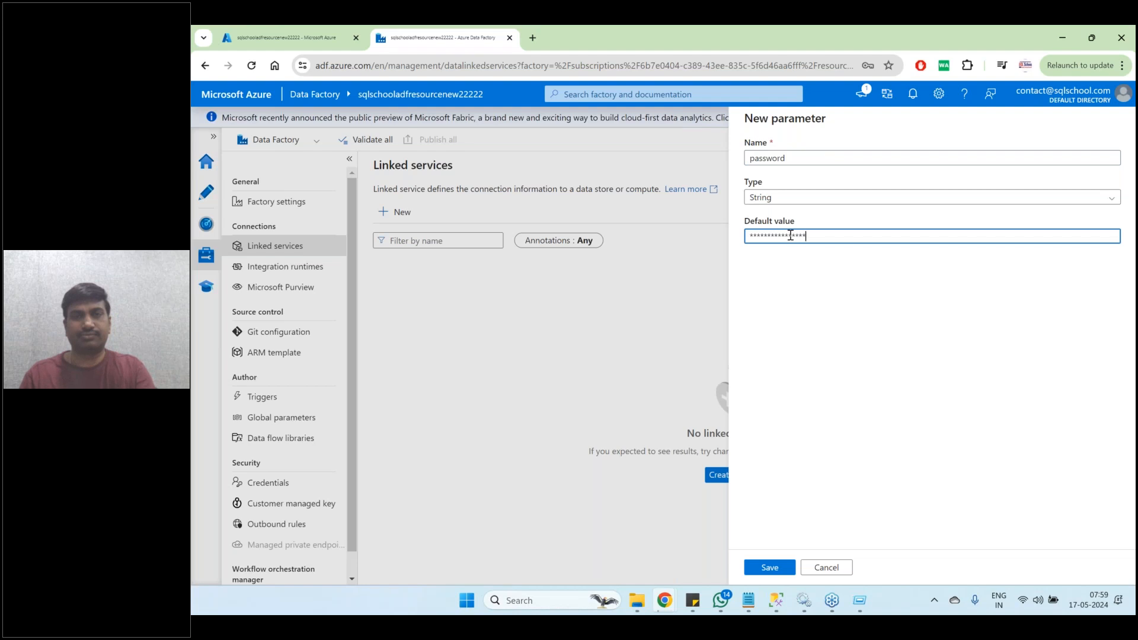
pyautogui.click(769, 567)
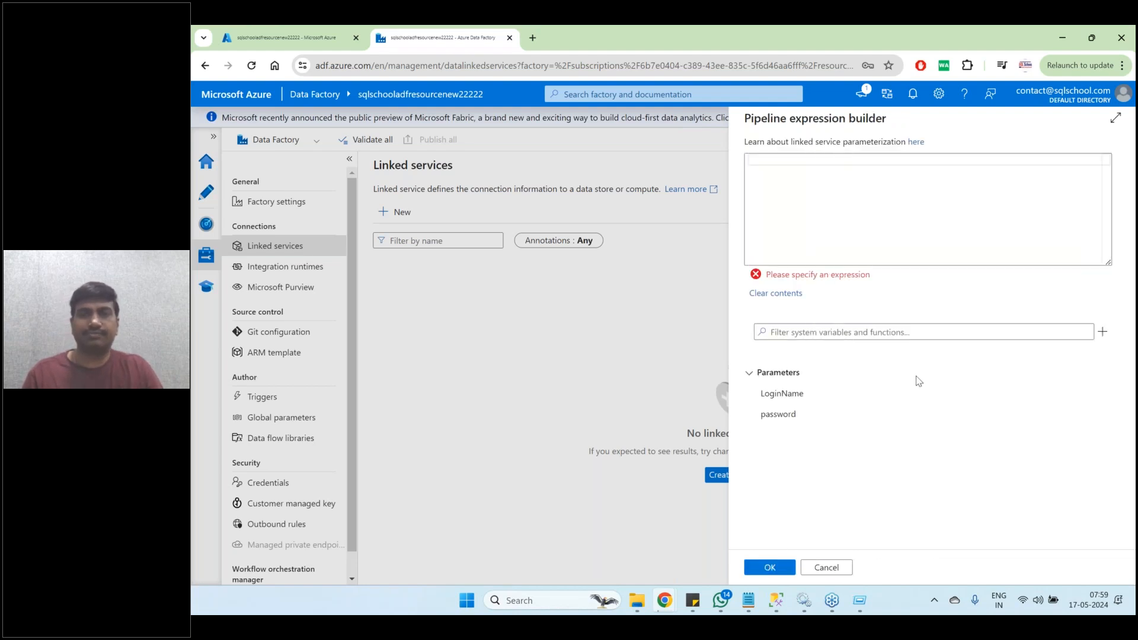
pyautogui.click(790, 417)
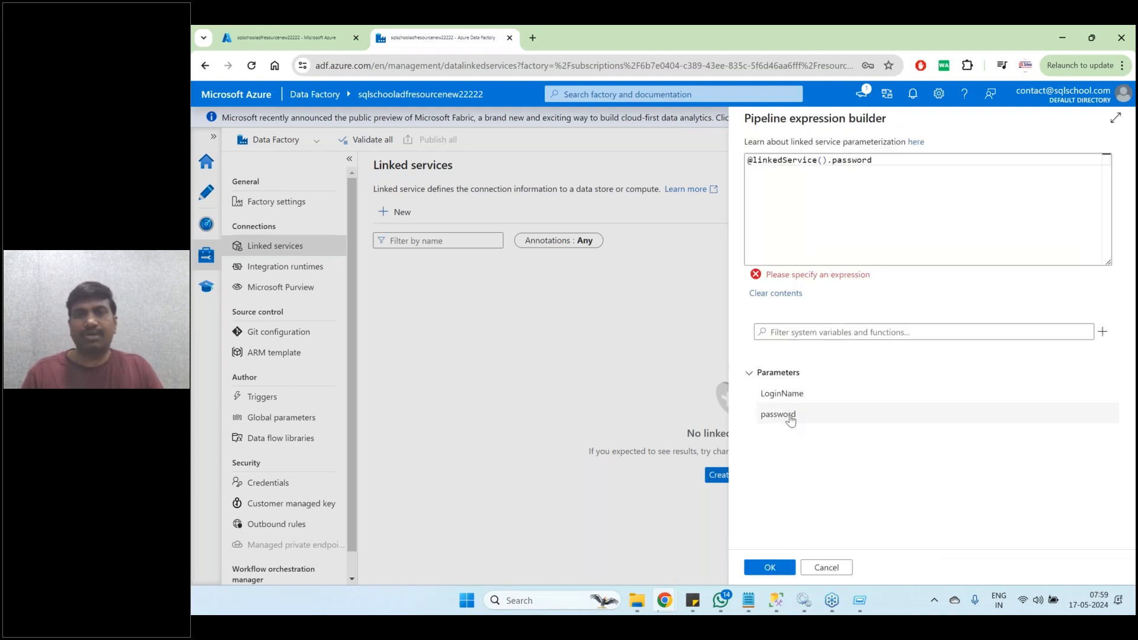
pyautogui.click(769, 567)
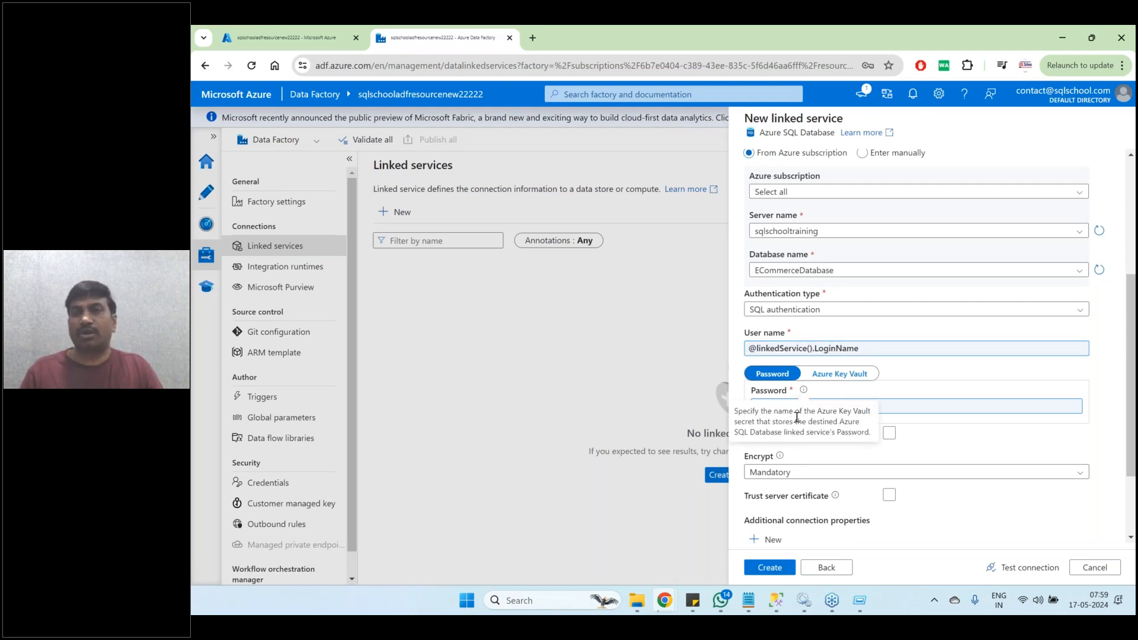
# - Test the connection for AzureSqlDatabase1, replacing the LoginName test value with the real login name
pyautogui.click(1031, 570)
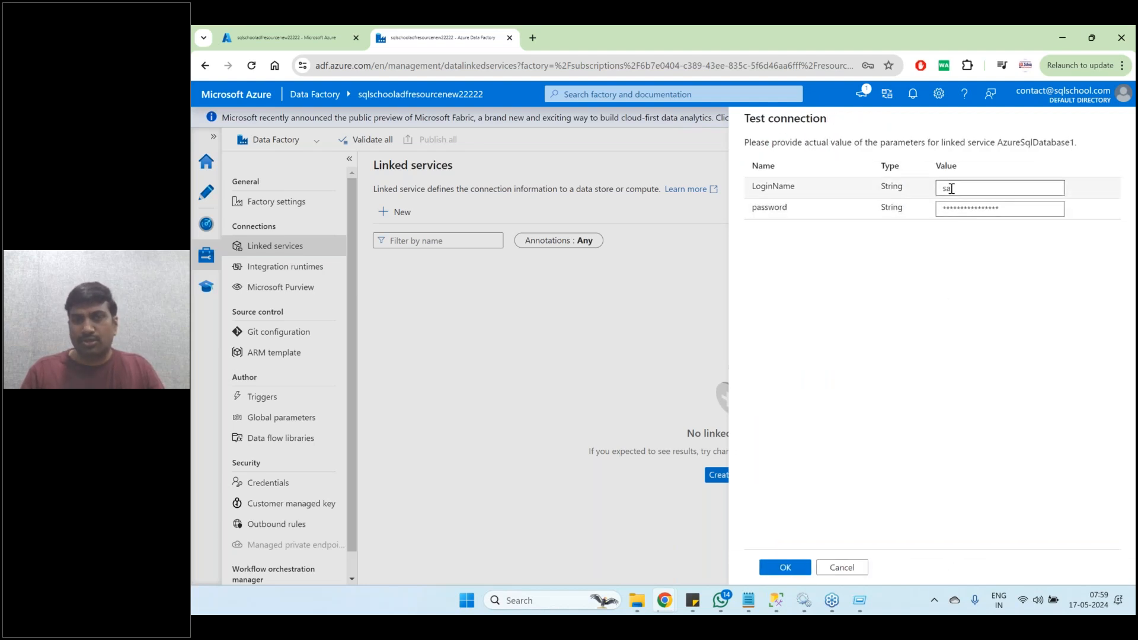
pyautogui.click(943, 186)
pyautogui.doubleClick(943, 187)
# - Replace the password test value with the real account password, correcting a mistyped first attempt
pyautogui.press('Tab')
pyautogui.hotkey('ctrl', 'a')
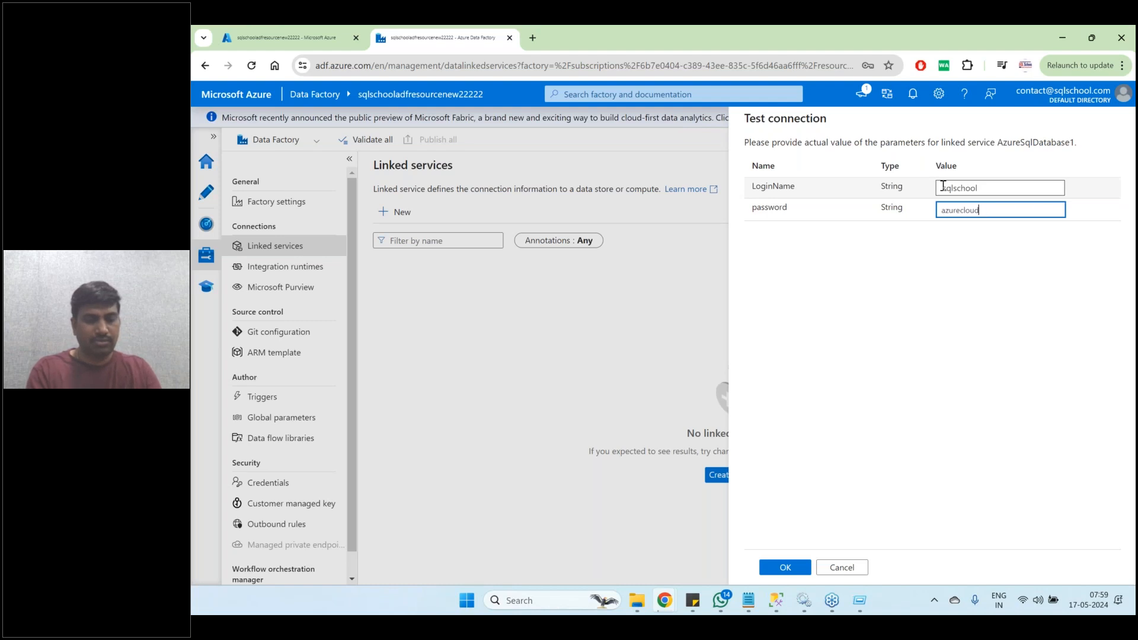
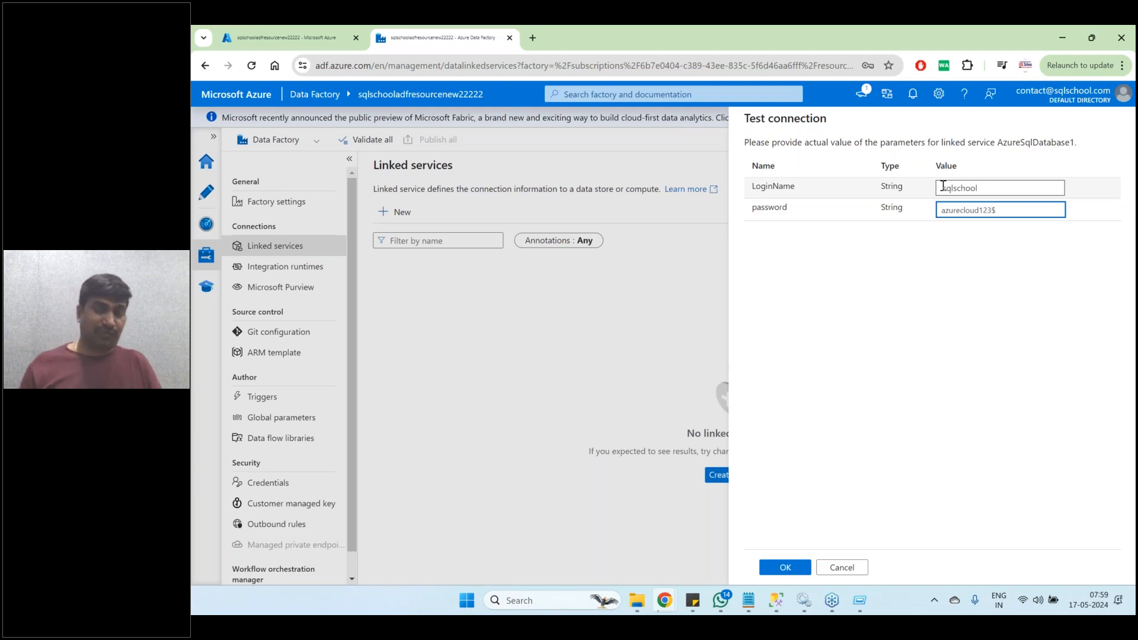
pyautogui.hotkey('ctrl', 'a')
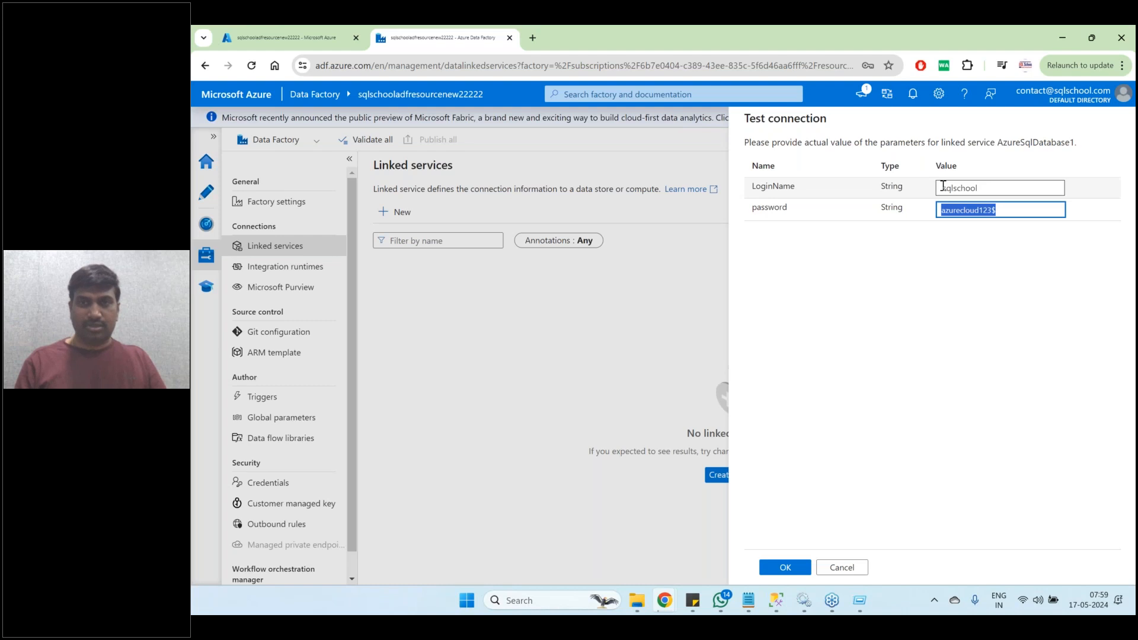
pyautogui.press('BackSpace')
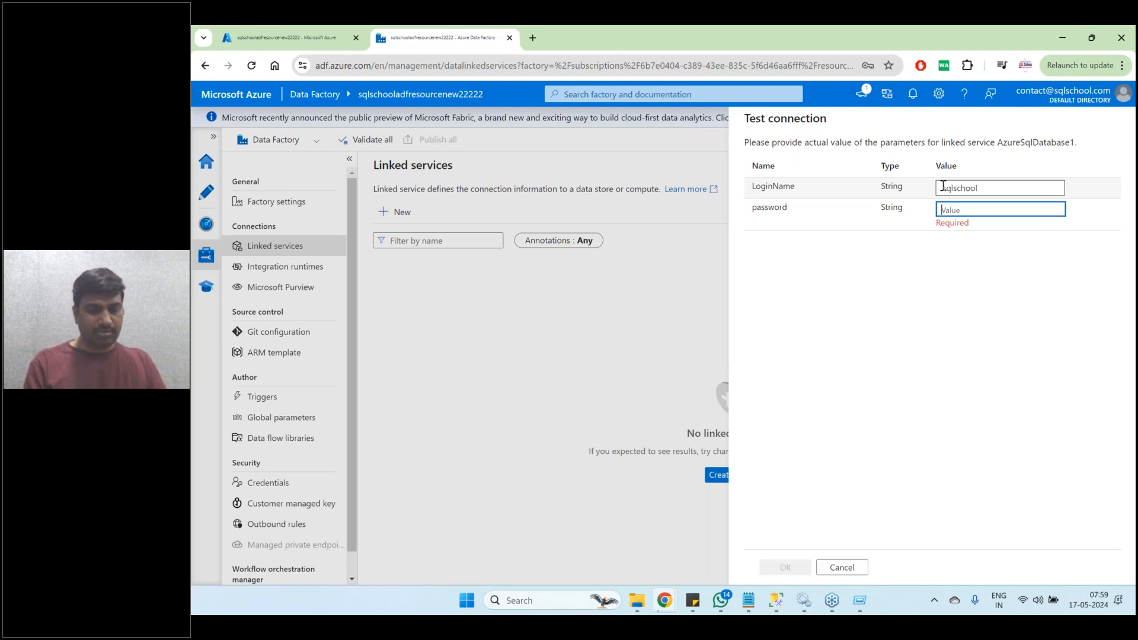
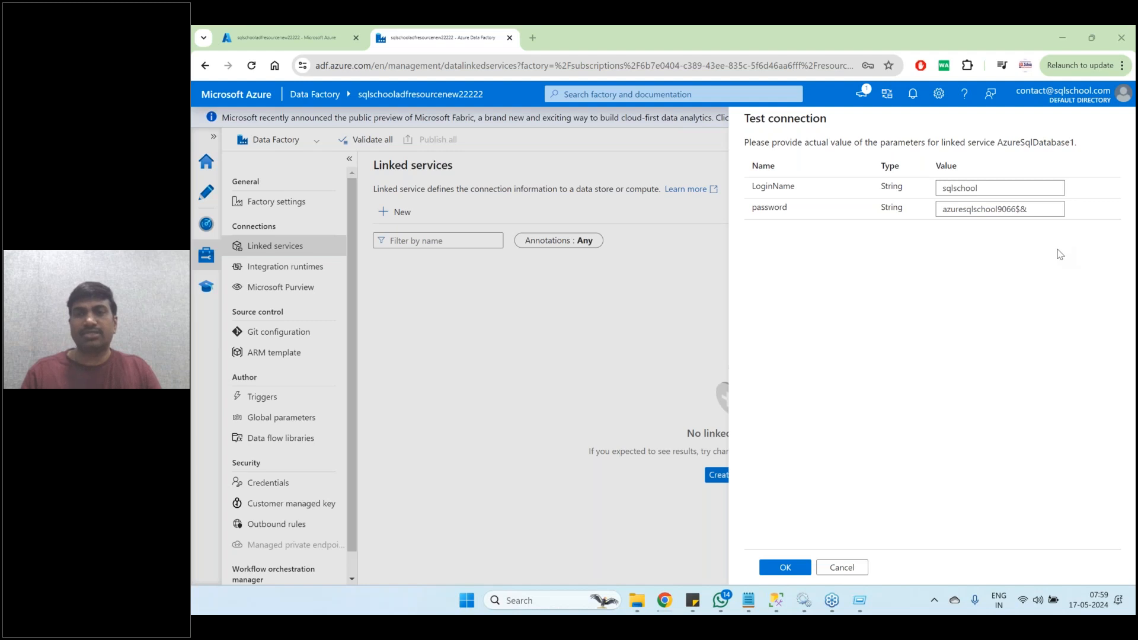
# - Confirm the successful connection test, then start a new parameter from the Password expression builder
pyautogui.click(794, 569)
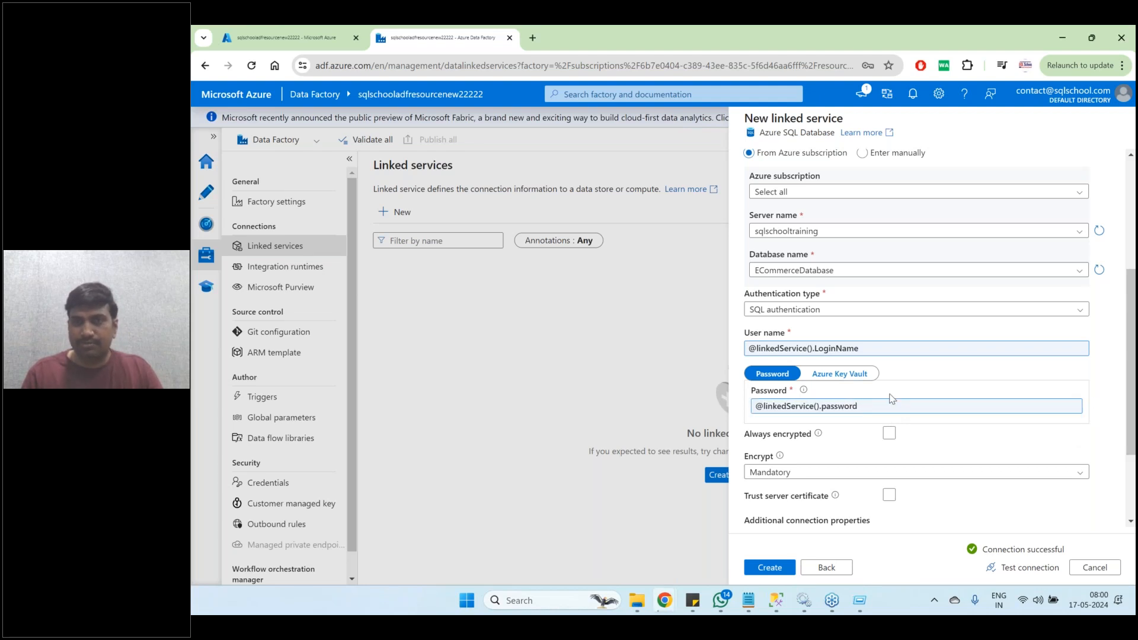
pyautogui.click(885, 407)
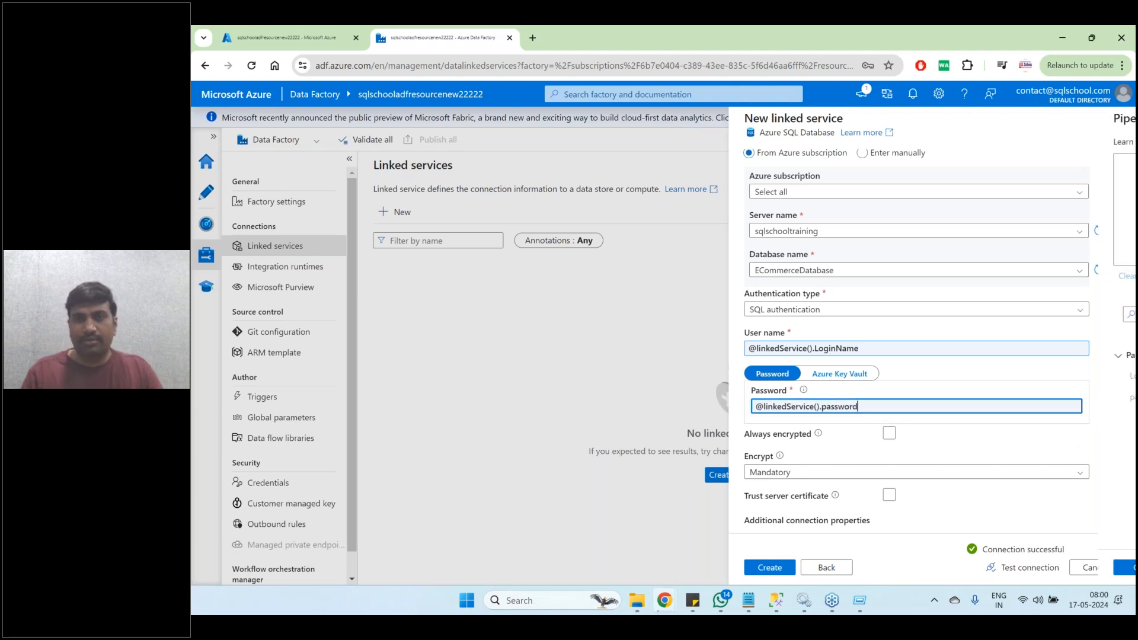
pyautogui.click(1102, 314)
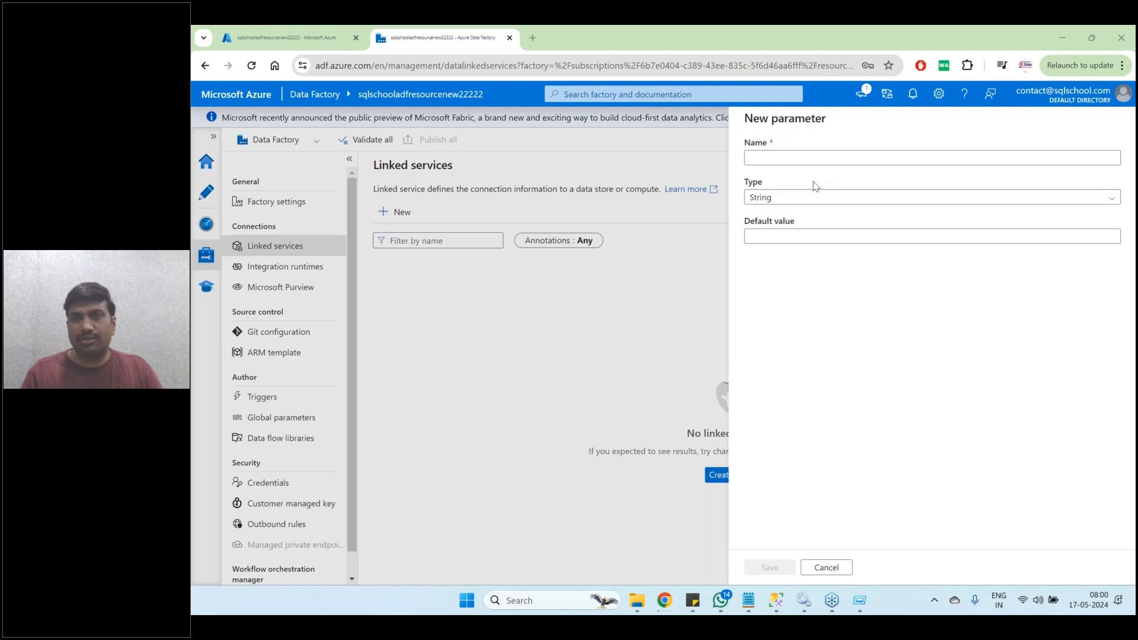
pyautogui.click(917, 157)
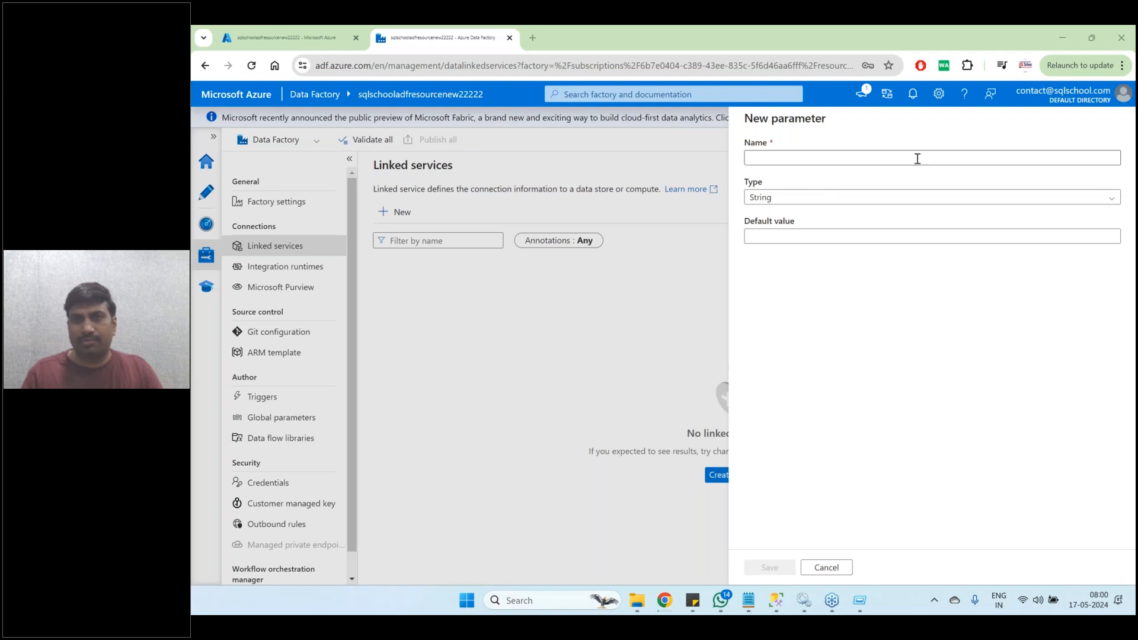
pyautogui.click(763, 199)
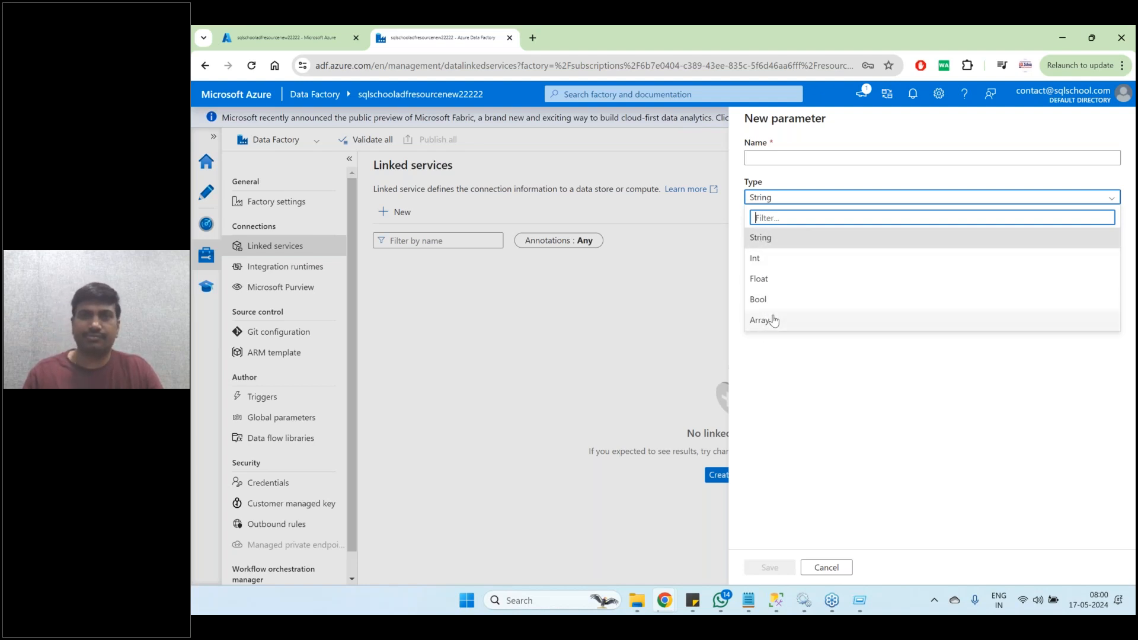
pyautogui.click(789, 436)
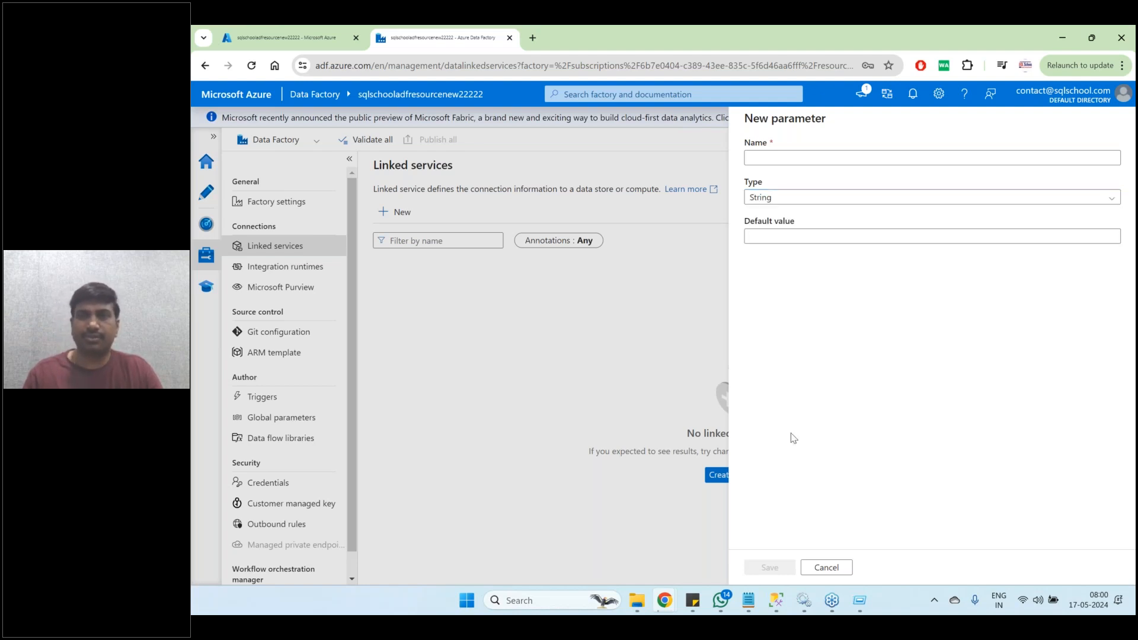
pyautogui.click(792, 198)
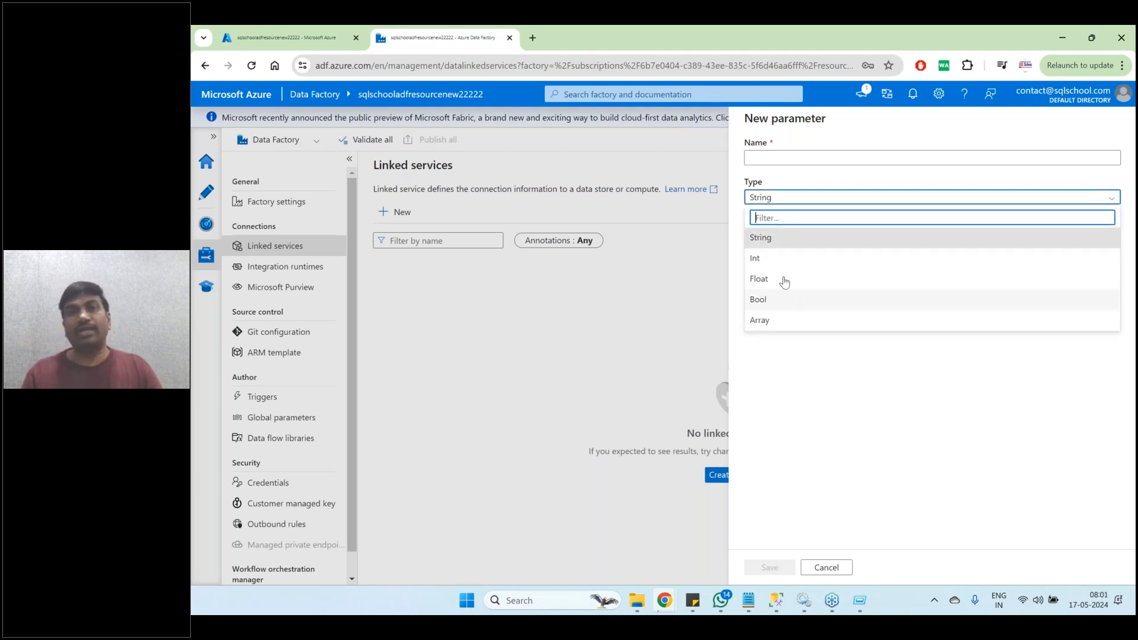
pyautogui.click(829, 567)
pyautogui.click(829, 567)
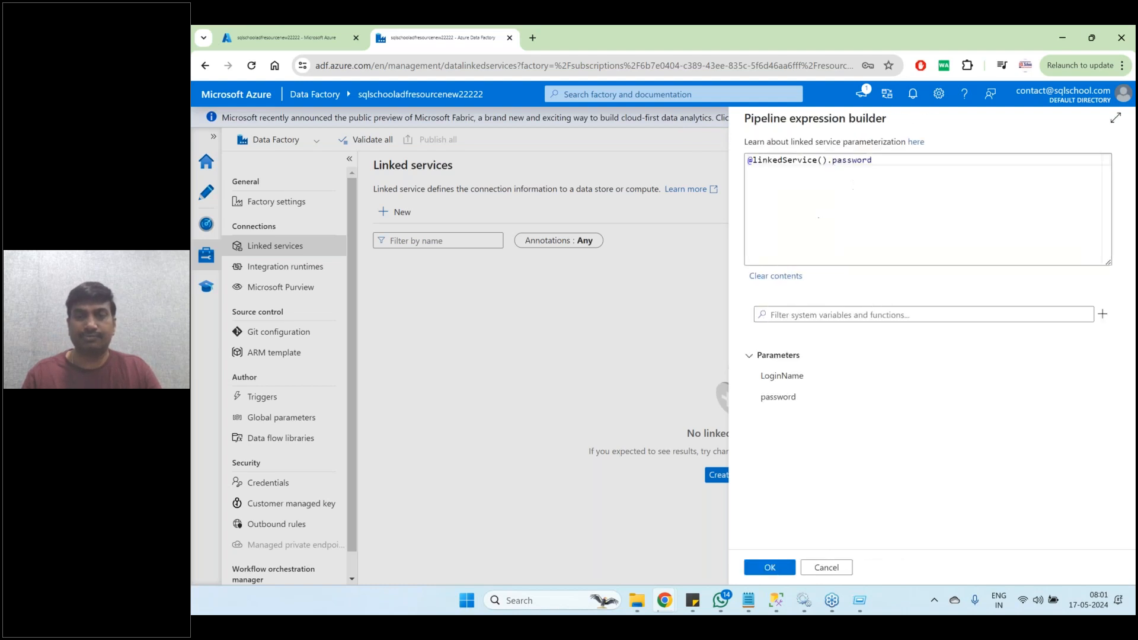
pyautogui.click(769, 567)
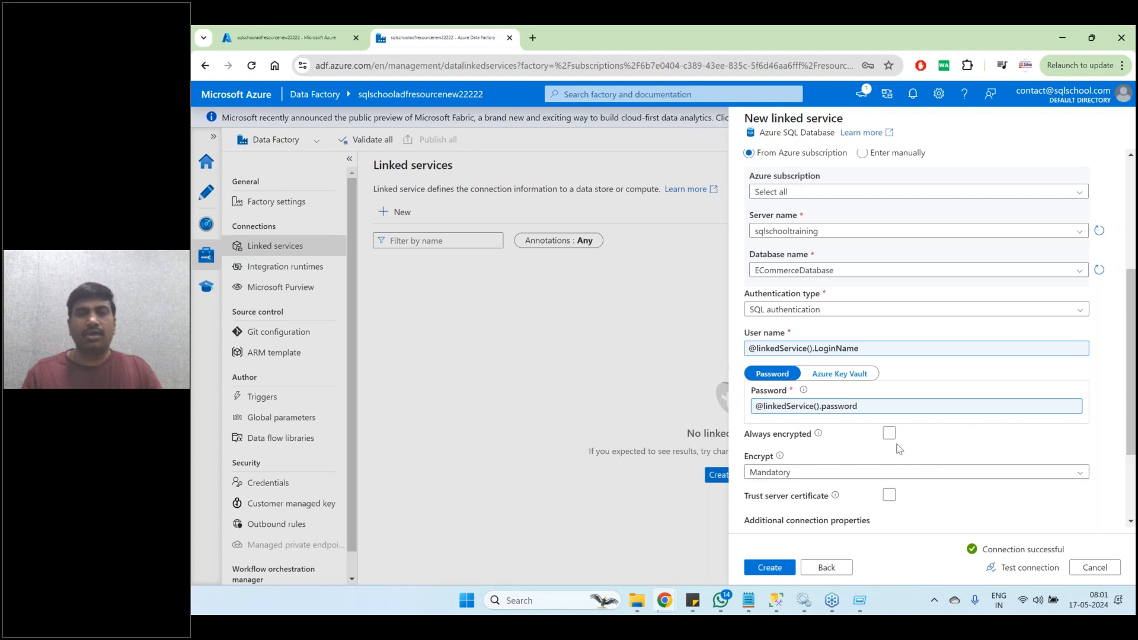
pyautogui.click(776, 602)
# - Check the ETL__LOGIN name in the SSMS script, then create the AzureSqlDatabase1 linked service
pyautogui.doubleClick(547, 90)
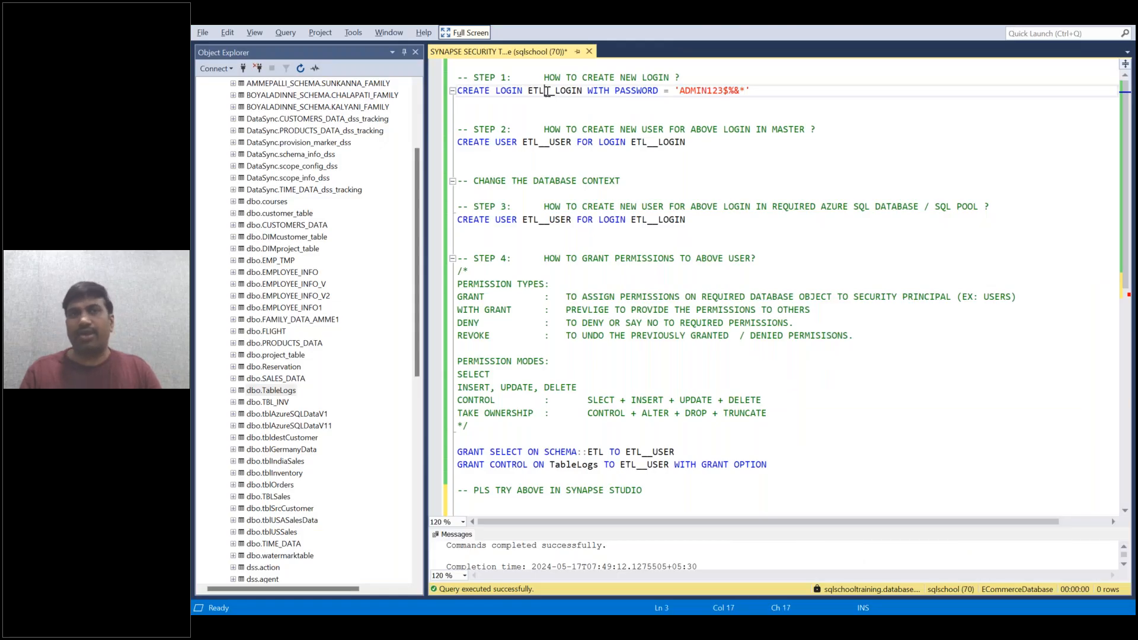
pyautogui.hotkey('alt', 'Tab')
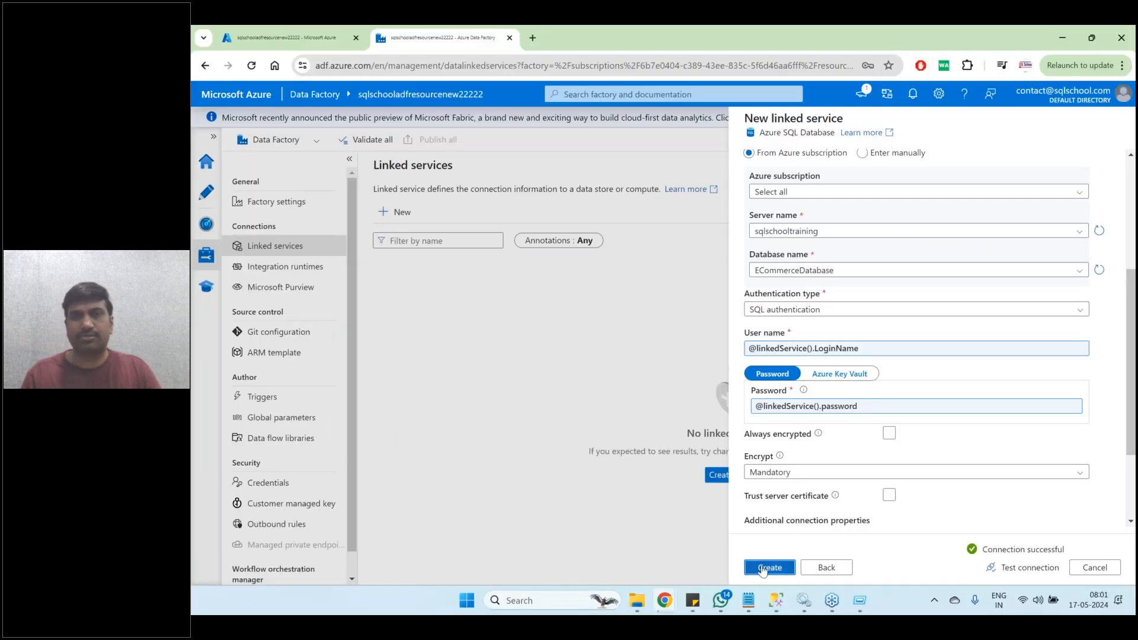
pyautogui.click(763, 569)
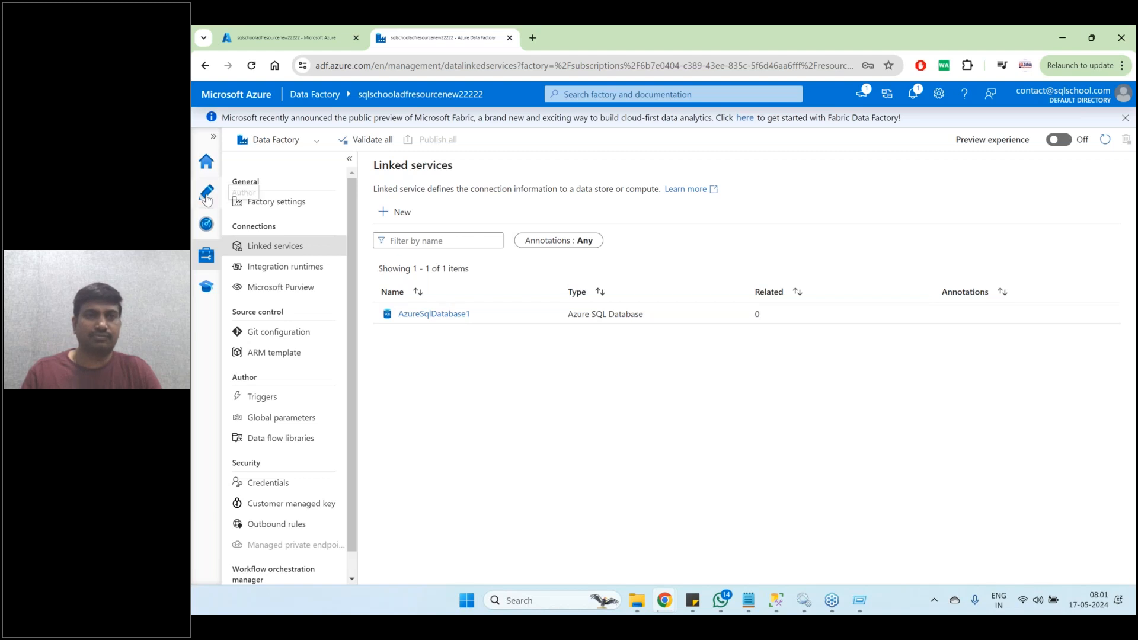
# - Create a new pipeline with a Data flow activity using a new data flow, dataflow1
pyautogui.click(212, 162)
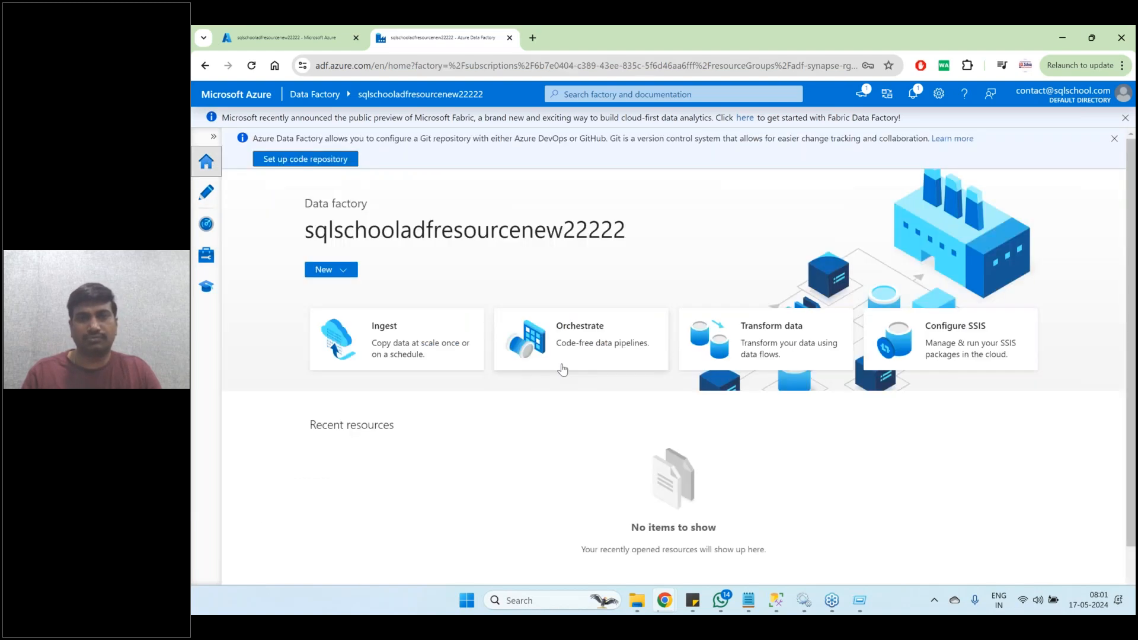
pyautogui.click(569, 326)
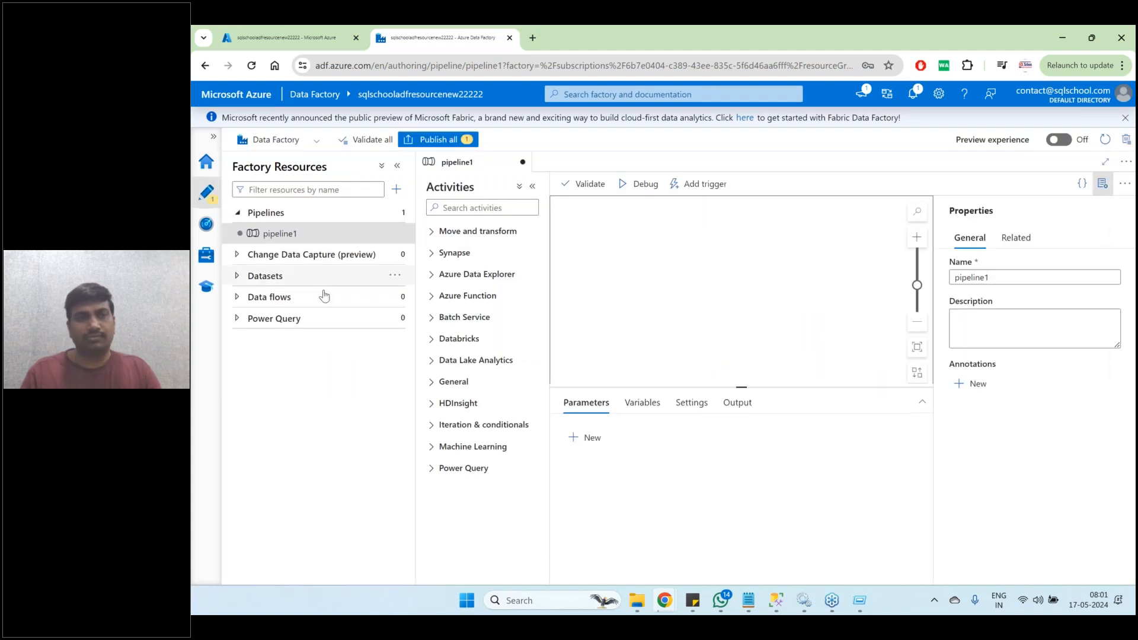
pyautogui.click(464, 210)
pyautogui.write('data')
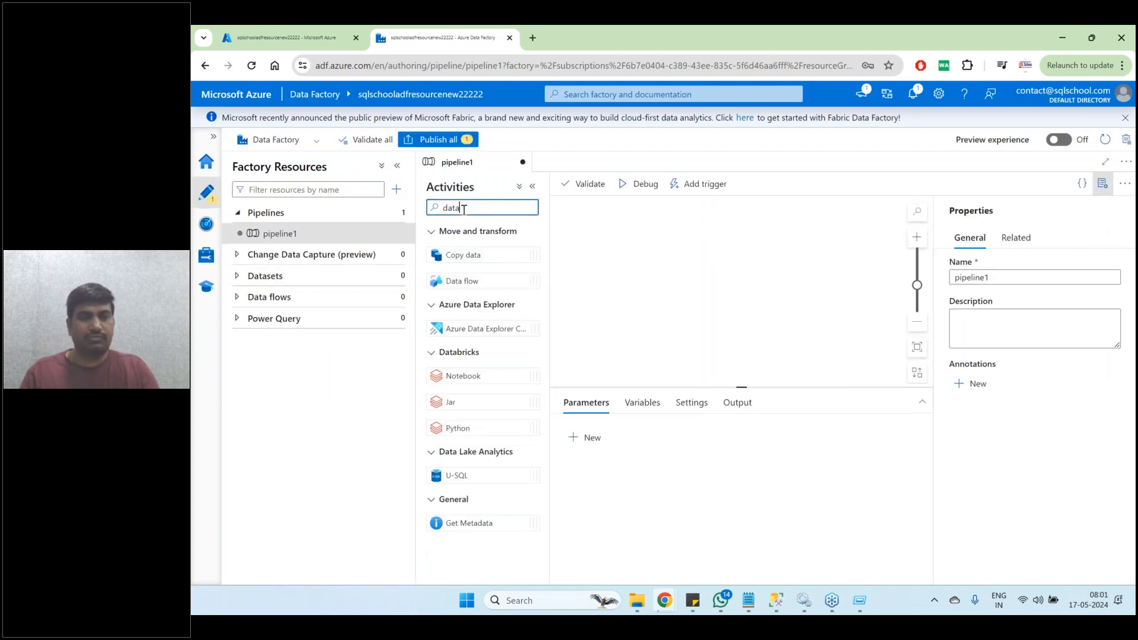
pyautogui.moveTo(457, 281); pyautogui.dragTo(623, 279)
pyautogui.click(627, 403)
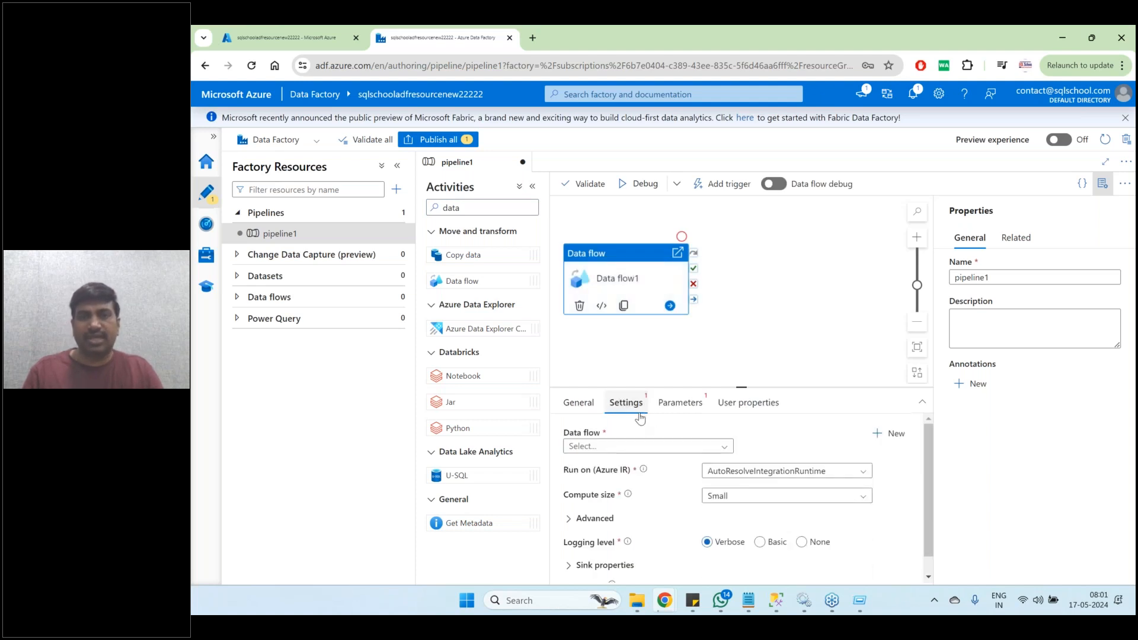
pyautogui.click(889, 439)
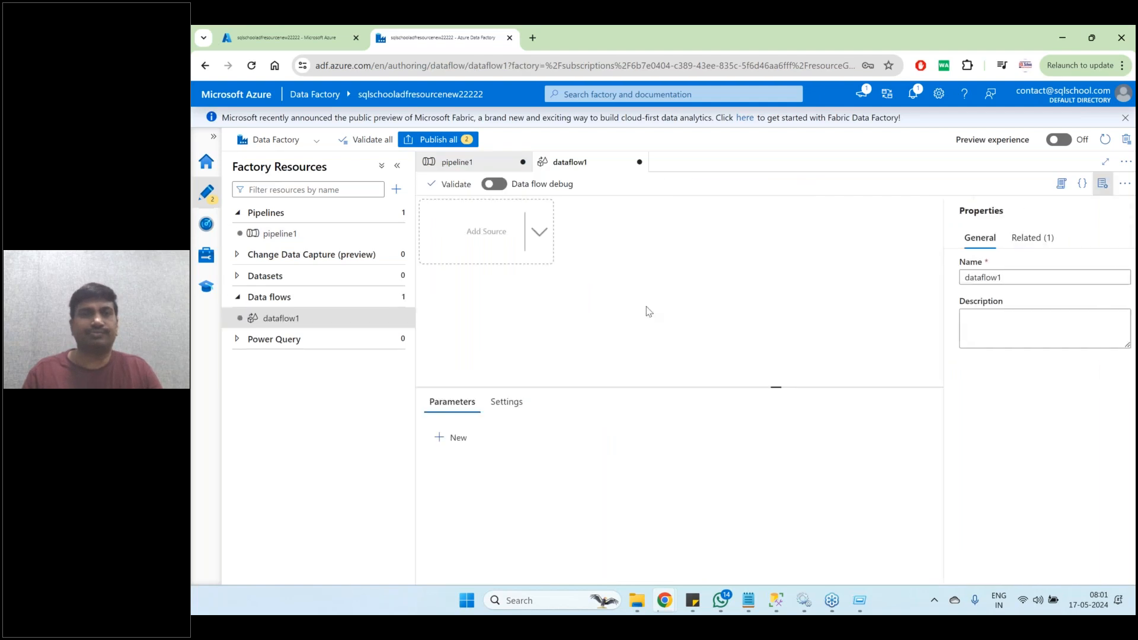
# - Draft an Azure SQL Database source dataset on AzureSqlDatabase1, then discard it
pyautogui.click(729, 552)
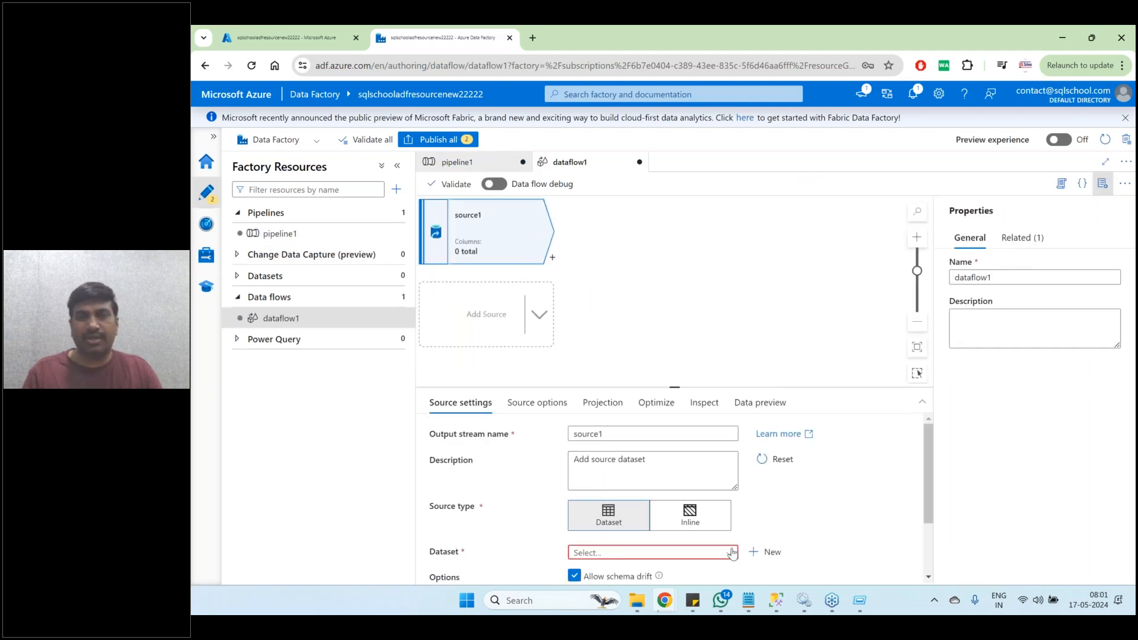
pyautogui.click(770, 552)
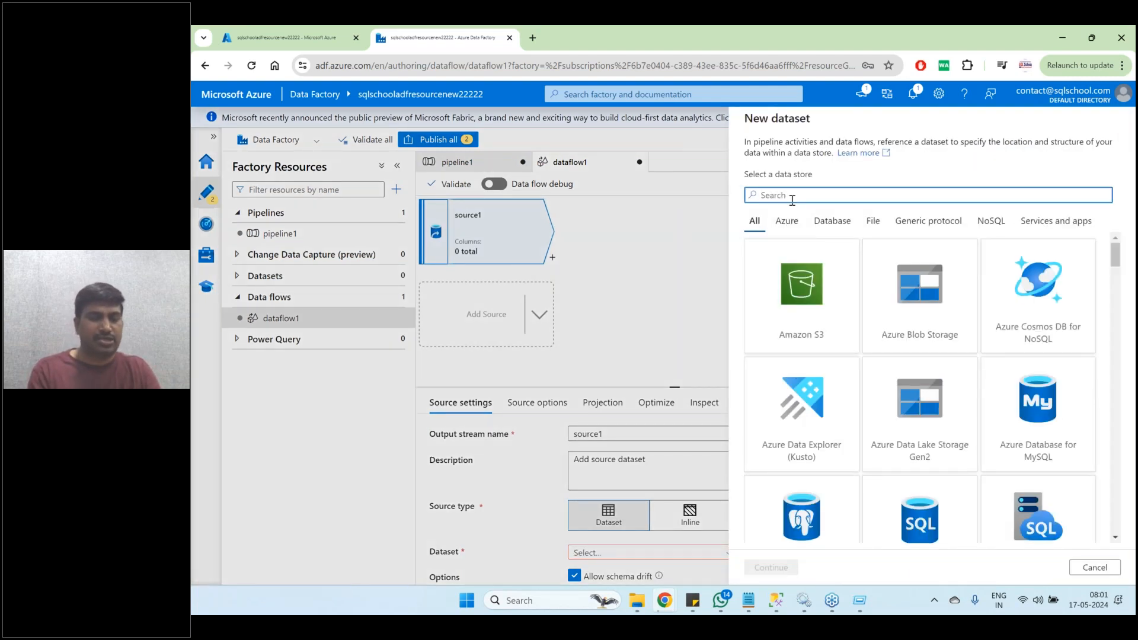
pyautogui.write('sql d')
pyautogui.click(799, 297)
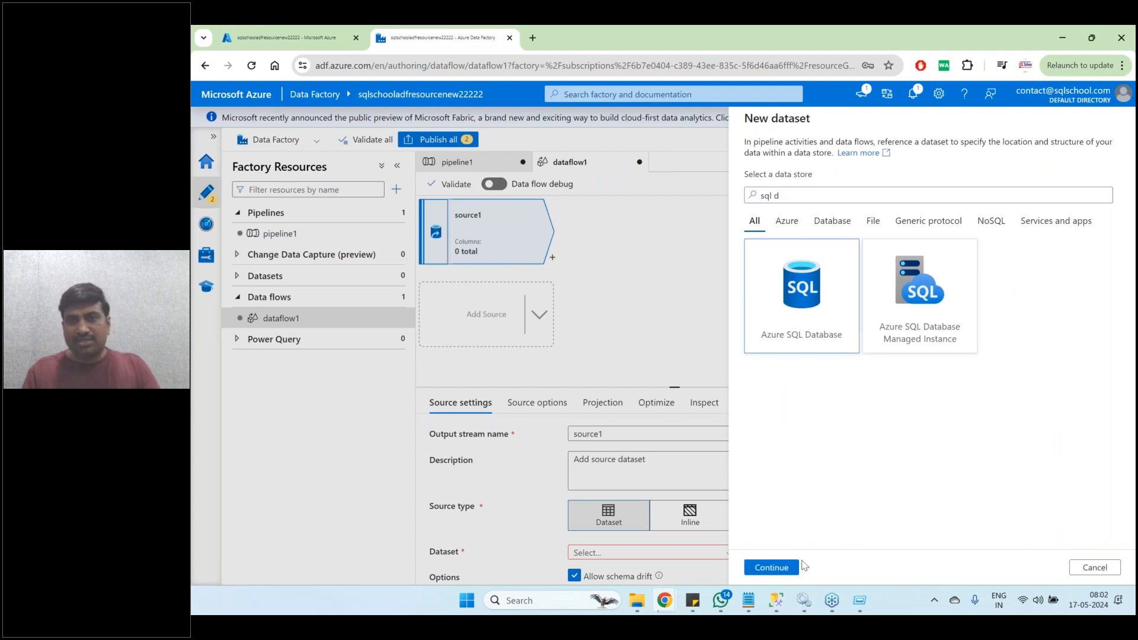
pyautogui.click(771, 569)
pyautogui.click(780, 201)
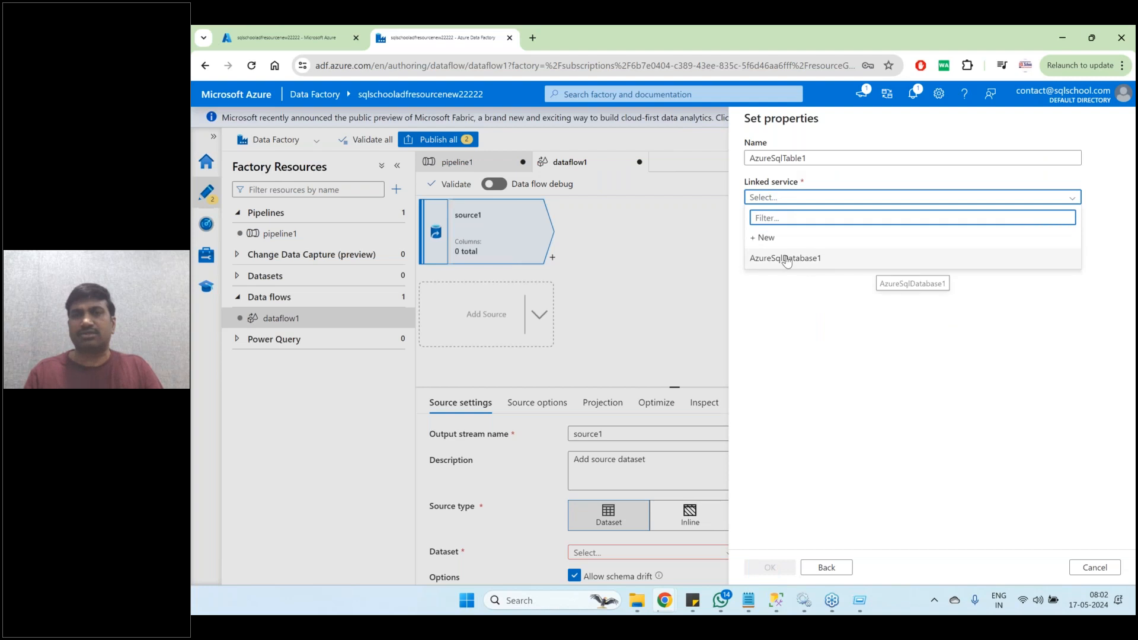
pyautogui.click(786, 259)
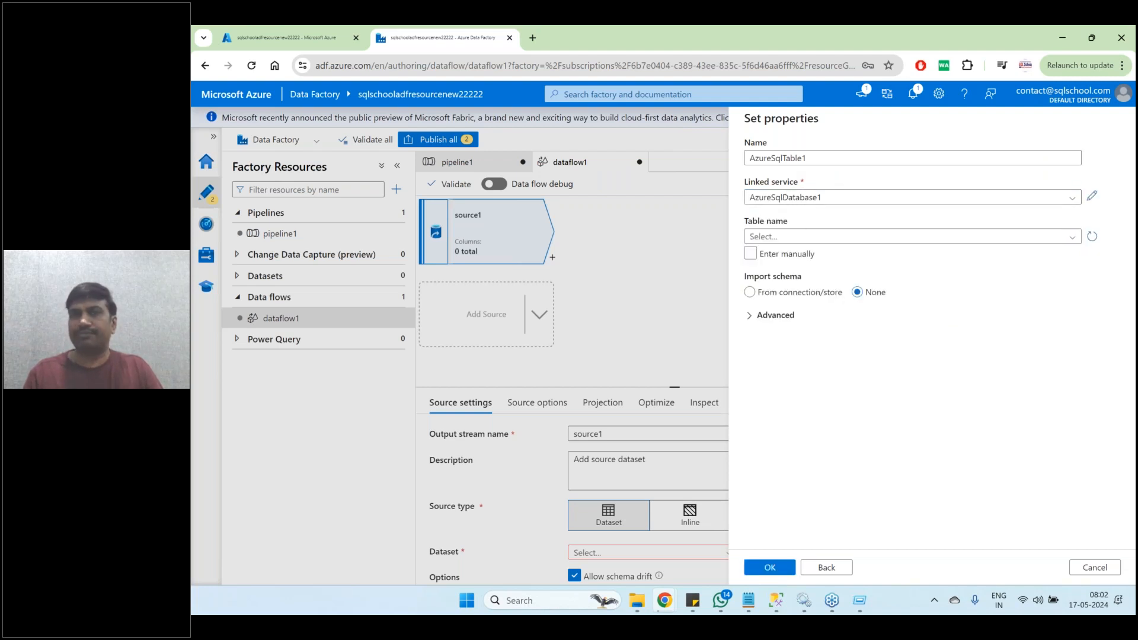
pyautogui.click(793, 240)
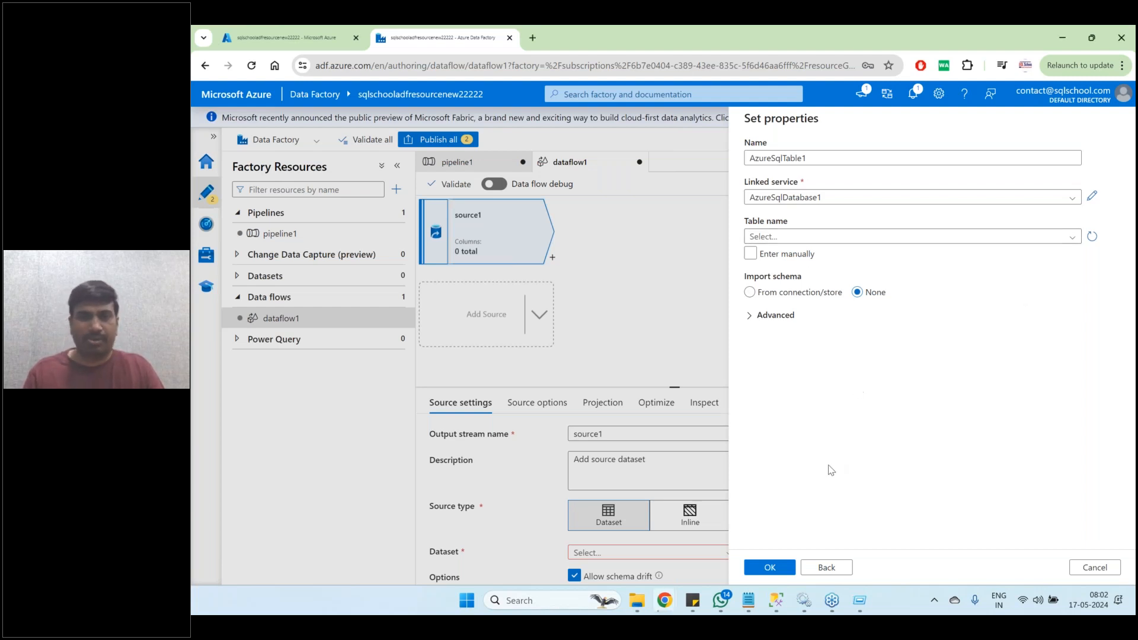
pyautogui.click(1095, 567)
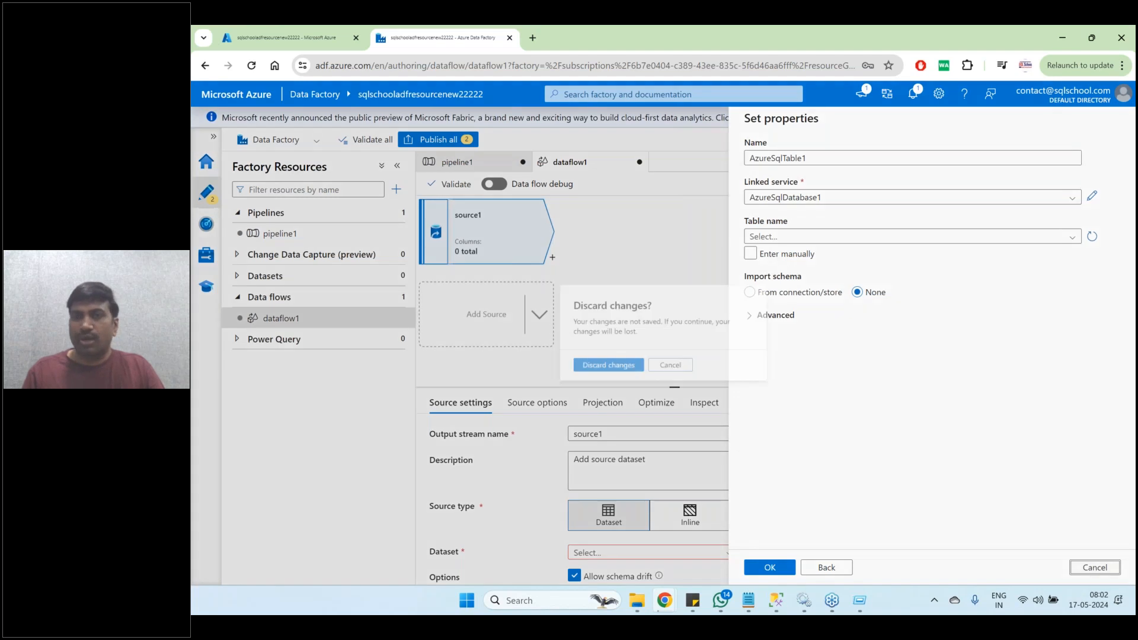
pyautogui.click(606, 375)
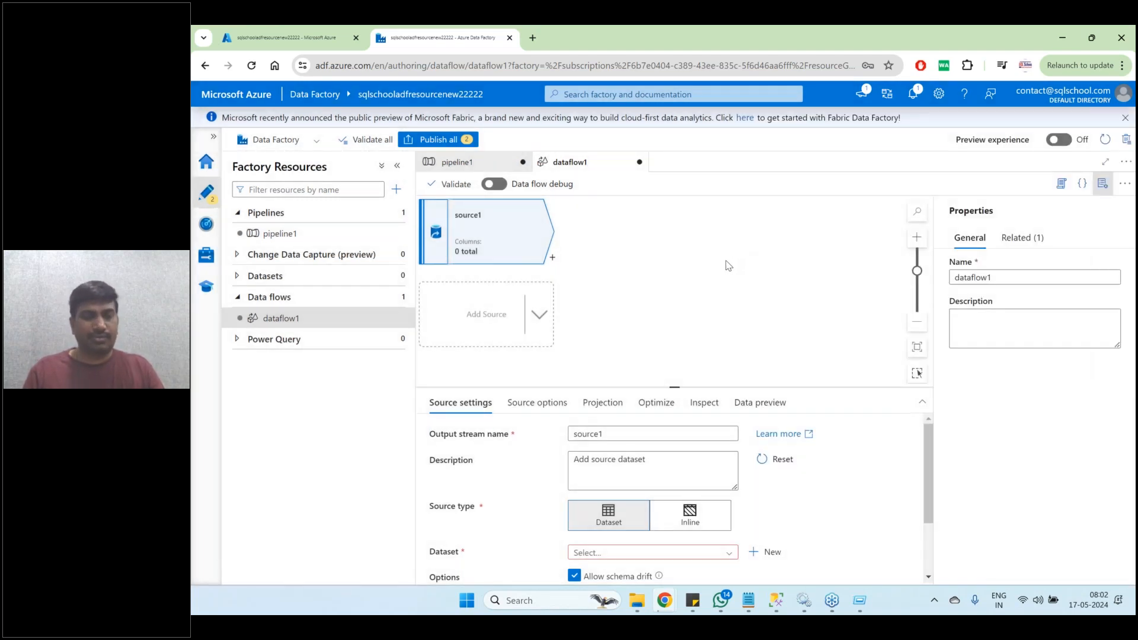
# - In a new Notepad, type 'HOW TO CREATE LOGINS?' and 'HOW TO CREATE USERS?' in capitals
pyautogui.press('super+r')
pyautogui.press('Return')
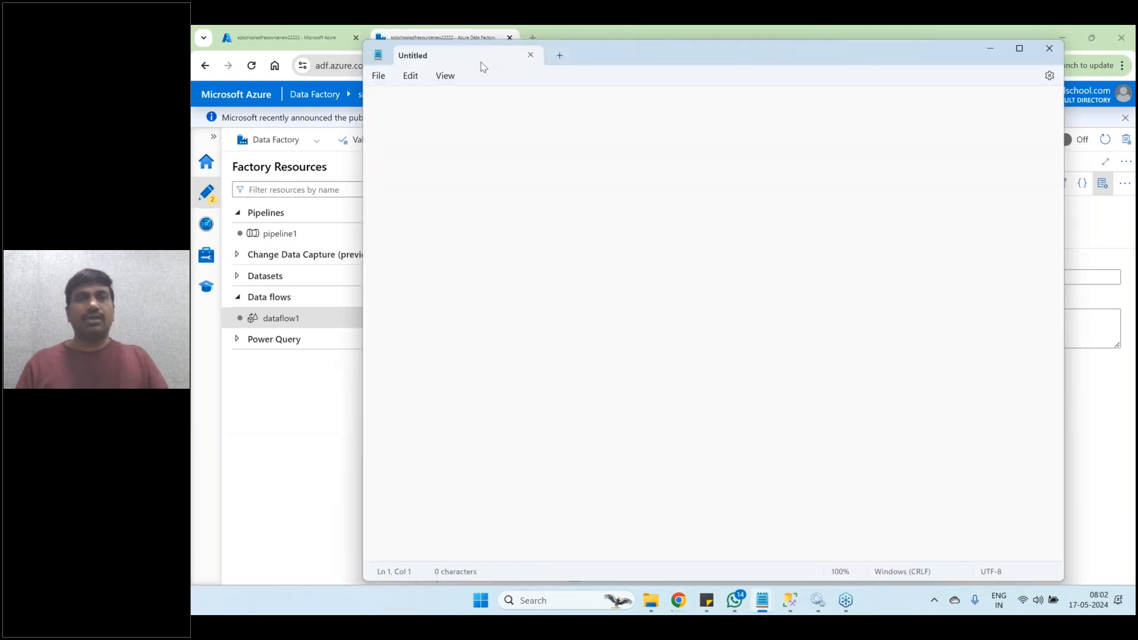
pyautogui.press('capslock')
pyautogui.write('HOW TO CREATE LOGINS?')
pyautogui.press('Return')
pyautogui.write('HOW TO CREATE USERS?')
# - Add the heading 'IN AZURE SQL POOL / AZURE SQL DATABASE?' above the questions
pyautogui.click(373, 101)
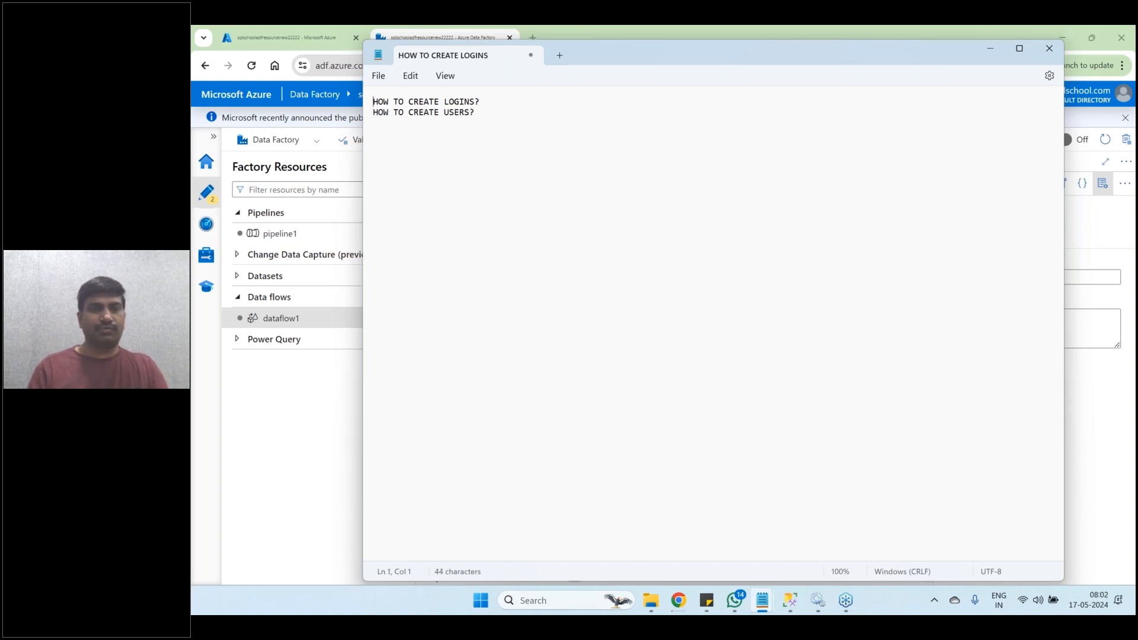
pyautogui.write('IN AZURE SQL POOL')
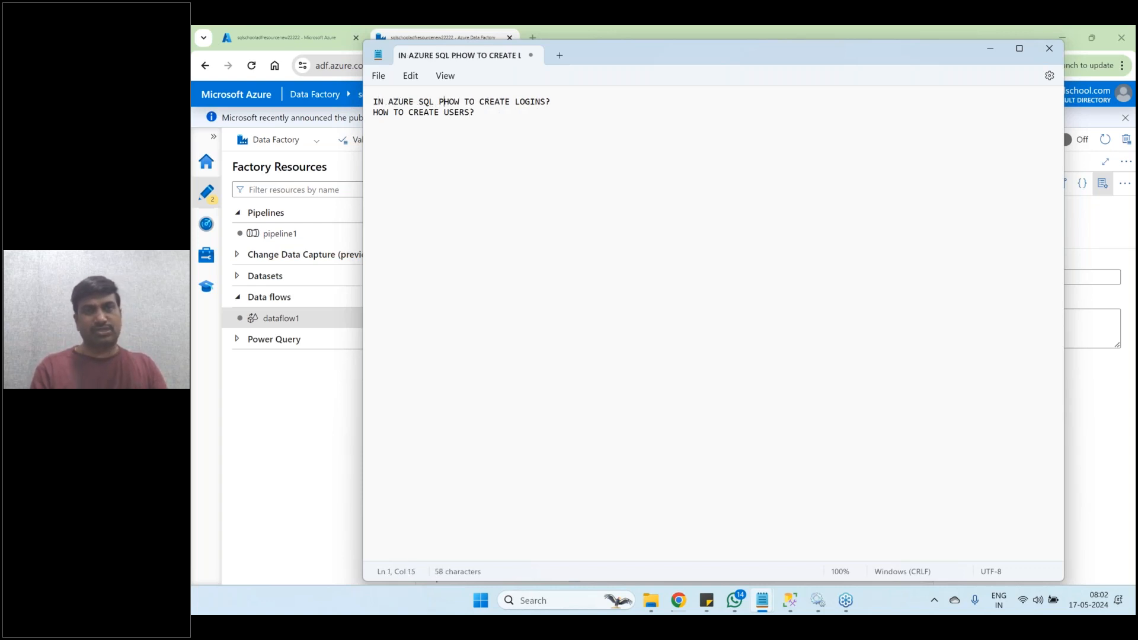
pyautogui.press('Return')
pyautogui.press('BackSpace')
pyautogui.write('/')
pyautogui.press('BackSpace')
pyautogui.write('/ AZURE SQL DATABASE?')
pyautogui.press('Return')
pyautogui.press('Return')
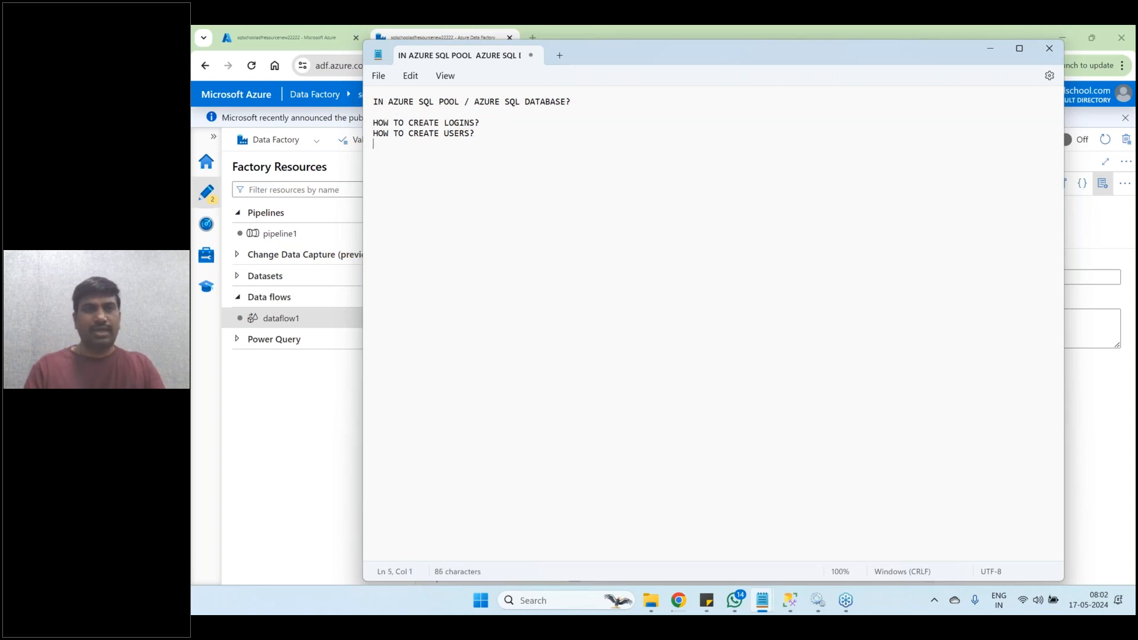
# - Add questions on assigning permissions at OBJECT level and at SCHEMA level
pyautogui.write('HOW TO')
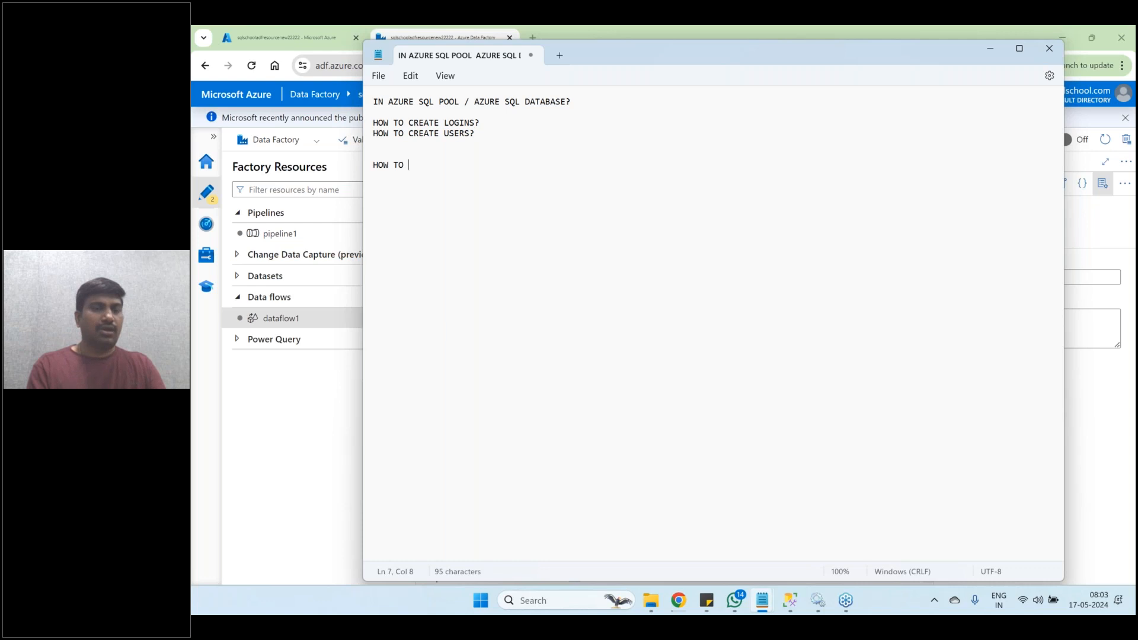
pyautogui.write(' ASSIGN PERM')
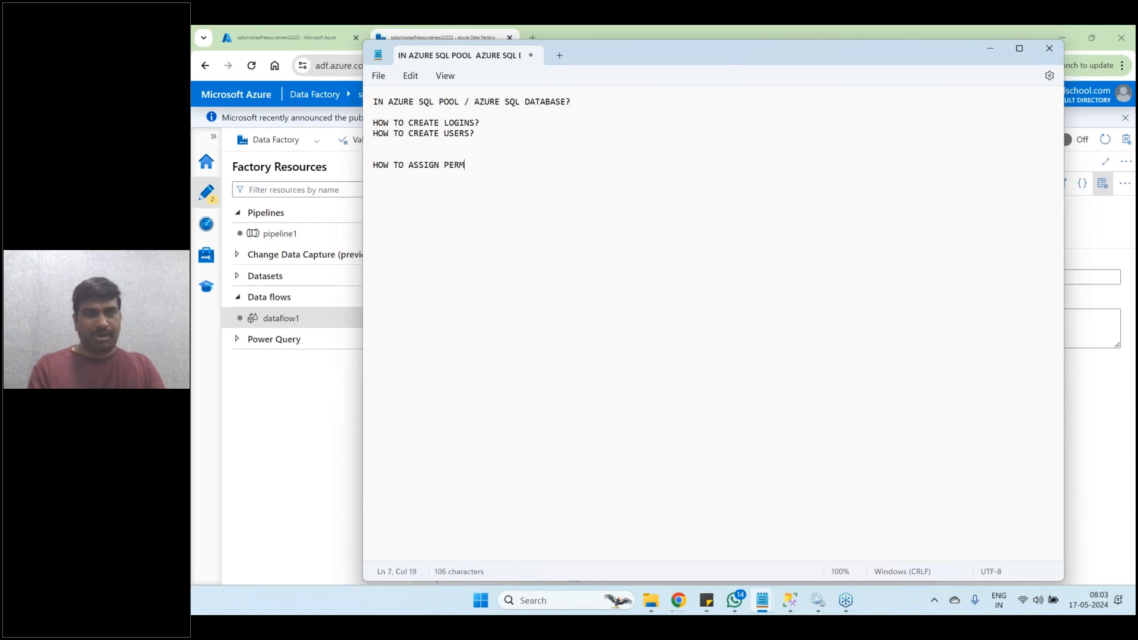
pyautogui.write('ISSIONS AT OBJE')
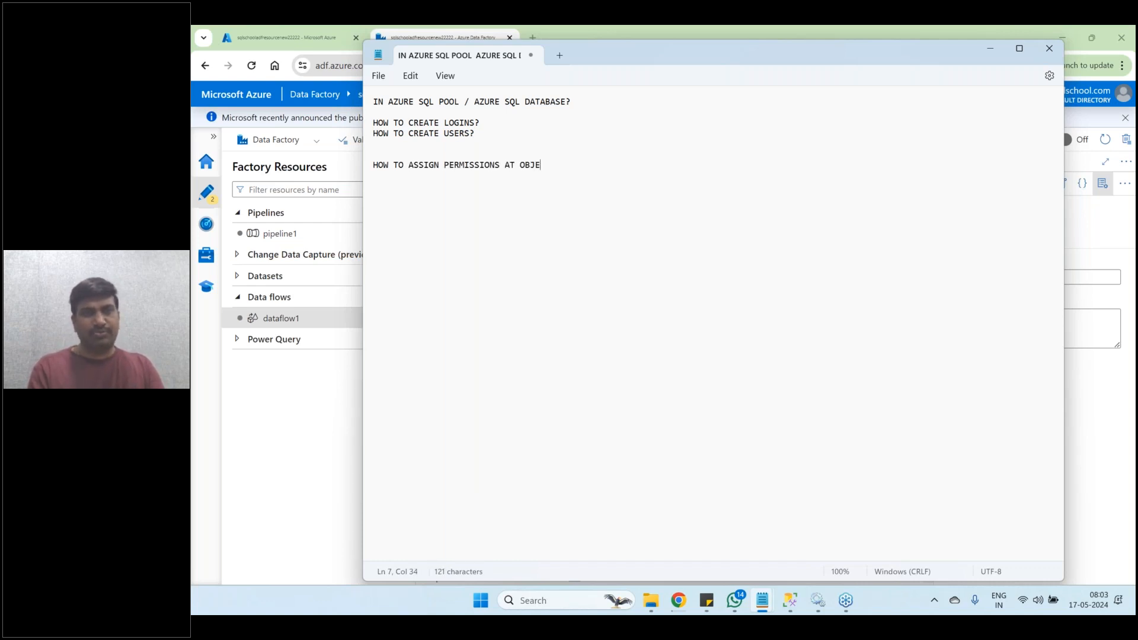
pyautogui.write('CT LEVEL?')
pyautogui.hotkey('shift', 'Home')
pyautogui.hotkey('ctrl', 'c')
pyautogui.press('End')
pyautogui.press('Return')
pyautogui.hotkey('ctrl', 'v')
pyautogui.press('Return')
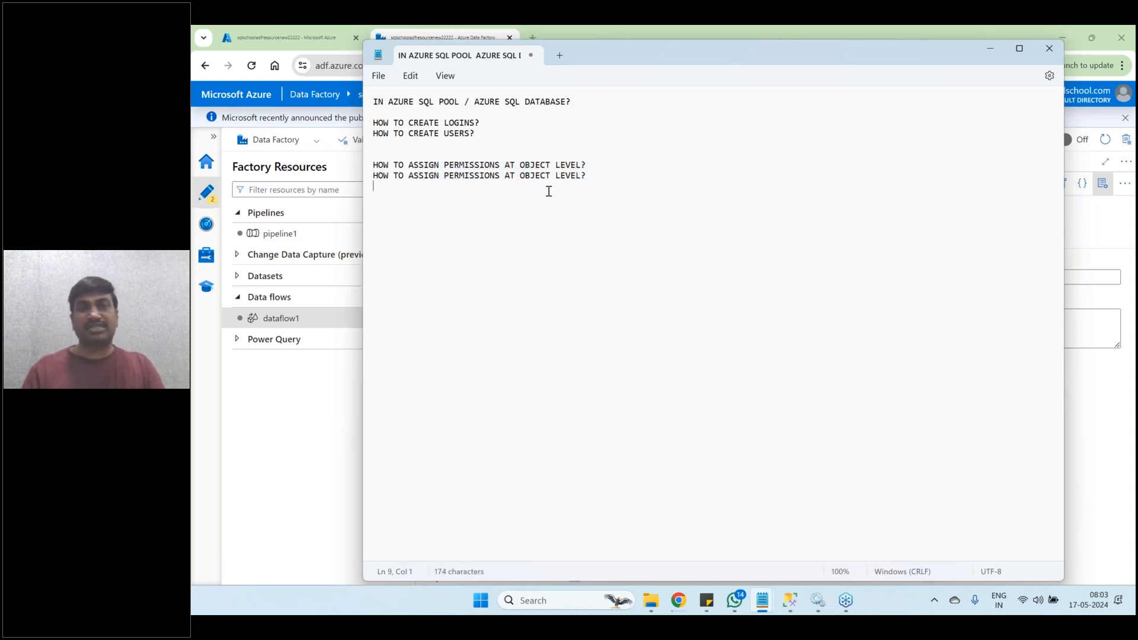
pyautogui.doubleClick(526, 175)
pyautogui.write('SCHEMA')
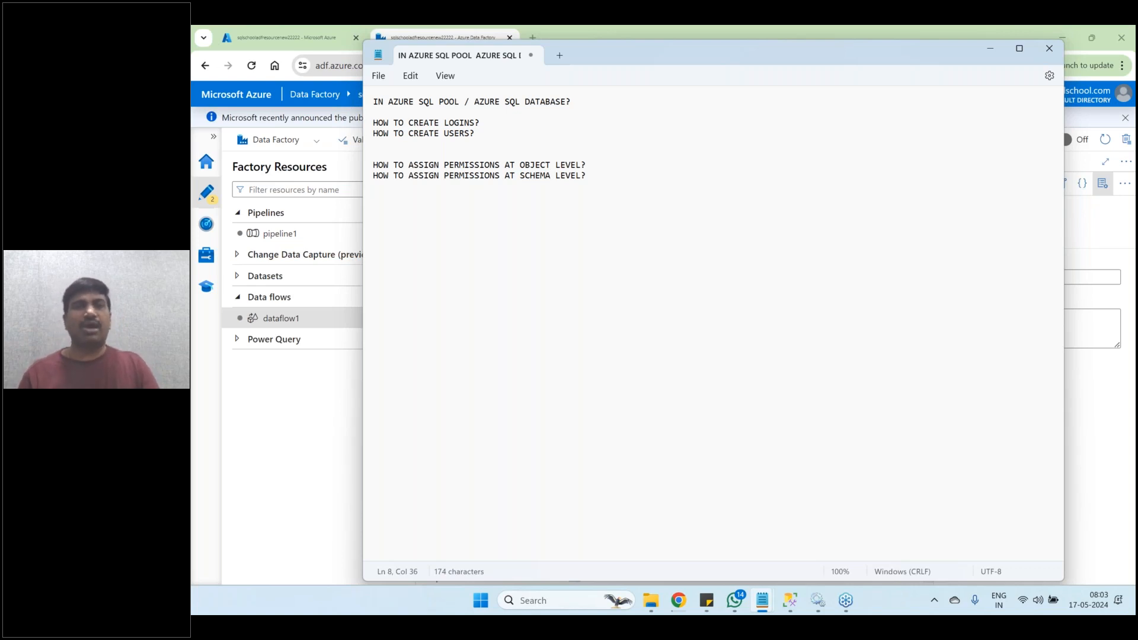
pyautogui.press('Return')
pyautogui.press('Return')
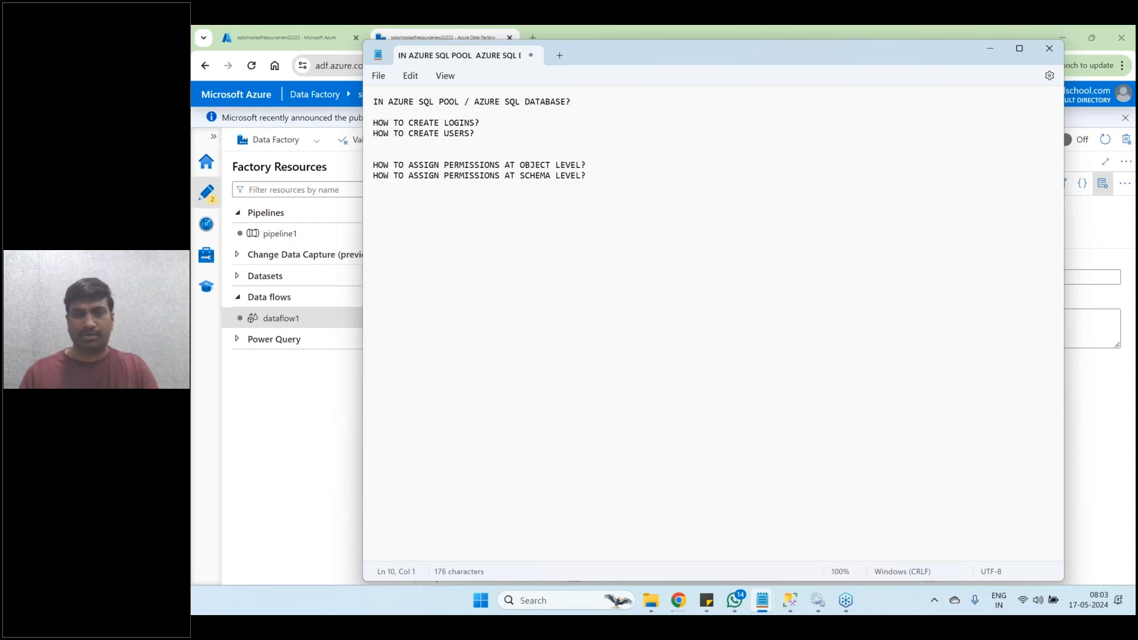
pyautogui.click(790, 601)
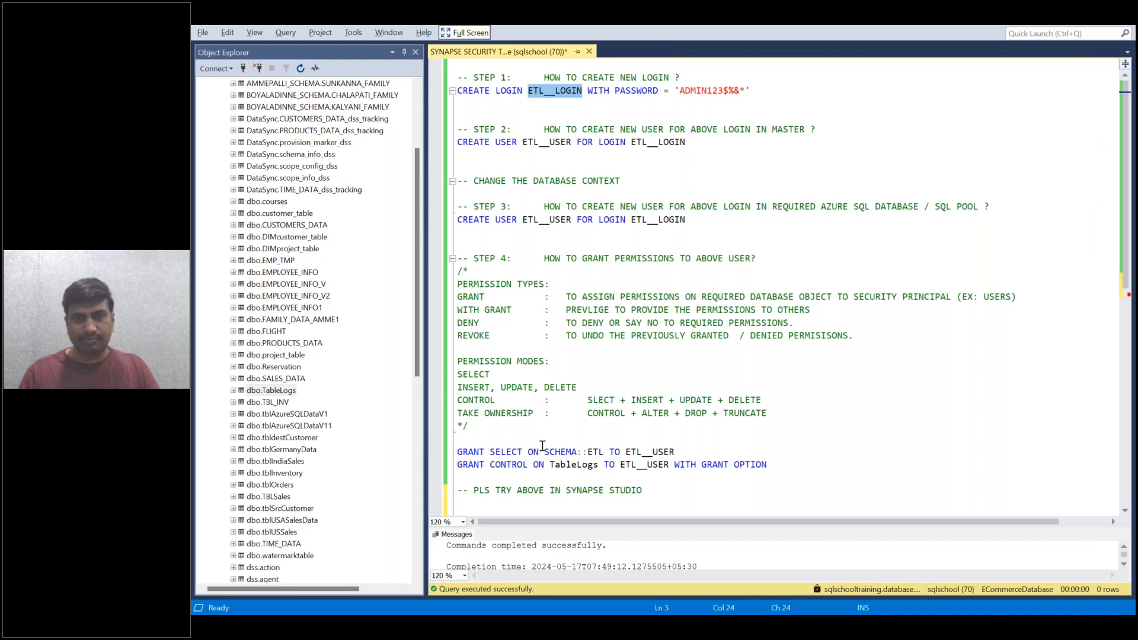
# - Highlight SCHEMA::ETL in the GRANT statement, then return to the notes on a new line
pyautogui.moveTo(544, 452); pyautogui.dragTo(603, 450)
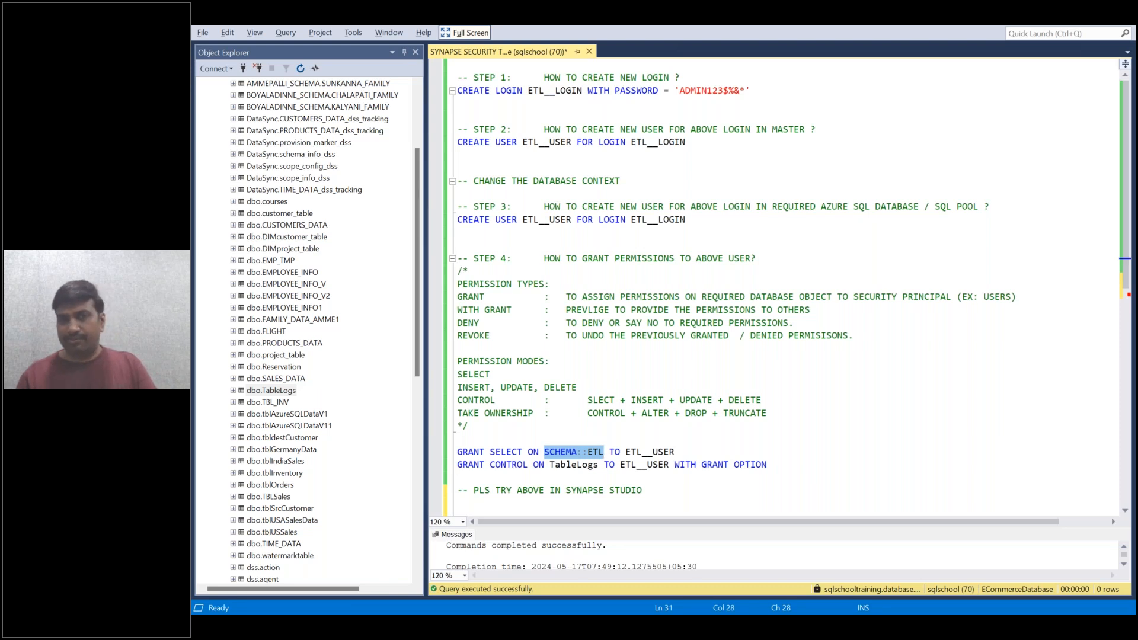
pyautogui.hotkey('alt', 'Tab')
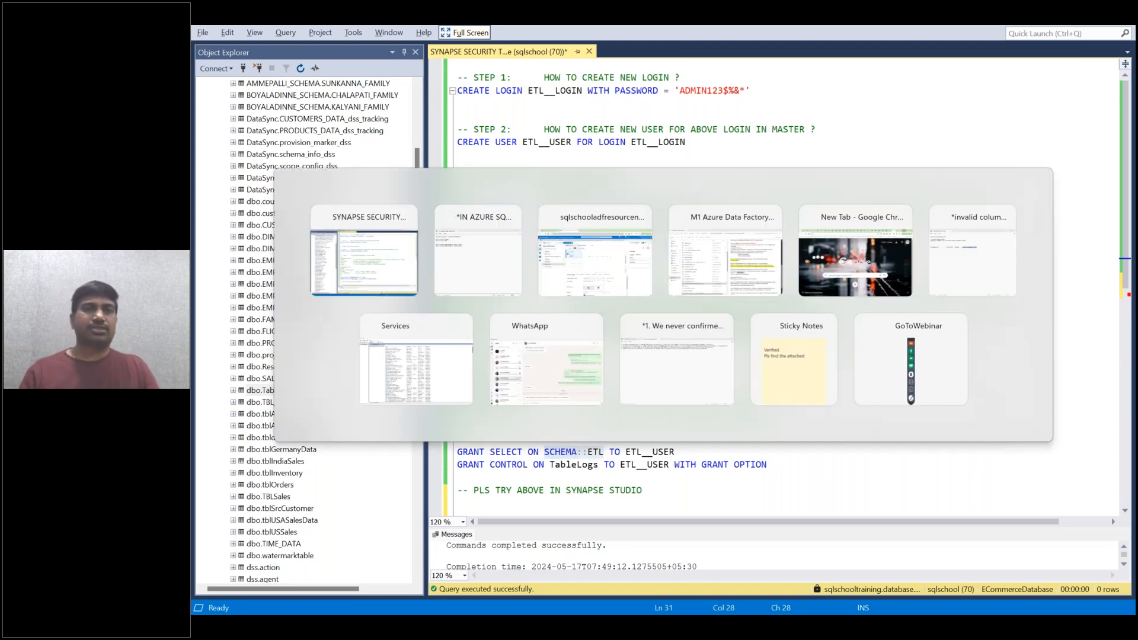
pyautogui.press('Return')
# - Add the question 'HOW TO USE ABOVE LOGIN IN PIPELINE LINKED SERVICE?' to the notes
pyautogui.write('HOW TO USE ABOVE LIGI')
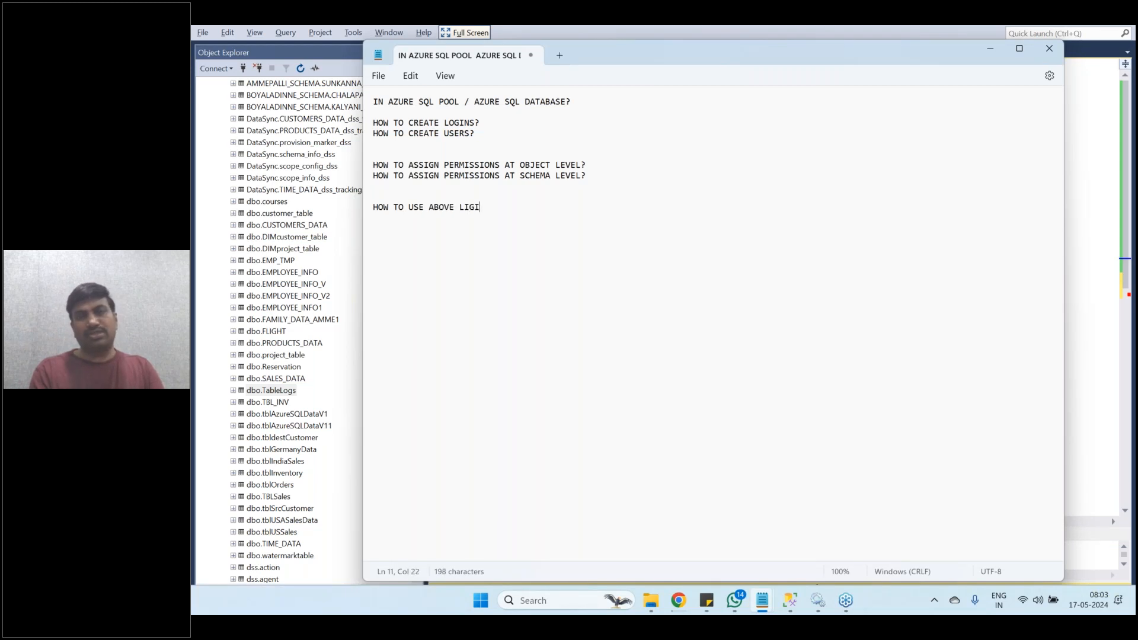
pyautogui.press('BackSpace')
pyautogui.press('BackSpace')
pyautogui.press('BackSpace')
pyautogui.write('OGIN FO')
pyautogui.press('BackSpace')
pyautogui.press('BackSpace')
pyautogui.write('IN ')
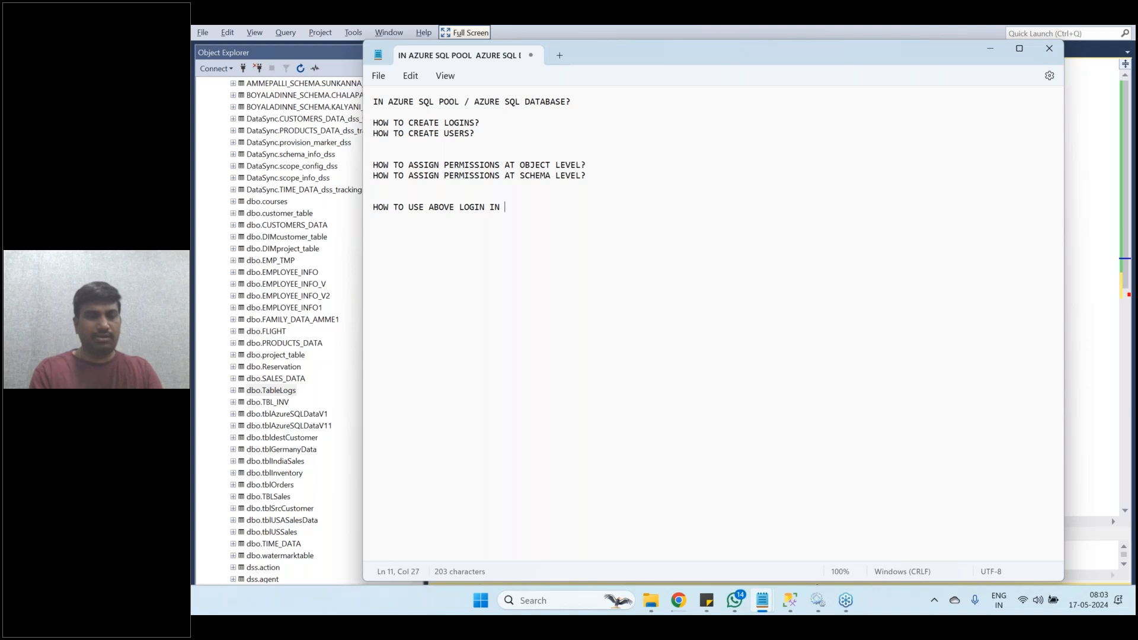
pyautogui.write('PIPELINE ')
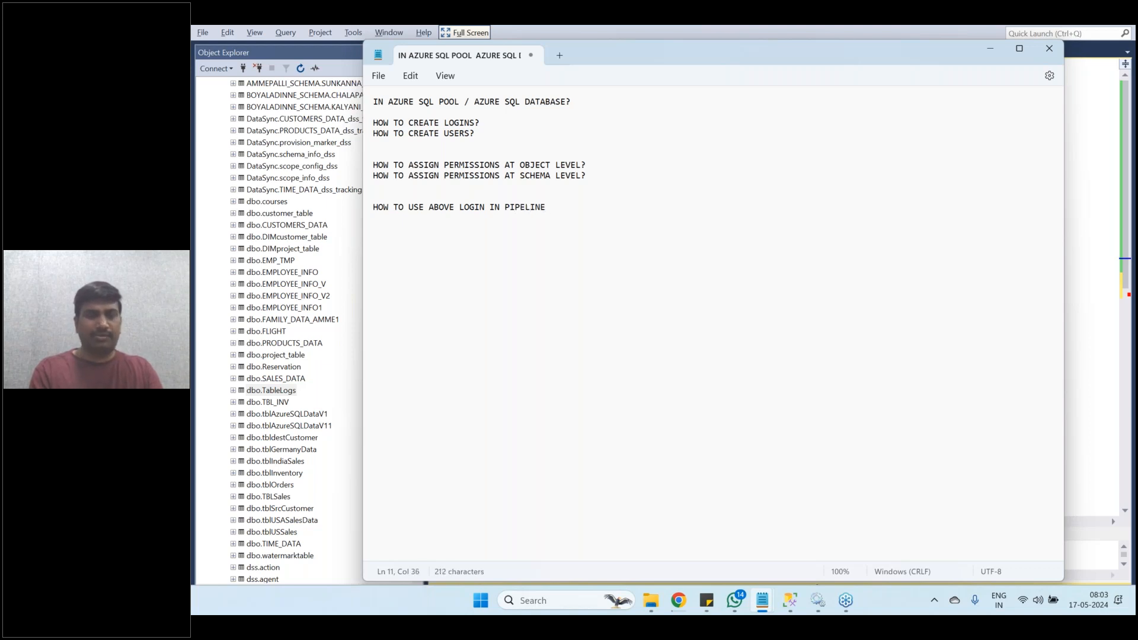
pyautogui.write('LINKED SERVICE?')
pyautogui.press('Return')
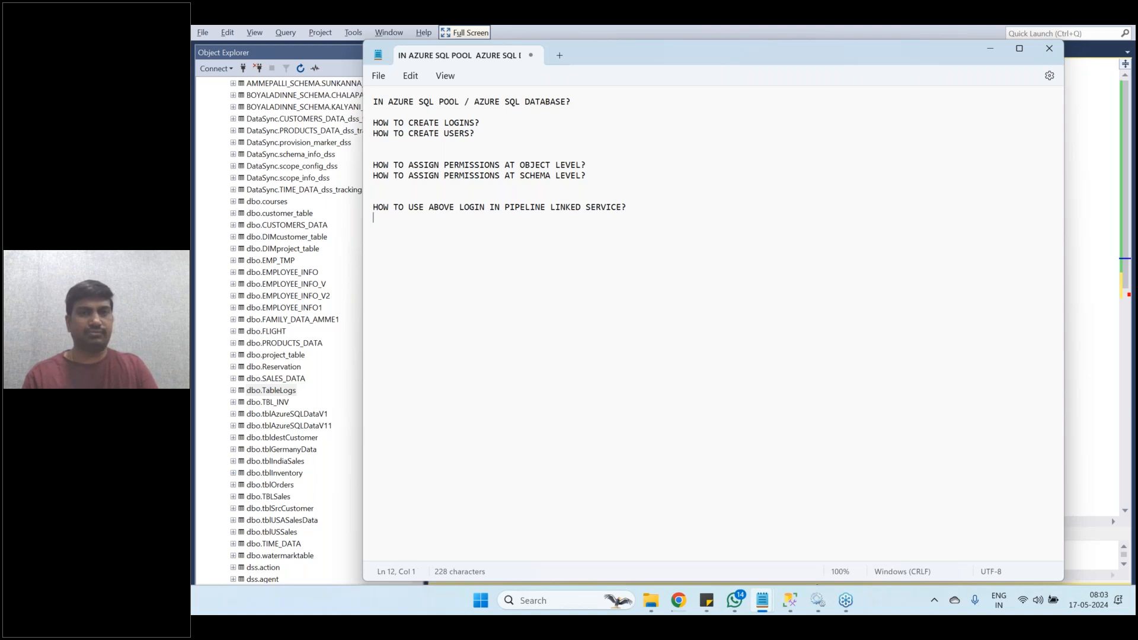
# - Duplicate it as 'HOW TO PARAMETERIZE LINKED SERVICE AUTHENTICATION?' and add blank lines below
pyautogui.hotkey('shift', 'Up')
pyautogui.hotkey('ctrl', 'c')
pyautogui.hotkey('ctrl', 'v')
pyautogui.hotkey('ctrl', 'v')
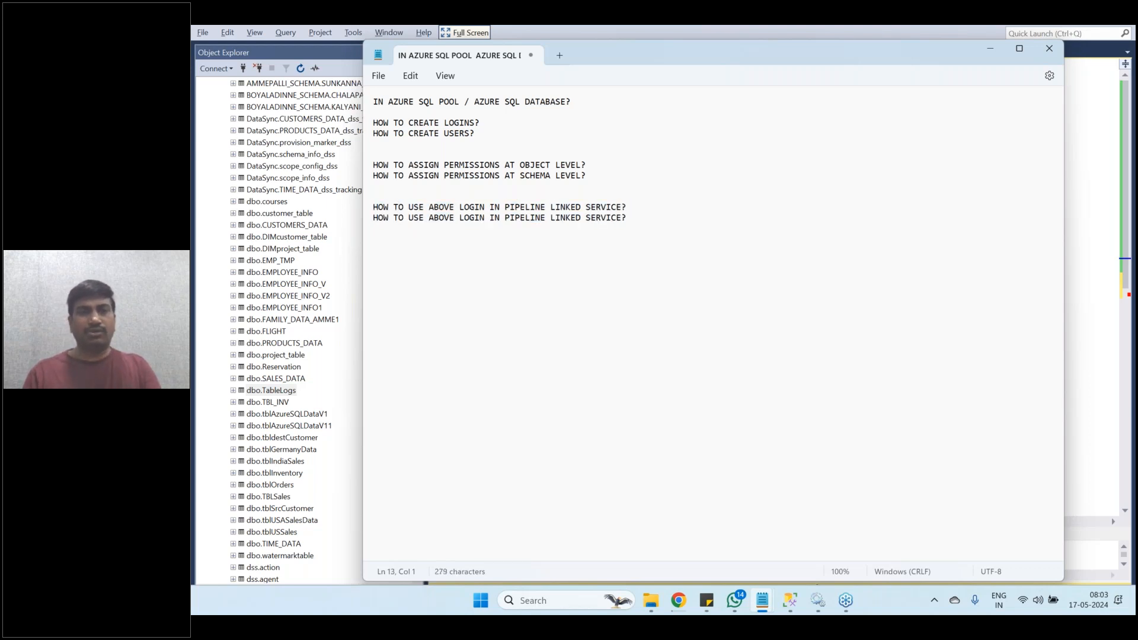
pyautogui.moveTo(427, 218); pyautogui.dragTo(436, 250)
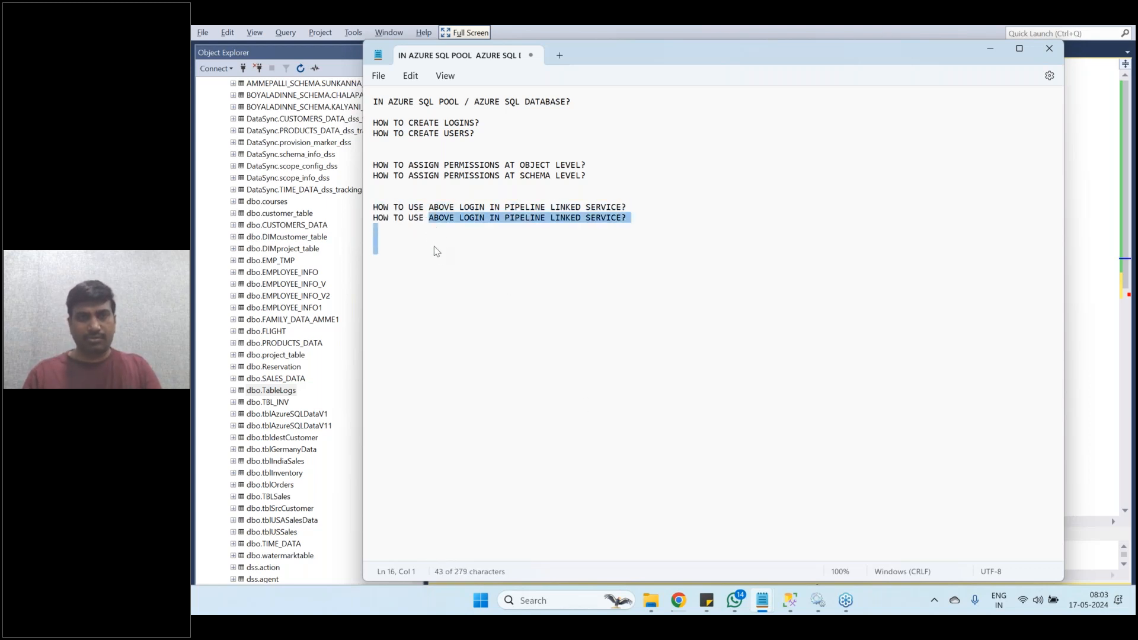
pyautogui.write('PARAMETERI')
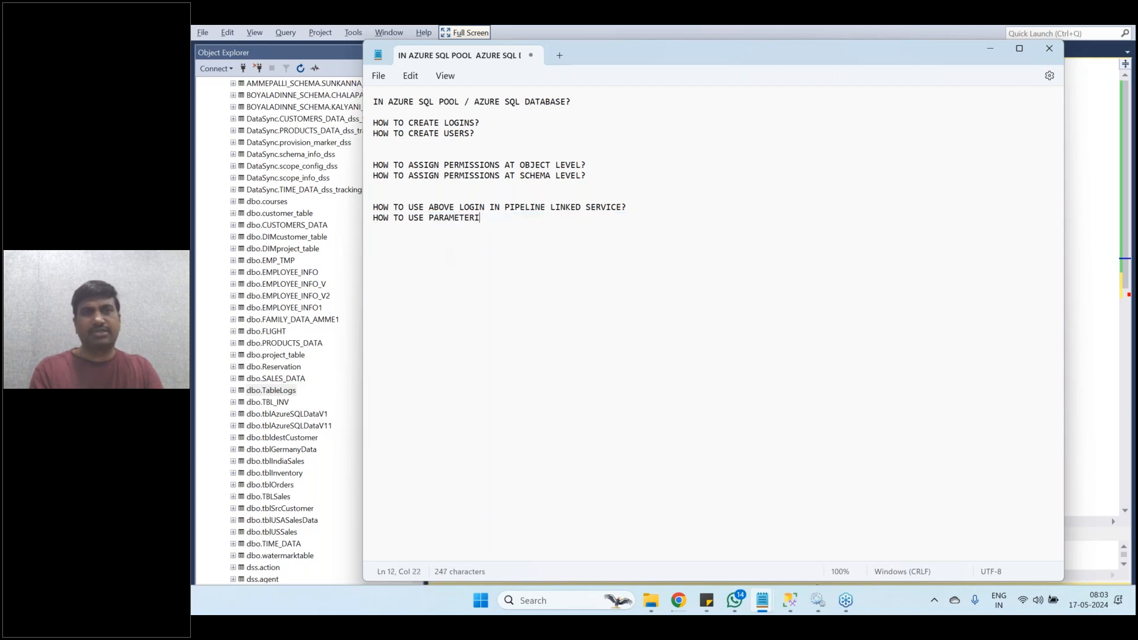
pyautogui.write('ZE LI')
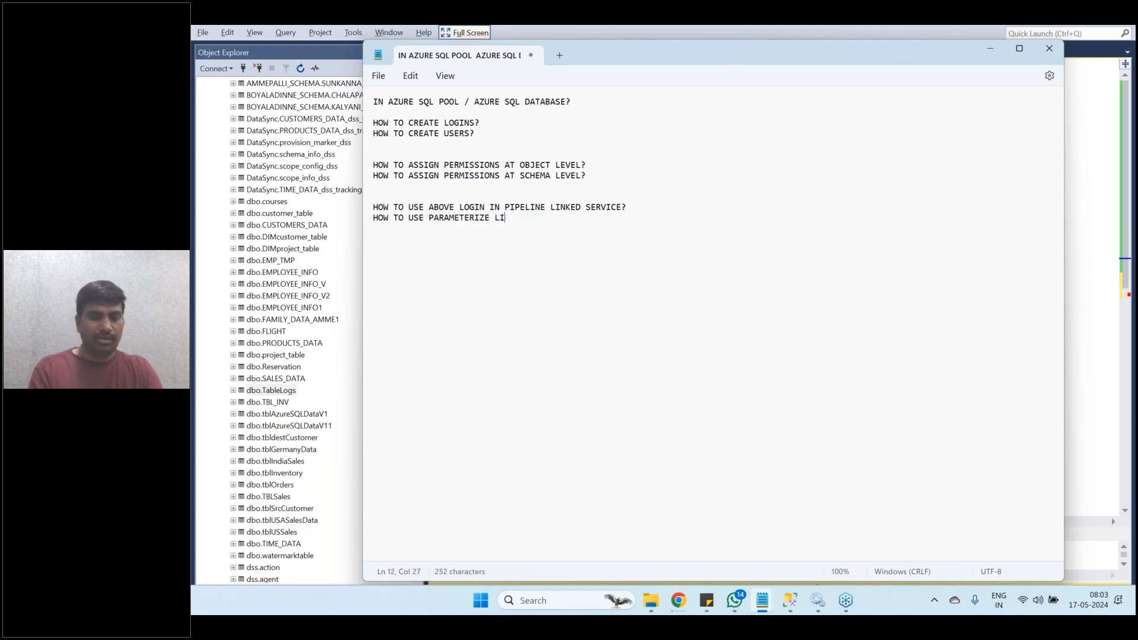
pyautogui.write('NKED SERVICE AUTHNEITCATIO')
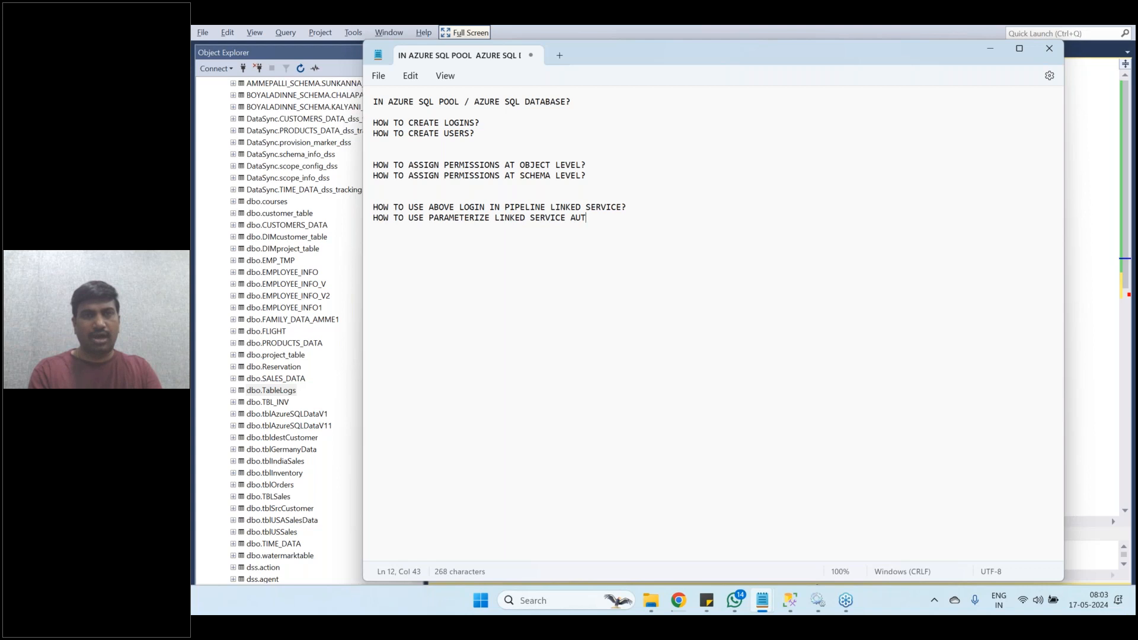
pyautogui.press('BackSpace')
pyautogui.press('BackSpace')
pyautogui.press('BackSpace')
pyautogui.press('BackSpace')
pyautogui.press('BackSpace')
pyautogui.press('BackSpace')
pyautogui.press('BackSpace')
pyautogui.press('BackSpace')
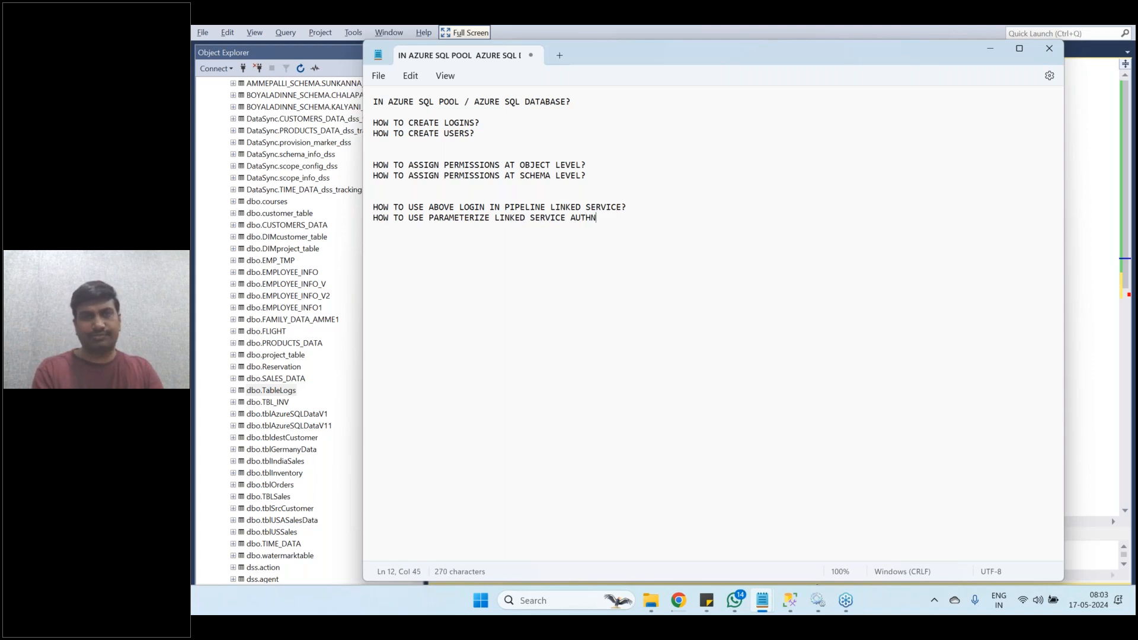
pyautogui.write('ENTICATION?')
pyautogui.press('Return')
pyautogui.press('Return')
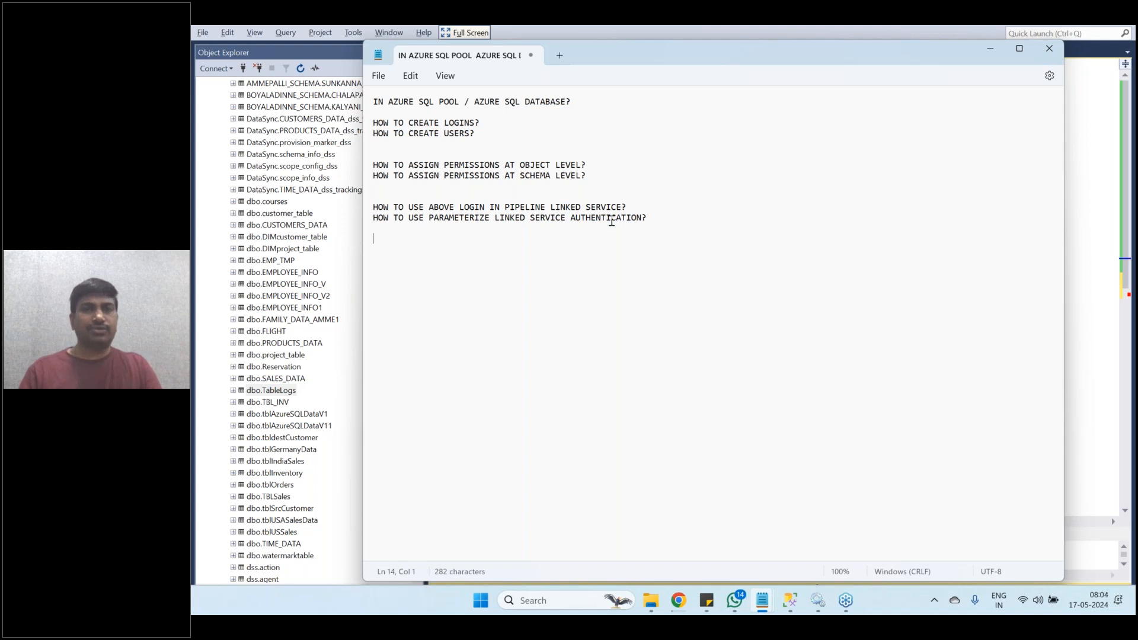
pyautogui.moveTo(374, 230); pyautogui.dragTo(333, 105)
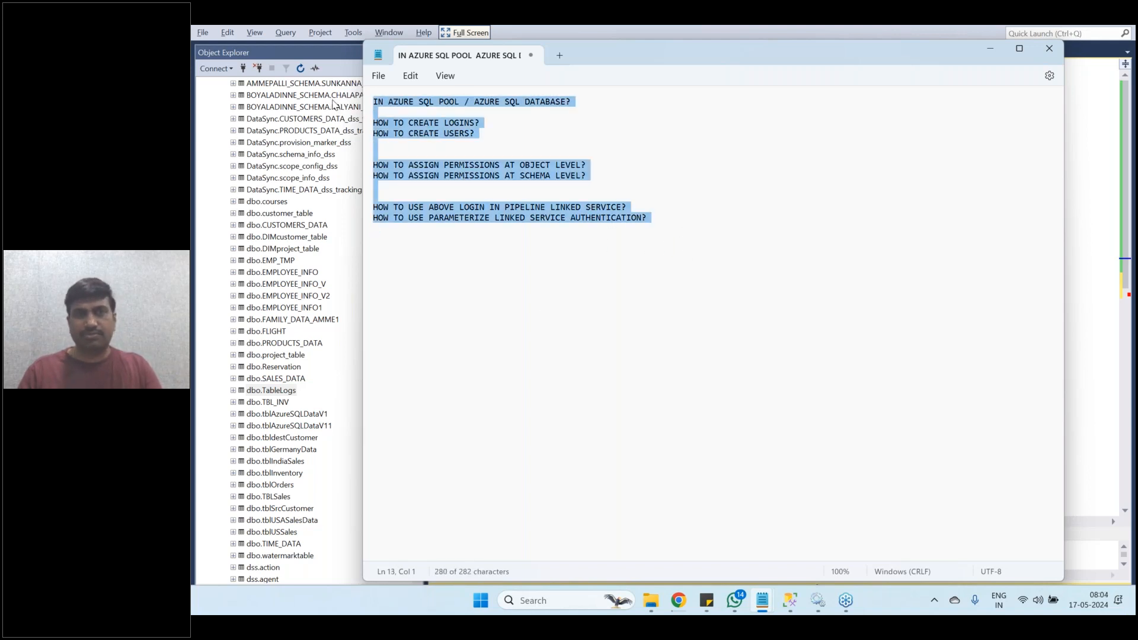
pyautogui.click(410, 250)
pyautogui.press('Return')
pyautogui.press('Return')
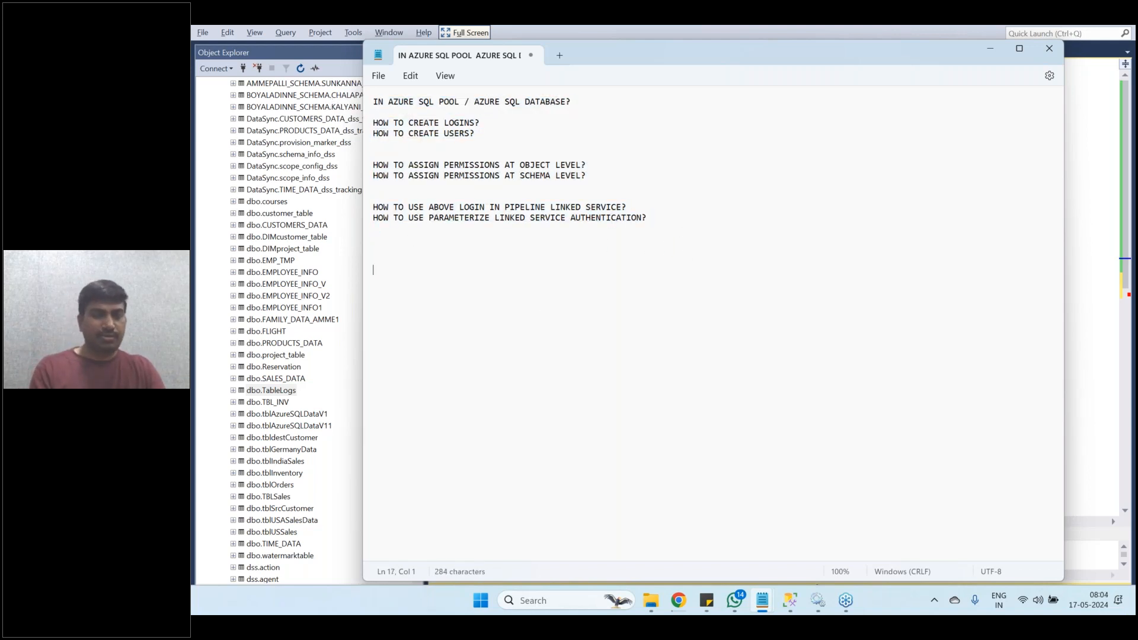
# - Type the tab-spaced line 'MANAGEMENT STUDIO >>> SYNAPSE STUDIO' in the notes
pyautogui.write('MANAGEMENT')
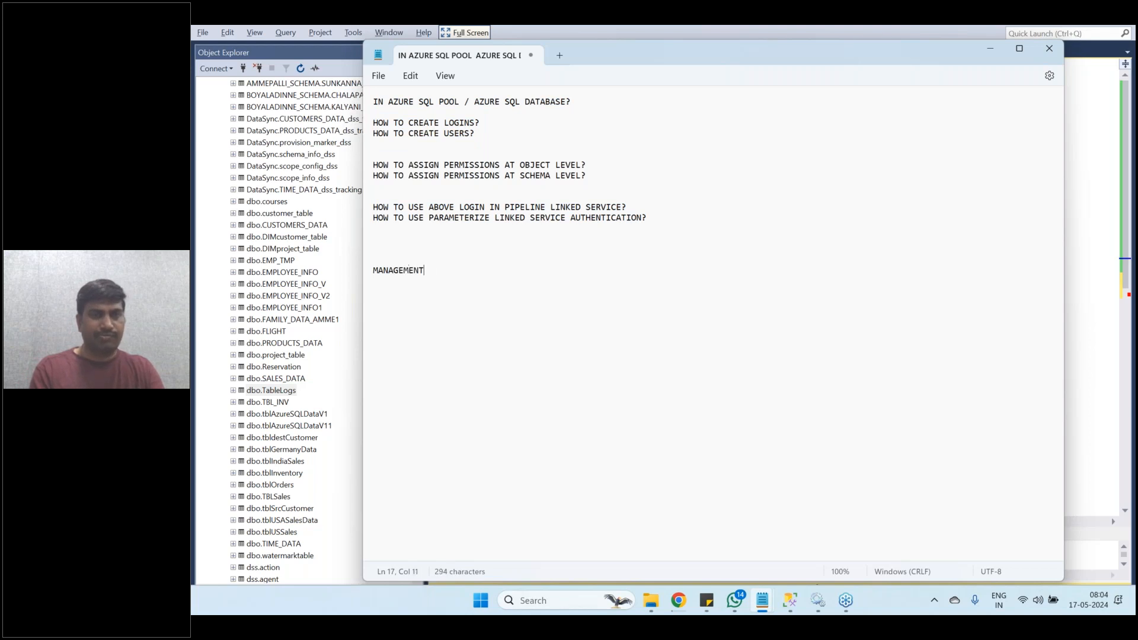
pyautogui.write(' STUDI')
pyautogui.press('BackSpace')
pyautogui.write('DIU')
pyautogui.write('O')
pyautogui.press('Tab')
pyautogui.press('Tab')
pyautogui.press('Tab')
pyautogui.write('>>>')
pyautogui.press('Tab')
pyautogui.press('Tab')
pyautogui.press('Tab')
pyautogui.write('SYNAPSE STUDIO')
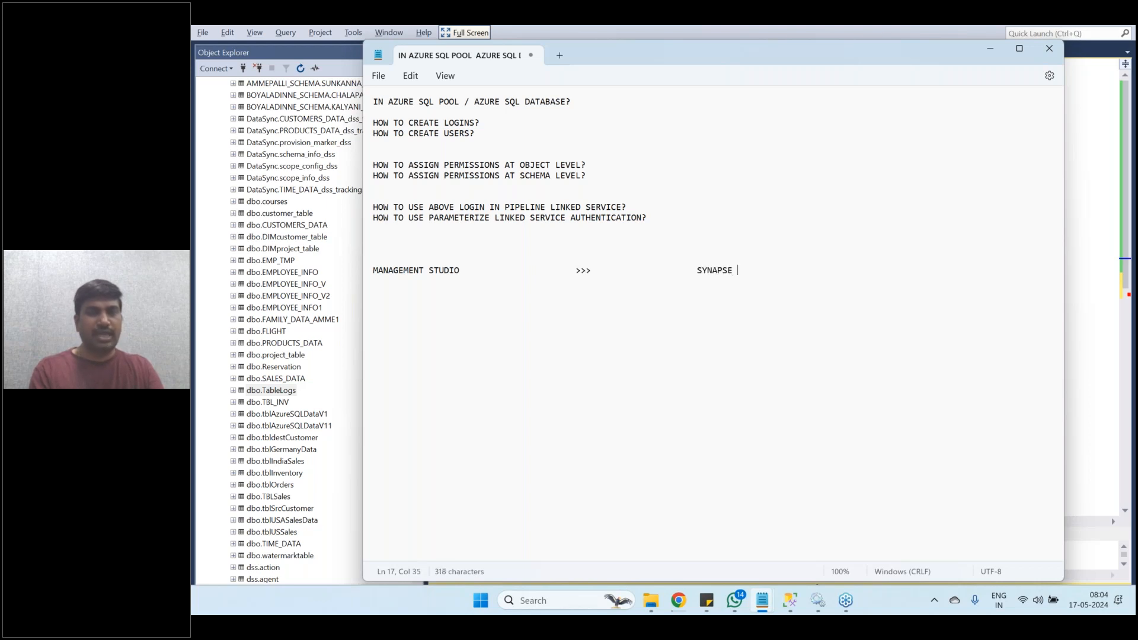
pyautogui.press('Return')
pyautogui.press('Return')
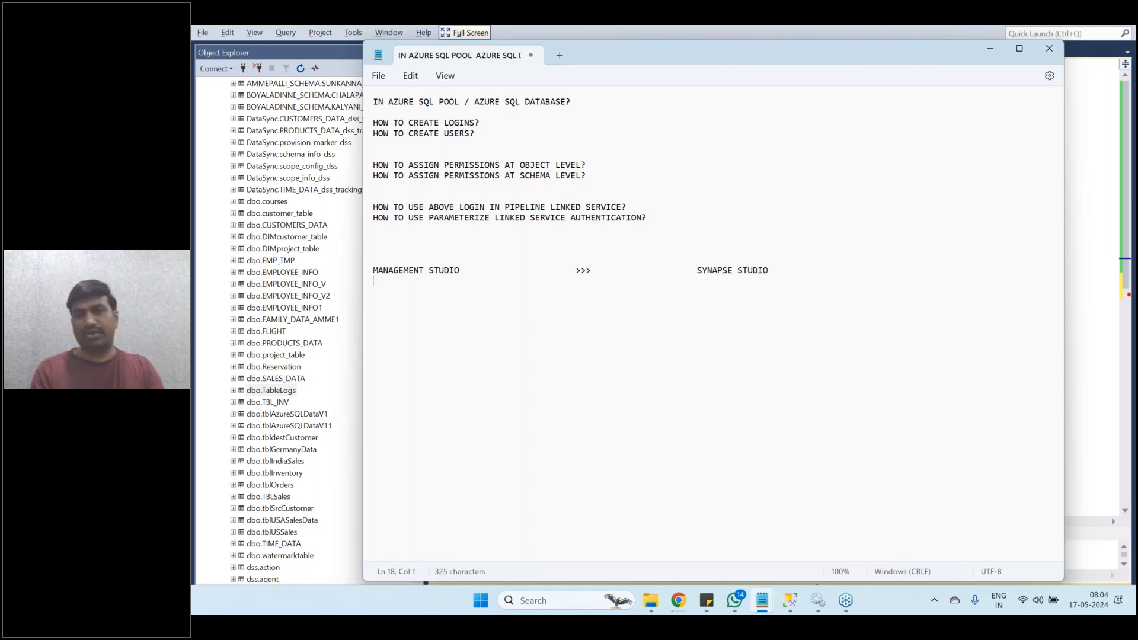
# - Add 'ADF STUDIO >>> SYNAPSE STUDIO' on the next line, followed by blank lines
pyautogui.write('ADF')
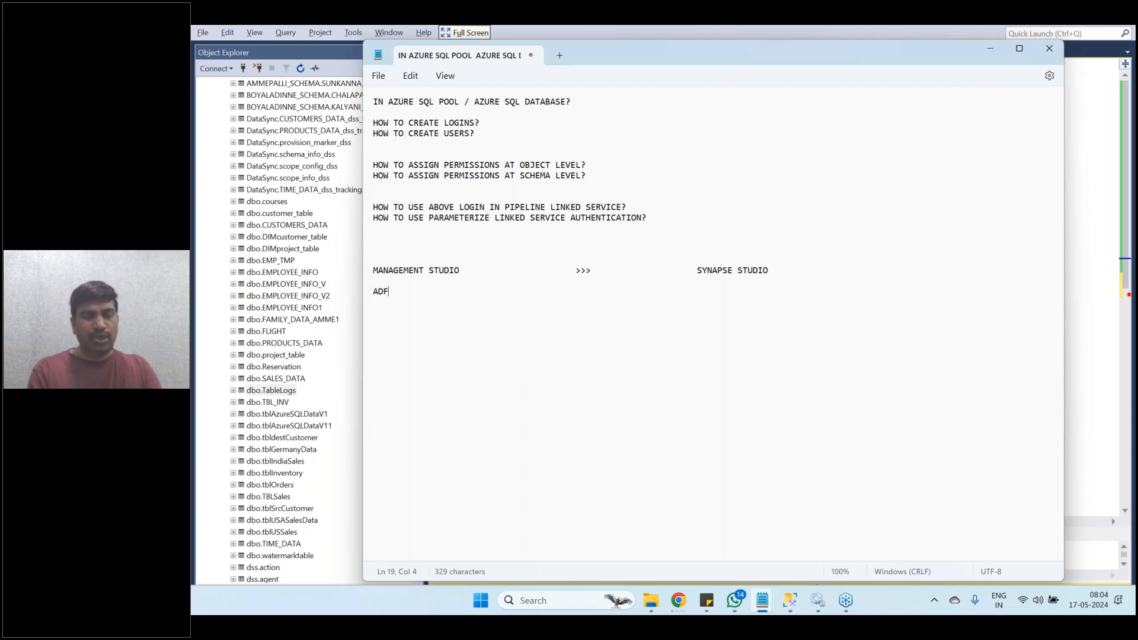
pyautogui.write(' ST')
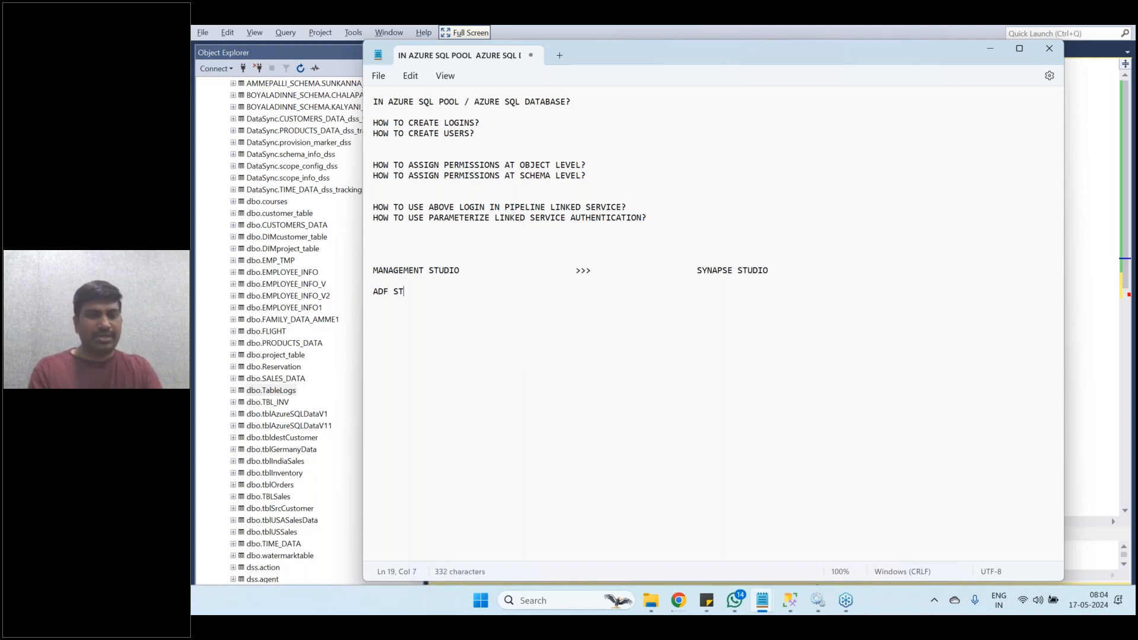
pyautogui.write('UDIO\t\t\t\t>>>')
pyautogui.press('Tab')
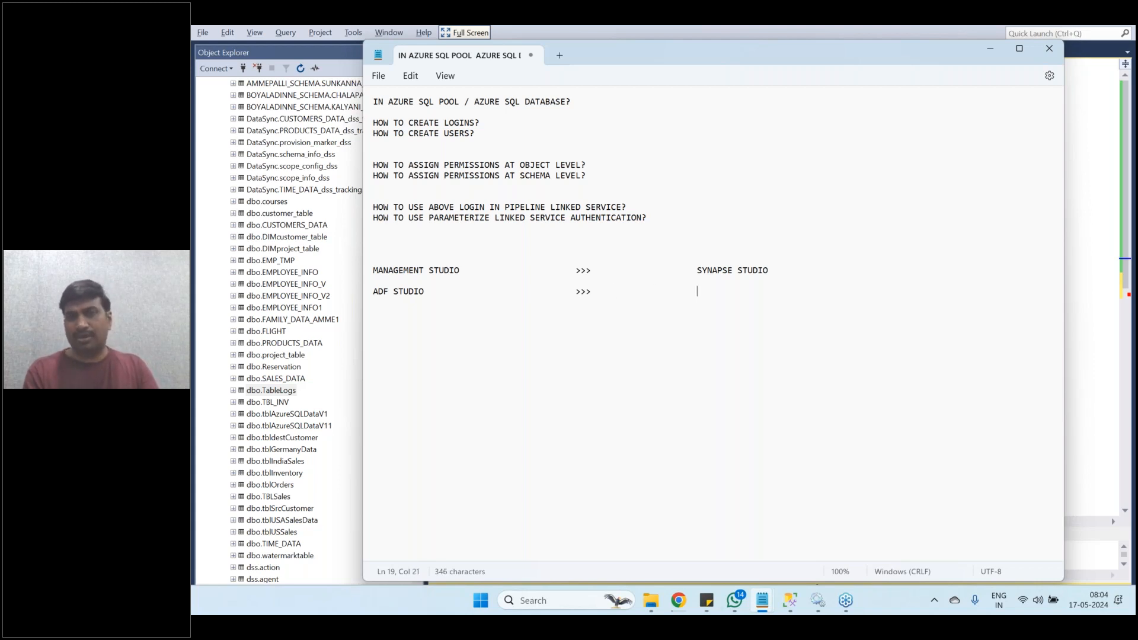
pyautogui.write('SYNAPS')
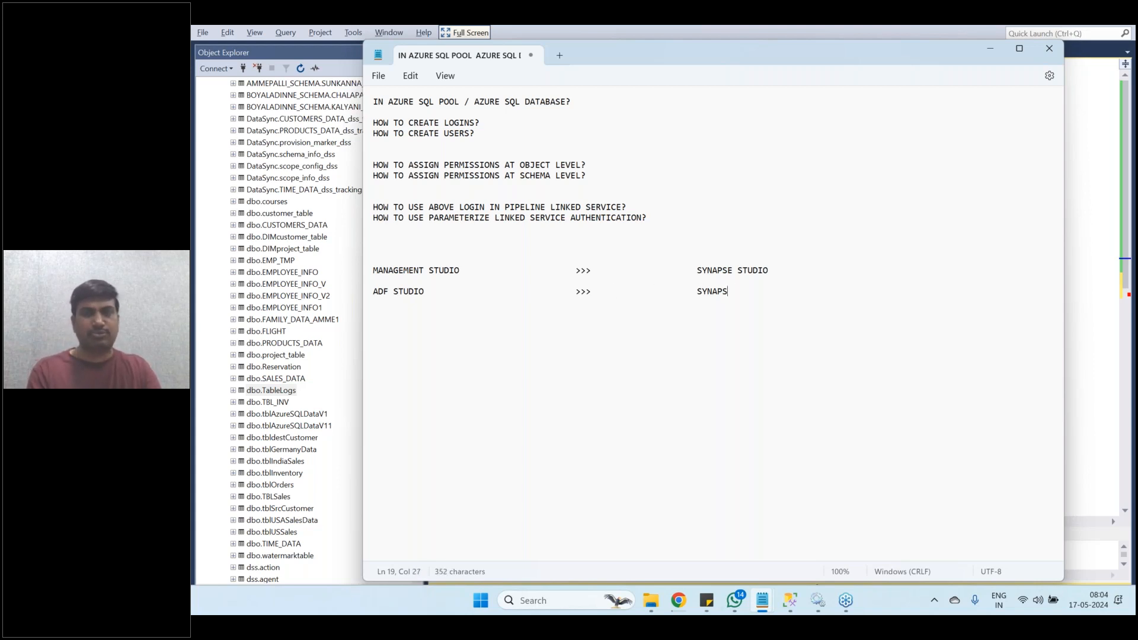
pyautogui.write('E STUDI')
pyautogui.press('BackSpace')
pyautogui.press('BackSpace')
pyautogui.press('BackSpace')
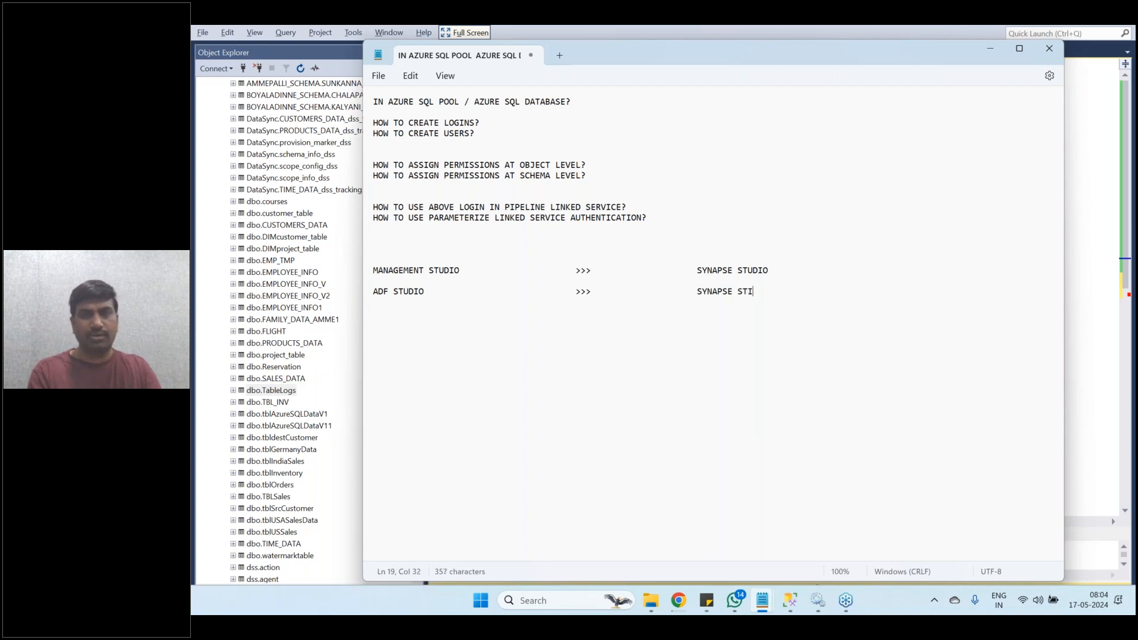
pyautogui.write('UDIO')
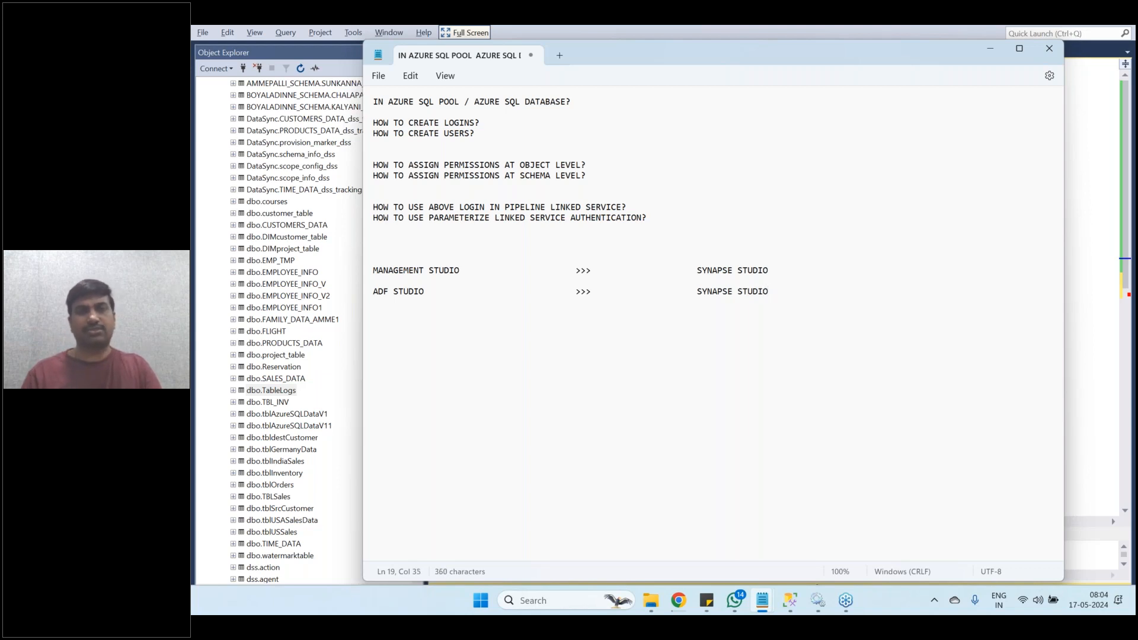
pyautogui.moveTo(406, 256); pyautogui.dragTo(950, 312)
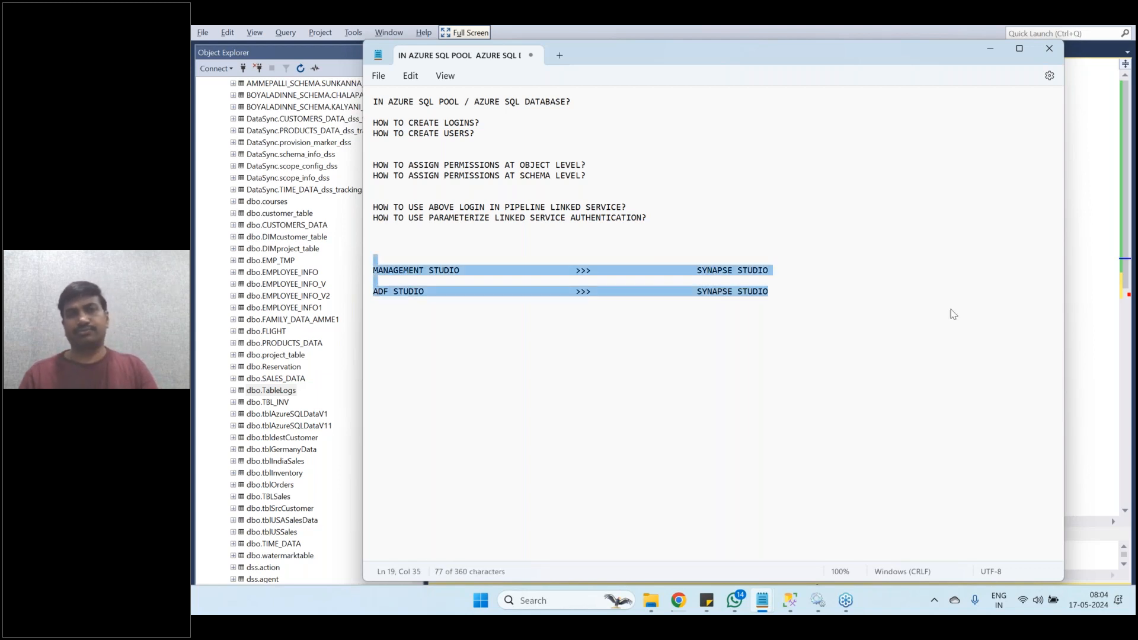
pyautogui.click(828, 302)
pyautogui.press('Return')
pyautogui.press('Return')
pyautogui.press('Return')
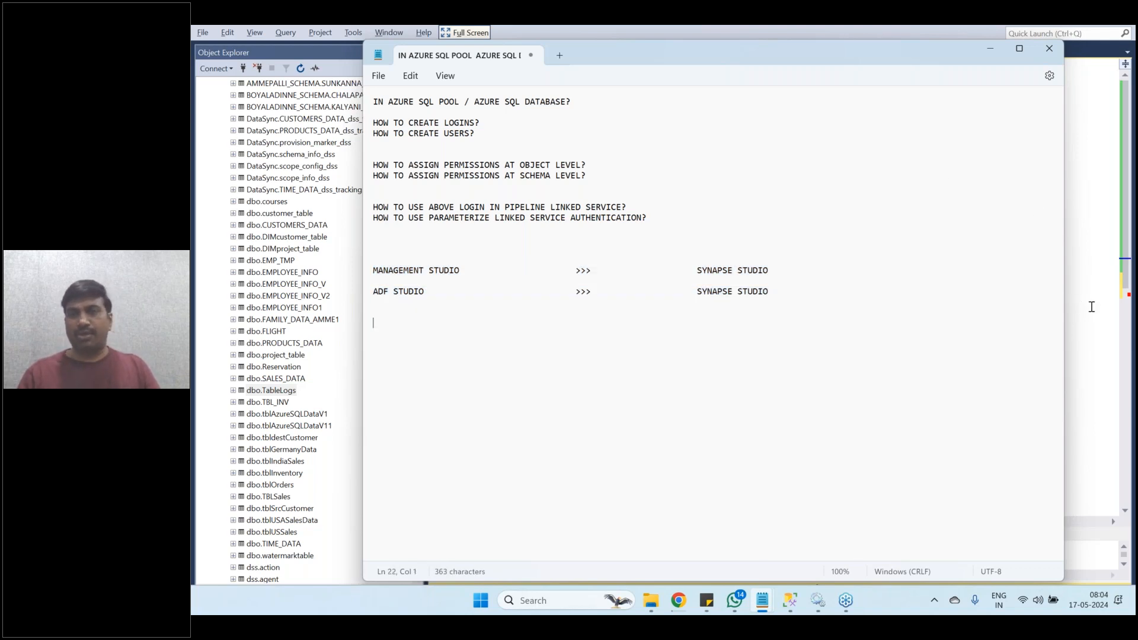
pyautogui.click(1127, 311)
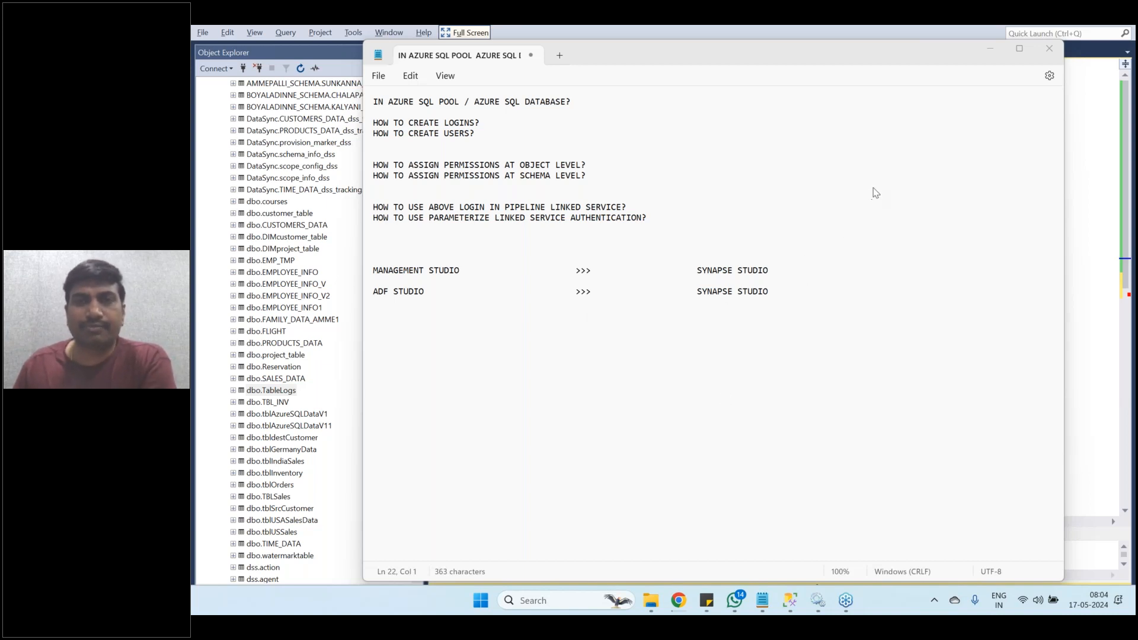
pyautogui.press('capslock')
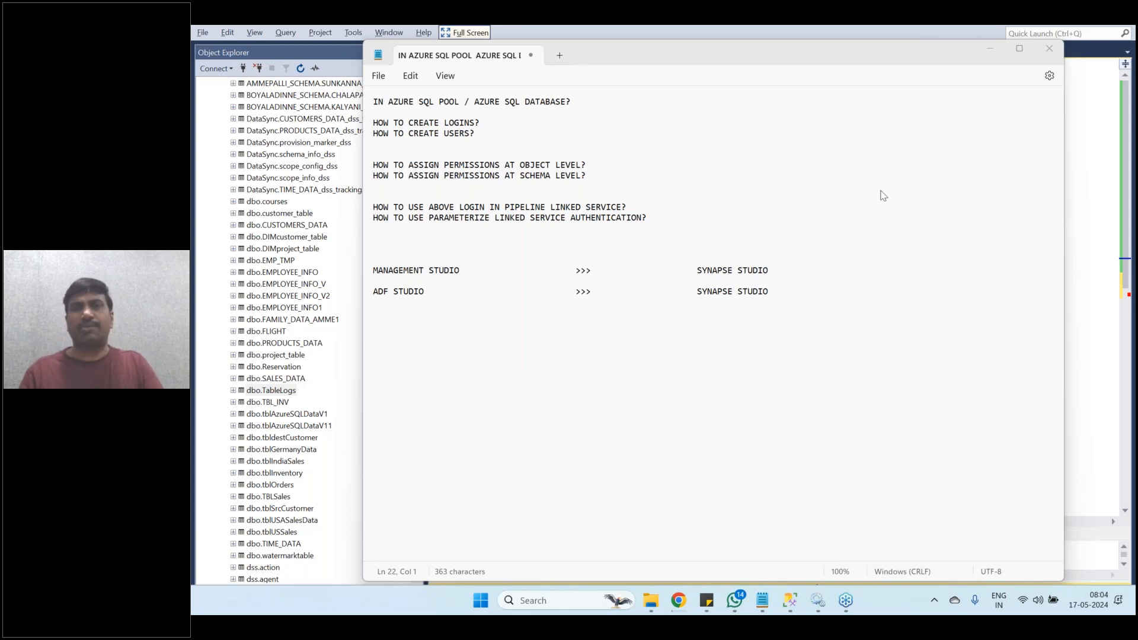
pyautogui.click(912, 325)
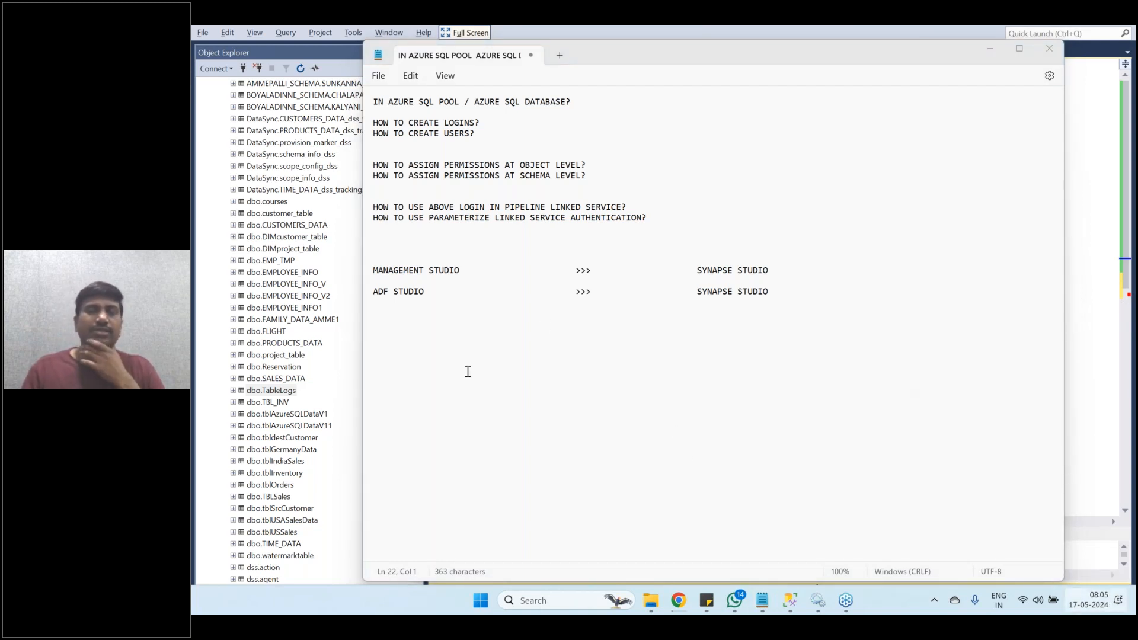
pyautogui.click(464, 333)
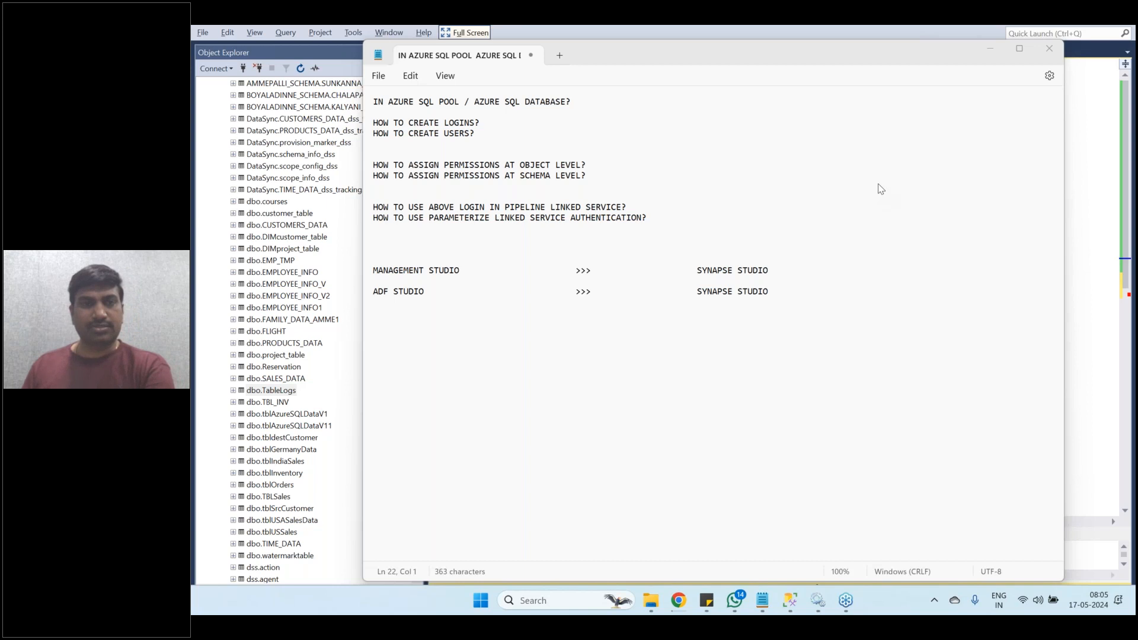
pyautogui.click(421, 371)
pyautogui.press('Return')
pyautogui.press('Return')
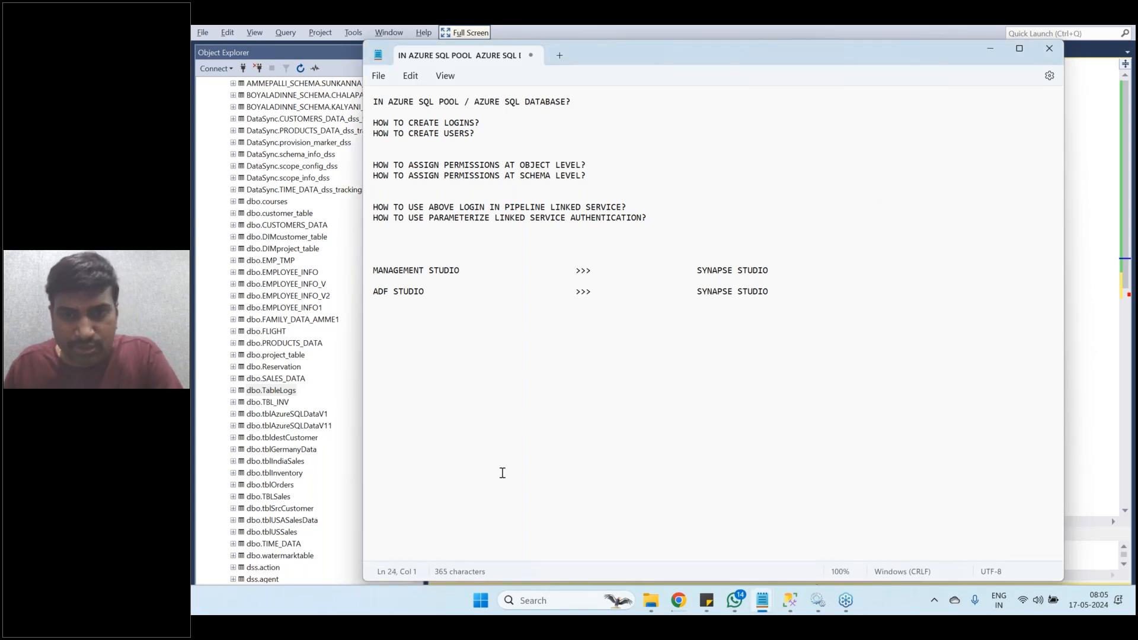
pyautogui.click(651, 608)
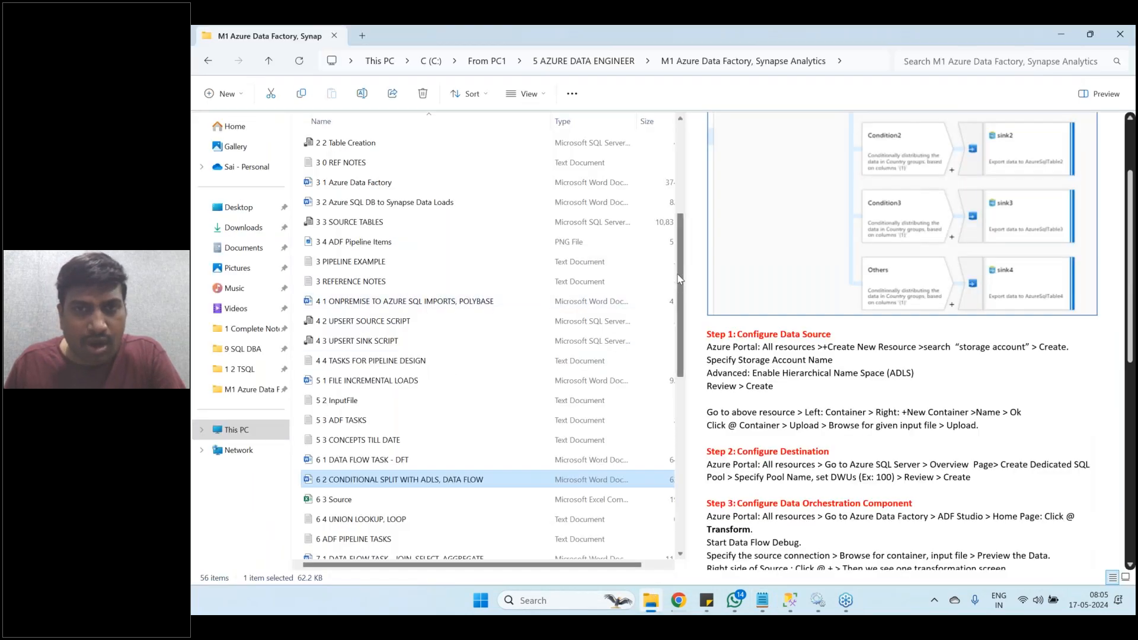
# - Scroll the course folder, view the 29 items in FAQs, then minimize File Explorer
pyautogui.scroll(-5, 666, 400)
pyautogui.scroll(-3, 666, 399)
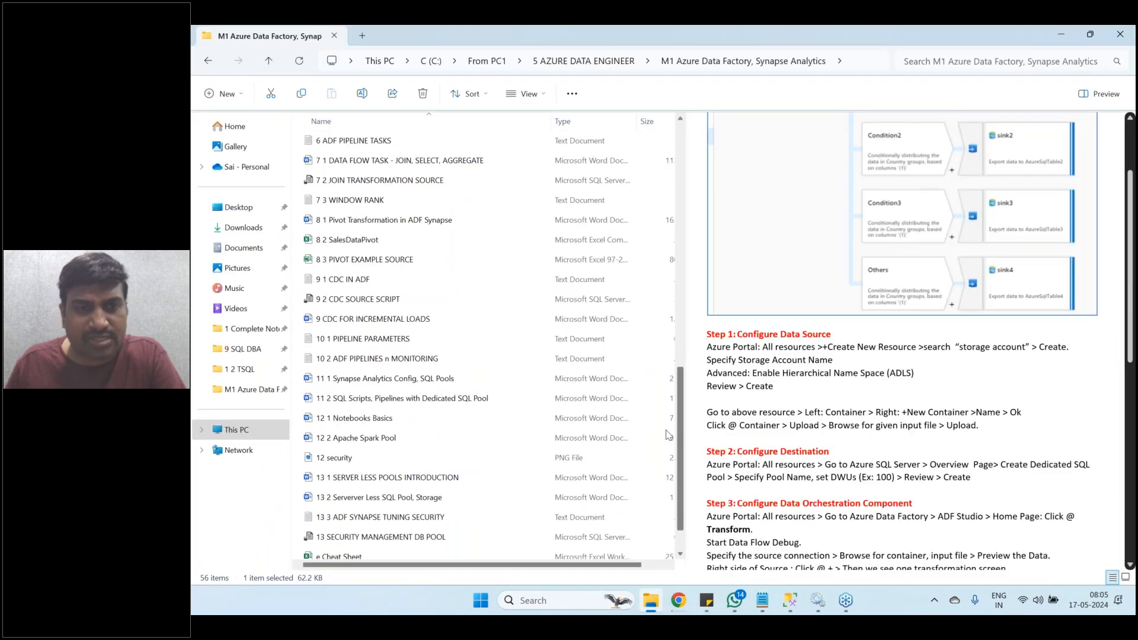
pyautogui.scroll(10, 669, 489)
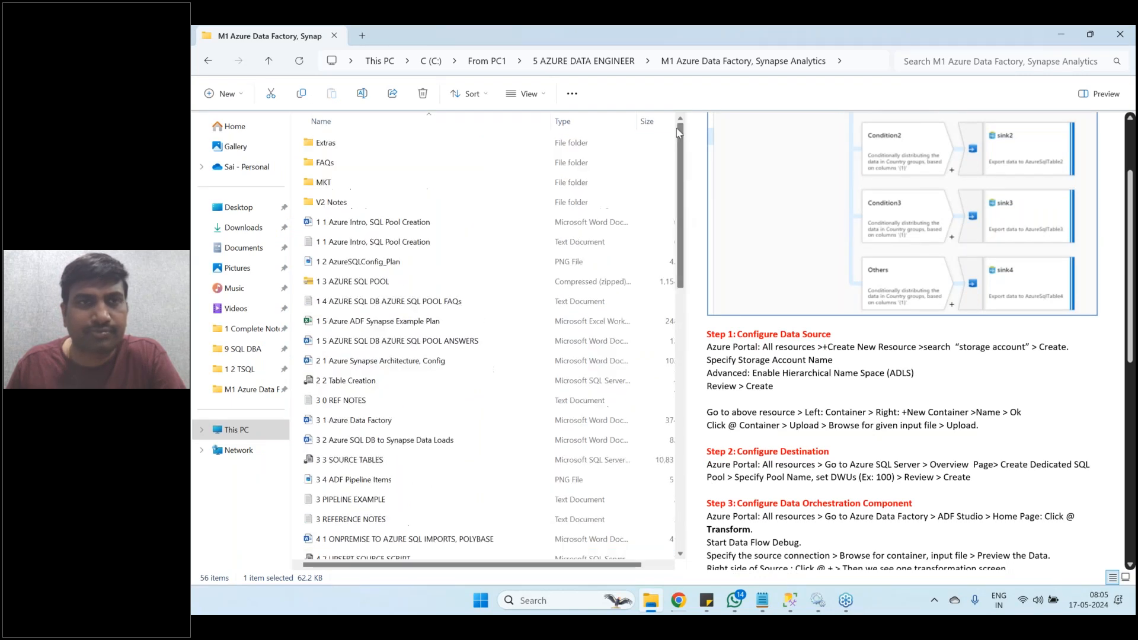
pyautogui.doubleClick(355, 162)
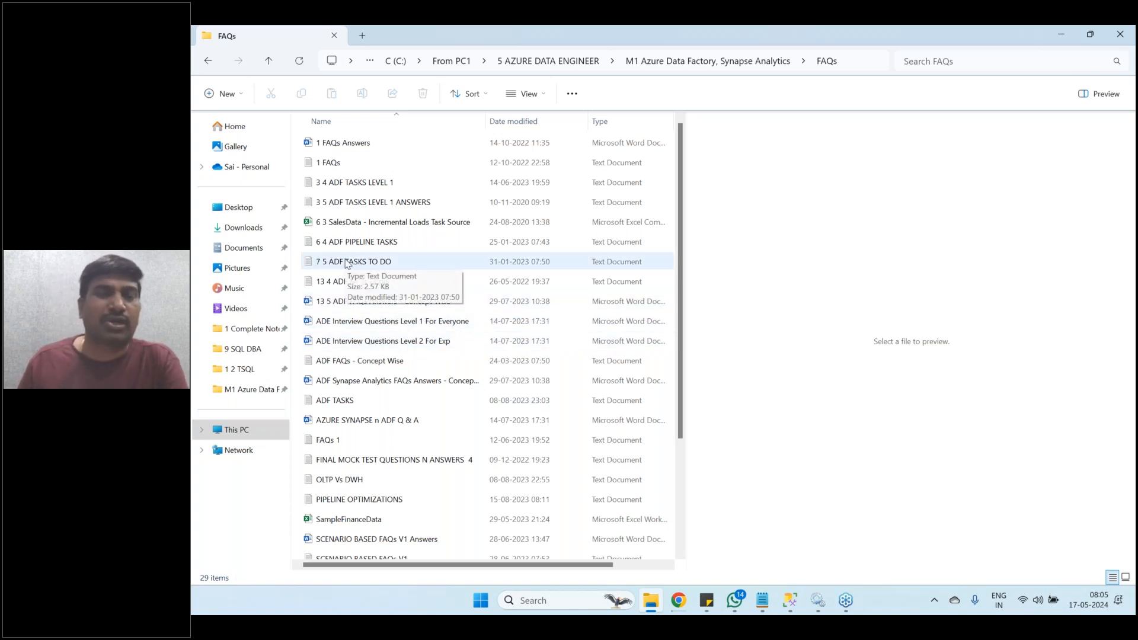
pyautogui.click(1065, 35)
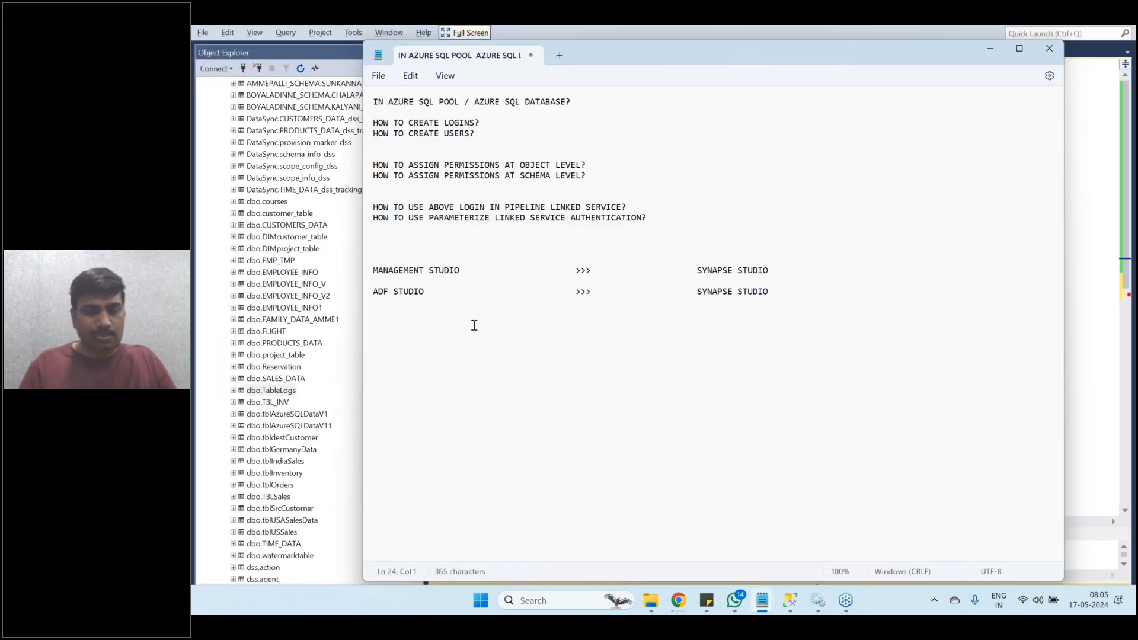
# - Add the lines 'INTERVIEW QUESTIONS LEVEL 1 : FRESHEERS' and 'INTERVIEW QUESTIONS LEVEL 2 : EXP'
pyautogui.write('interviw')
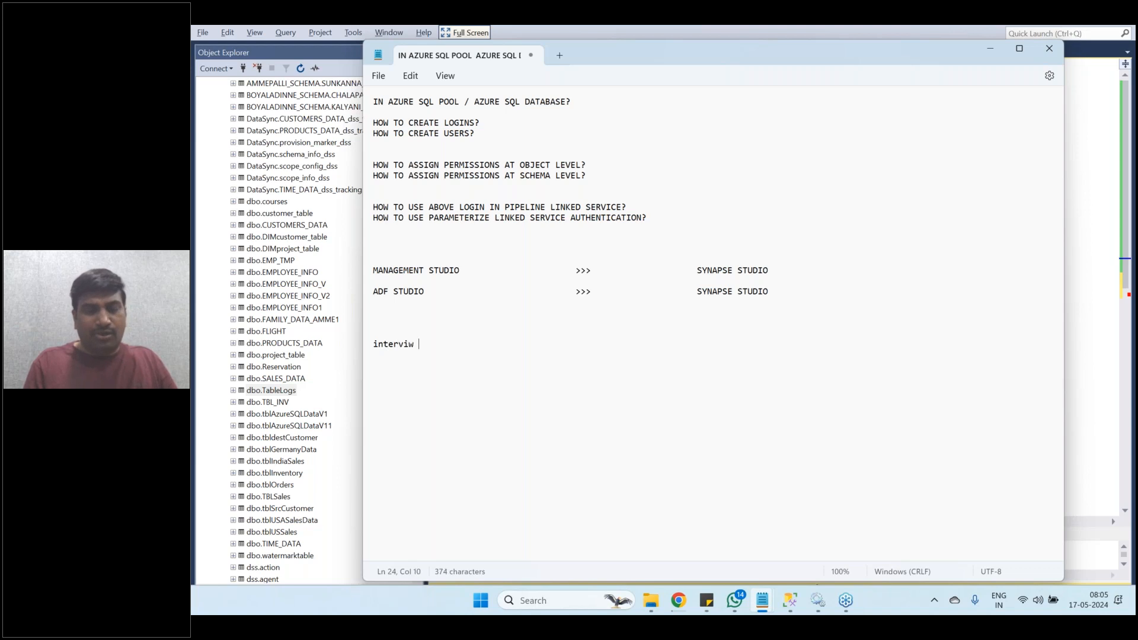
pyautogui.hotkey('shift', 'Home')
pyautogui.press('capslock')
pyautogui.write('I')
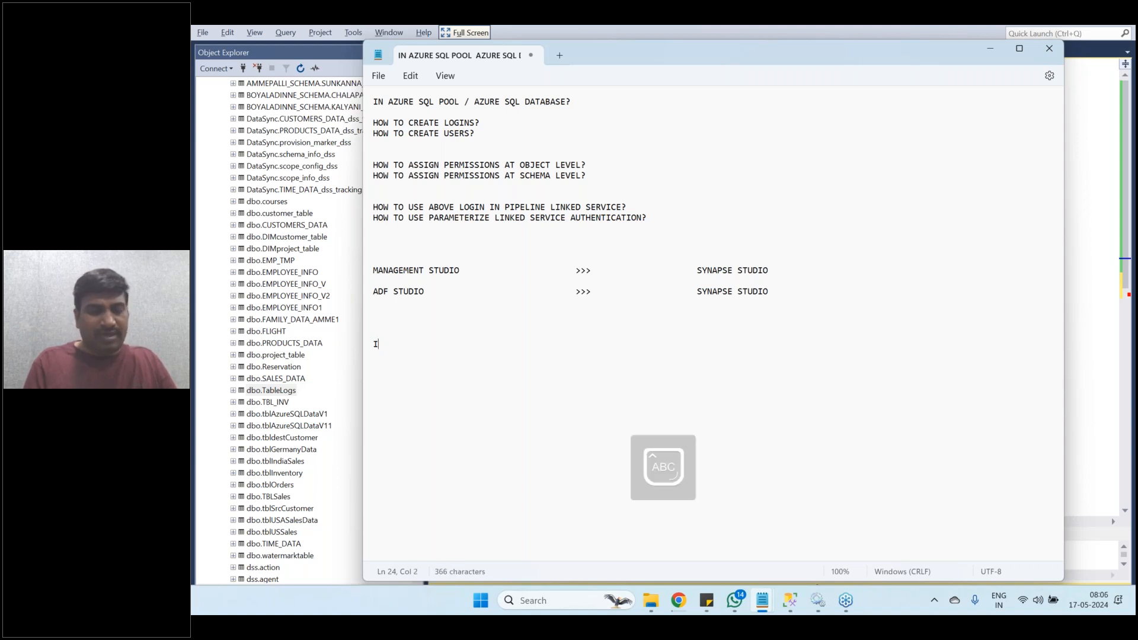
pyautogui.write('NTERVIEW QUESTIONS LEVEL 1')
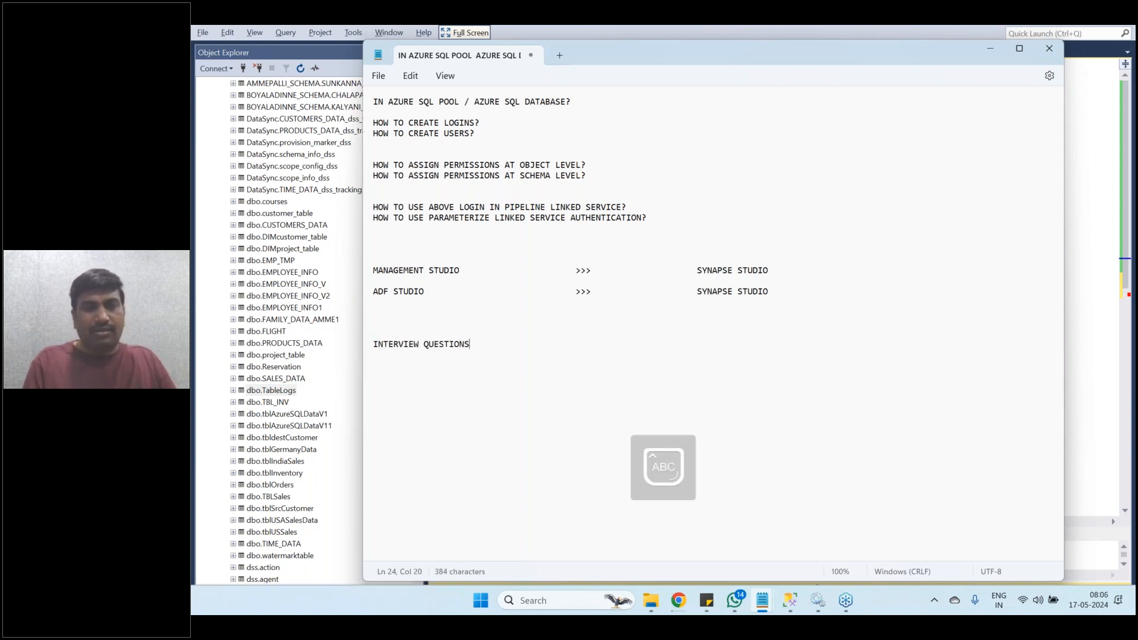
pyautogui.press('Tab')
pyautogui.press('Tab')
pyautogui.write(':')
pyautogui.press('Tab')
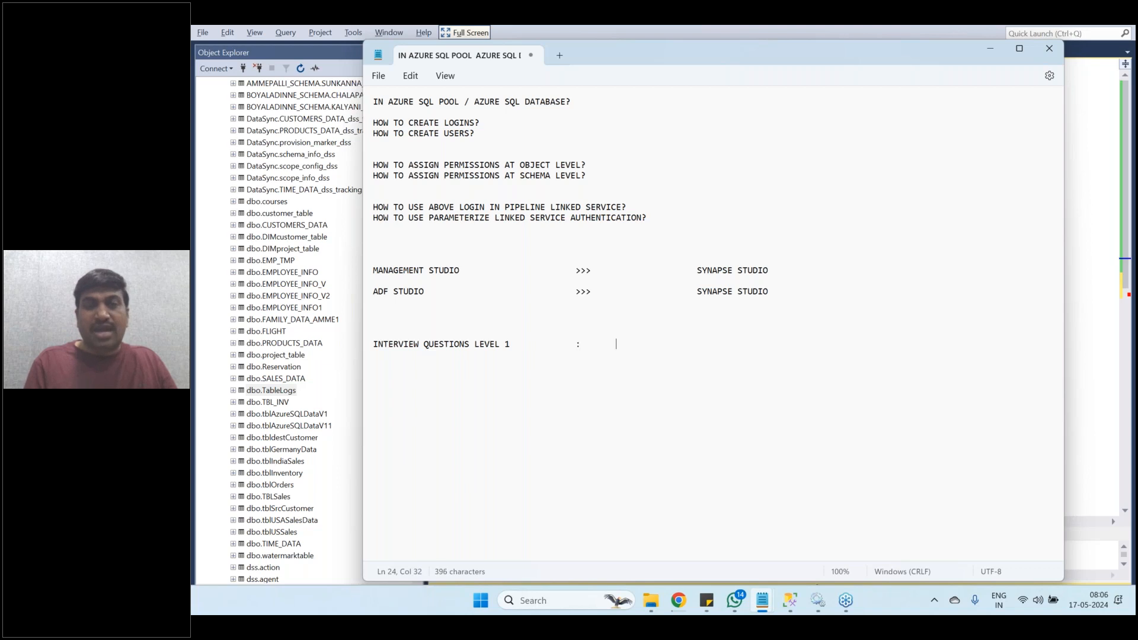
pyautogui.write('FRESHEERS')
pyautogui.press('Return')
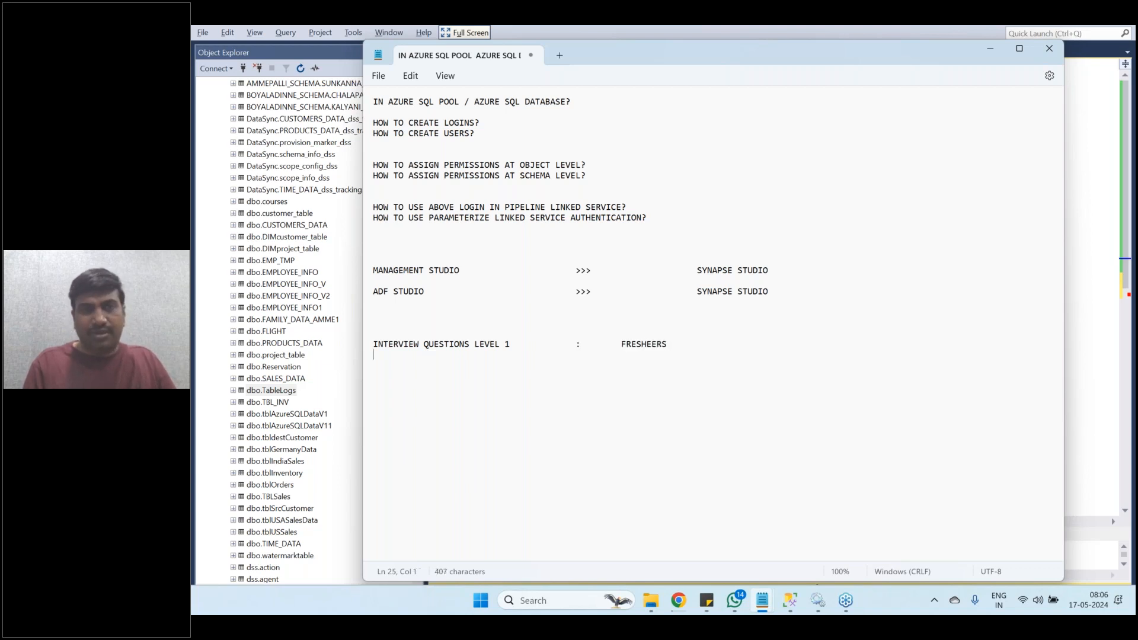
pyautogui.write('INTERVIEW QUESTIONS LEVEL 2')
pyautogui.press('Tab')
pyautogui.press('Tab')
pyautogui.write(':')
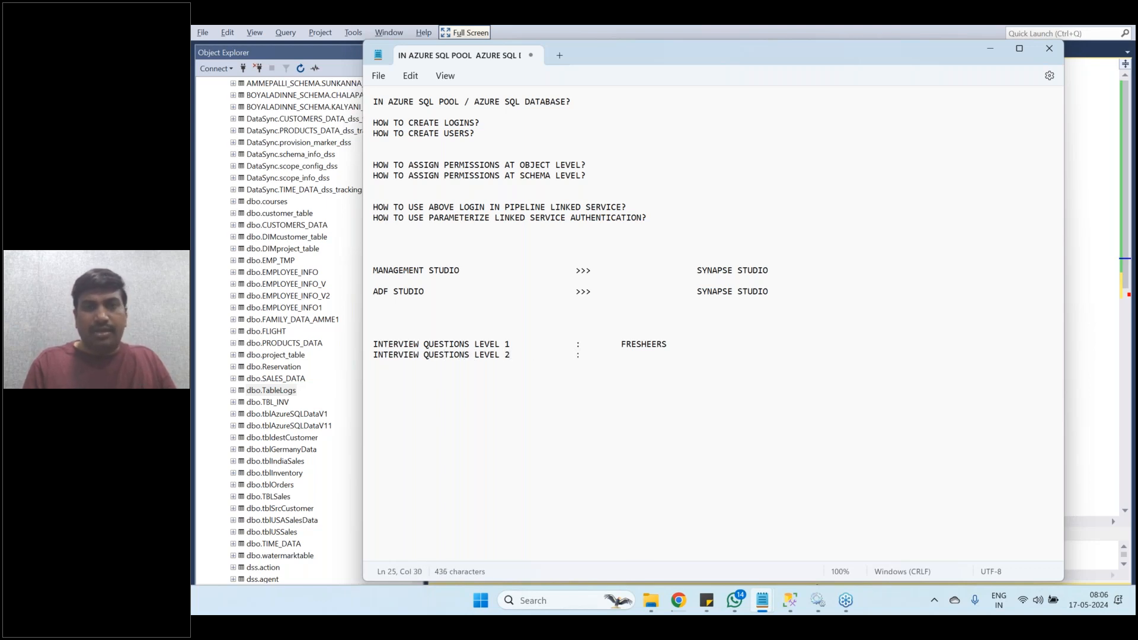
pyautogui.write('EXP')
pyautogui.press('Return')
pyautogui.press('Return')
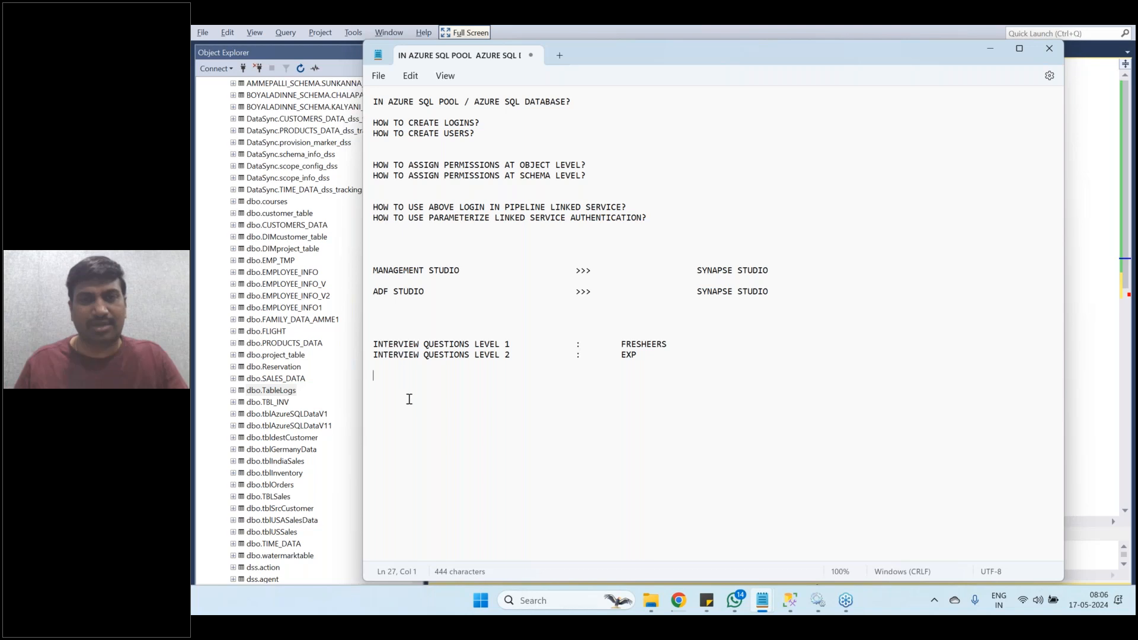
# - Add a FAQs line, then a 'CERTIFACTION QUESTIONS : OLD' line below it
pyautogui.press('Return')
pyautogui.write('FAQs')
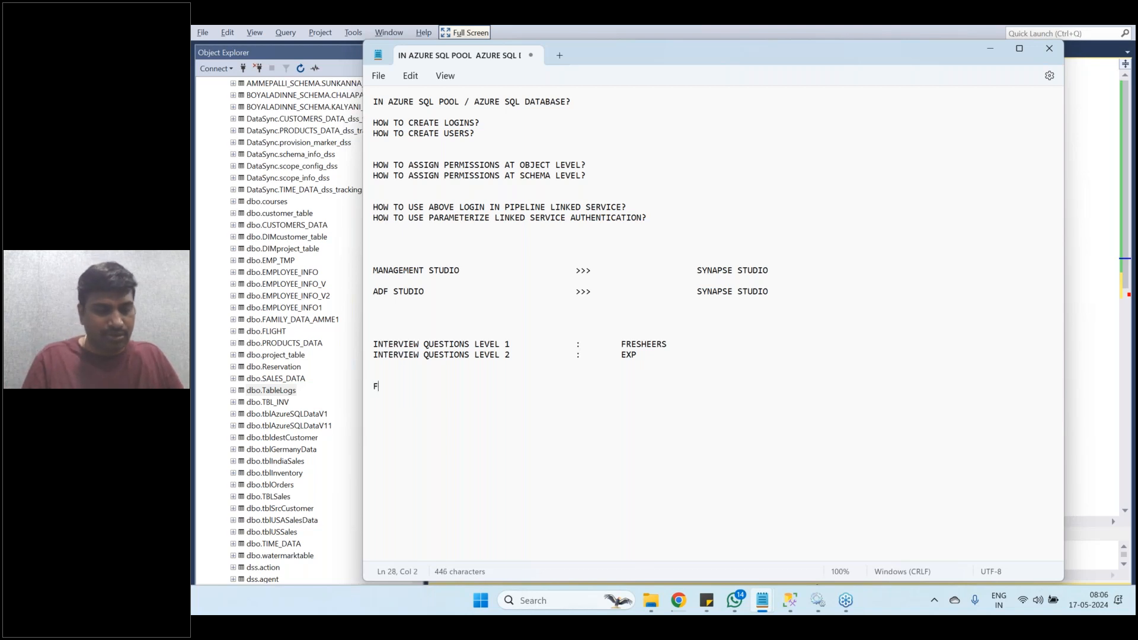
pyautogui.press('Return')
pyautogui.press('Return')
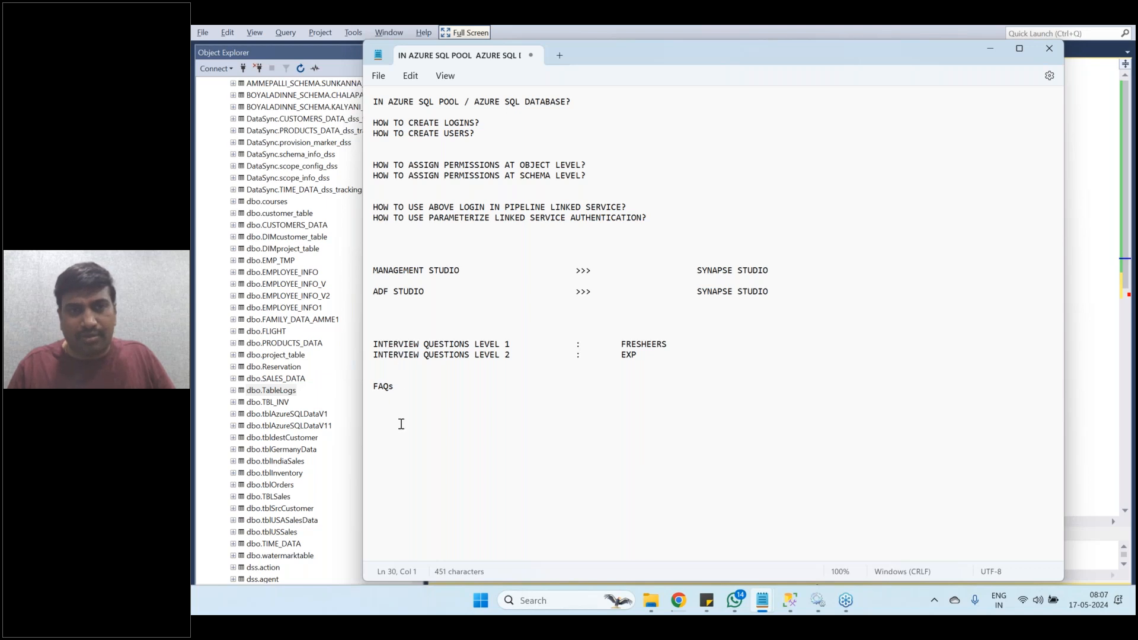
pyautogui.press('Return')
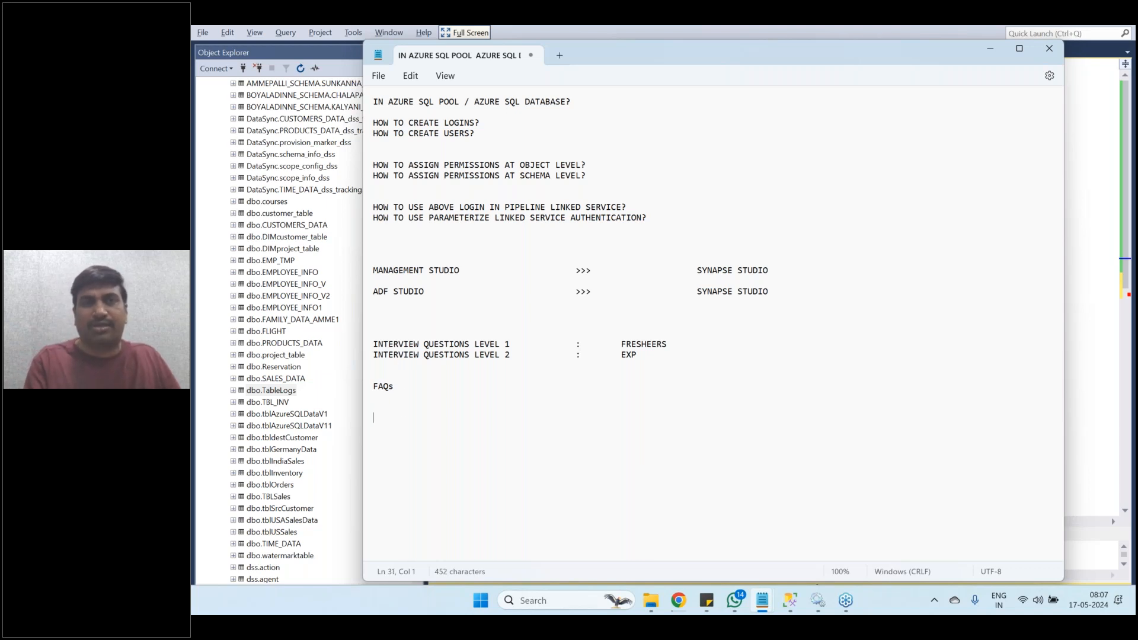
pyautogui.write('CERT')
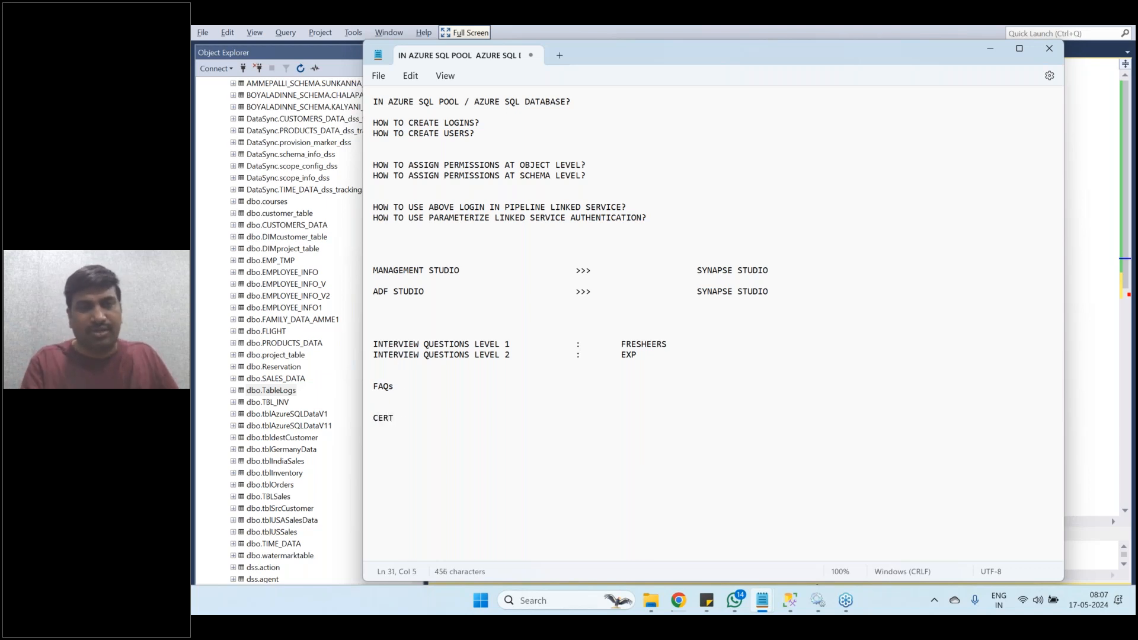
pyautogui.write('IFACTION ')
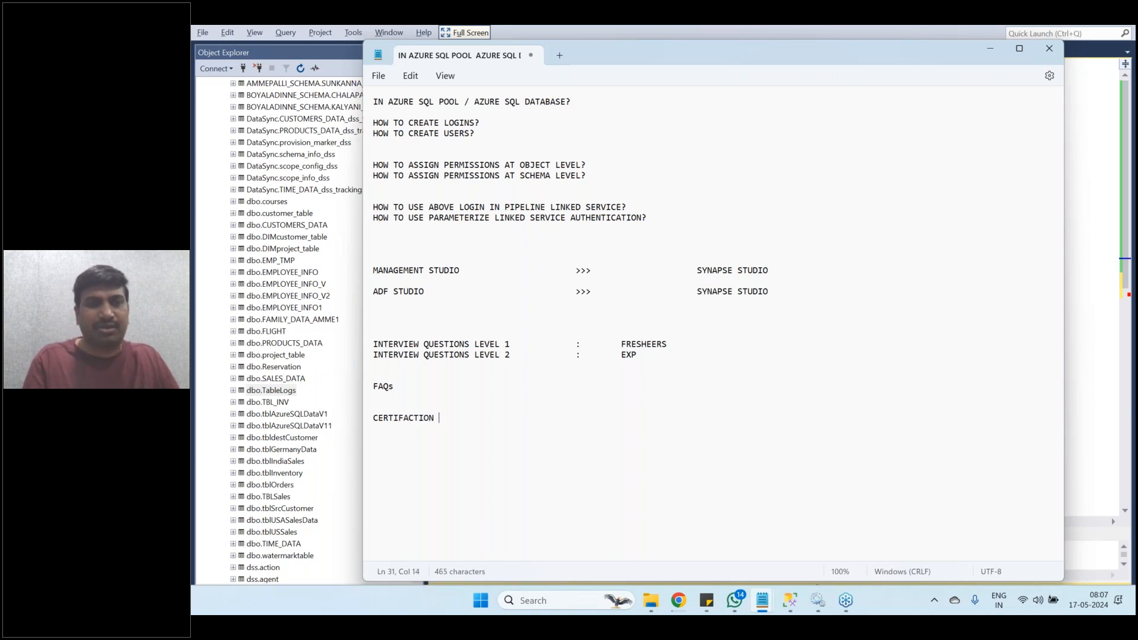
pyautogui.write('E')
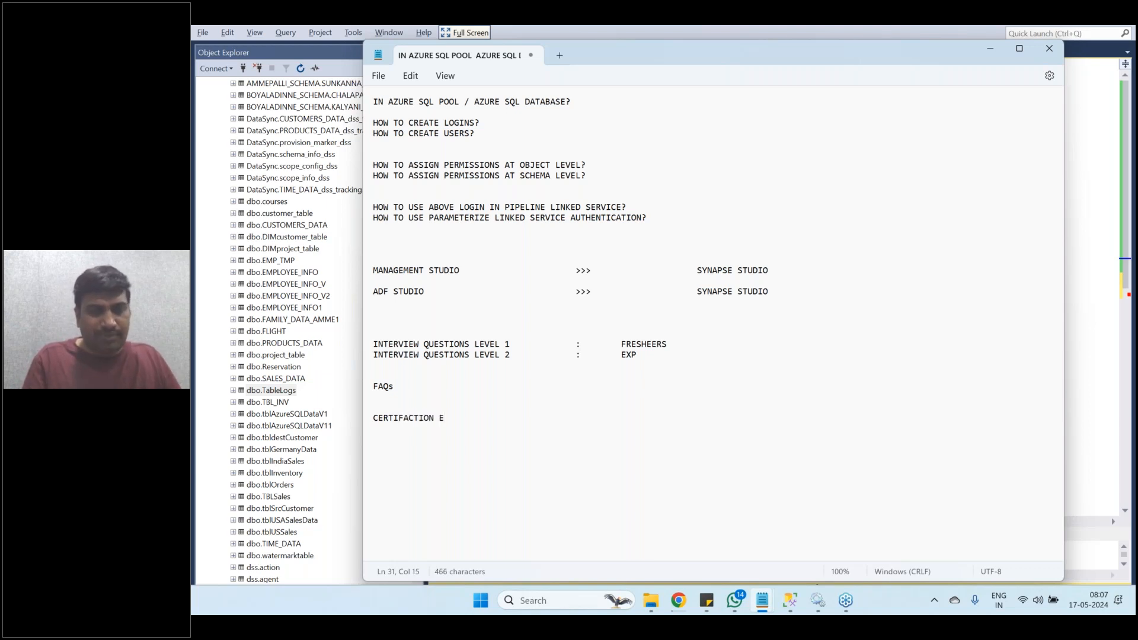
pyautogui.press('BackSpace')
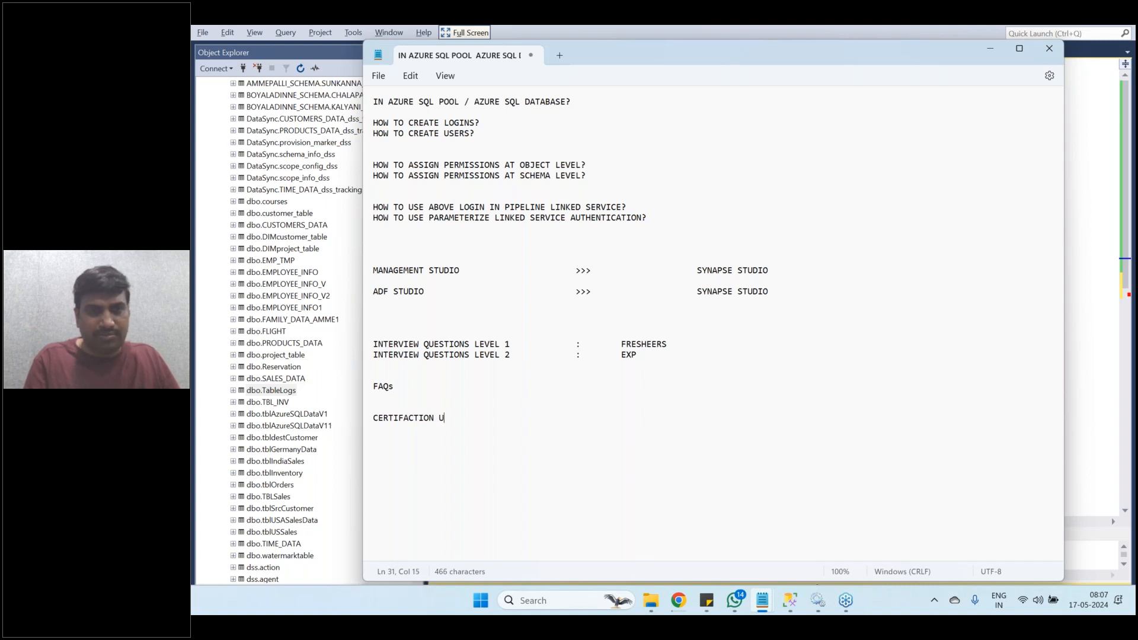
pyautogui.write('QUESTIONS')
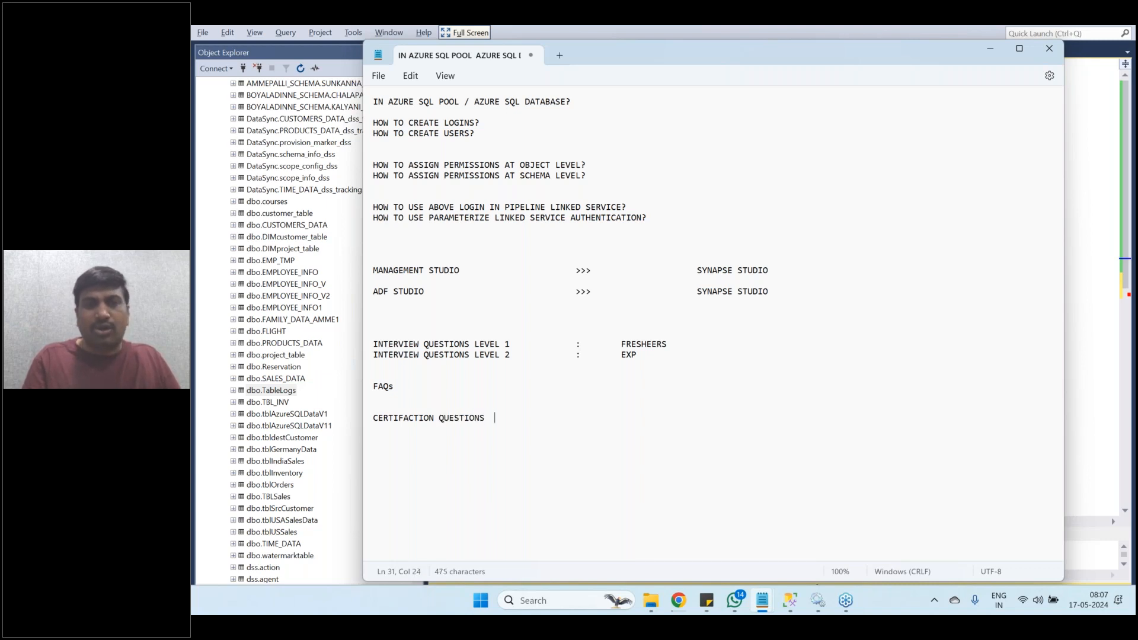
pyautogui.write('\t\t\t:\tOLD')
# - Add a 'NEW' entry on the next line and prefix it with 'DP 203'
pyautogui.press('Return')
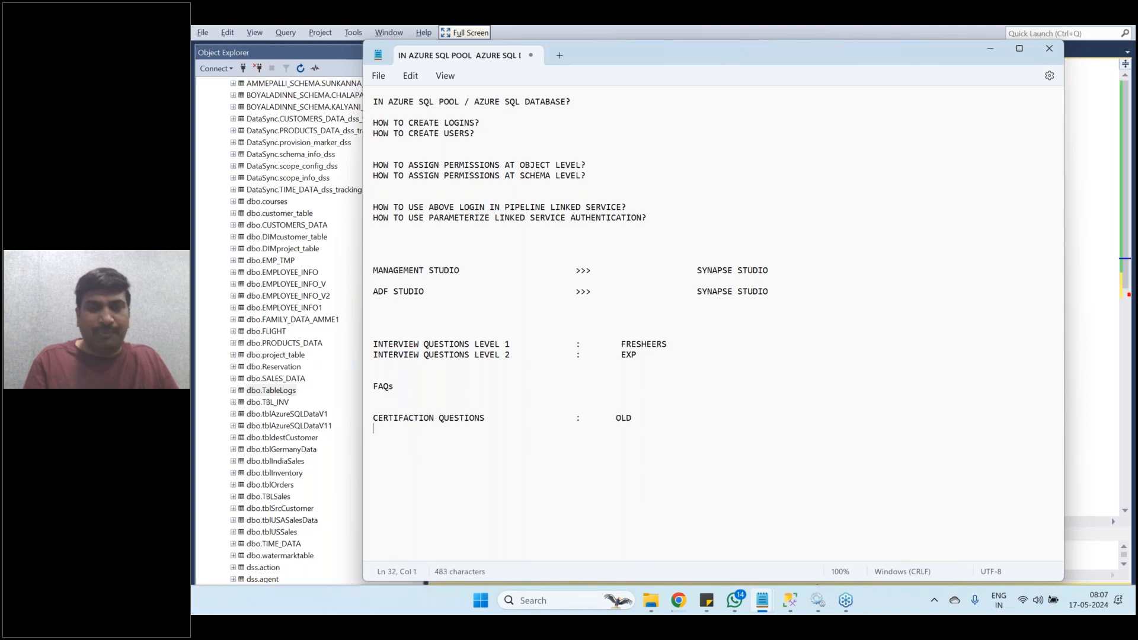
pyautogui.write('NEW')
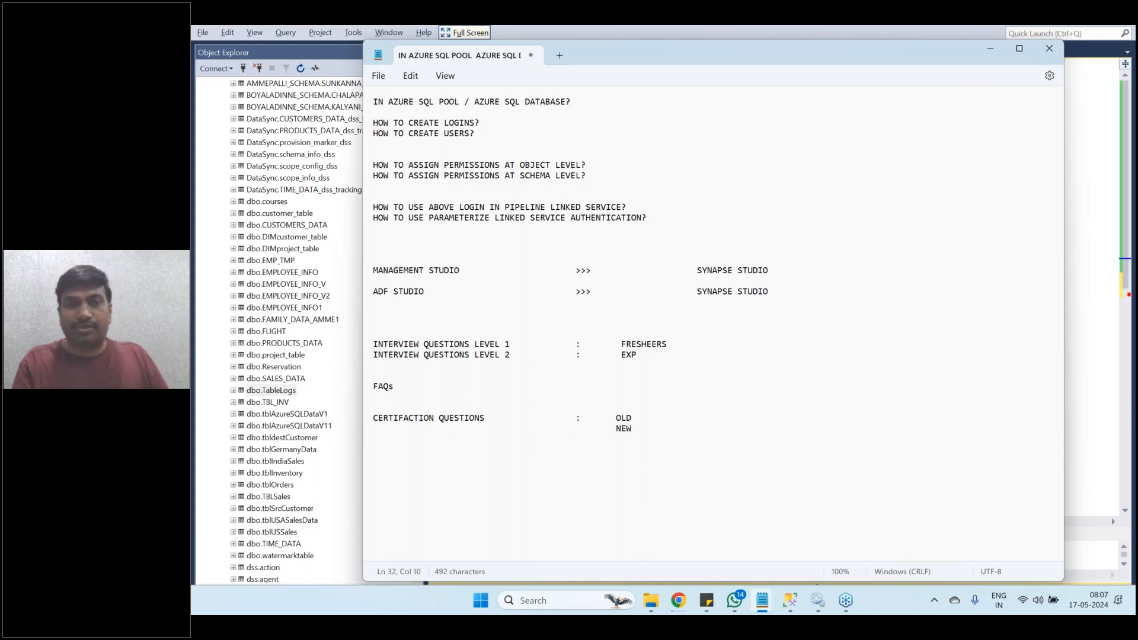
pyautogui.press('Return')
pyautogui.press('Return')
pyautogui.press('Return')
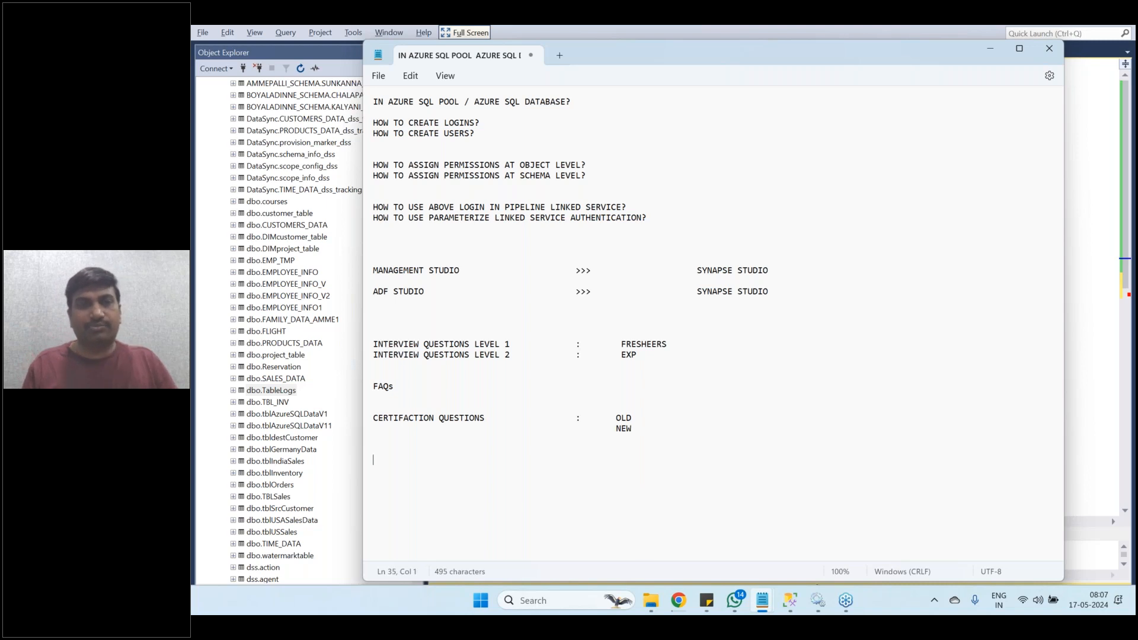
pyautogui.click(398, 427)
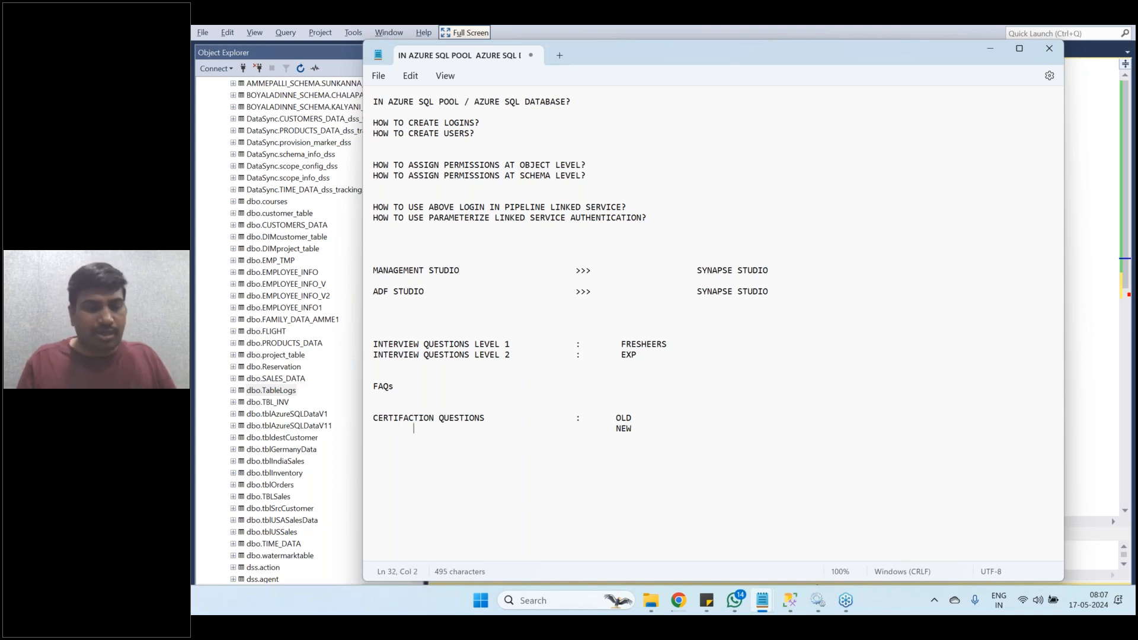
pyautogui.write('DP 203')
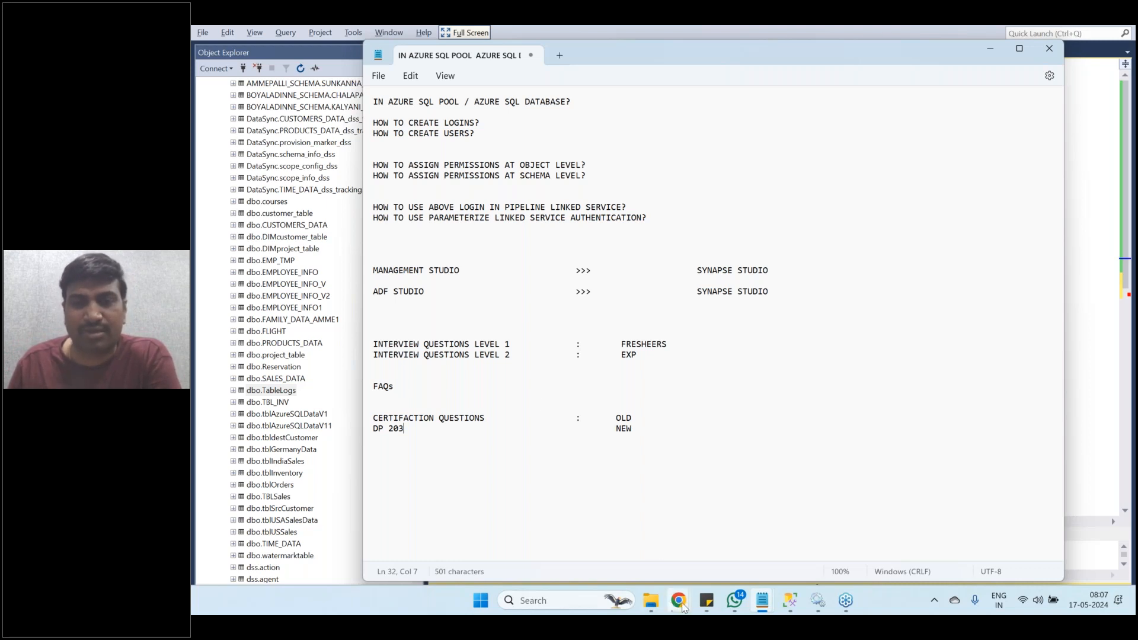
# - Go up to the 5 AZURE DATA ENGINEER folder and select the CHECKLIST1 and CHECKLIST3 images
pyautogui.moveTo(679, 601)
pyautogui.moveTo(643, 599)
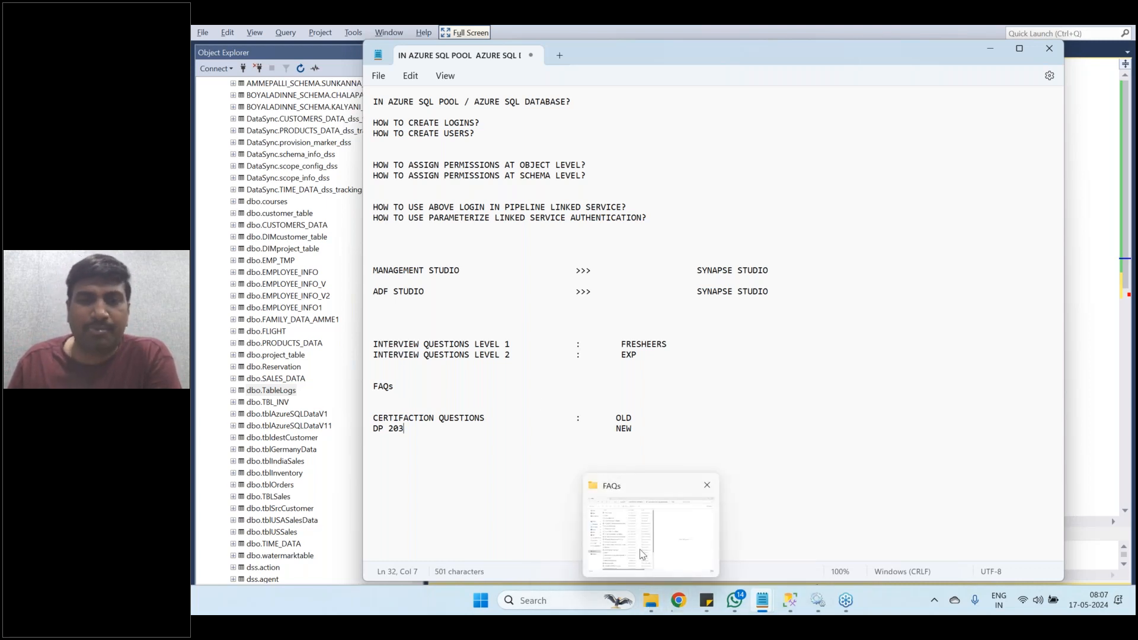
pyautogui.click(642, 554)
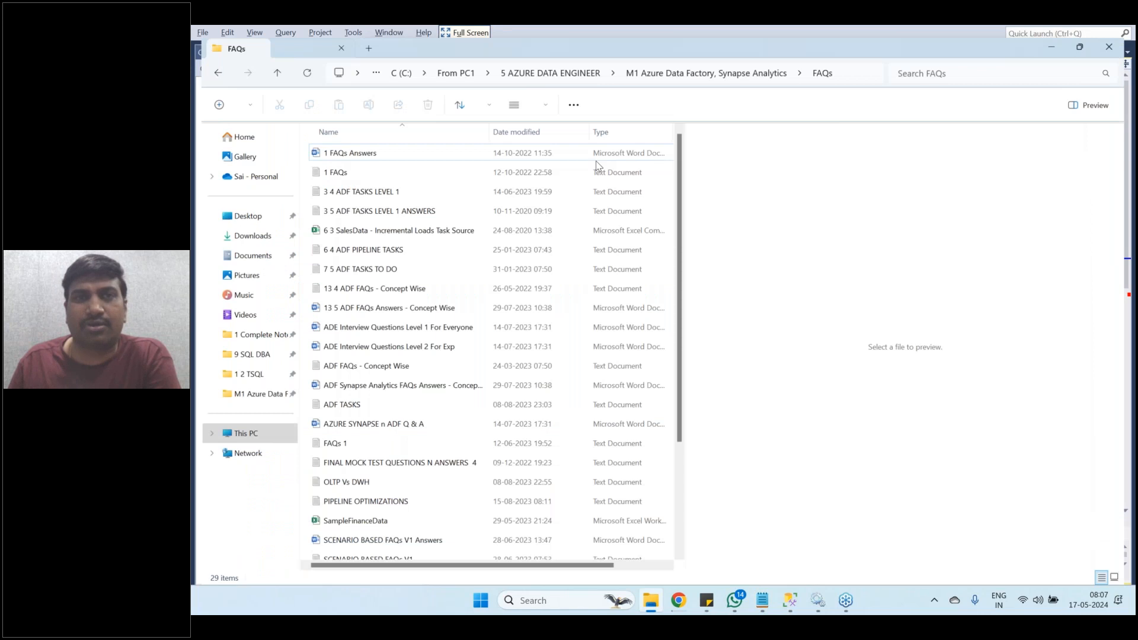
pyautogui.hotkey('alt', 'Up')
pyautogui.hotkey('alt', 'Up')
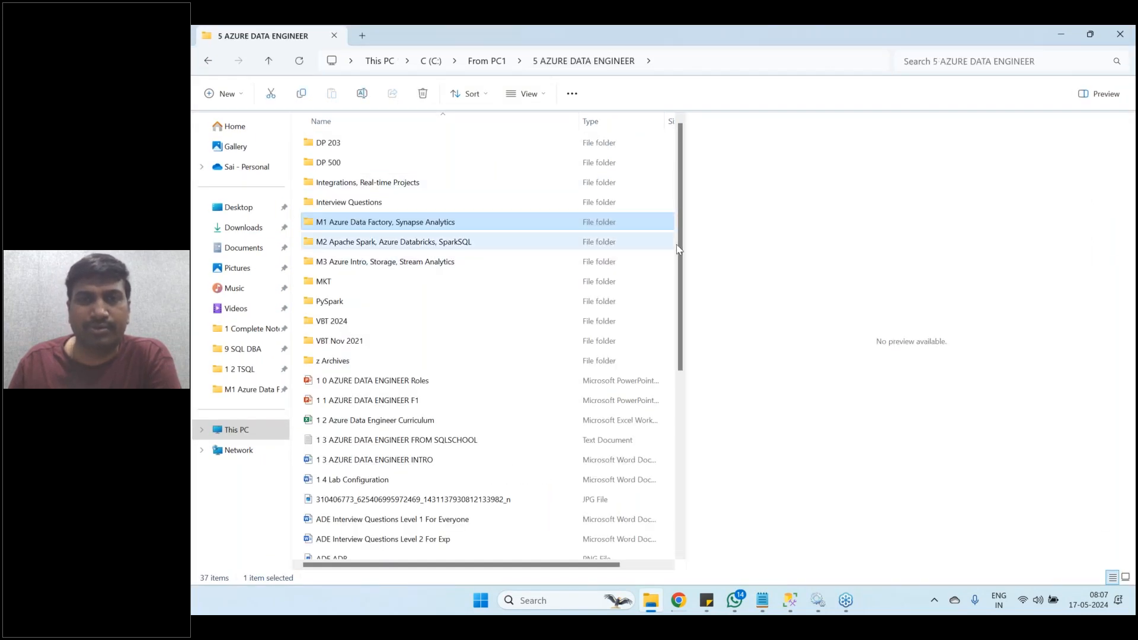
pyautogui.scroll(-5, 544, 380)
pyautogui.click(382, 335)
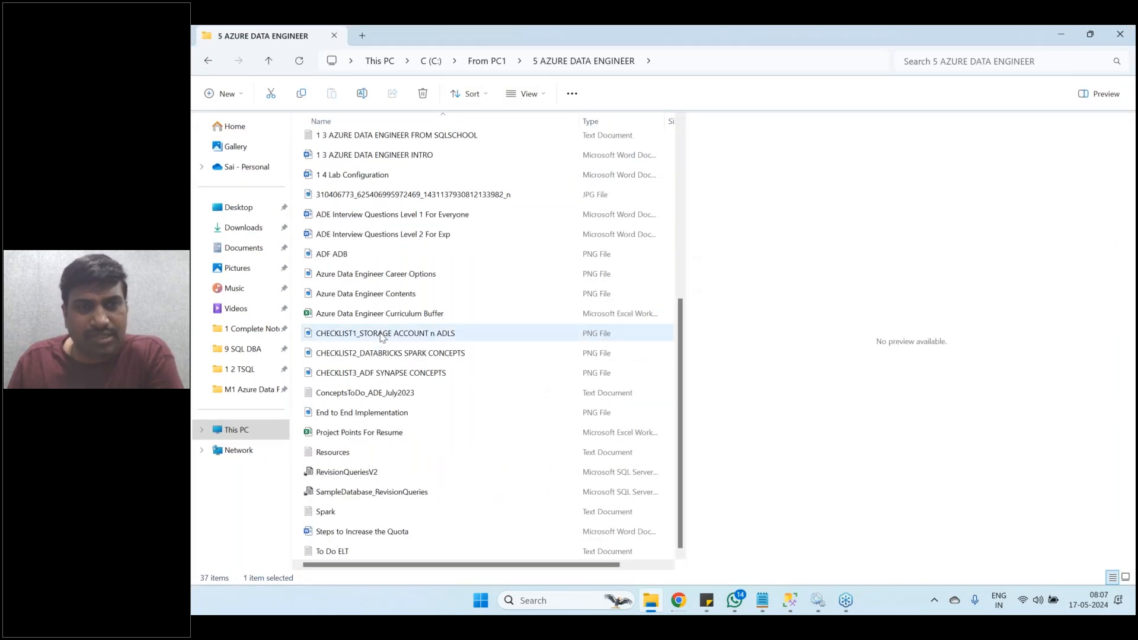
pyautogui.click(380, 374)
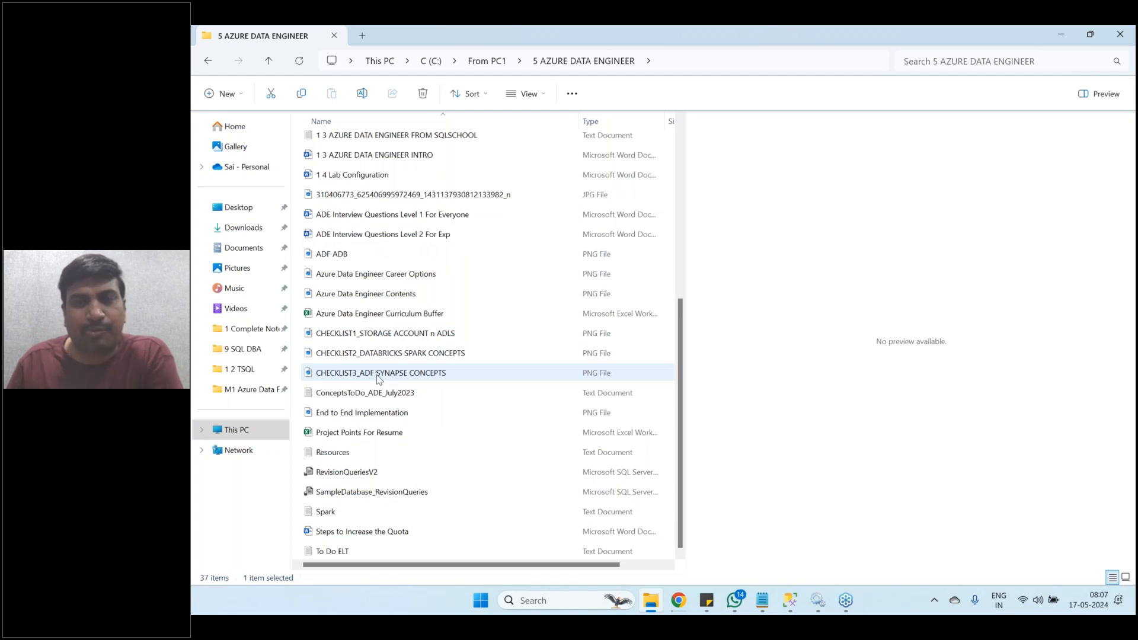
# - Open CHECKLIST3_ADF SYNAPSE CONCEPTS in Photos and zoom into the checklist table
pyautogui.doubleClick(378, 374)
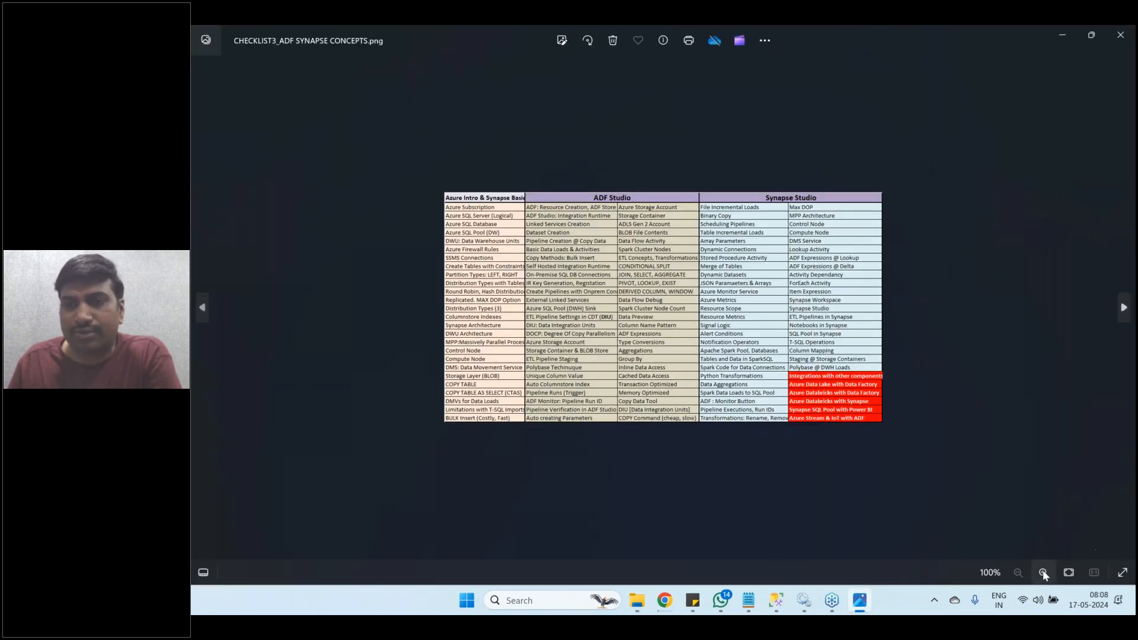
pyautogui.click(1043, 572)
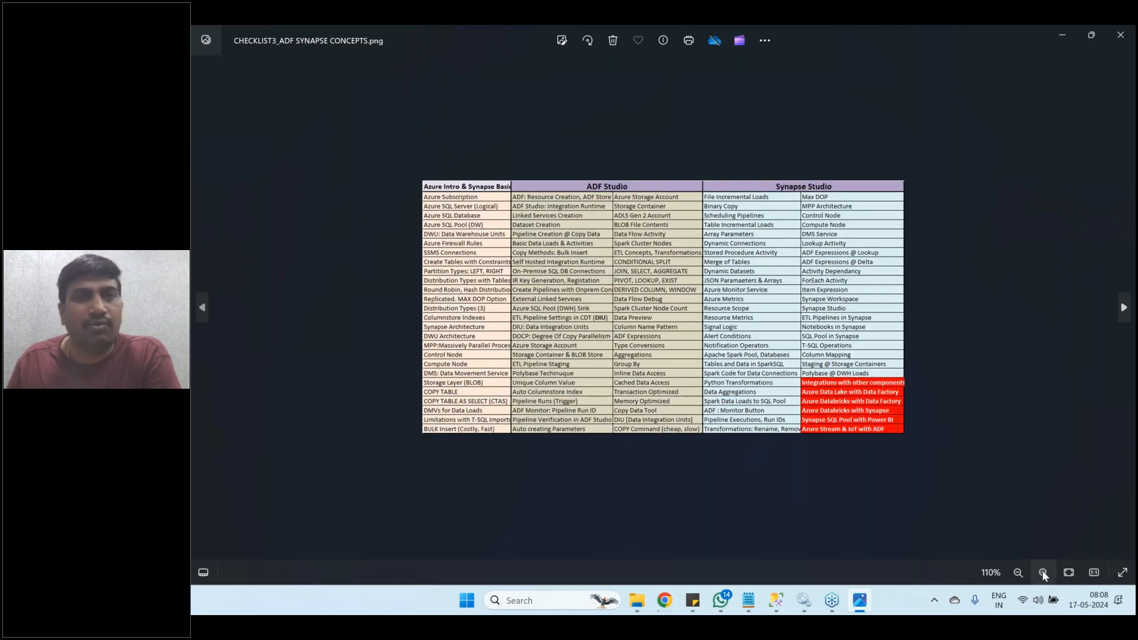
pyautogui.click(1043, 573)
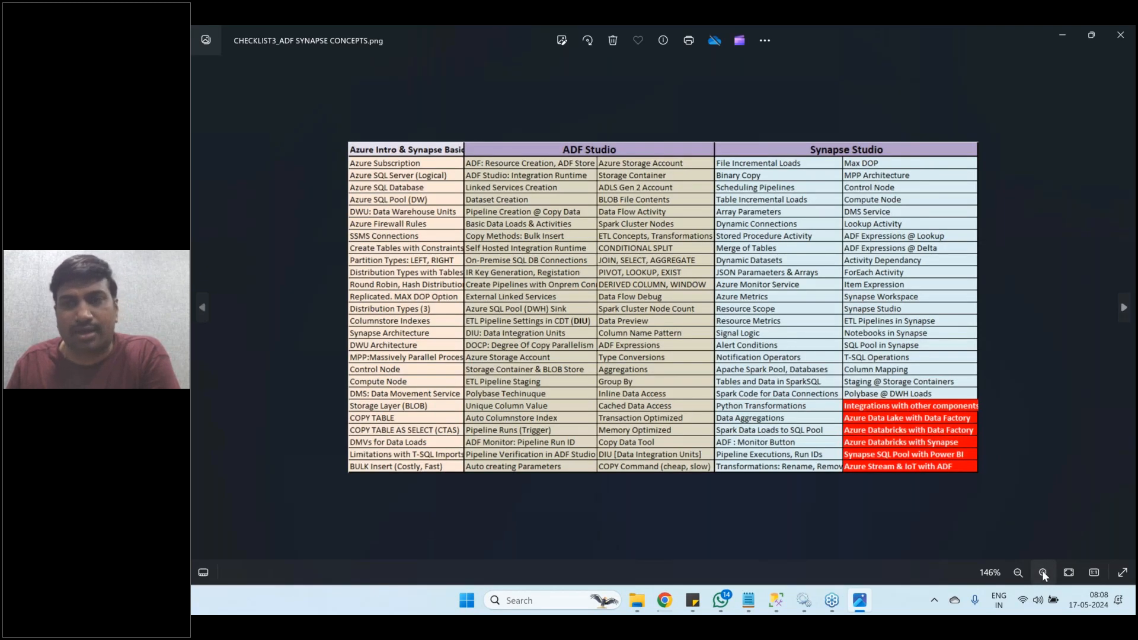
pyautogui.click(1043, 573)
pyautogui.click(1043, 572)
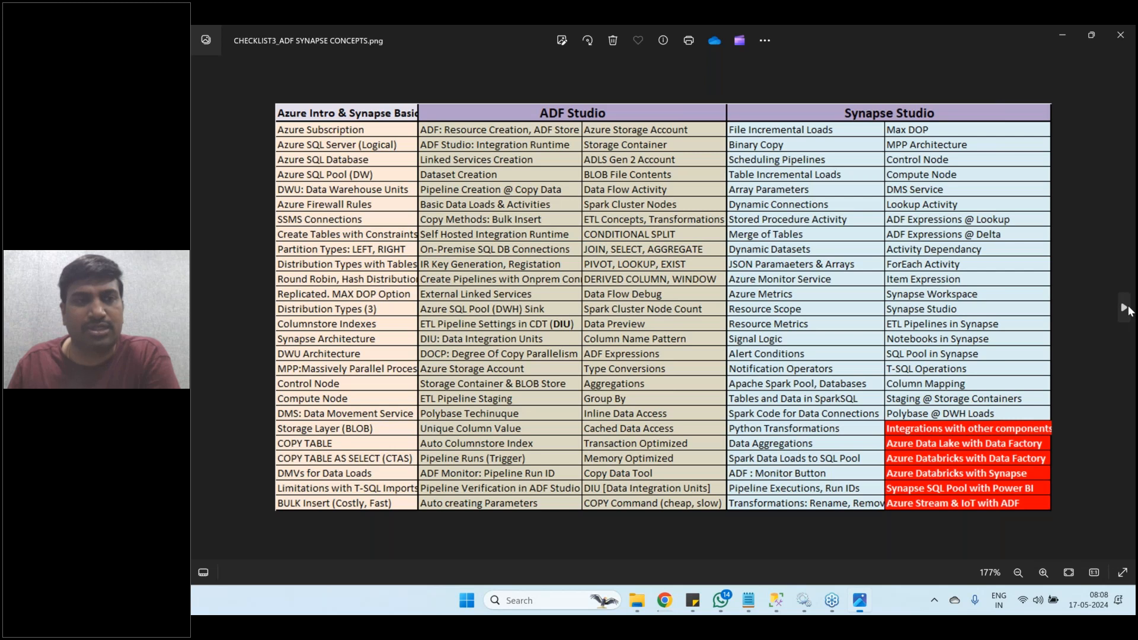
# - Zoom into the storage checklist, advance to the Databricks Spark checklist, then leave Photos
pyautogui.click(1125, 307)
pyautogui.click(202, 311)
pyautogui.click(203, 311)
pyautogui.click(203, 312)
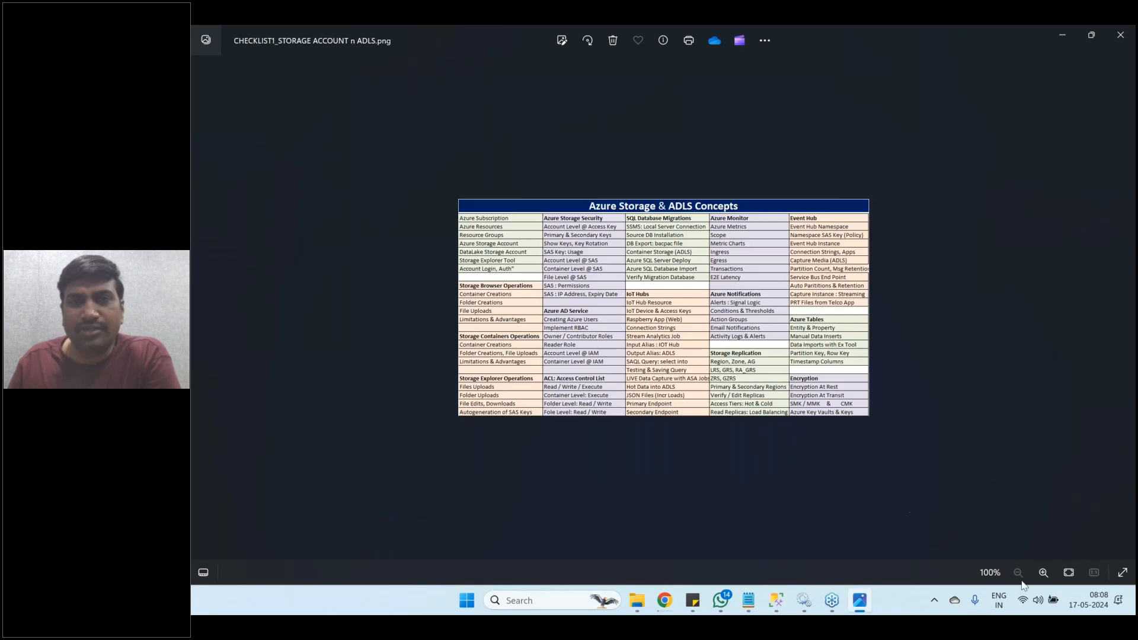
pyautogui.click(1043, 573)
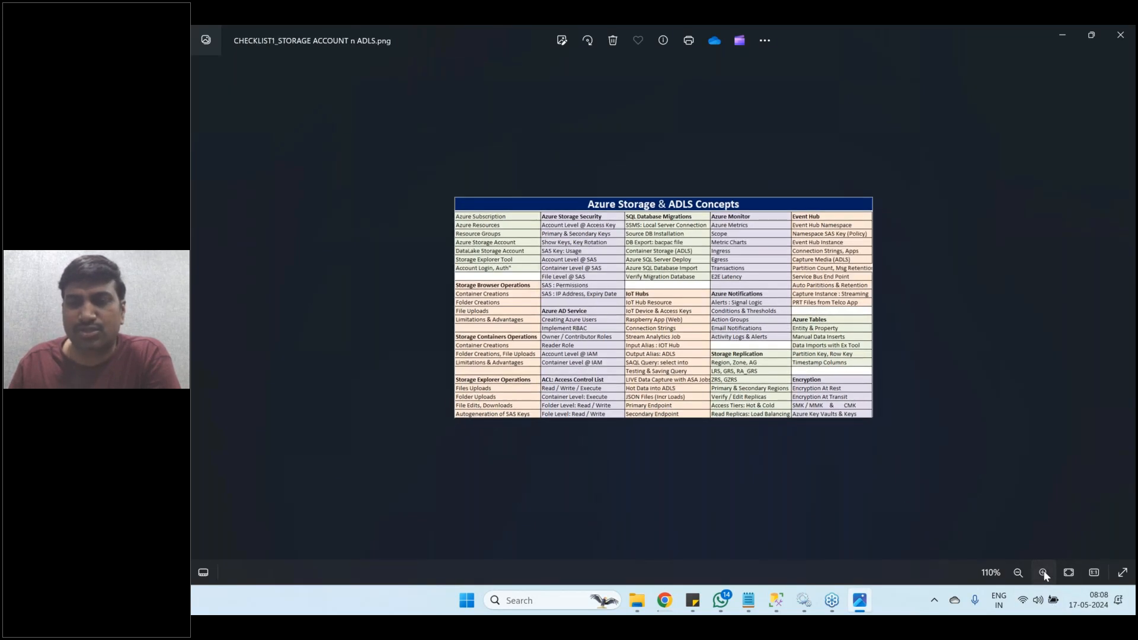
pyautogui.click(1043, 573)
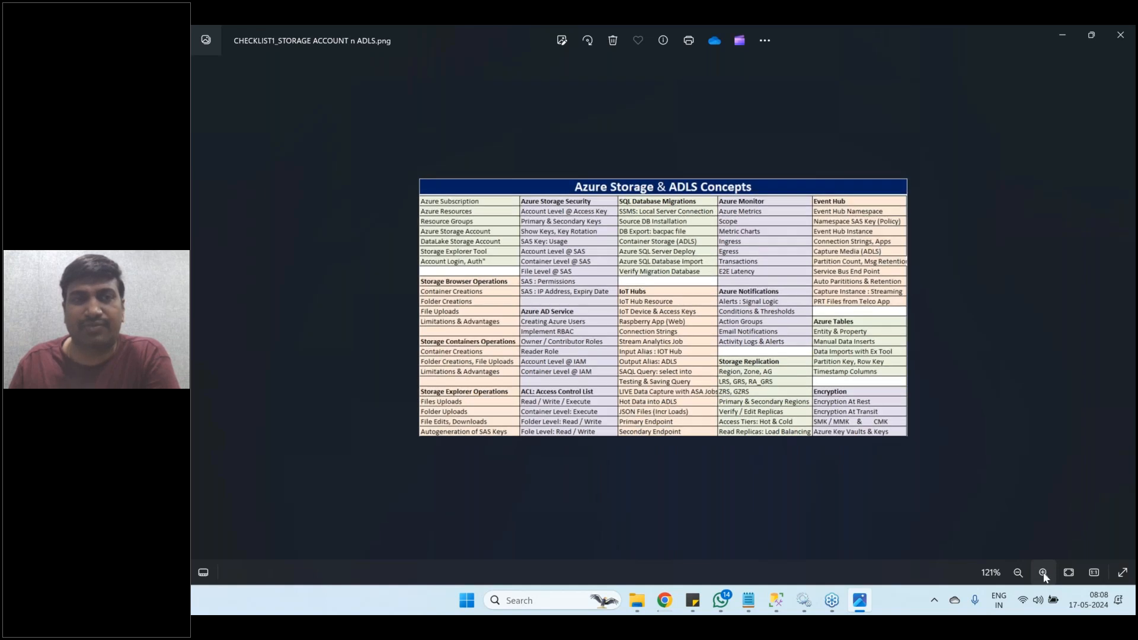
pyautogui.click(1043, 572)
pyautogui.click(1043, 572)
pyautogui.click(1043, 572)
pyautogui.click(1043, 572)
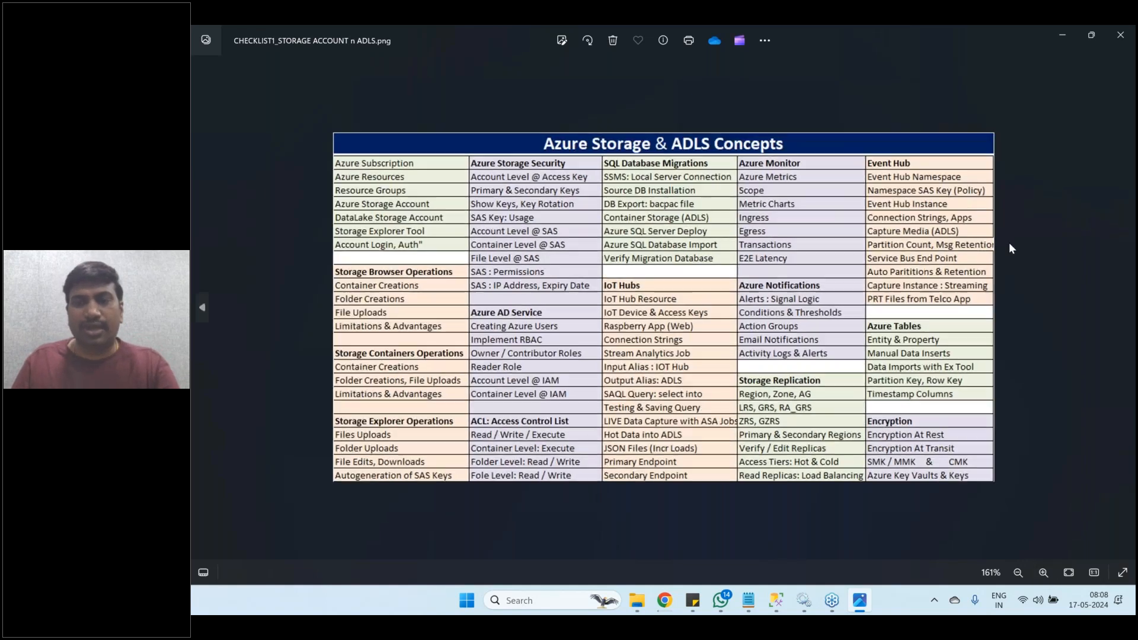
pyautogui.click(1123, 309)
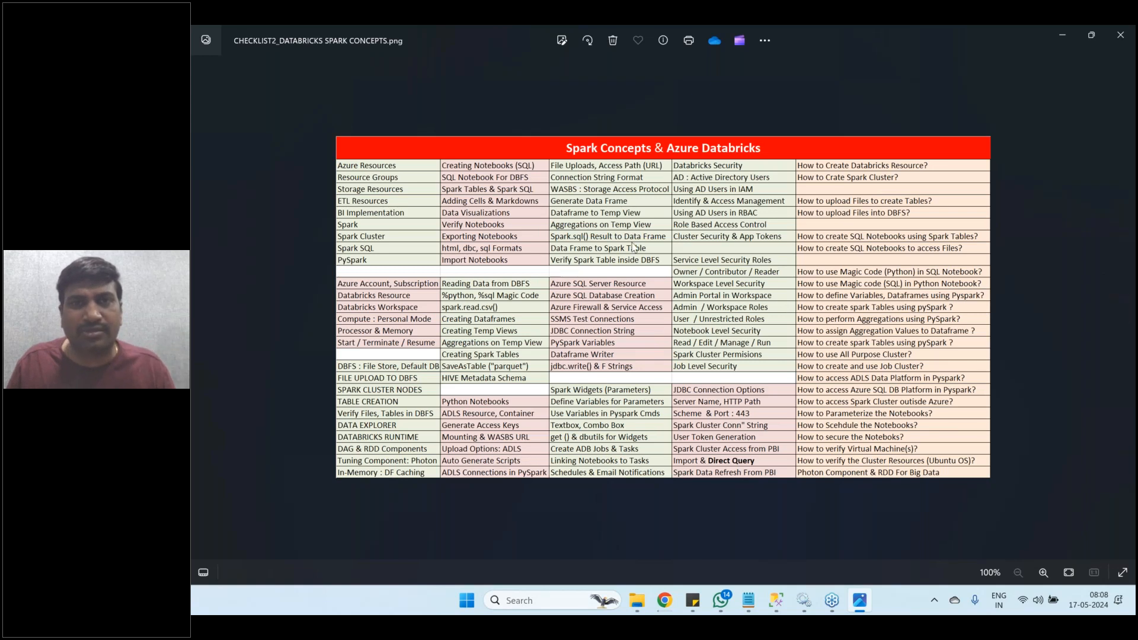
pyautogui.hotkey('alt', 'Tab')
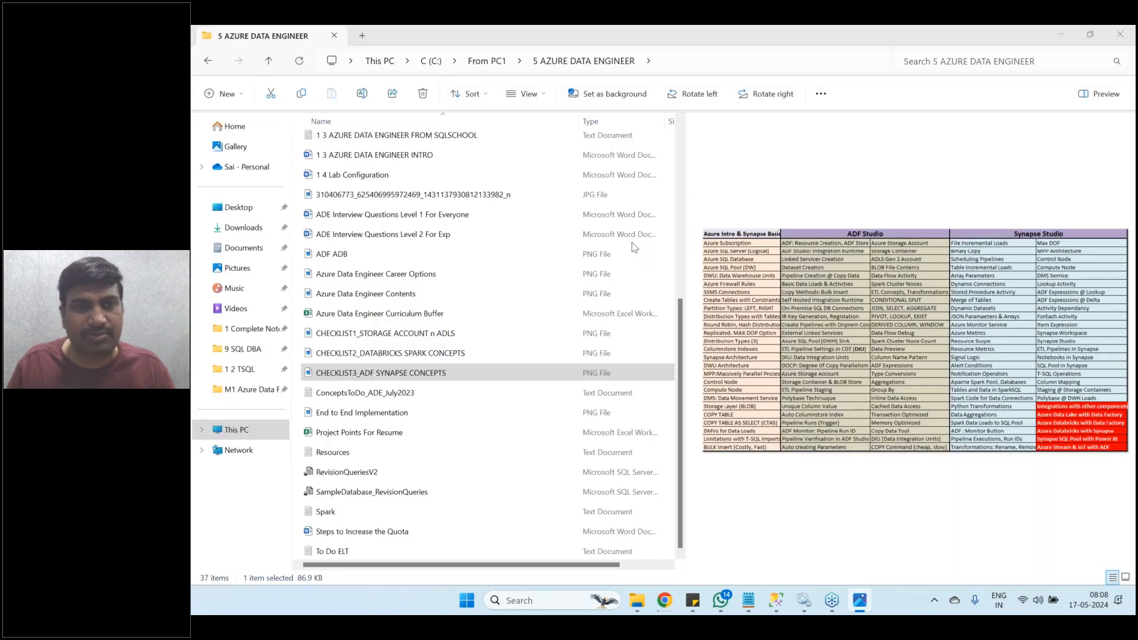
# - Delete CHECKLIST2_DATABRICKS SPARK CONCEPTS.png from the 5 AZURE DATA ENGINEER folder
pyautogui.click(356, 354)
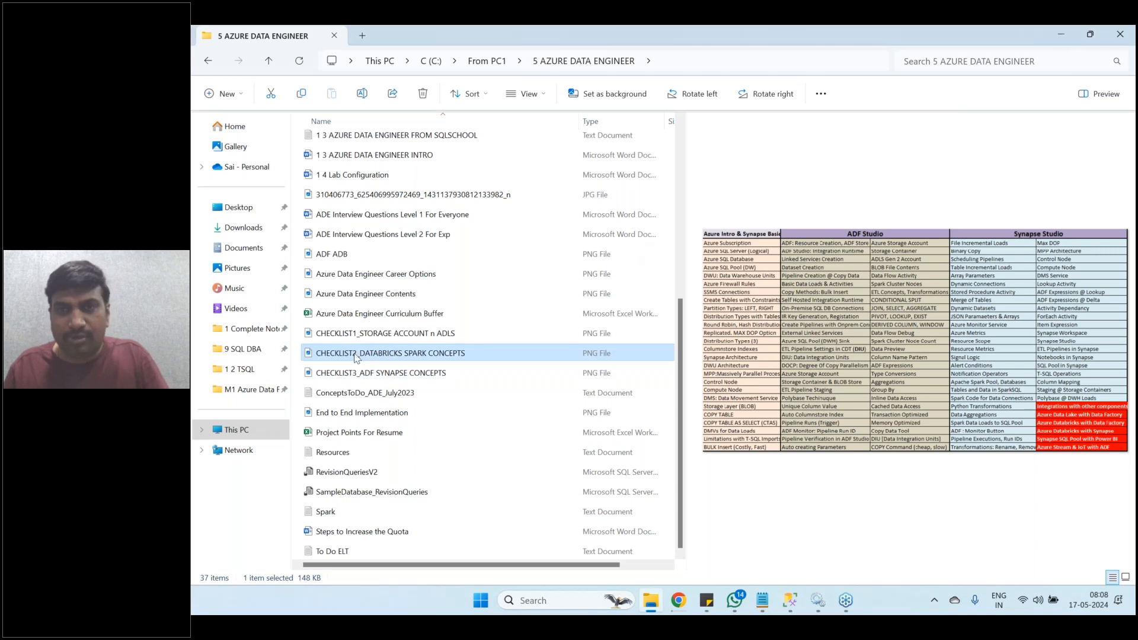
pyautogui.press('Delete')
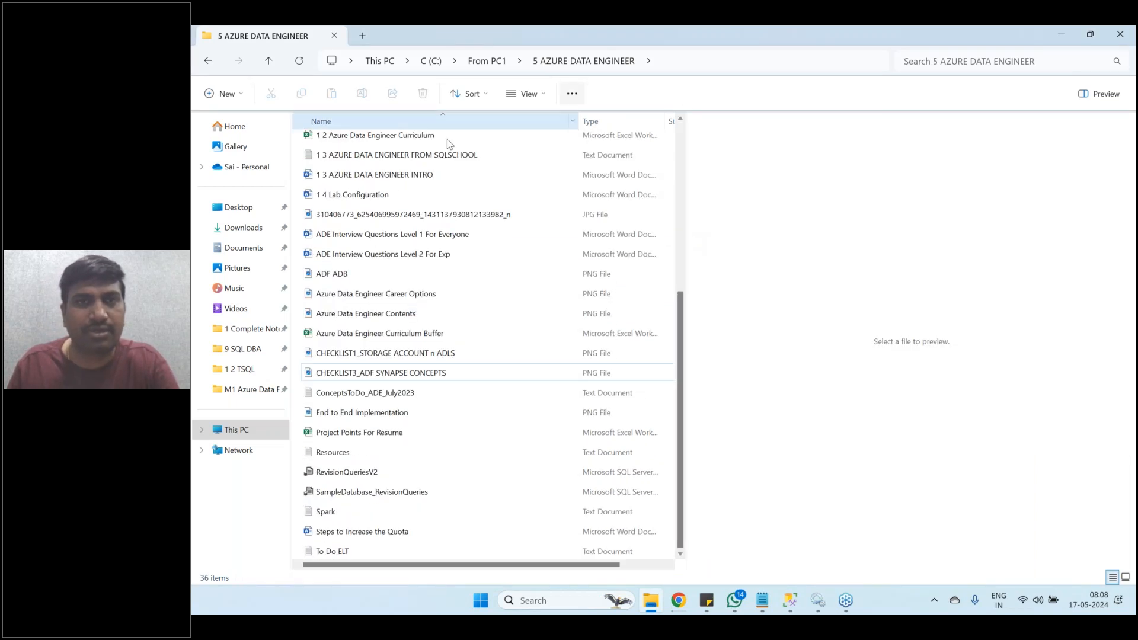
pyautogui.moveTo(681, 311); pyautogui.dragTo(685, 129)
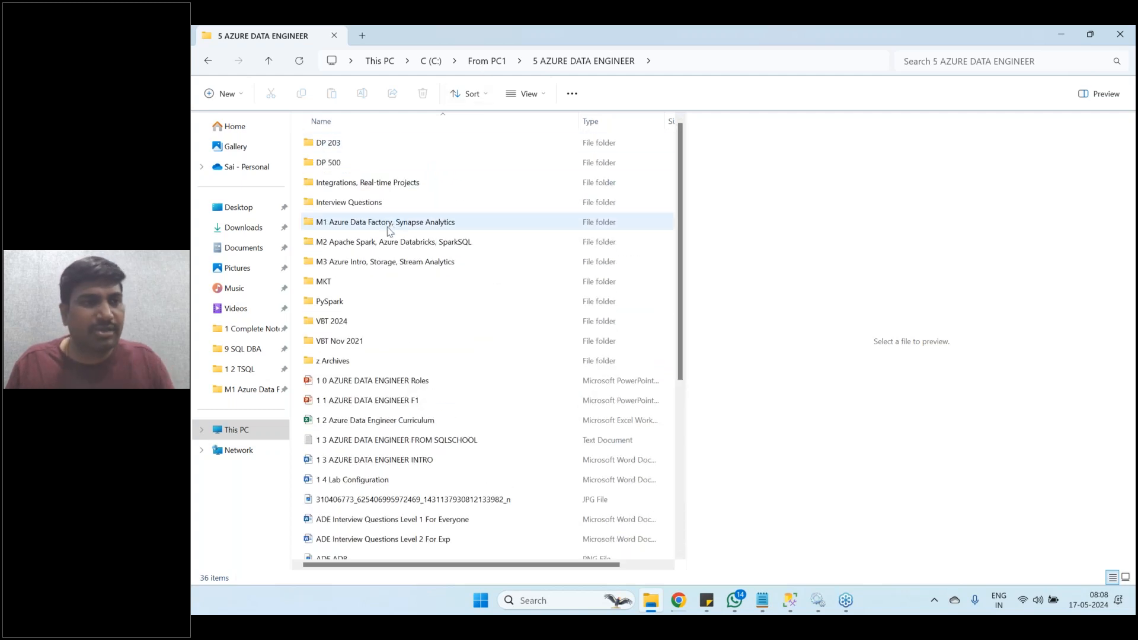
pyautogui.moveTo(390, 230)
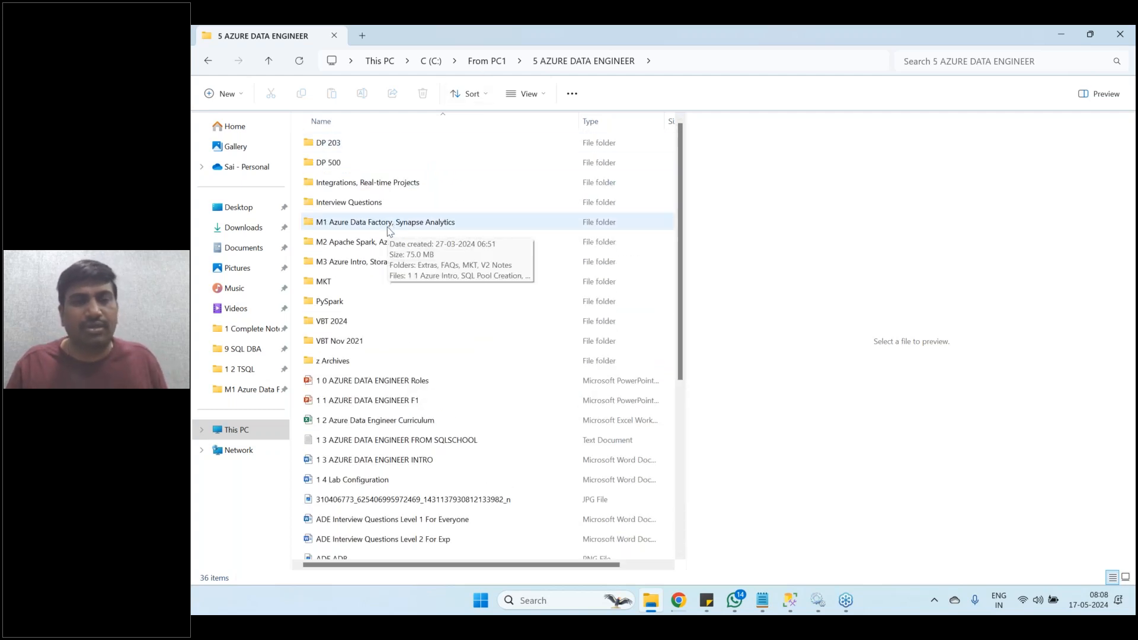
pyautogui.moveTo(680, 276); pyautogui.dragTo(685, 430)
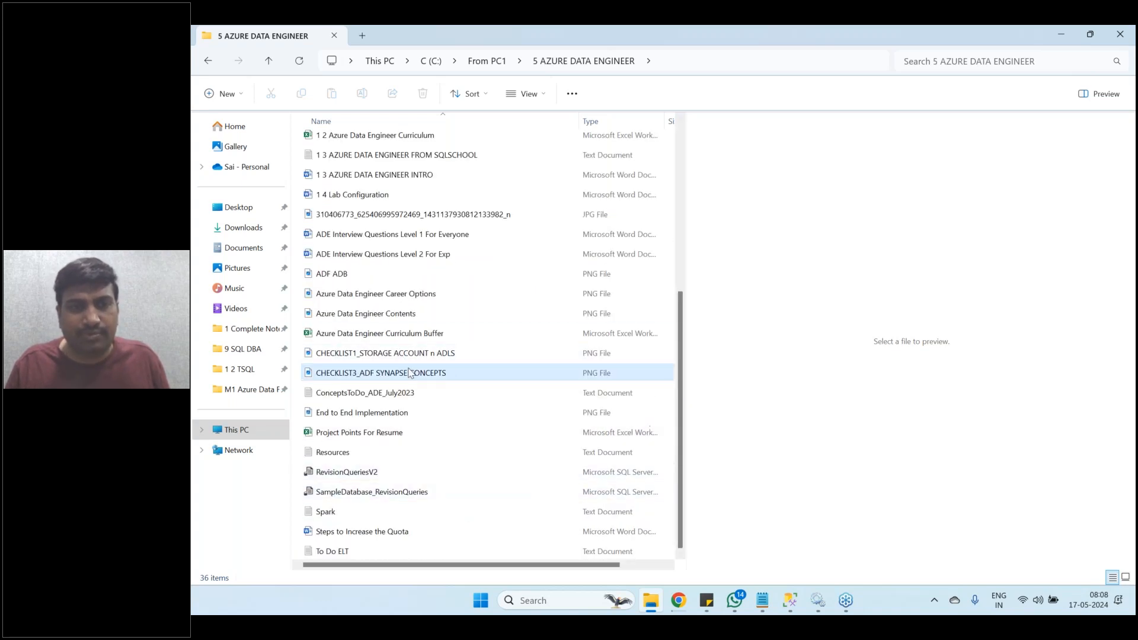
pyautogui.moveTo(651, 600)
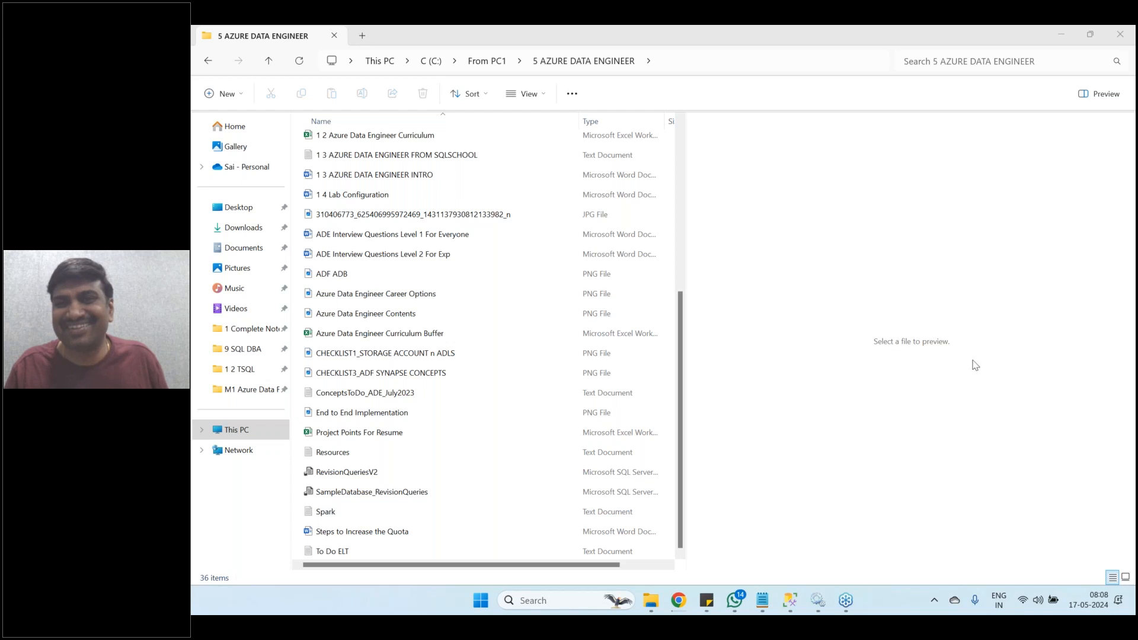
# - Bring the Azure SQL pool notes Notepad window back to the front
pyautogui.click(771, 489)
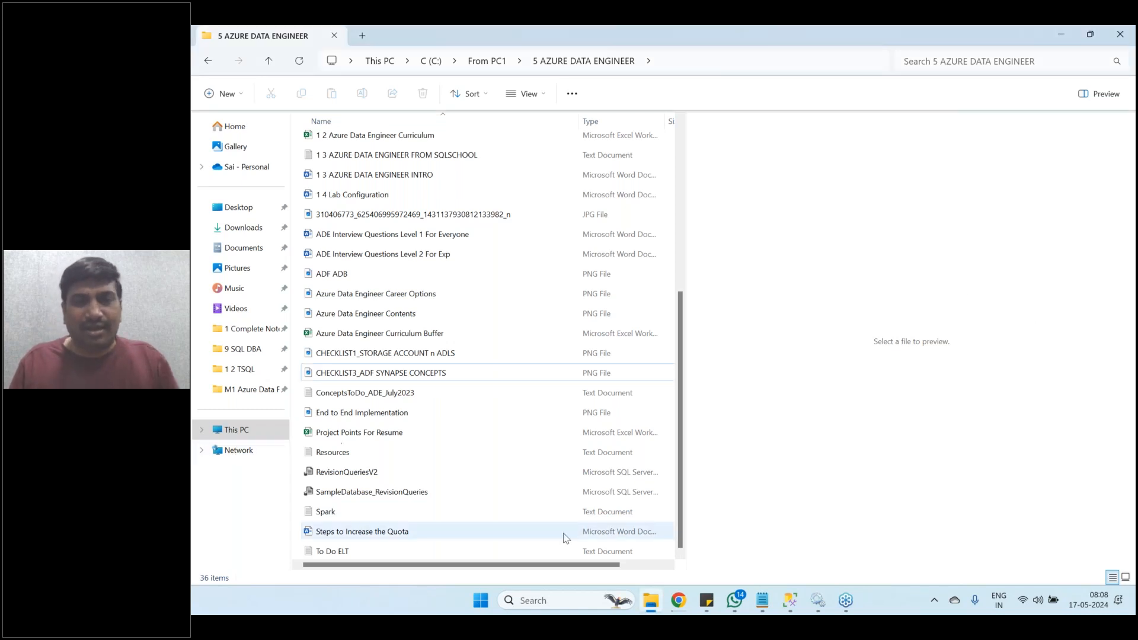
pyautogui.click(763, 602)
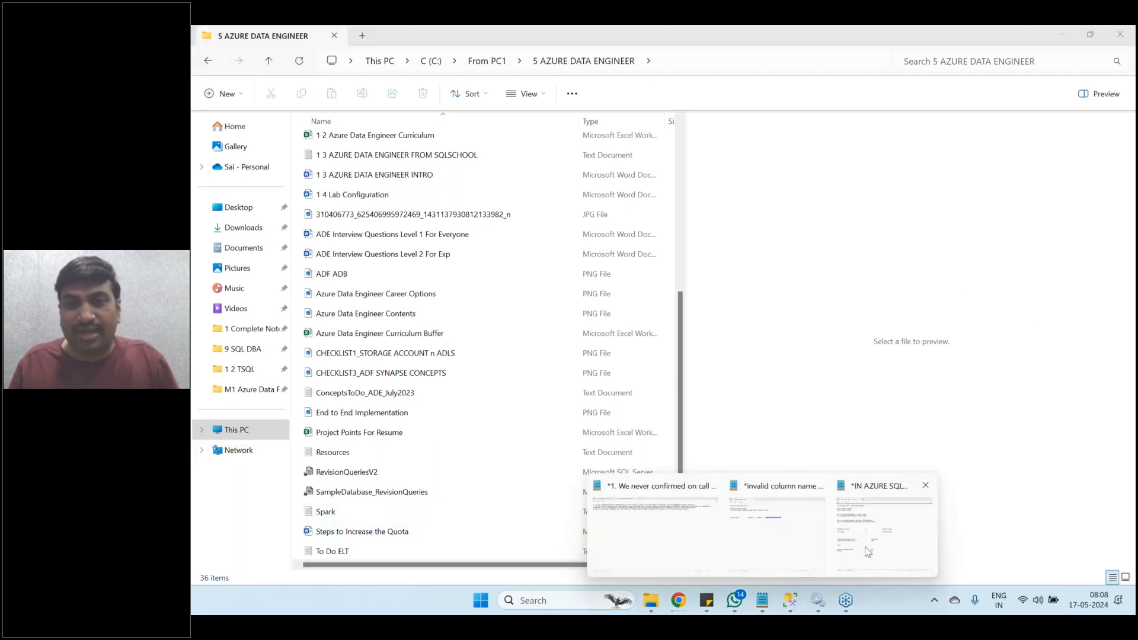
pyautogui.click(868, 552)
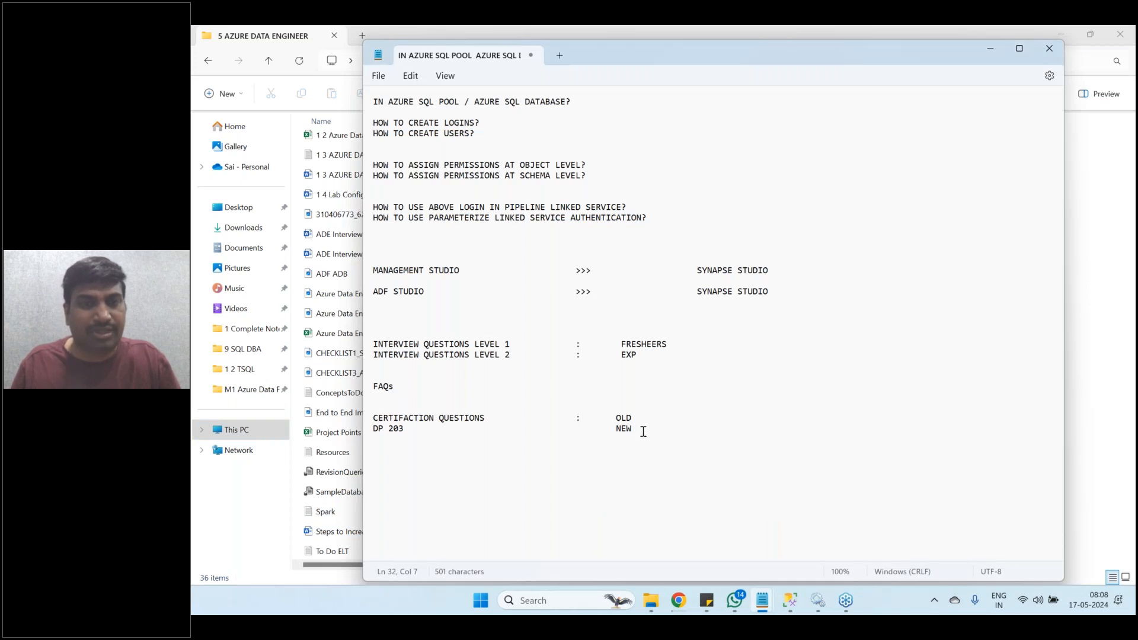
# - Add a '3 CHECKLISTS' line and check the M1 and M2 module folders in File Explorer
pyautogui.press('Return')
pyautogui.press('Return')
pyautogui.press('Return')
pyautogui.press('Return')
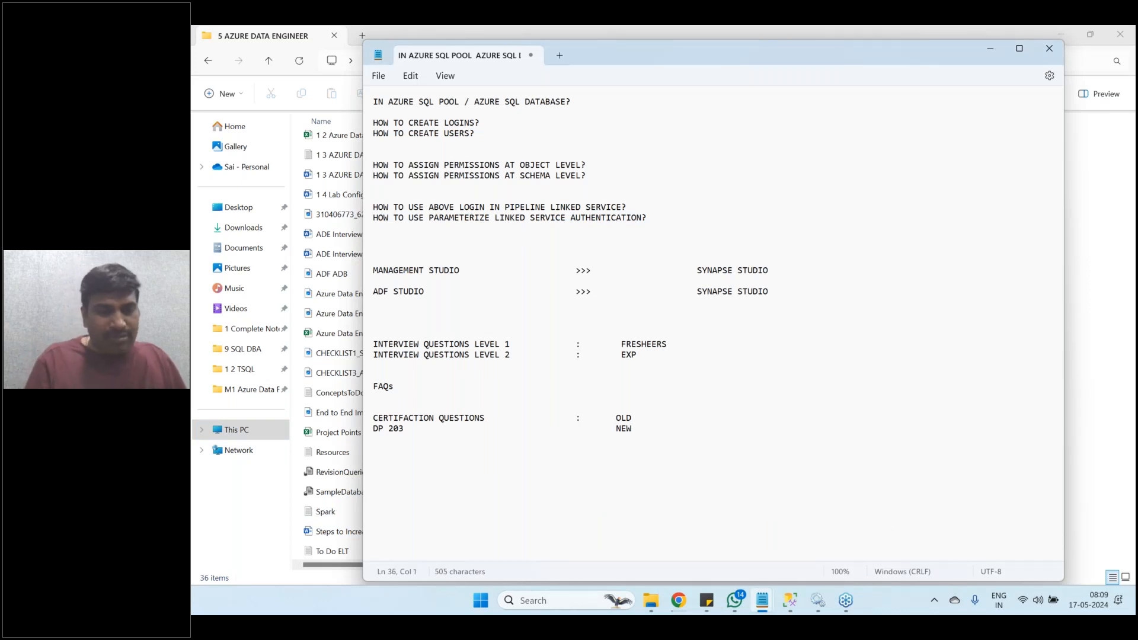
pyautogui.write('3 CHECKLISTS')
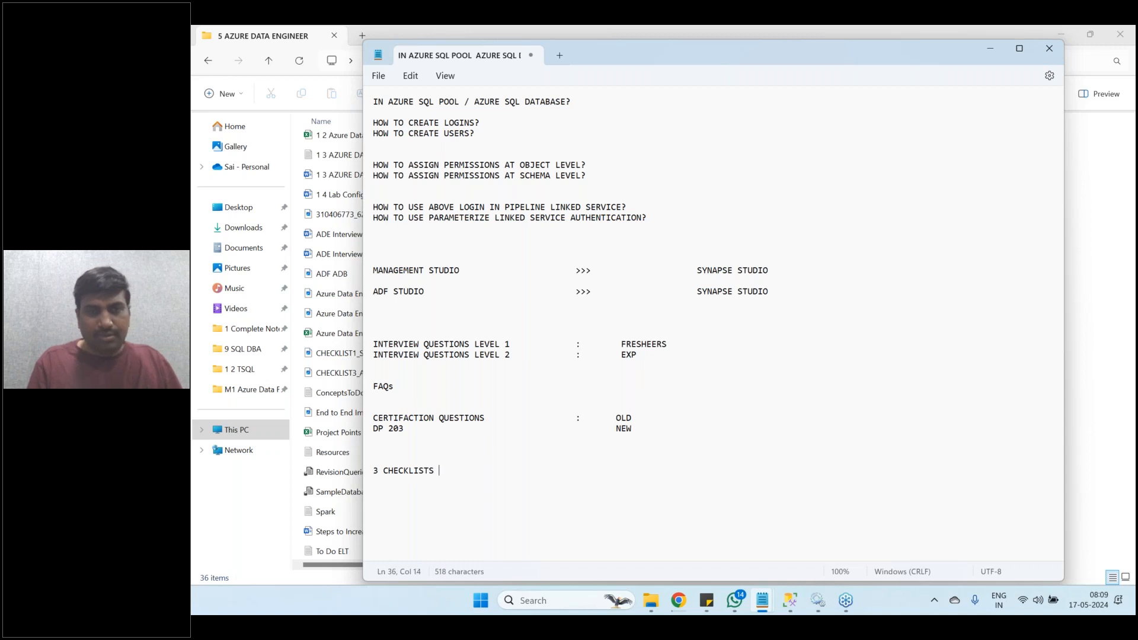
pyautogui.press('Return')
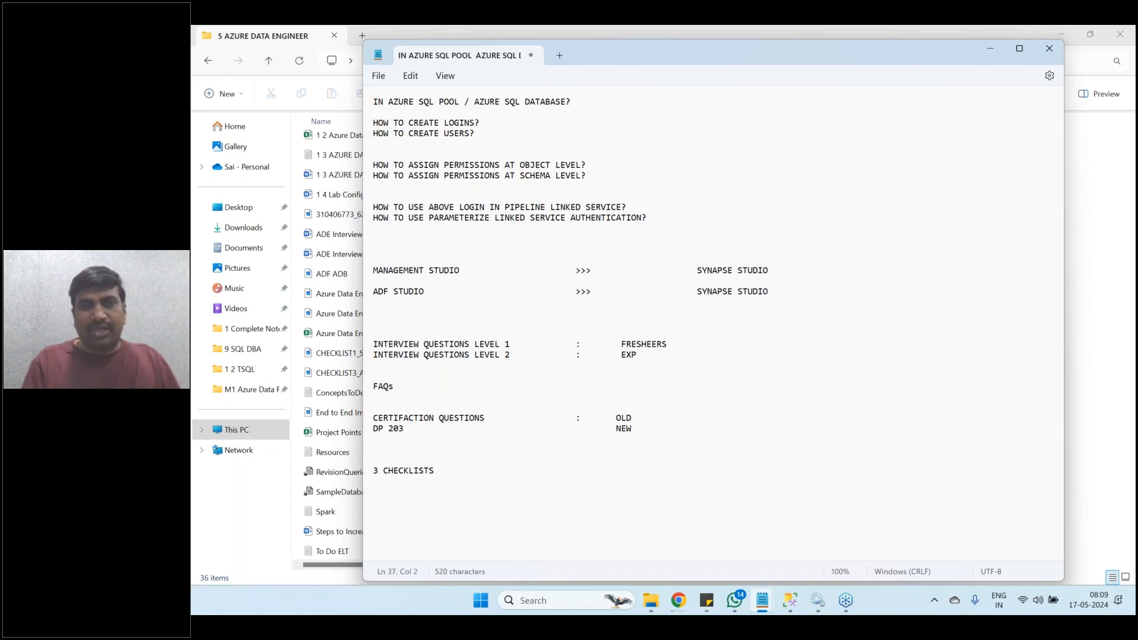
pyautogui.click(302, 334)
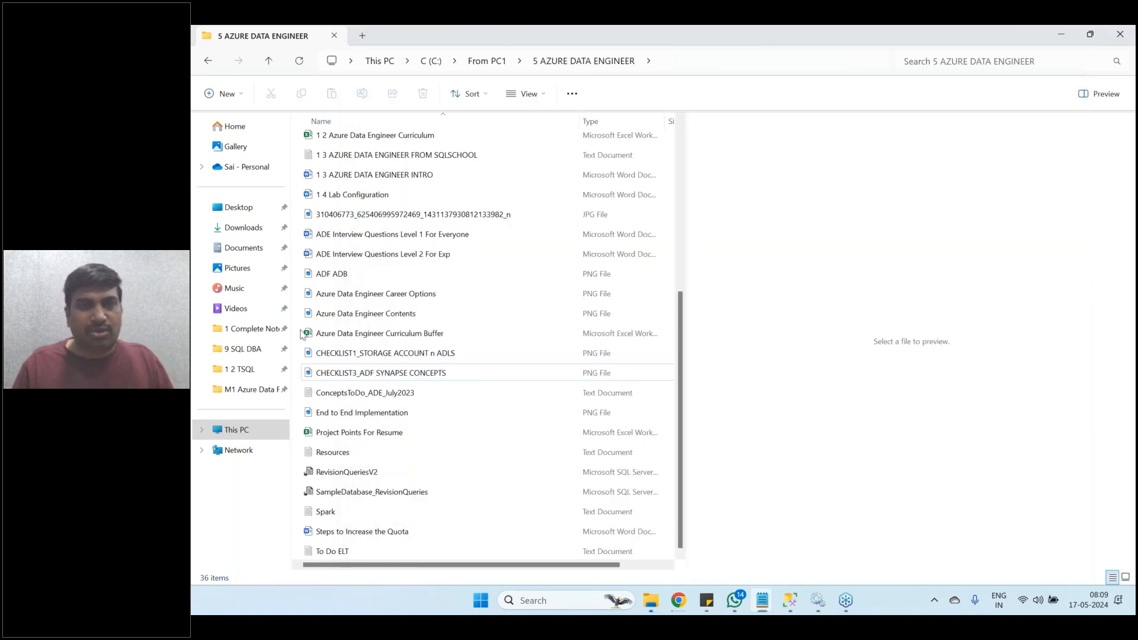
pyautogui.scroll(5, 495, 190)
pyautogui.click(399, 230)
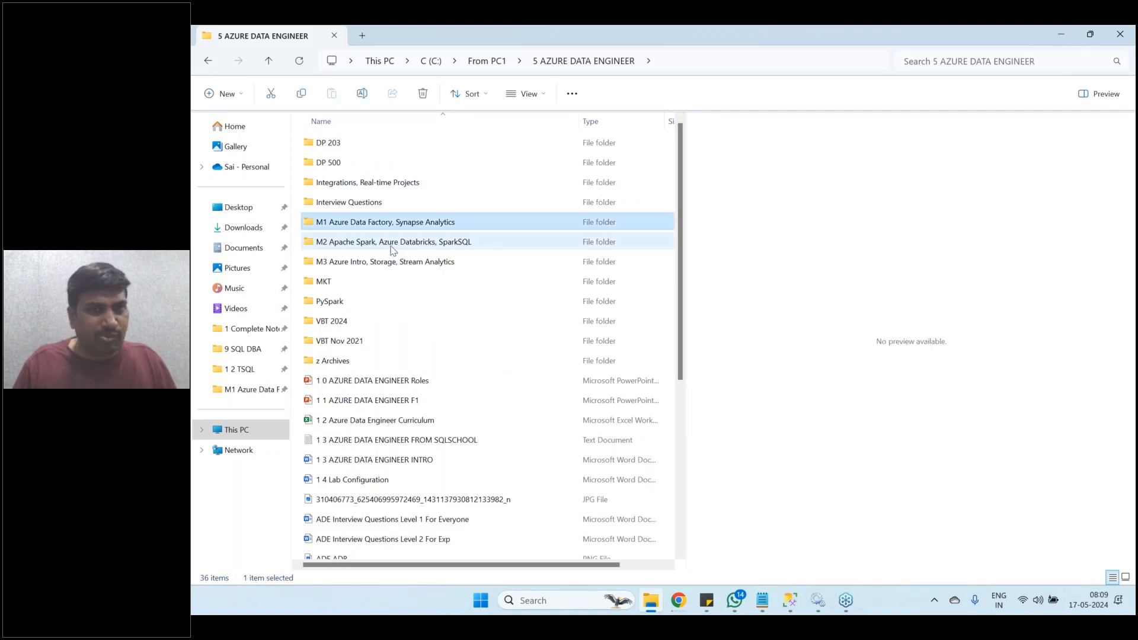
pyautogui.click(388, 243)
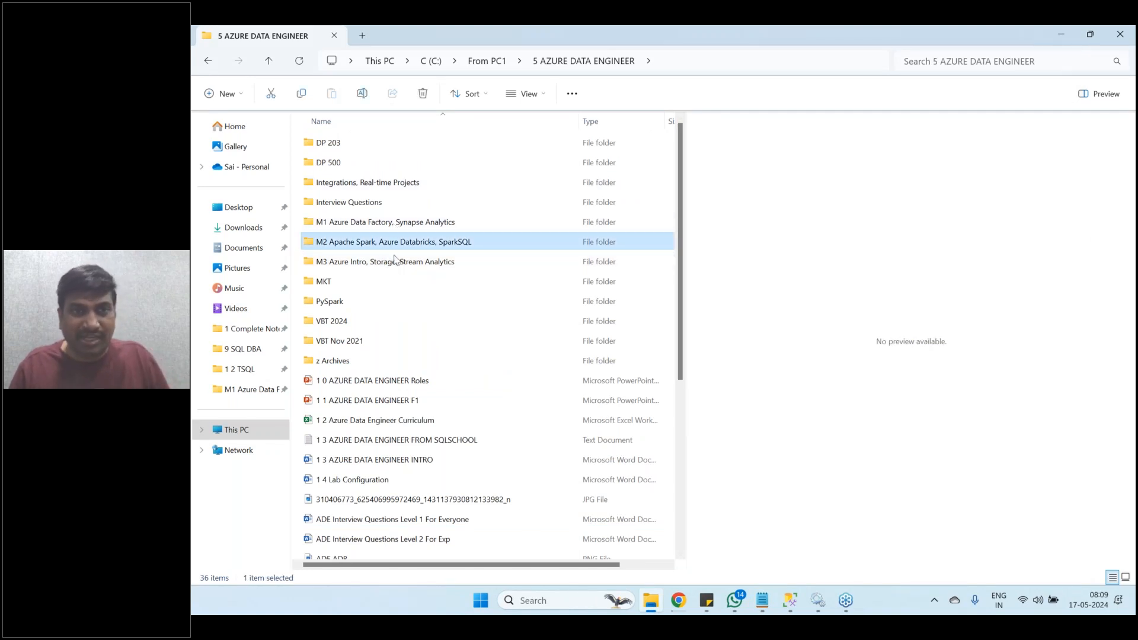
pyautogui.hotkey('alt', 'Tab')
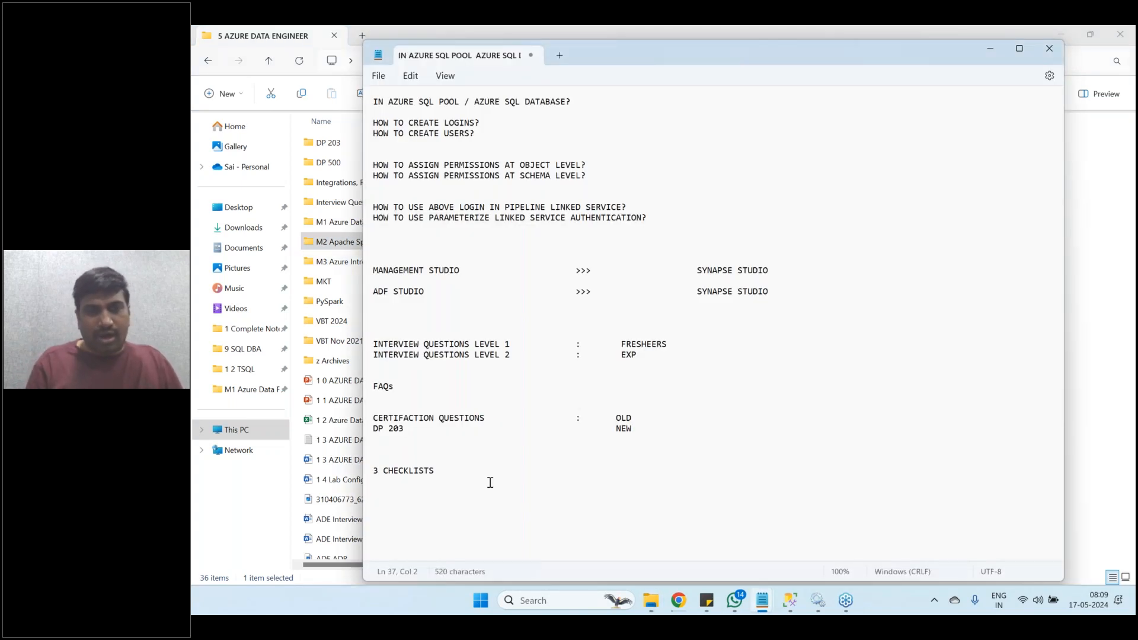
# - Complete the line as '3 CHECKLISTS : UPDATED' and highlight the UPDATED and DP 203 entries
pyautogui.click(493, 472)
pyautogui.press('Tab')
pyautogui.press('Tab')
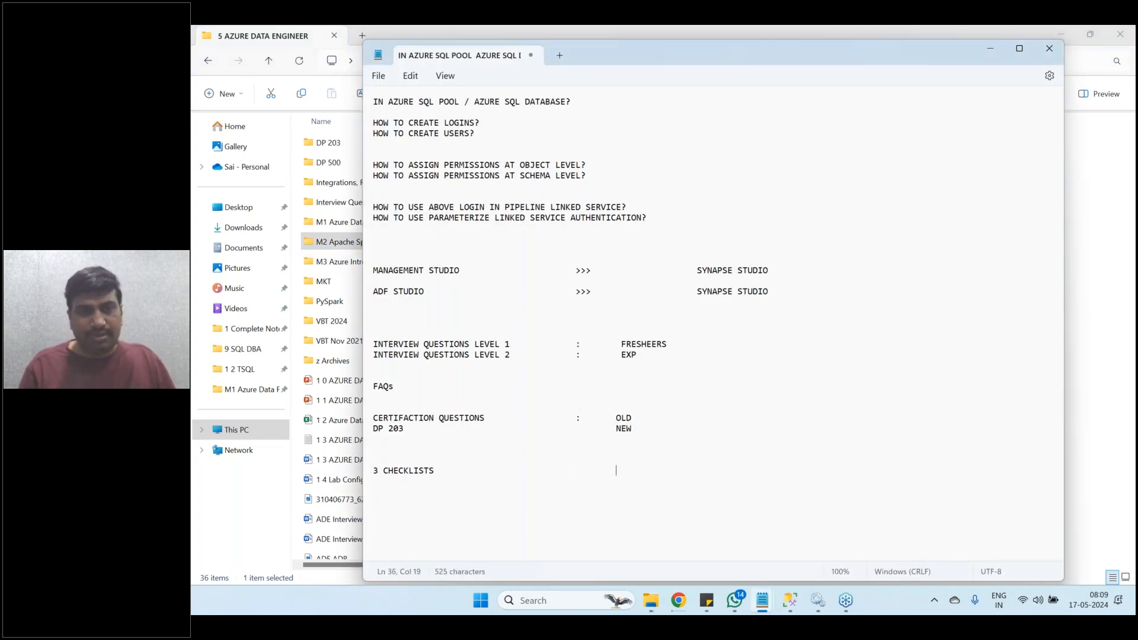
pyautogui.press('BackSpace')
pyautogui.write(':')
pyautogui.press('Tab')
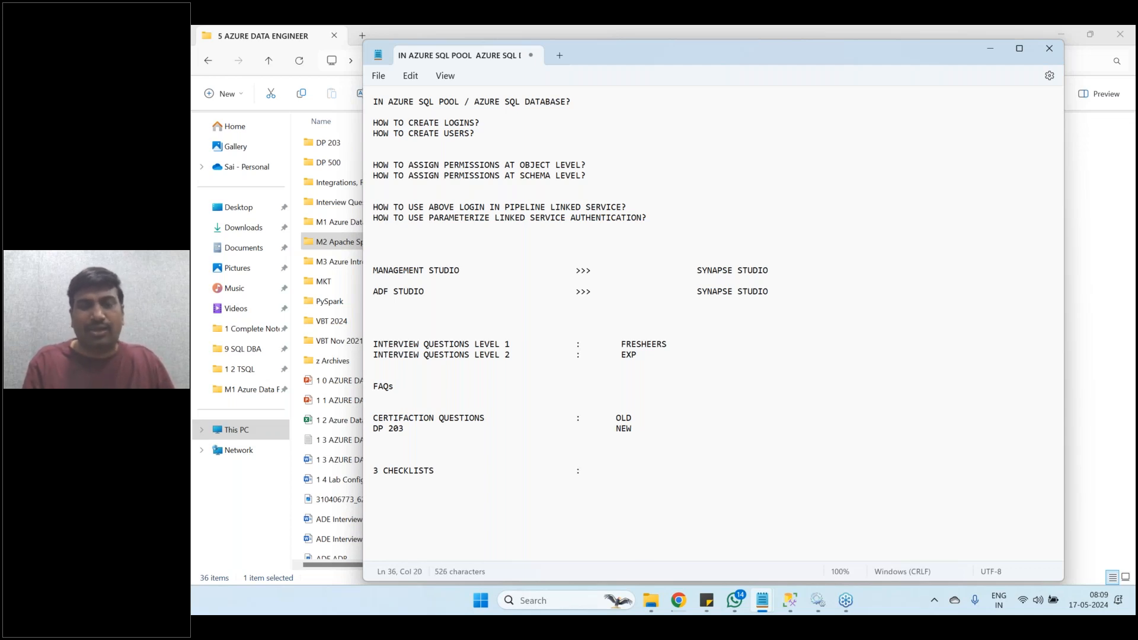
pyautogui.write('UPDATED')
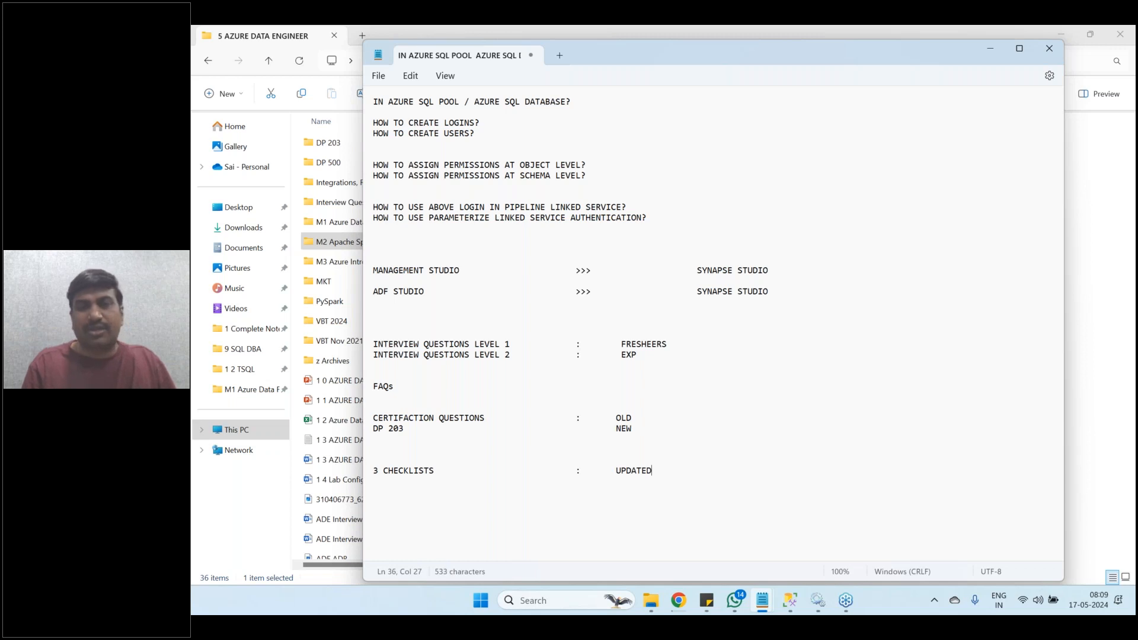
pyautogui.press('Return')
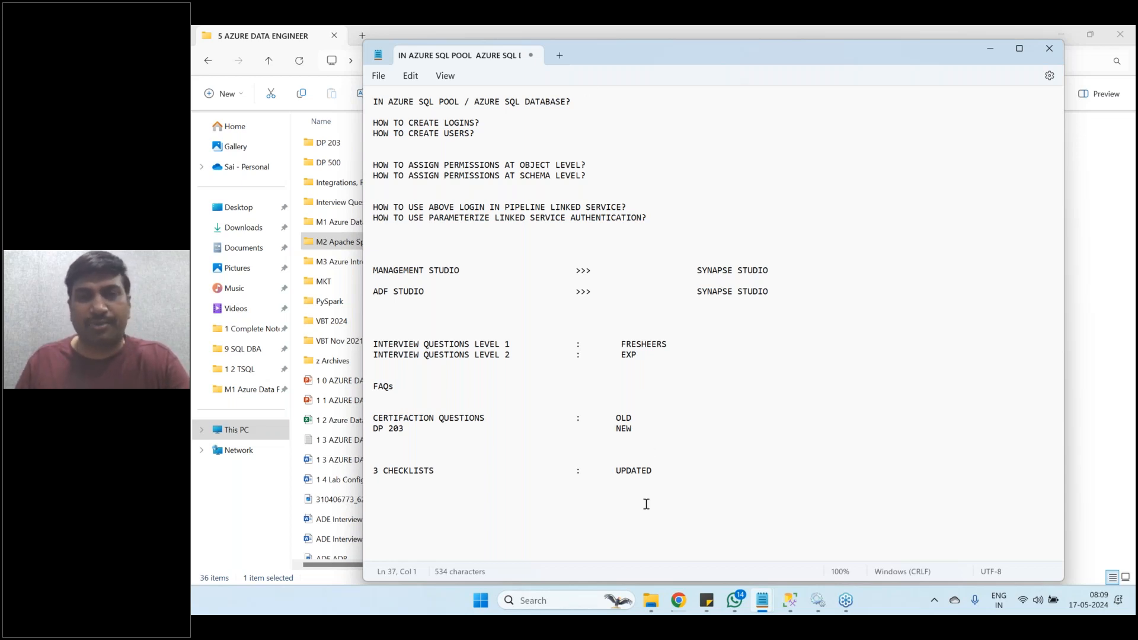
pyautogui.moveTo(613, 470); pyautogui.dragTo(651, 470)
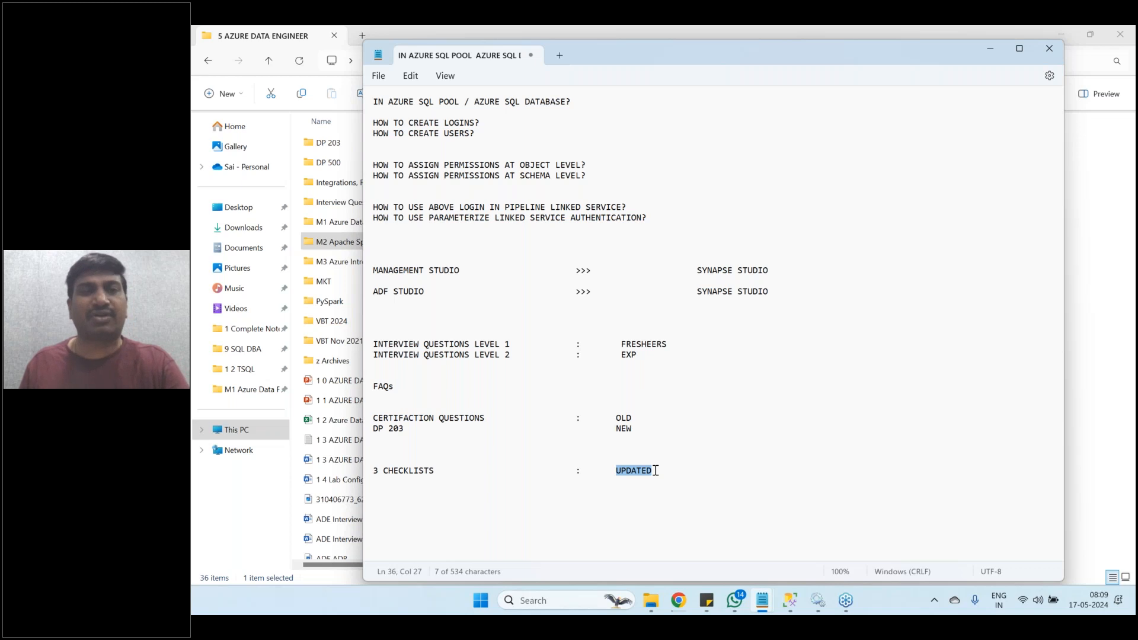
pyautogui.moveTo(422, 429); pyautogui.dragTo(373, 435)
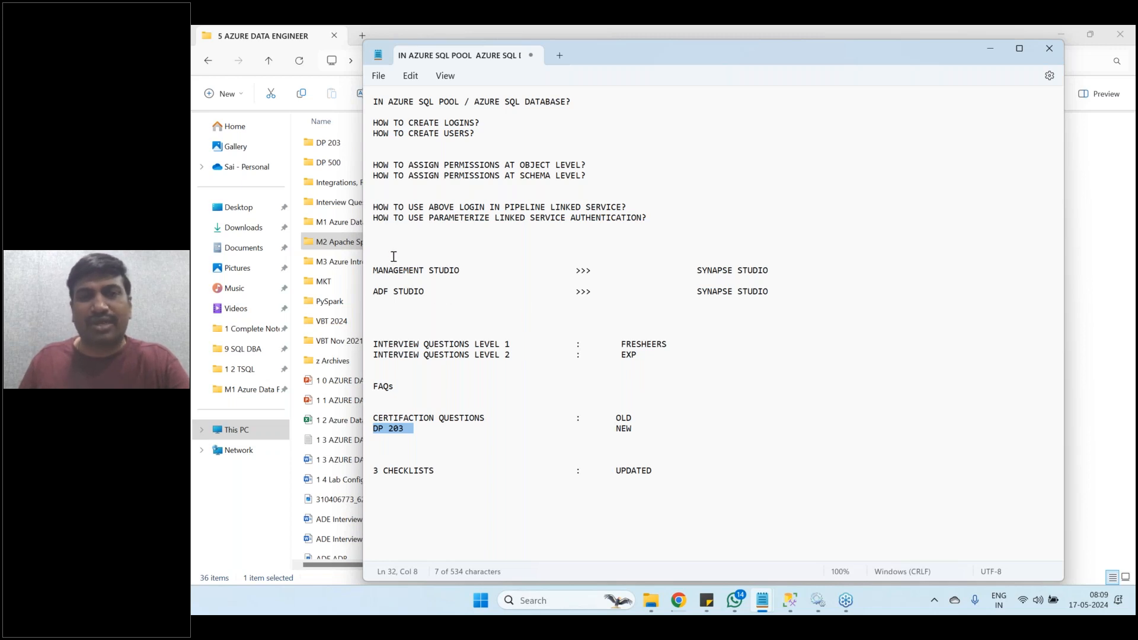
pyautogui.click(378, 337)
# - Add a dashed separator and the FAQs note ': PLS SUBMIT ALONG WITH YOUR PROFILE (EXP / STARTER)'
pyautogui.write('-----------------------')
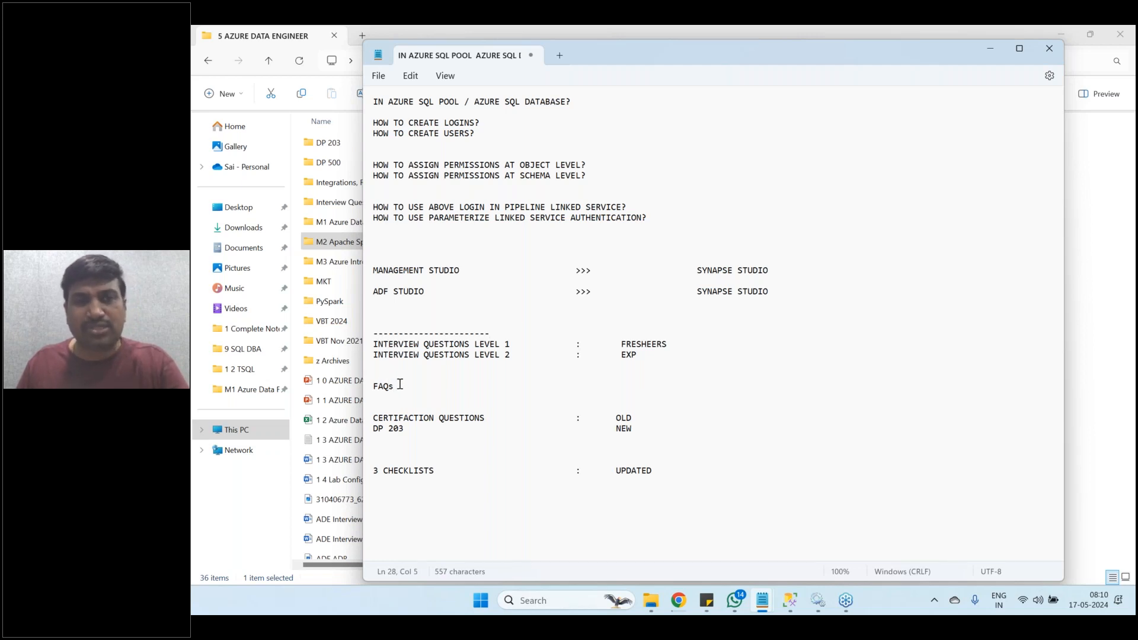
pyautogui.press('Tab')
pyautogui.press('Tab')
pyautogui.press('Tab')
pyautogui.press('Tab')
pyautogui.press('Tab')
pyautogui.press('Tab')
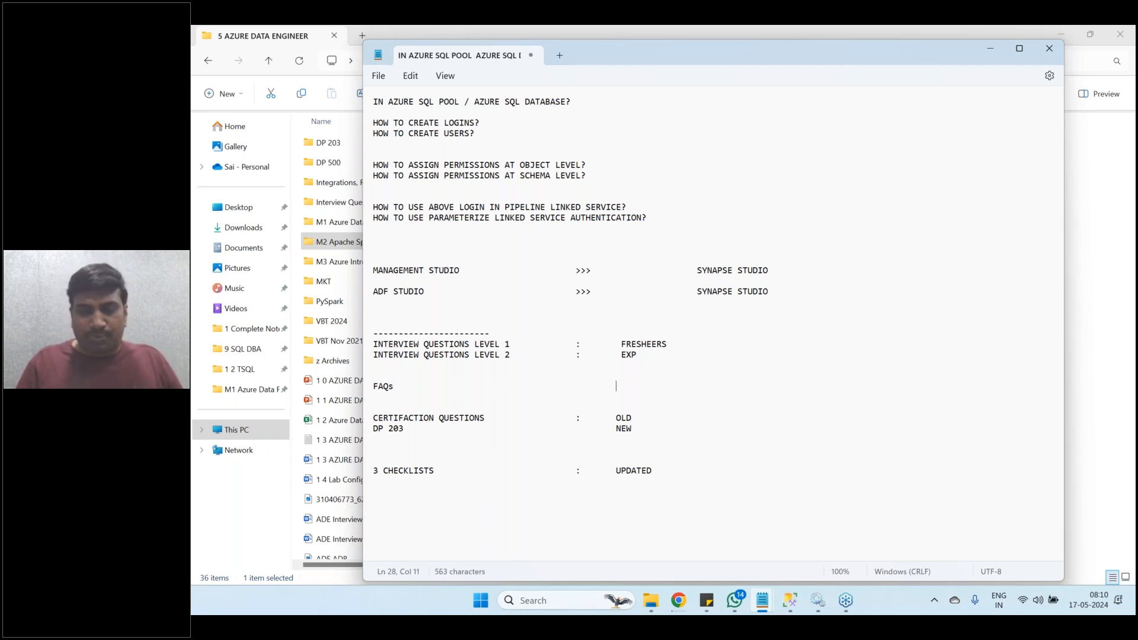
pyautogui.write(':')
pyautogui.press('Tab')
pyautogui.write('P')
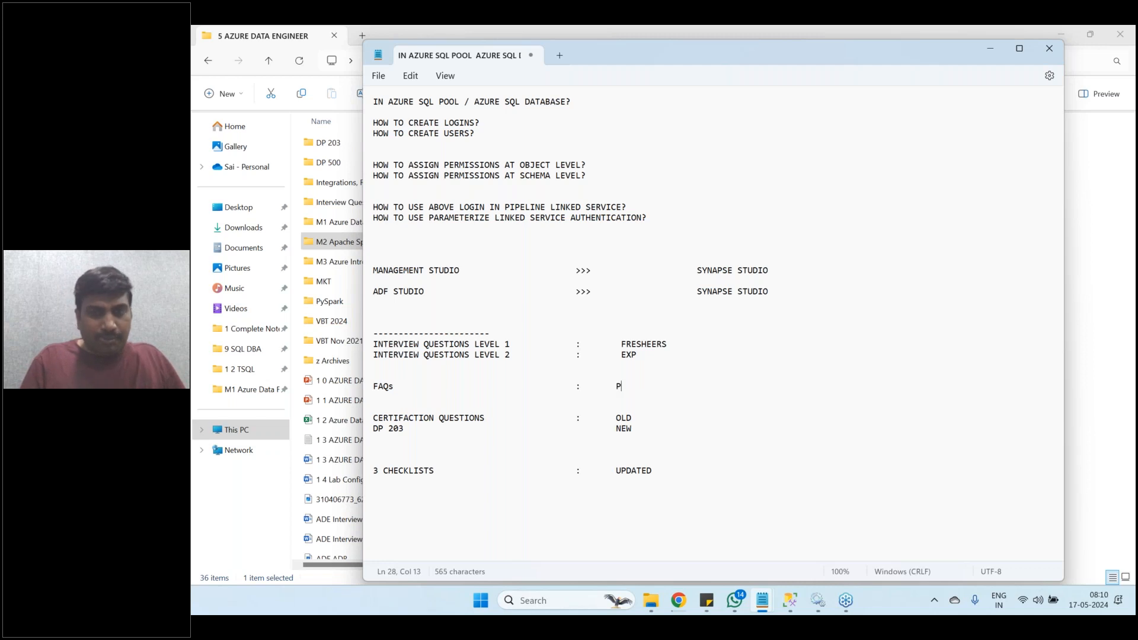
pyautogui.write('LS SUBMIT ALONG WITH YTO')
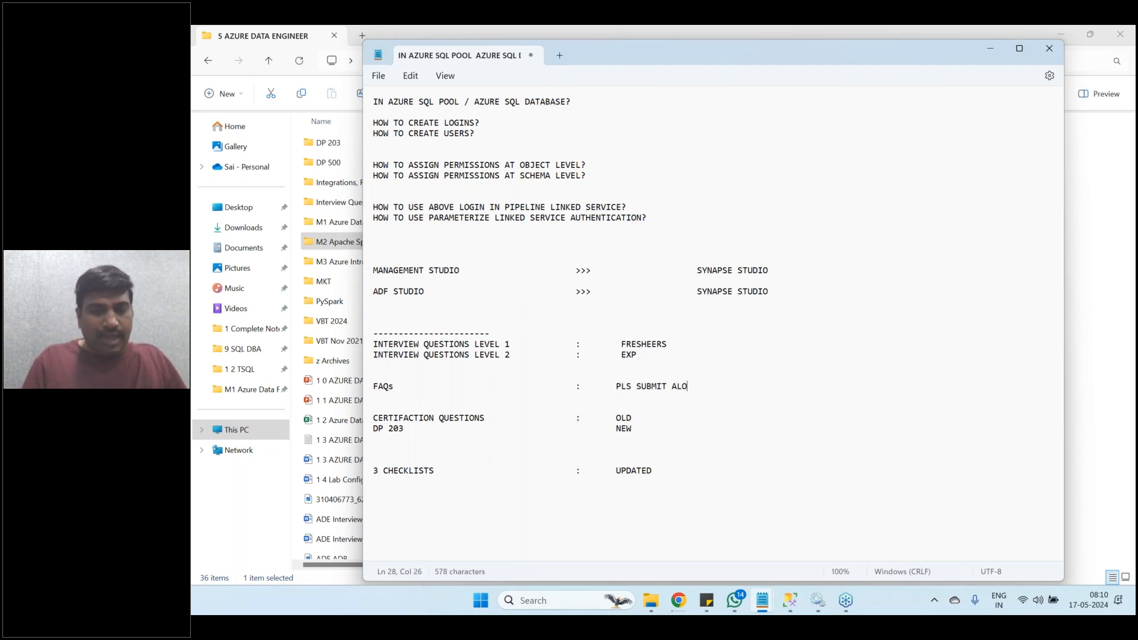
pyautogui.press('BackSpace')
pyautogui.press('BackSpace')
pyautogui.write('OU')
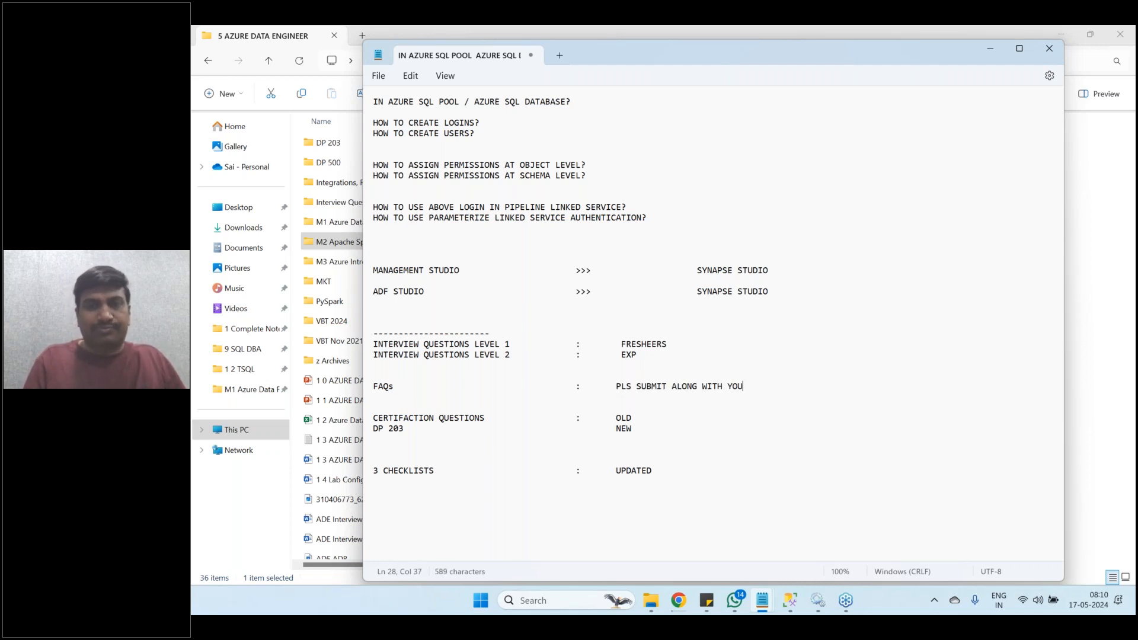
pyautogui.write('R PROFILE (')
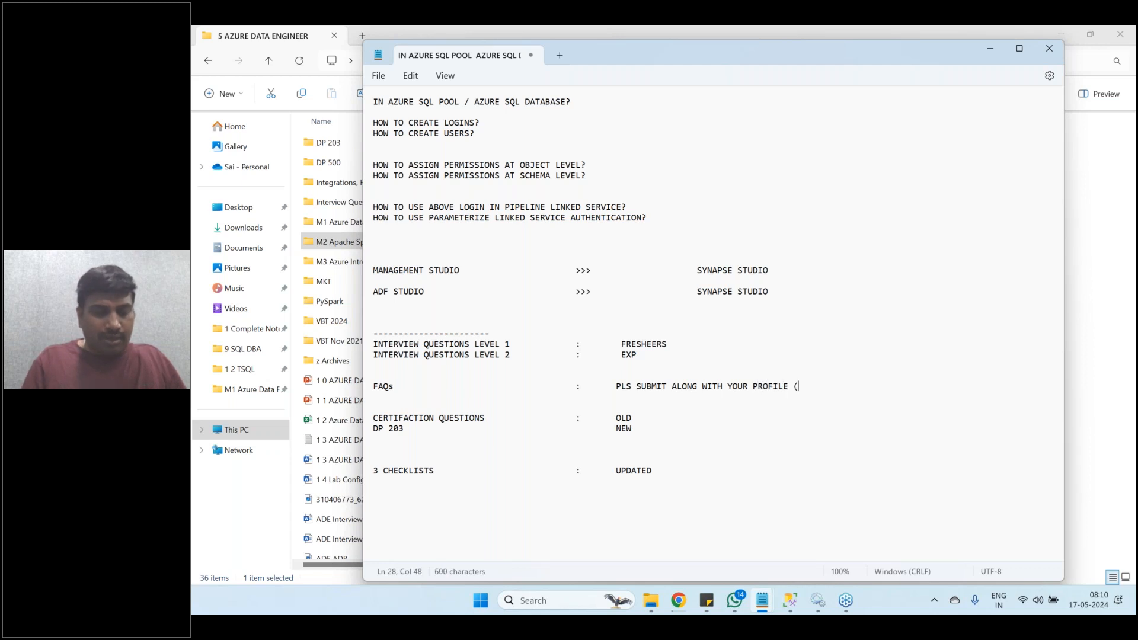
pyautogui.write('EXP /')
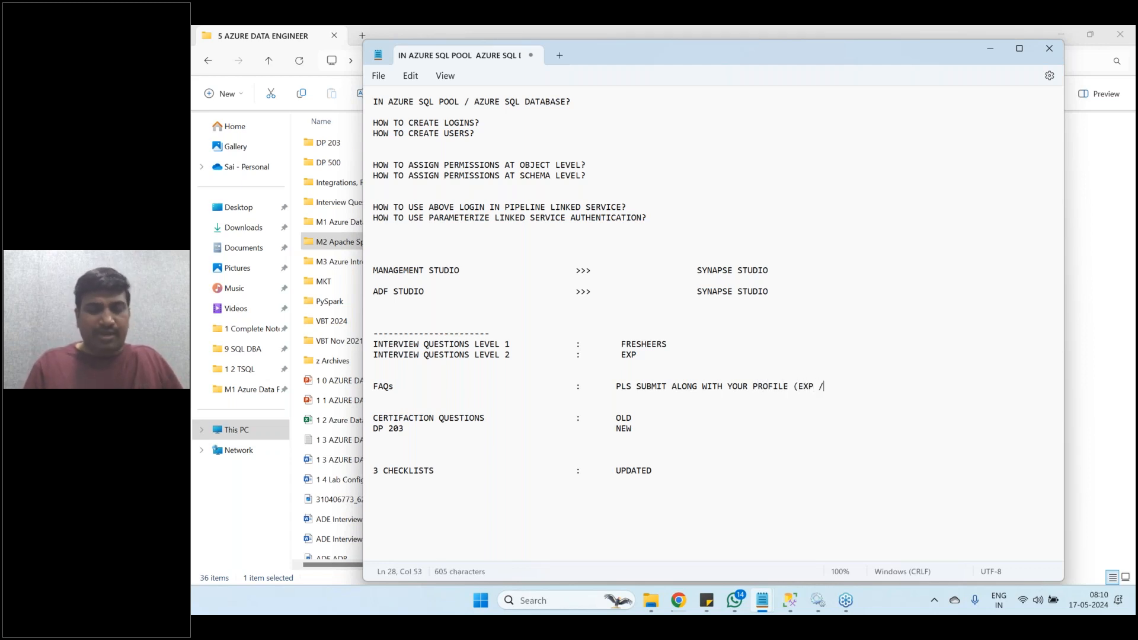
pyautogui.write(' STARTER)')
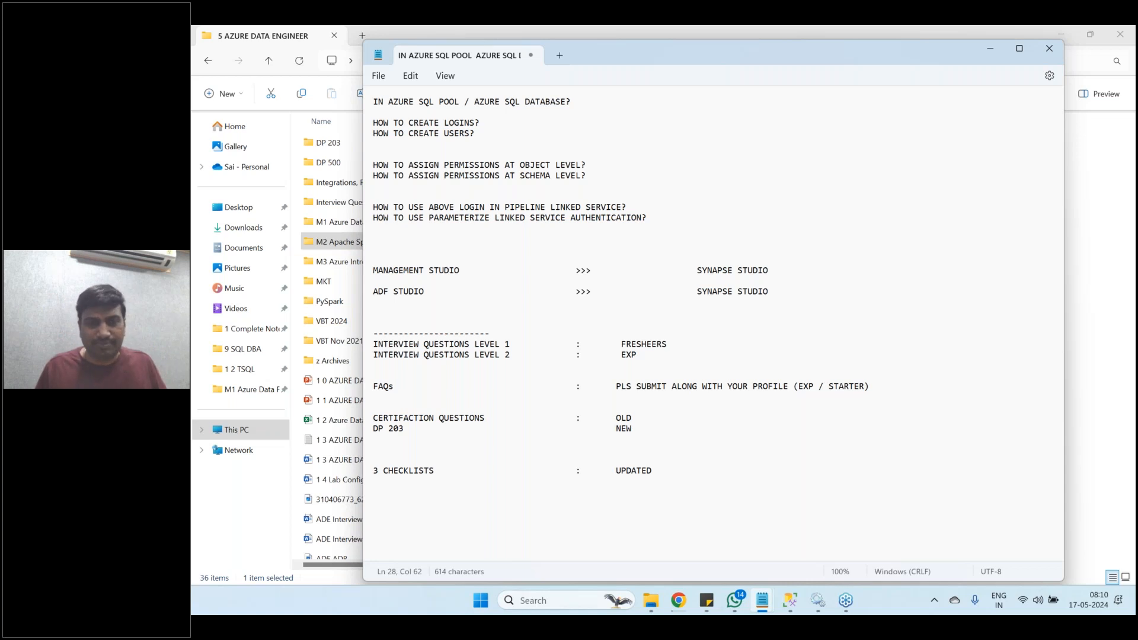
# - Add a 'MONDAY : SERVERLESS POOL' line below the 3 CHECKLISTS entry
pyautogui.moveTo(378, 418); pyautogui.dragTo(441, 441)
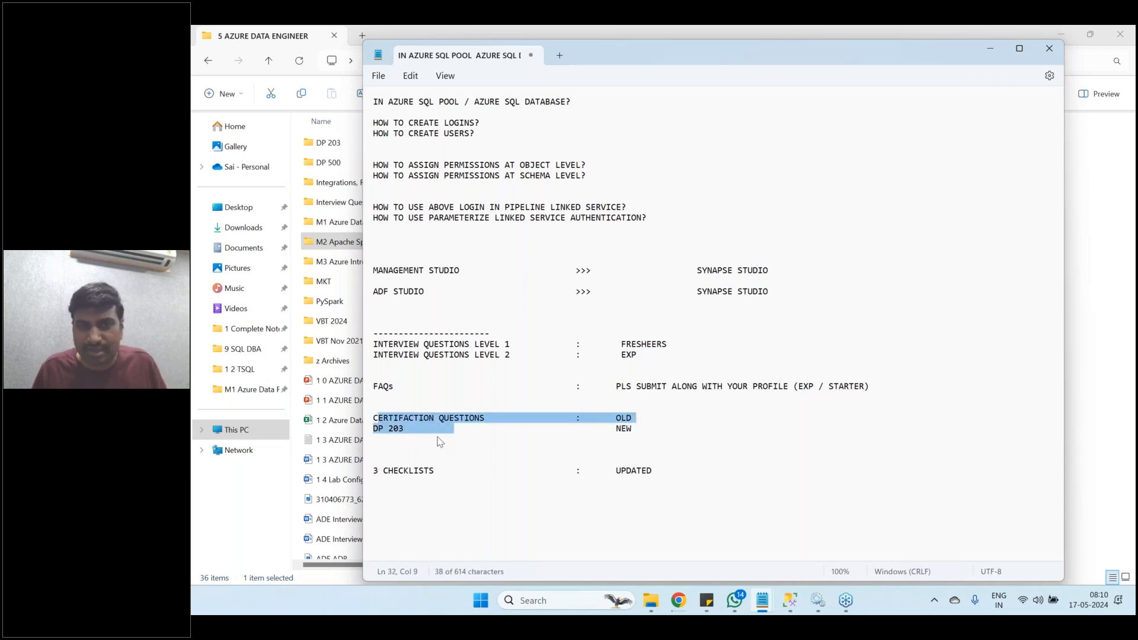
pyautogui.click(454, 470)
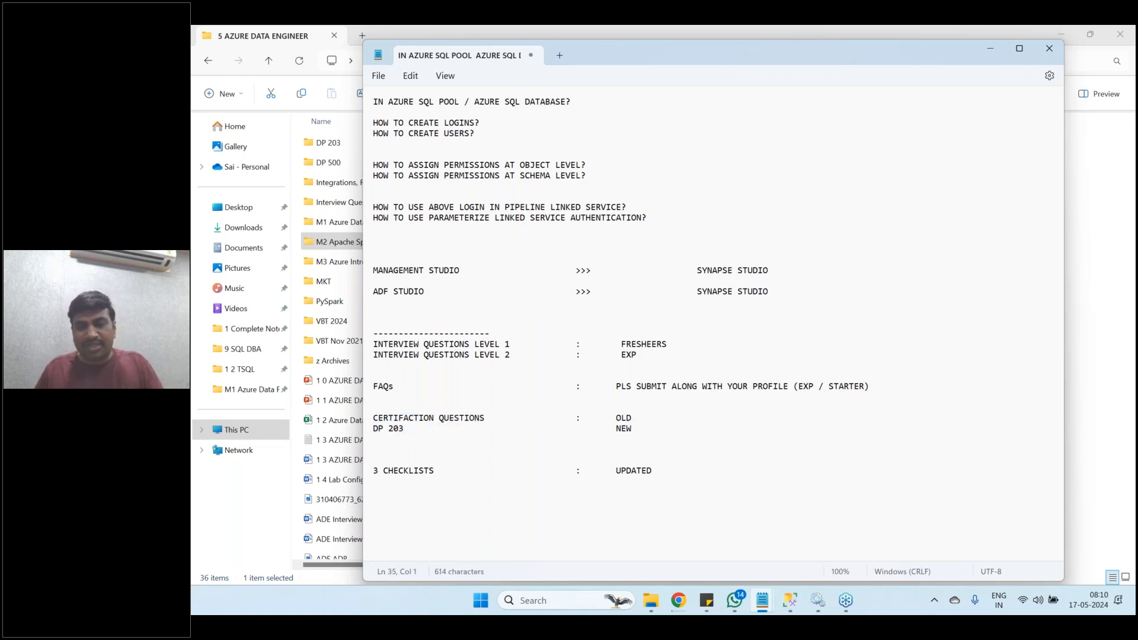
pyautogui.press('BackSpace')
pyautogui.click(674, 459)
pyautogui.press('Return')
pyautogui.press('Return')
pyautogui.press('Return')
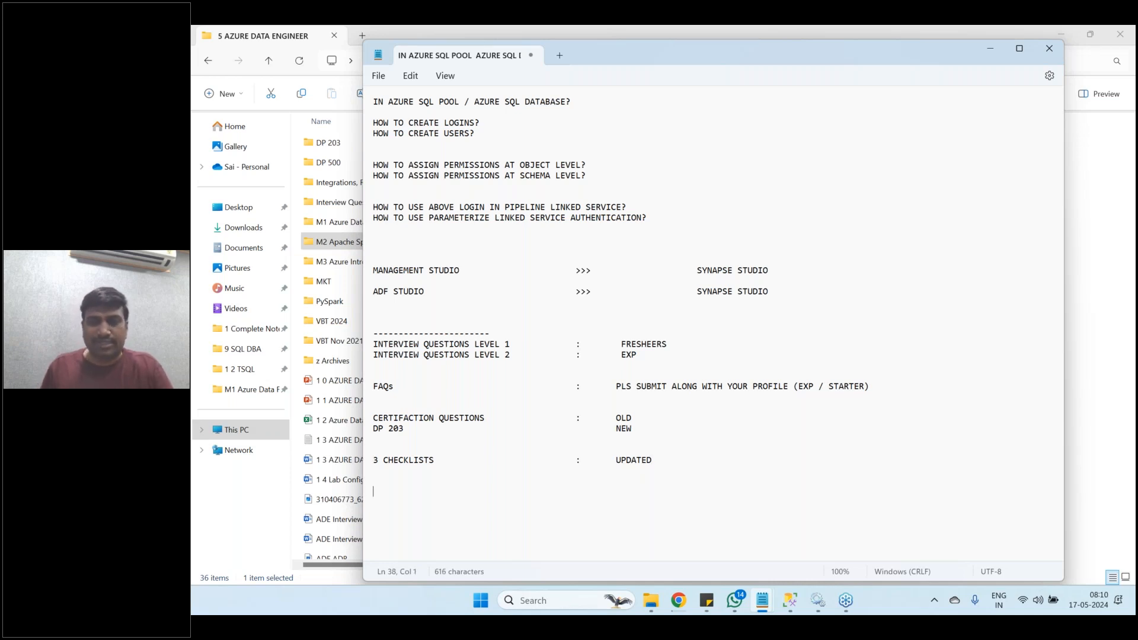
pyautogui.press('Return')
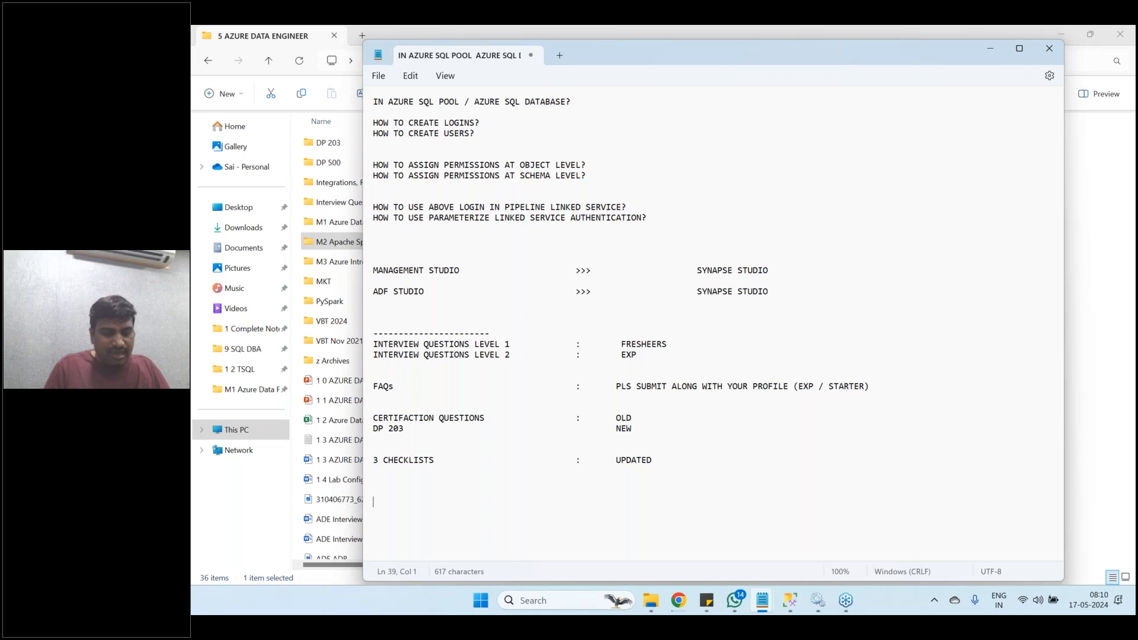
pyautogui.write('MONDAY')
pyautogui.press('Tab')
pyautogui.press('Tab')
pyautogui.press('Tab')
pyautogui.press('Tab')
pyautogui.press('Tab')
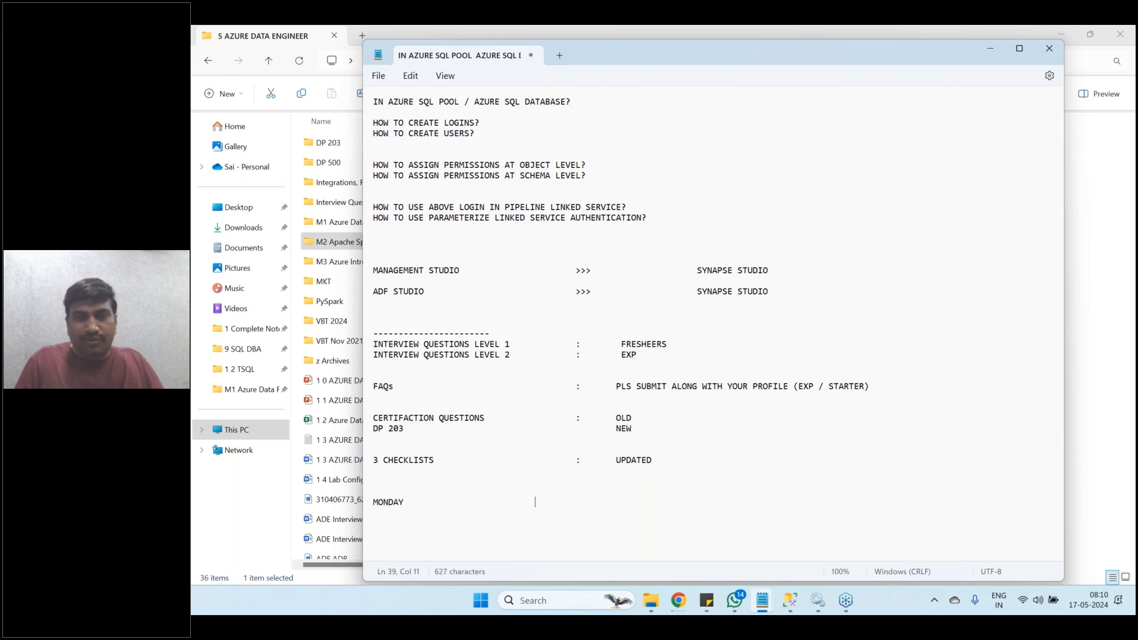
pyautogui.write('1')
pyautogui.press('Tab')
pyautogui.press('BackSpace')
pyautogui.write(':\t')
pyautogui.write('SERVERLES')
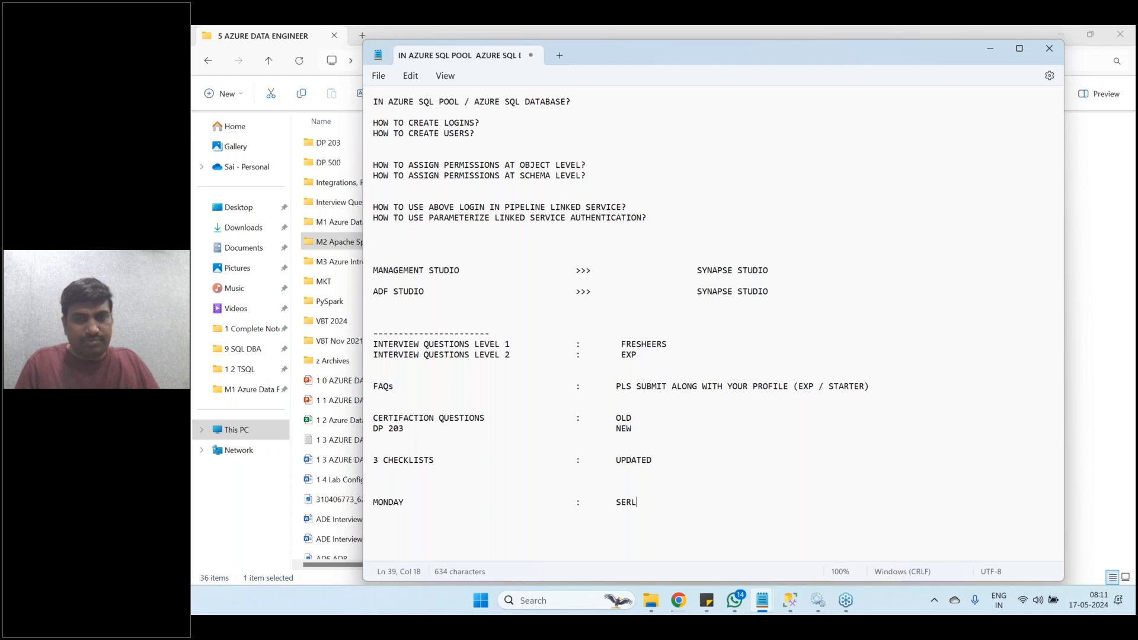
pyautogui.write('S POOL')
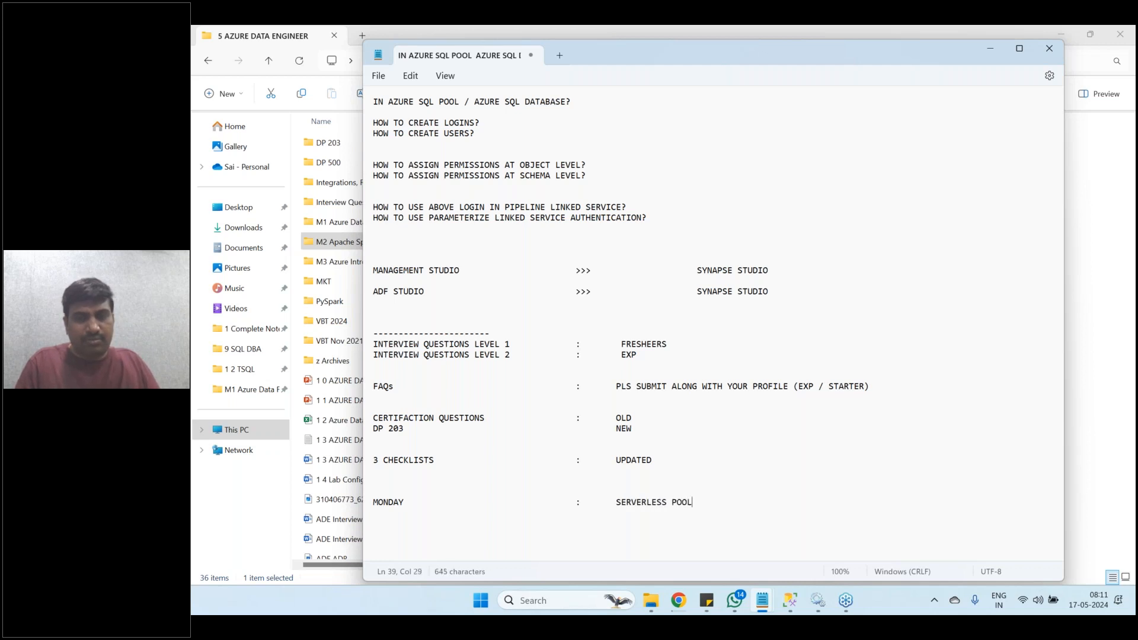
# - Insert a 'DATASET PARAMETERS : VIDEO' line under 3 CHECKLISTS
pyautogui.click(671, 460)
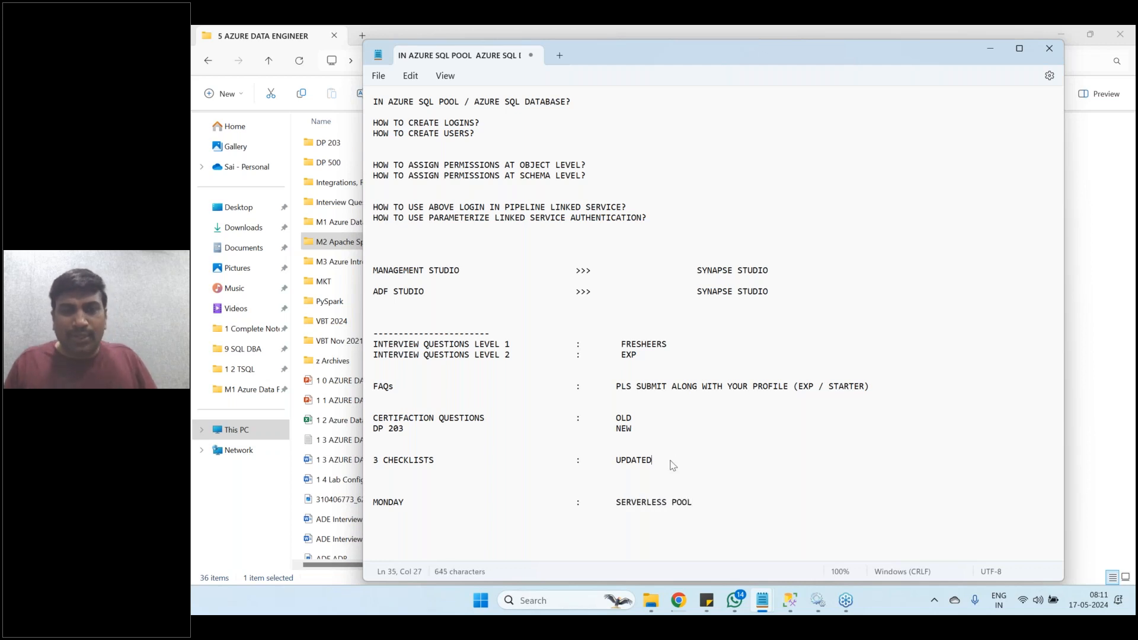
pyautogui.press('Return')
pyautogui.press('Return')
pyautogui.write('PARAMETERS')
pyautogui.press('Tab')
pyautogui.press('Tab')
pyautogui.press('Tab')
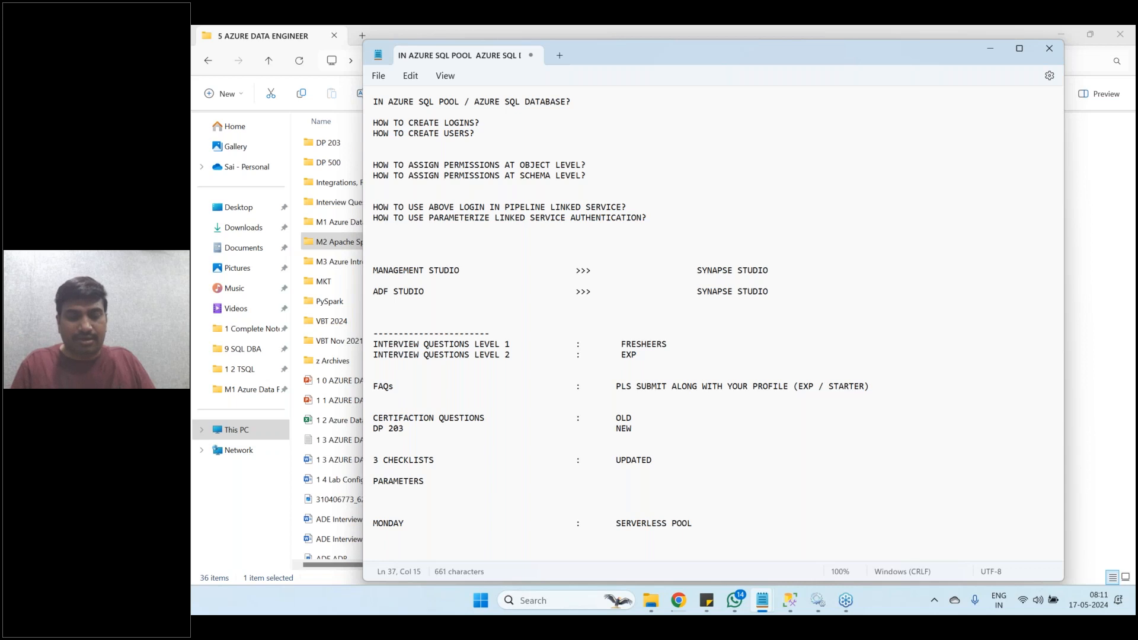
pyautogui.write(':')
pyautogui.press('Tab')
pyautogui.click(373, 480)
pyautogui.write('D')
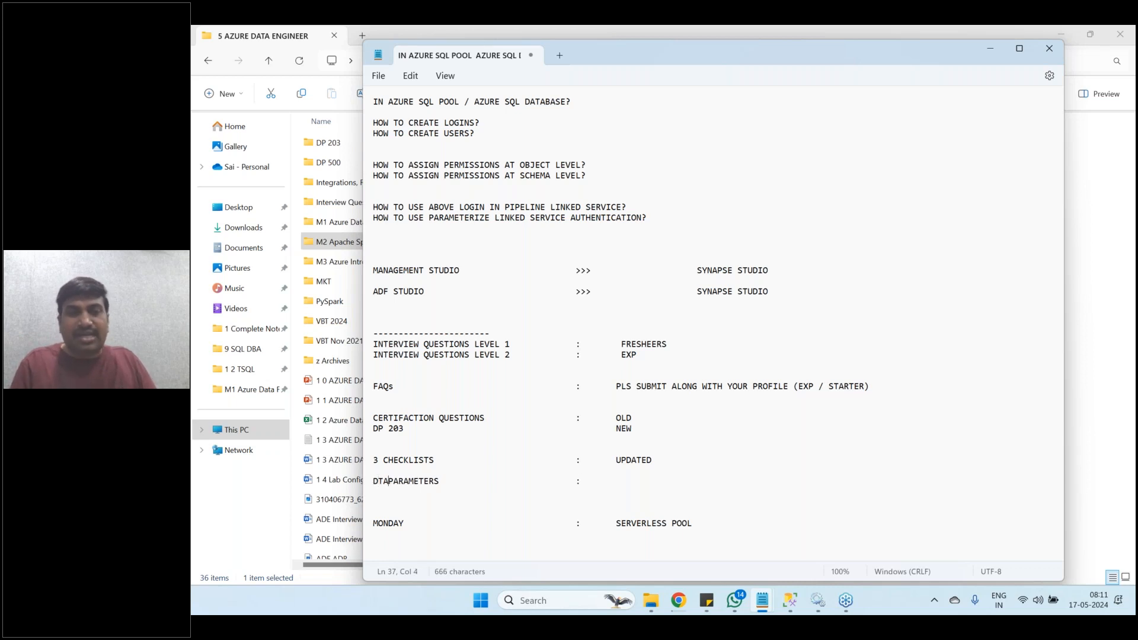
pyautogui.write('ATASET')
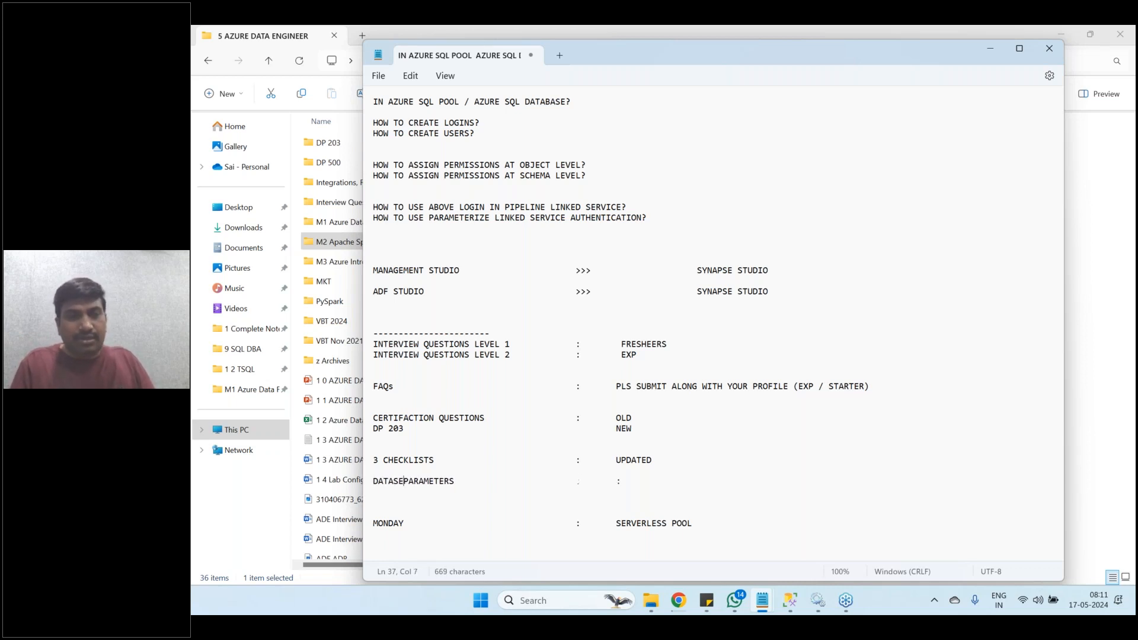
pyautogui.click(657, 481)
pyautogui.press('BackSpace')
pyautogui.press('BackSpace')
pyautogui.press('BackSpace')
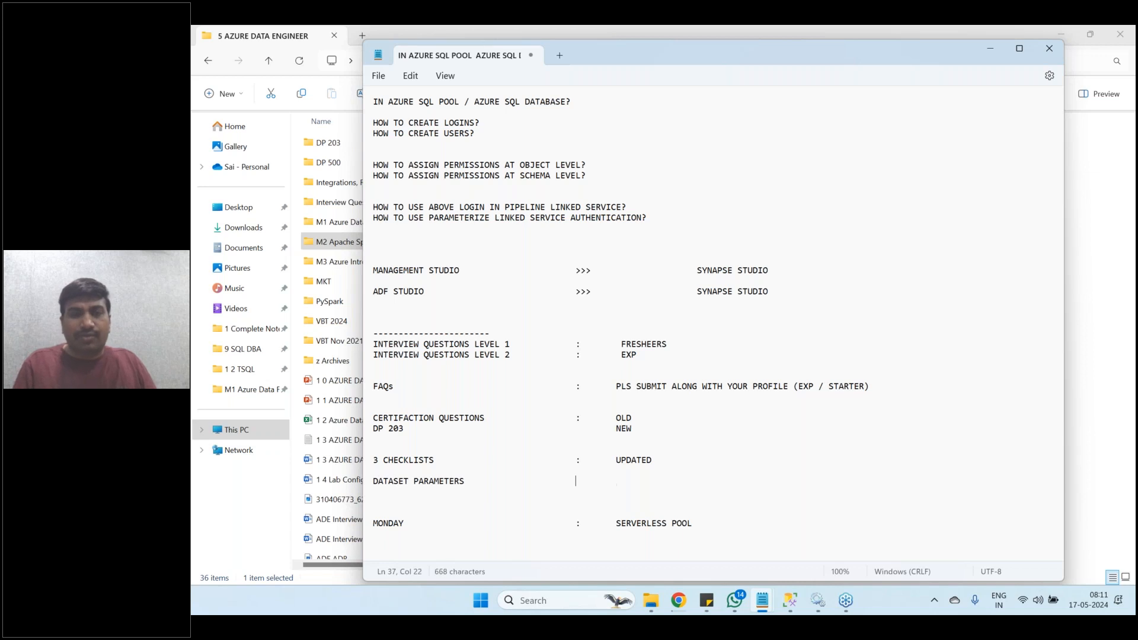
pyautogui.write('VIDEO')
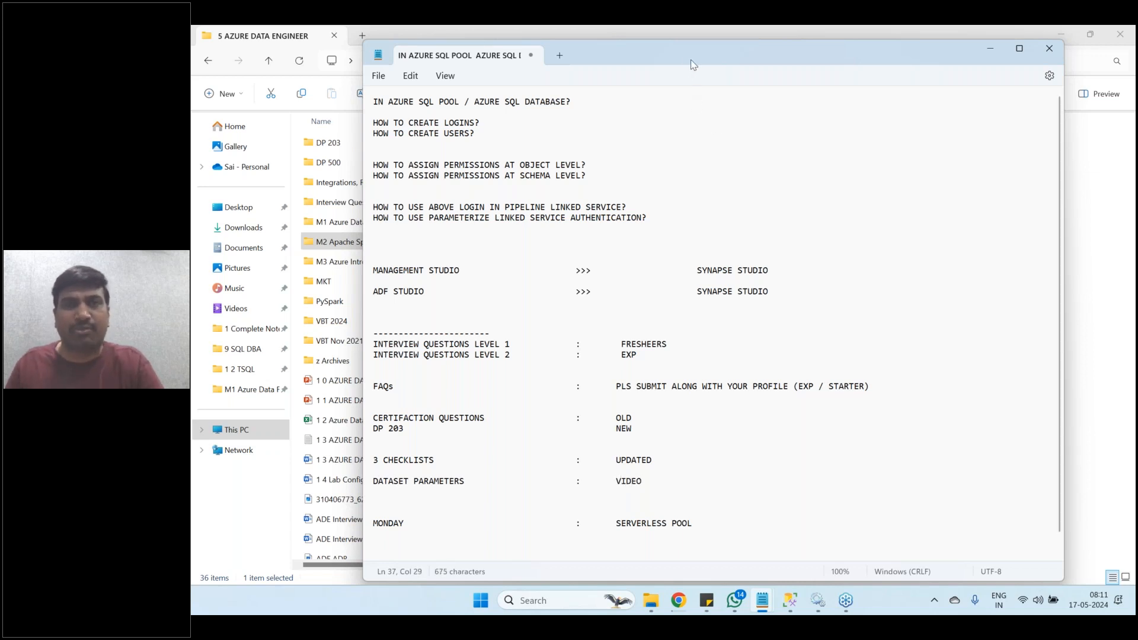
# - Move the Notepad window up and remove the blank line above MONDAY
pyautogui.moveTo(690, 59); pyautogui.dragTo(659, 45)
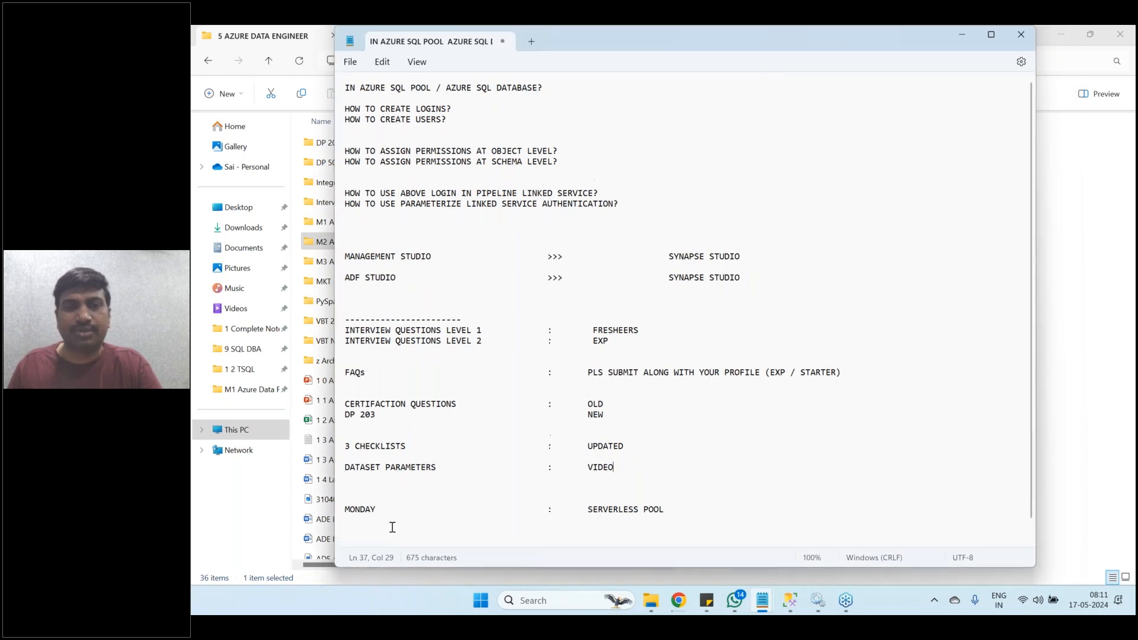
pyautogui.click(364, 498)
pyautogui.press('Delete')
pyautogui.click(364, 521)
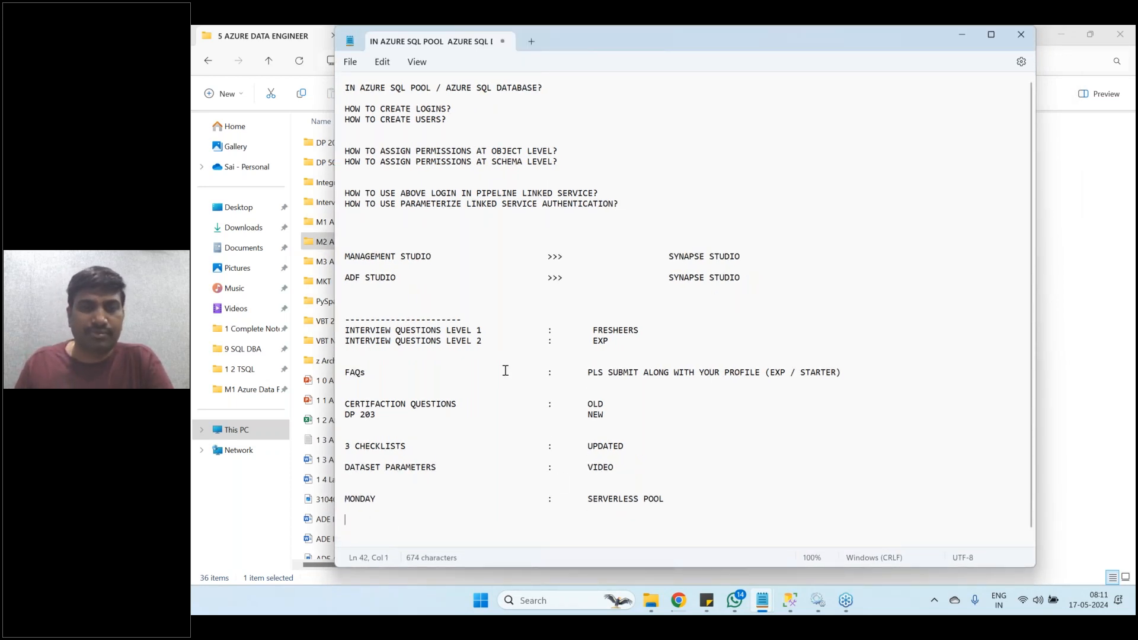
pyautogui.moveTo(664, 499); pyautogui.dragTo(318, 334)
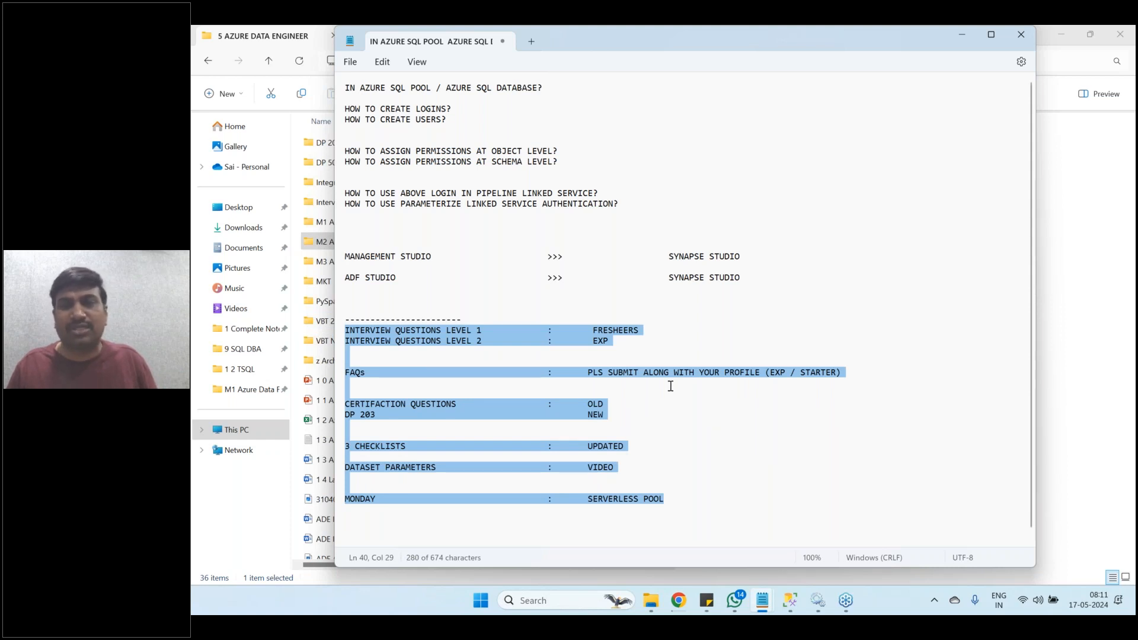
pyautogui.moveTo(678, 600)
pyautogui.click(785, 353)
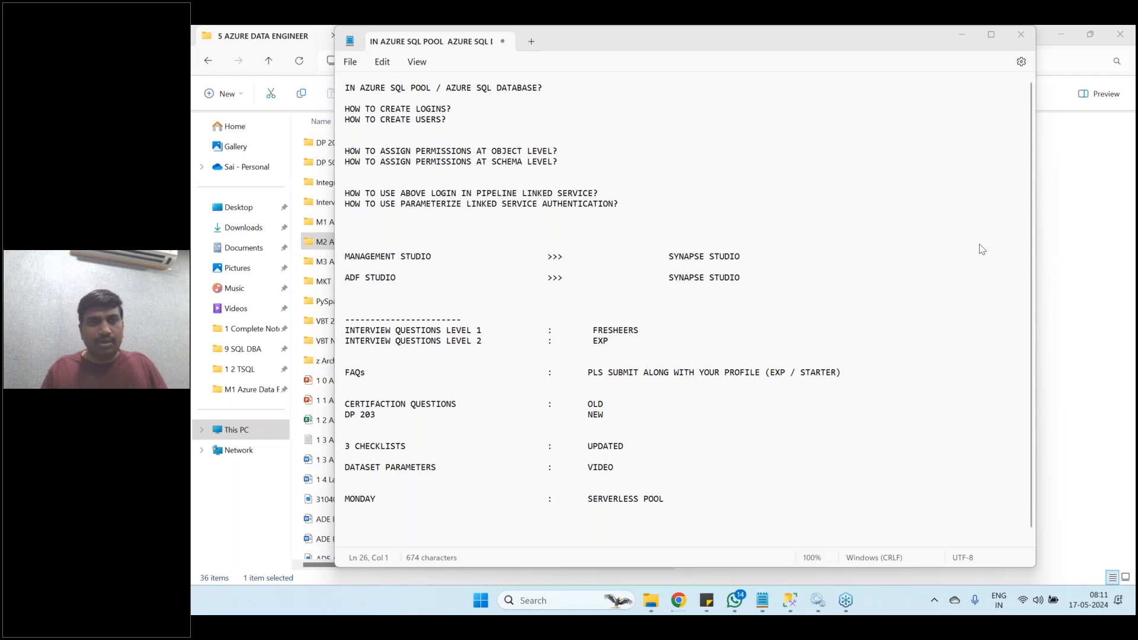
# - Enter the subject 'ADF Pipeline Security' and copy it into the message body
pyautogui.hotkey('alt', 'Tab')
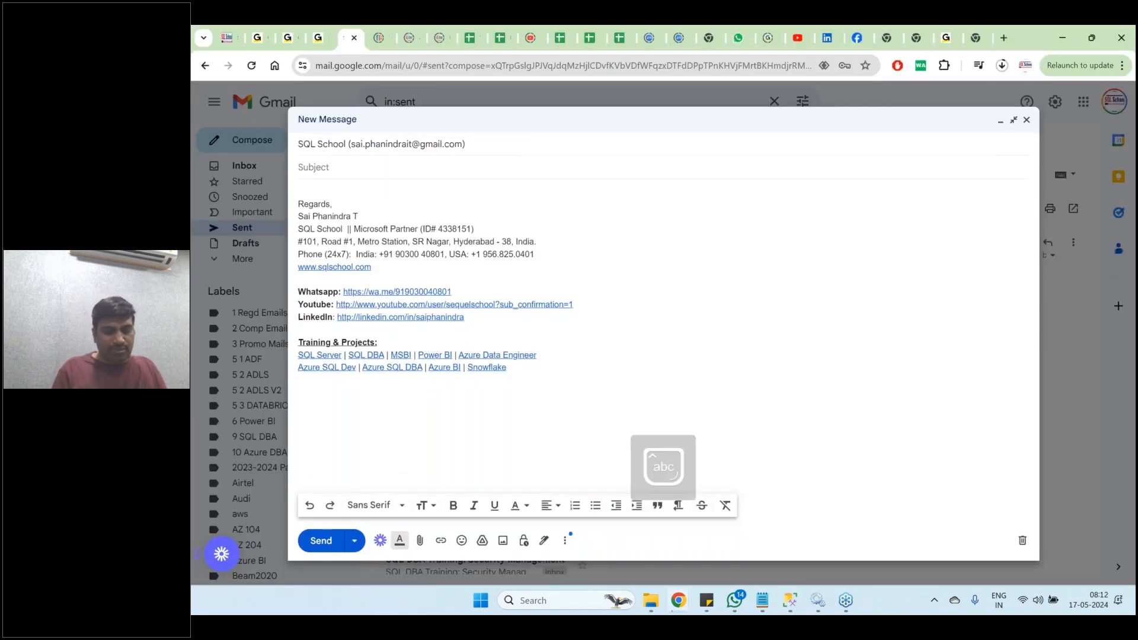
pyautogui.write('ADF Pipeline ')
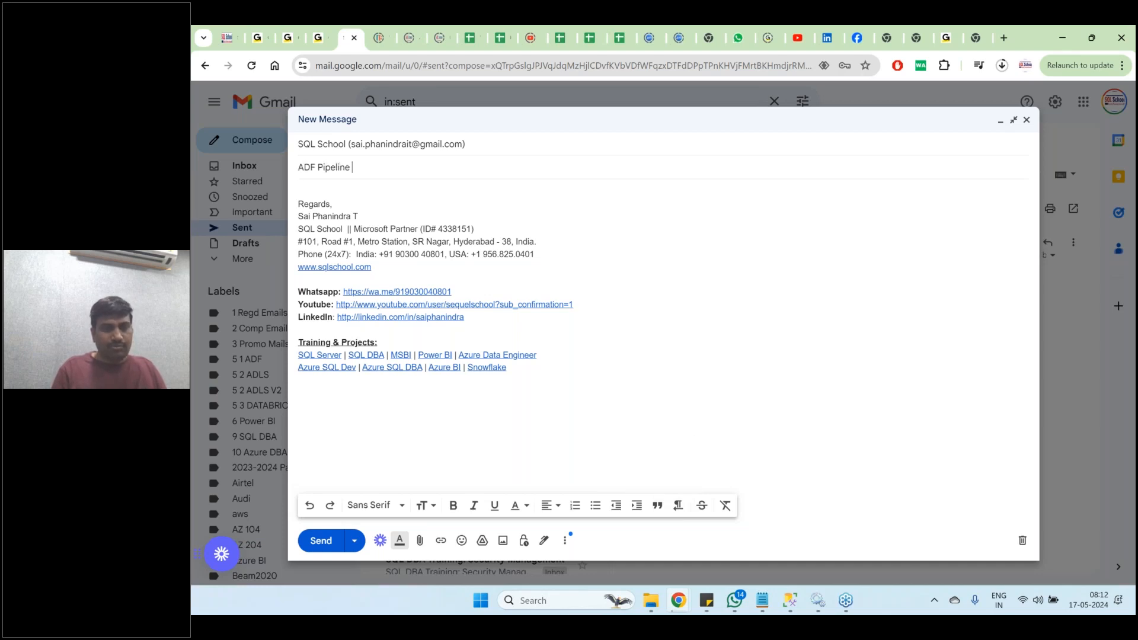
pyautogui.write('Security')
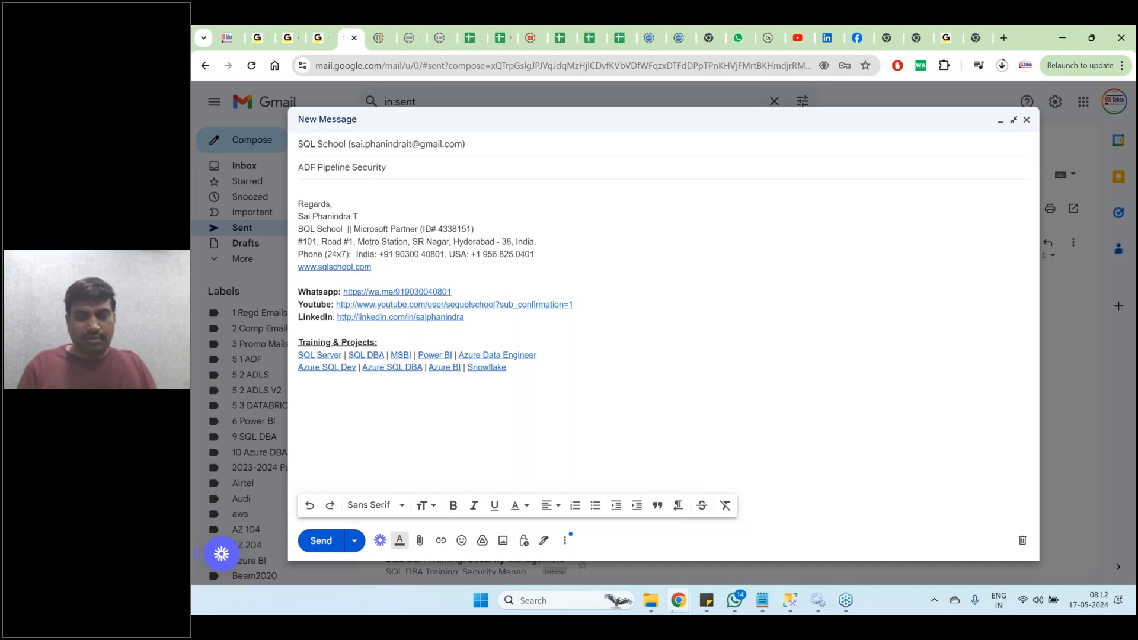
pyautogui.hotkey('ctrl', 'a')
pyautogui.hotkey('ctrl', 'c')
pyautogui.press('Tab')
pyautogui.hotkey('ctrl', 'v')
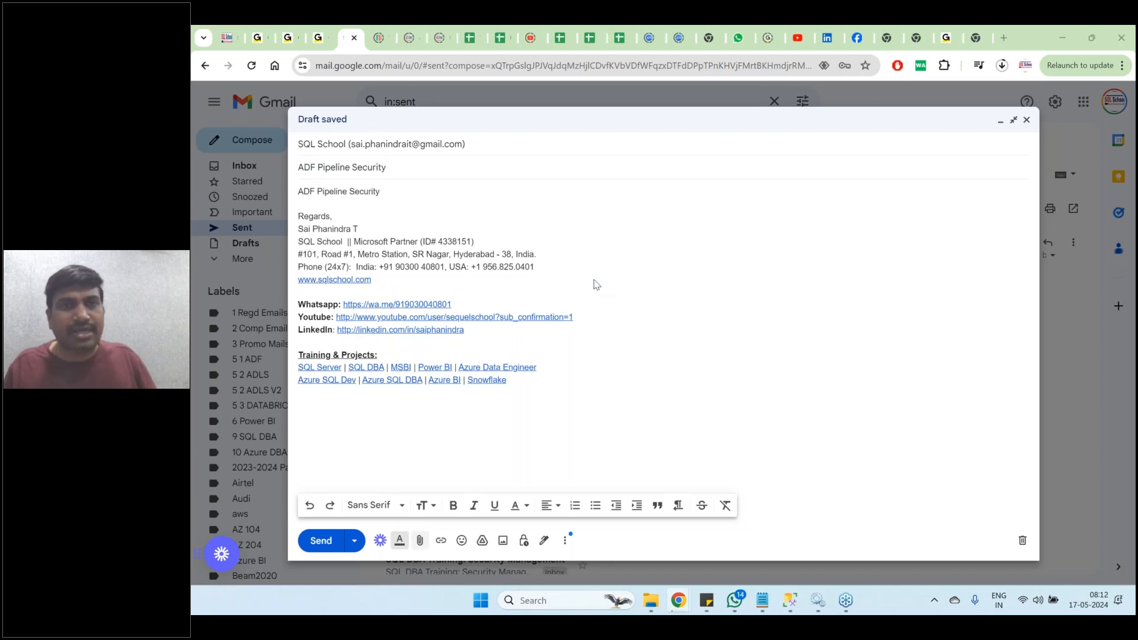
# - Attach SYNAPSE SECURITY TSQL.sql from the Desktop to the draft
pyautogui.hotkey('ctrl', 'o')
pyautogui.click(248, 194)
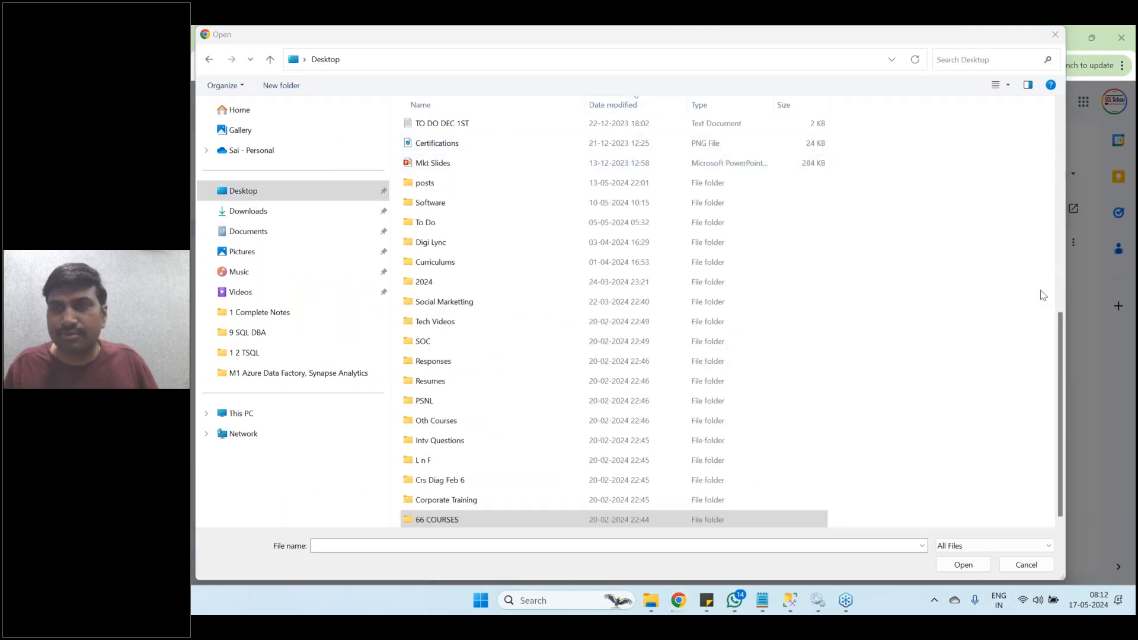
pyautogui.moveTo(1061, 336); pyautogui.dragTo(1061, 129)
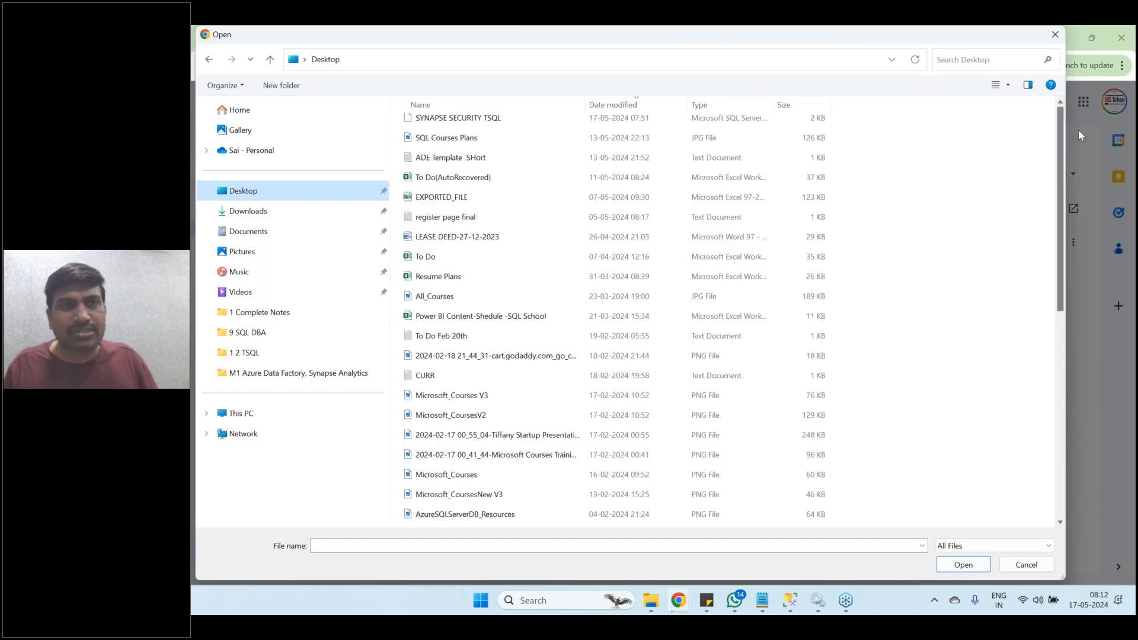
pyautogui.click(480, 126)
pyautogui.doubleClick(480, 126)
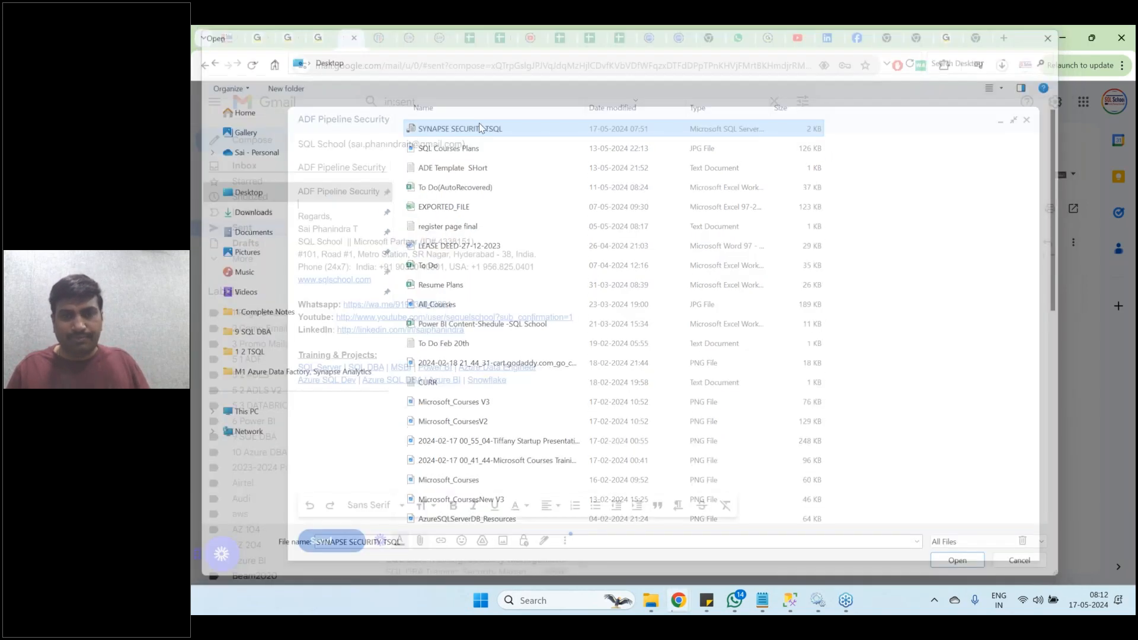
pyautogui.moveTo(679, 603)
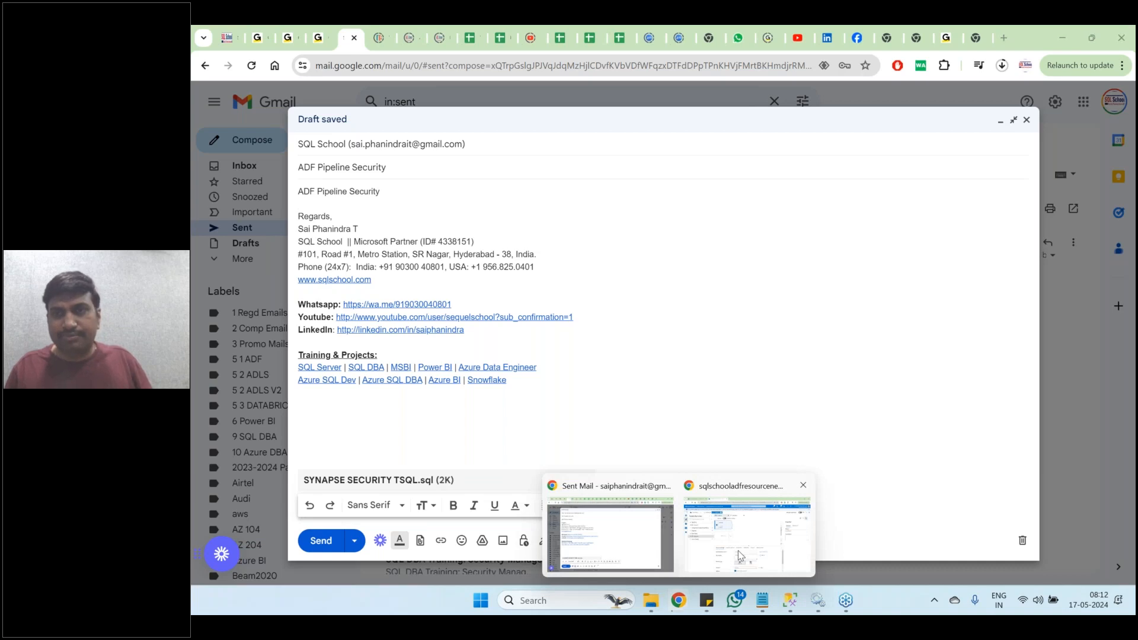
pyautogui.click(739, 555)
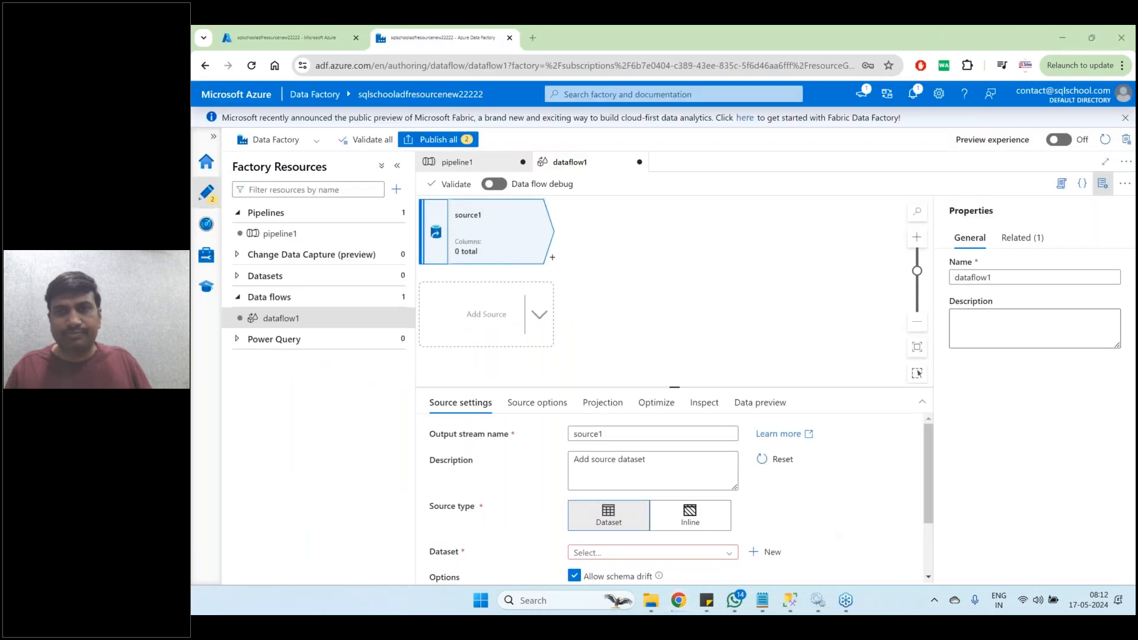
# - Deselect source1 and open the Manage hub's Linked services page showing AzureSqlDatabase1
pyautogui.click(883, 327)
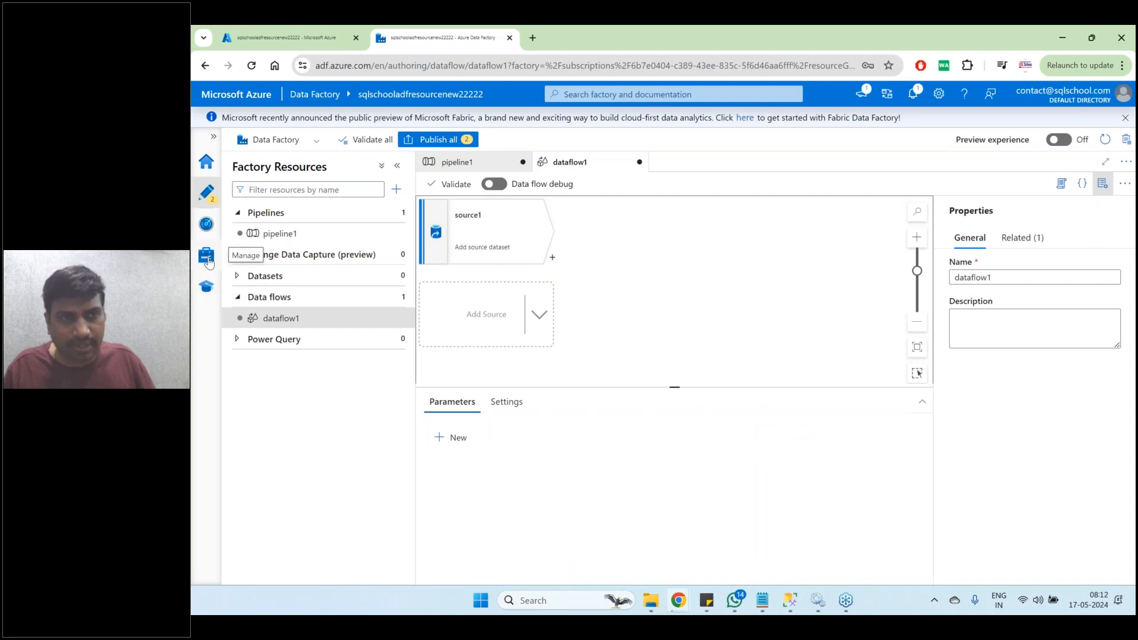
pyautogui.click(207, 258)
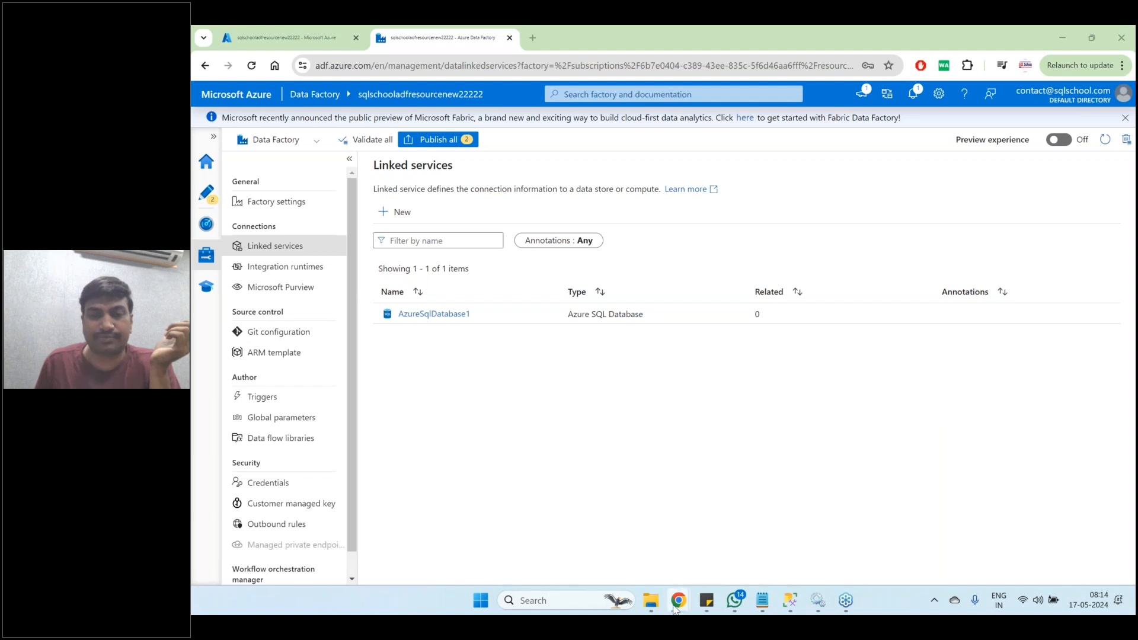
pyautogui.moveTo(678, 600)
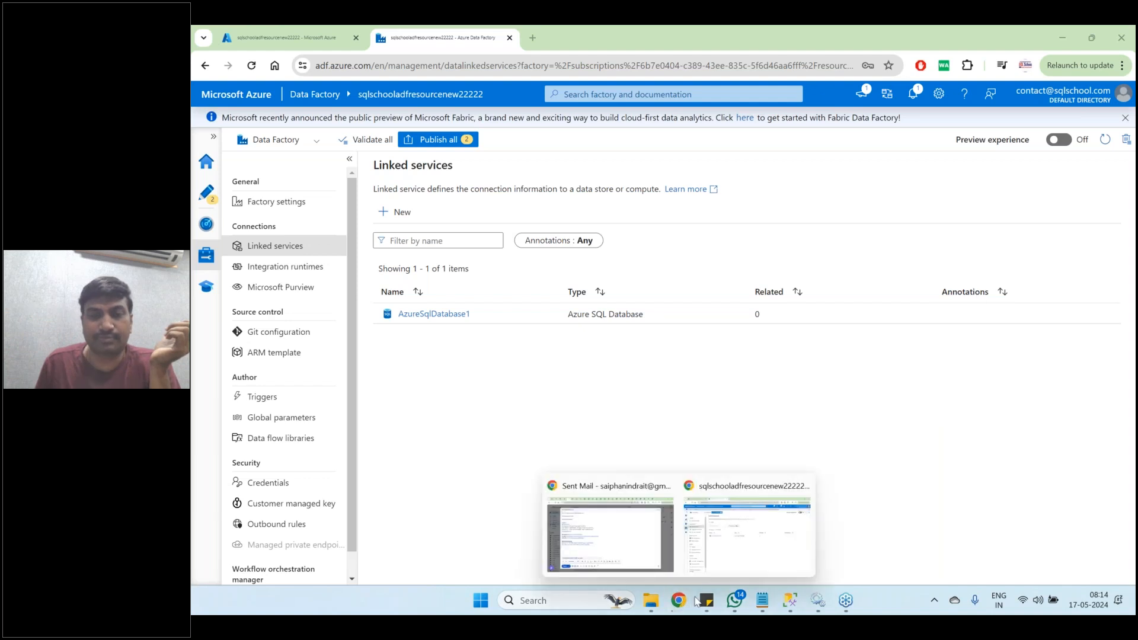
pyautogui.click(607, 552)
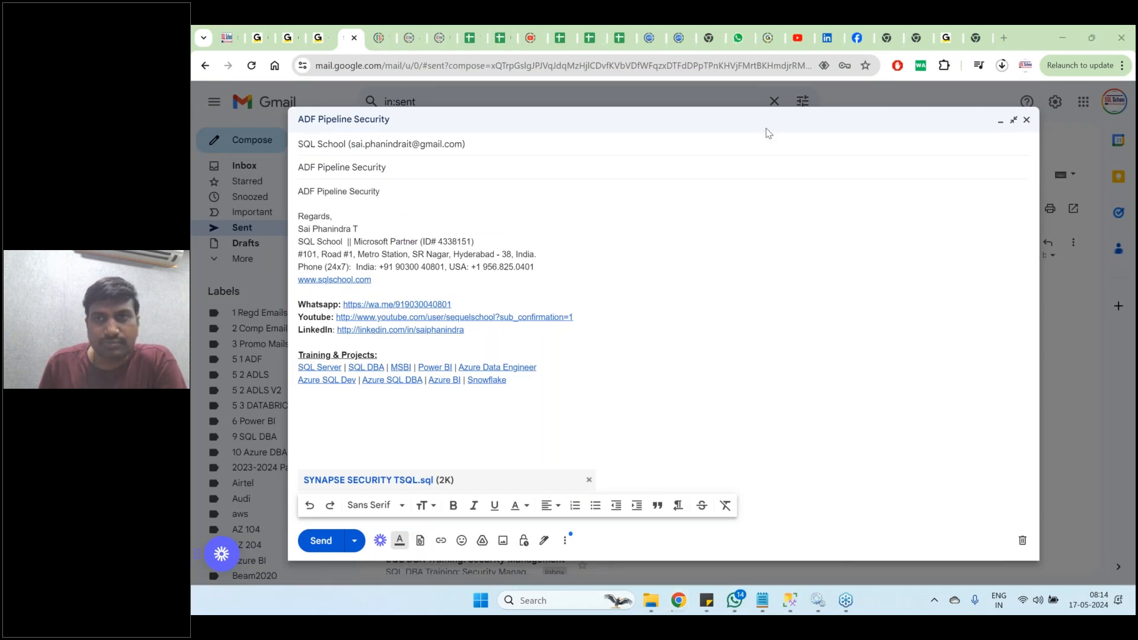
pyautogui.click(1029, 145)
pyautogui.click(1030, 169)
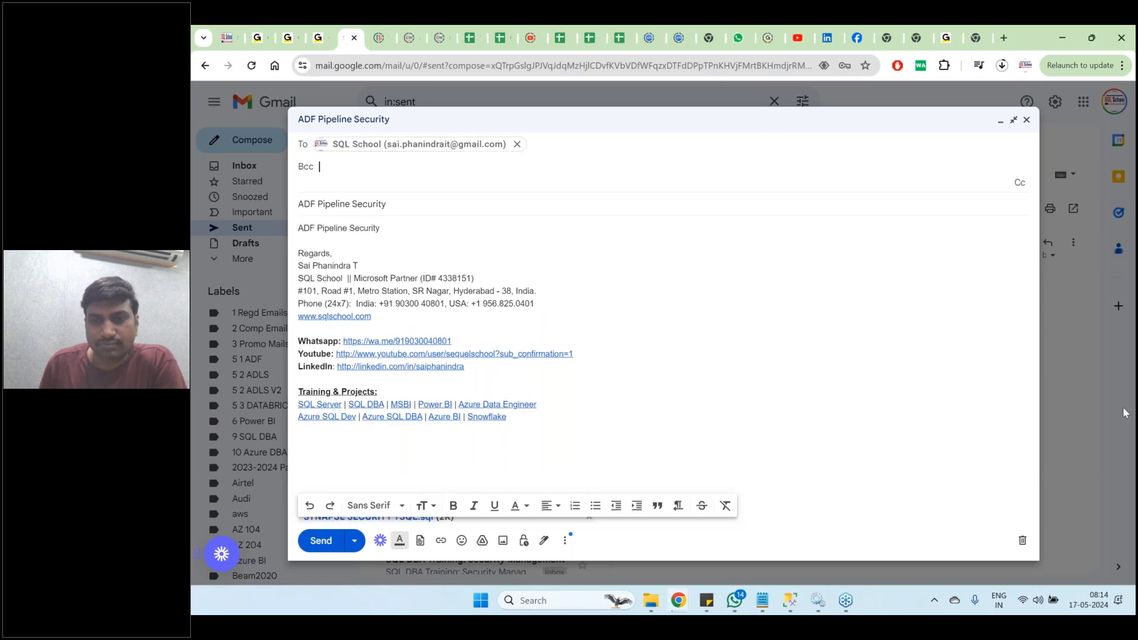
pyautogui.moveTo(678, 600)
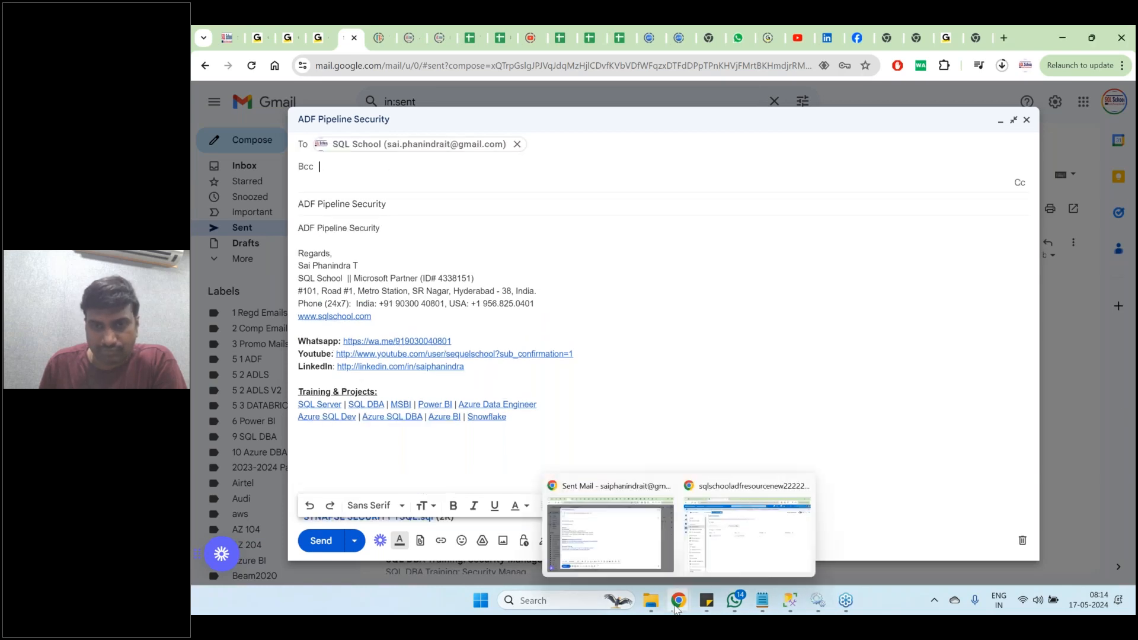
pyautogui.click(723, 539)
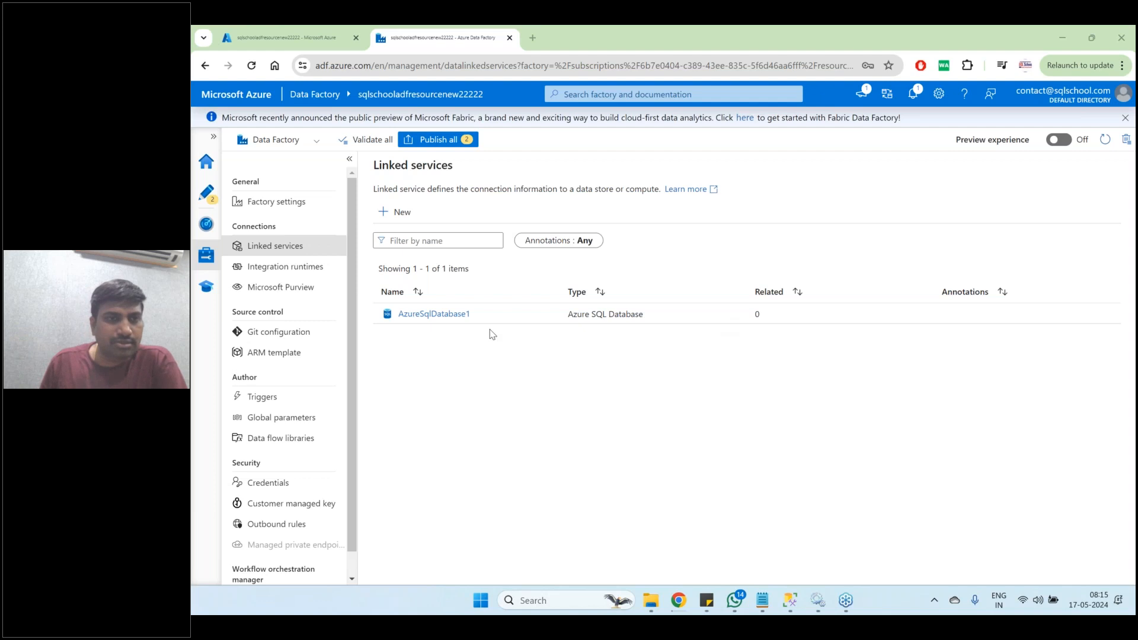
# - Open Git configuration under Source control and highlight 'CI/CD' in its description
pyautogui.click(291, 340)
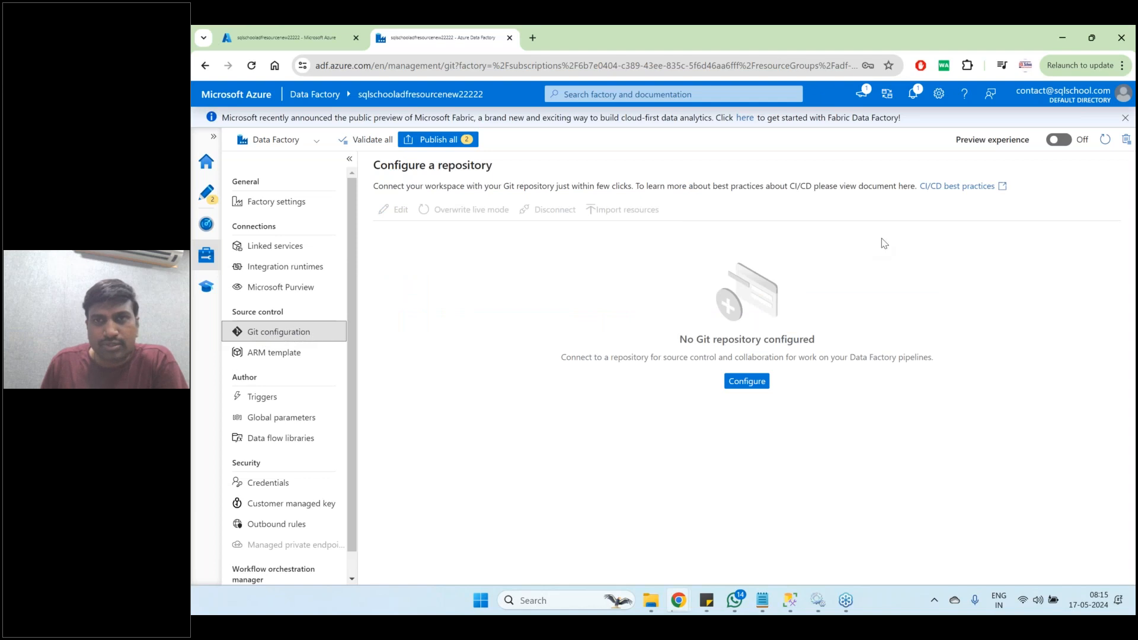
pyautogui.moveTo(790, 187); pyautogui.dragTo(812, 186)
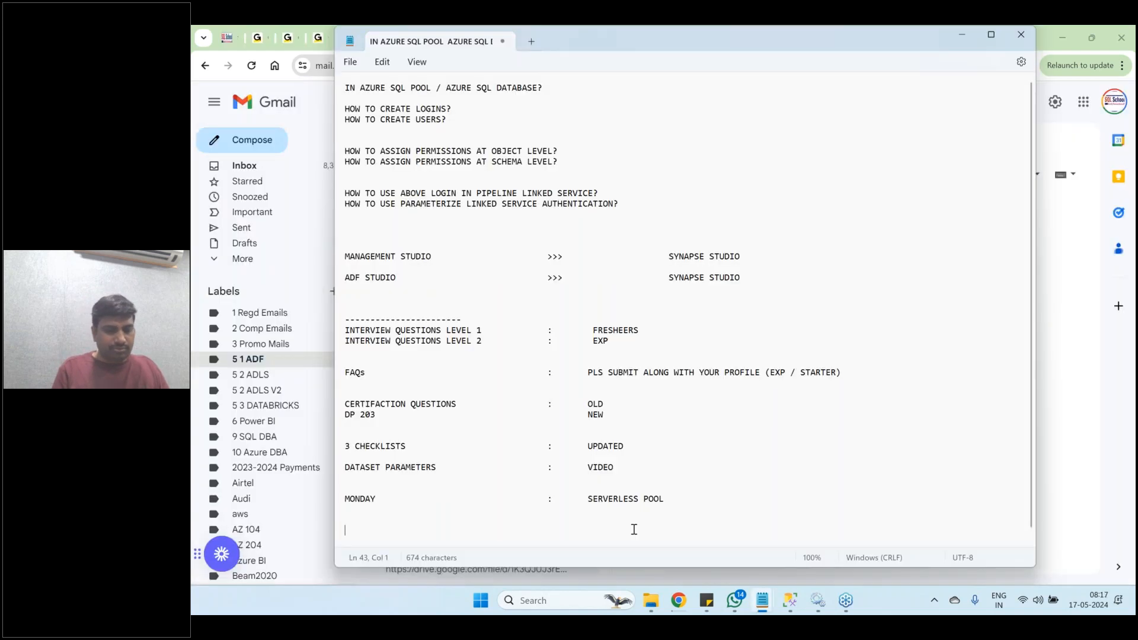
# - Add the note 'videos of y'day, today' at the end of the outline
pyautogui.write('video')
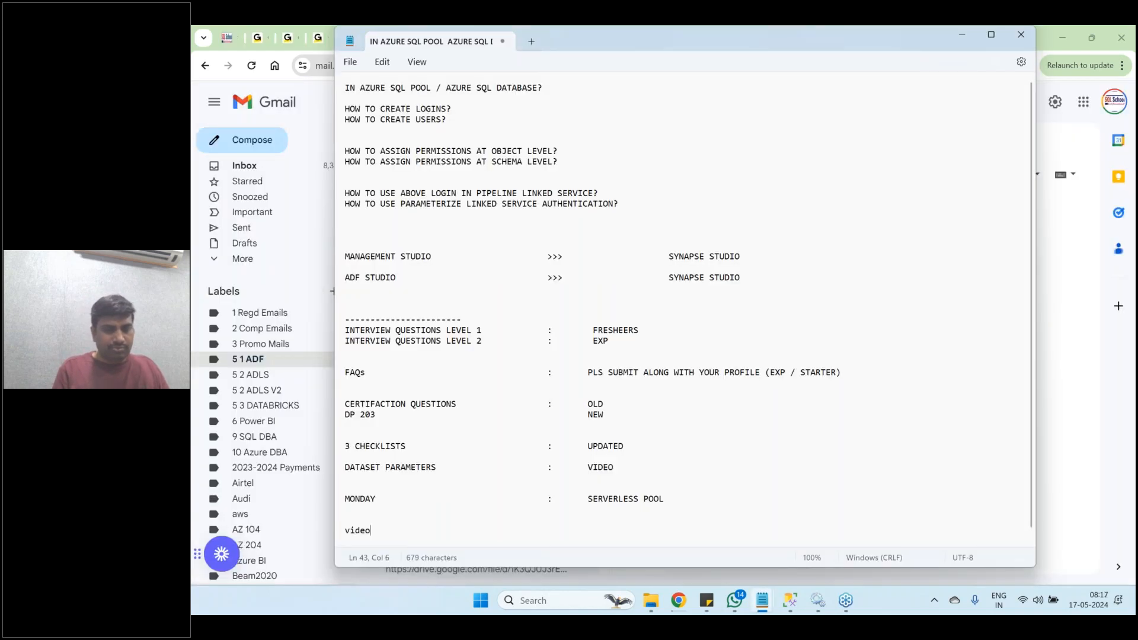
pyautogui.write('s of y')
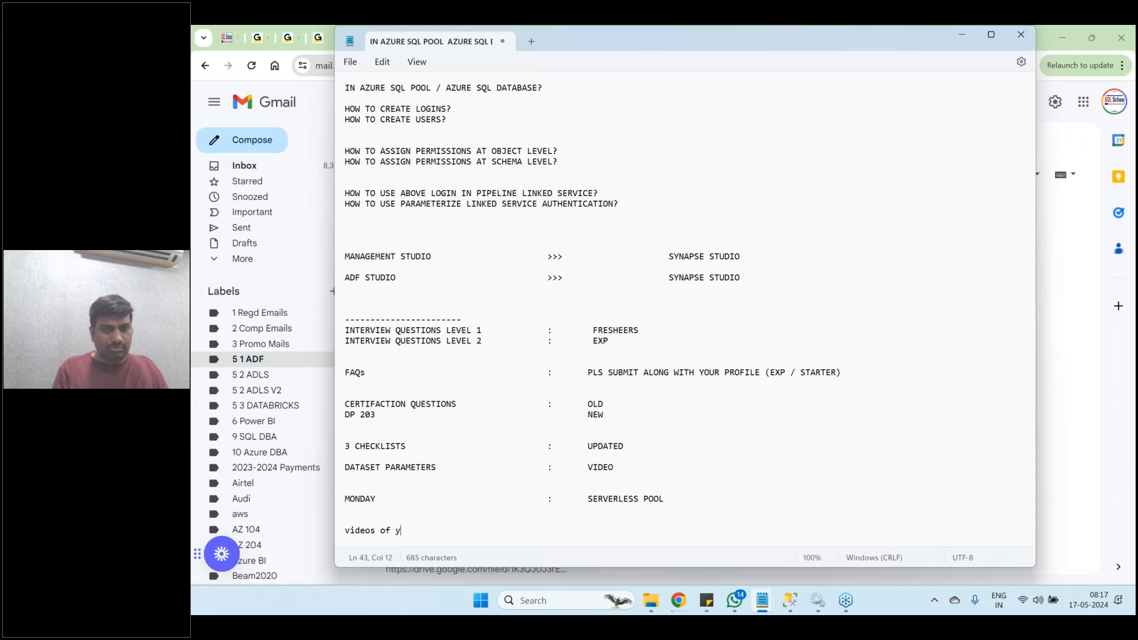
pyautogui.write("'day, today")
pyautogui.press('Return')
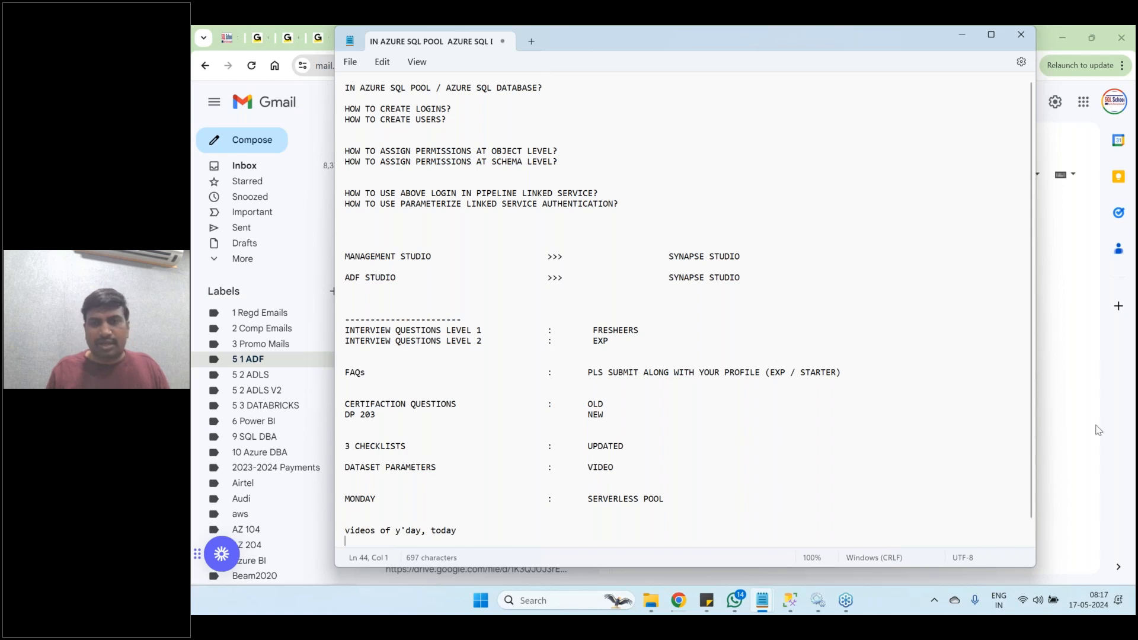
# - Delete the MONDAY : SERVERLESS POOL line and bring up the closing SQL School slide
pyautogui.moveTo(634, 476); pyautogui.dragTo(736, 509)
pyautogui.press('Delete')
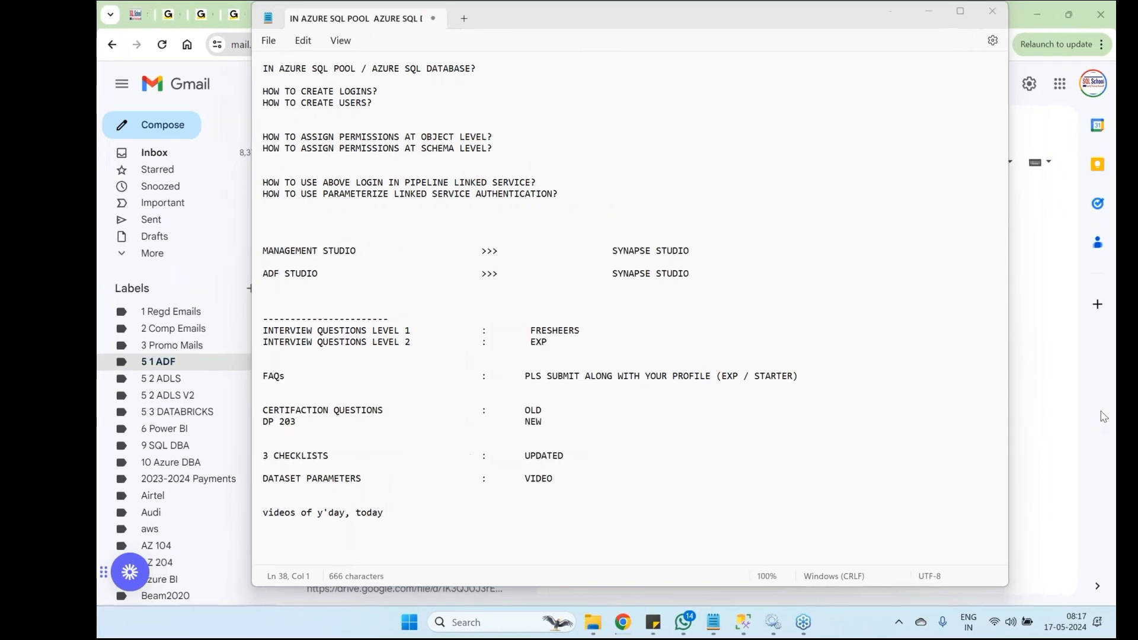
pyautogui.hotkey('alt', 'Tab')
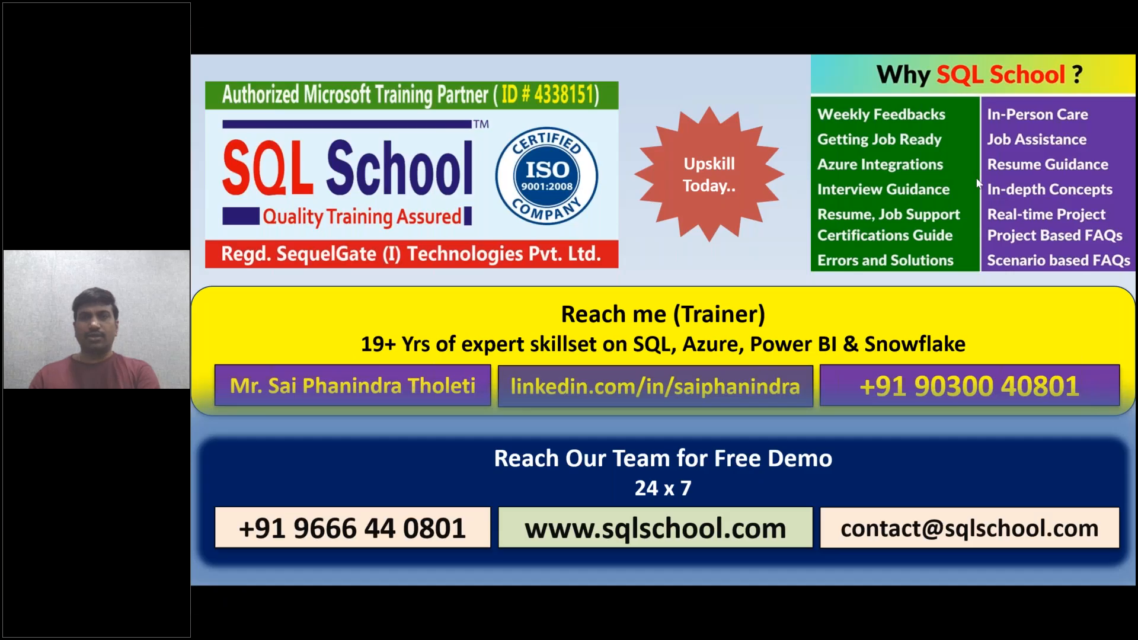